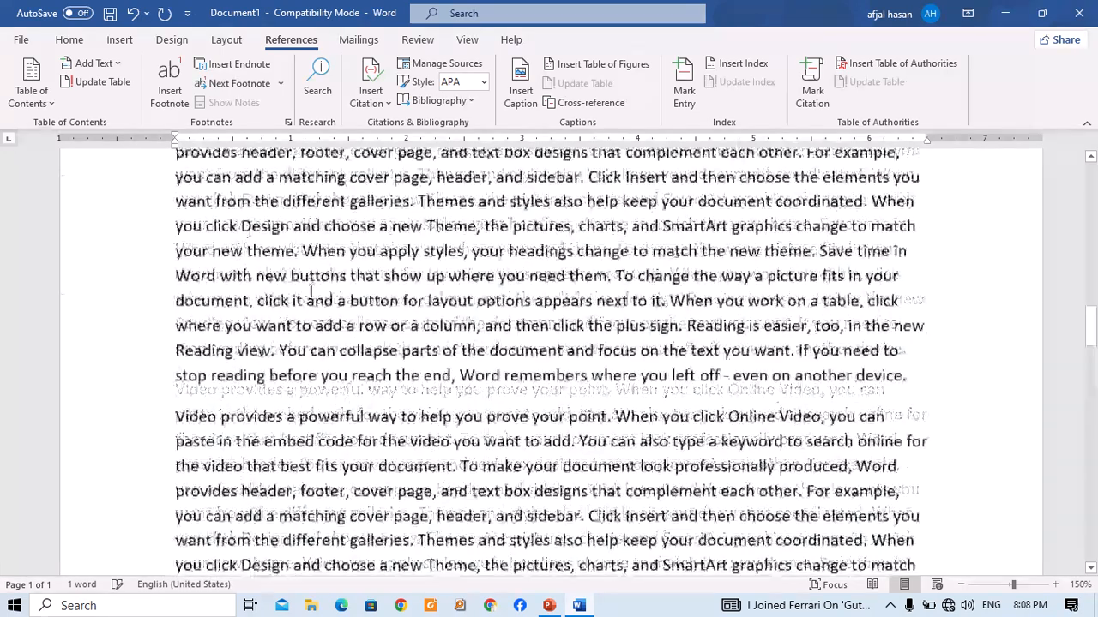
Step: Reduce the font size of the entire document text to 9 pt and justify all paragraphs
{"action": "key", "text": "ctrl+a"}
{"action": "key", "text": "ctrl+["}
{"action": "key", "text": "ctrl+["}
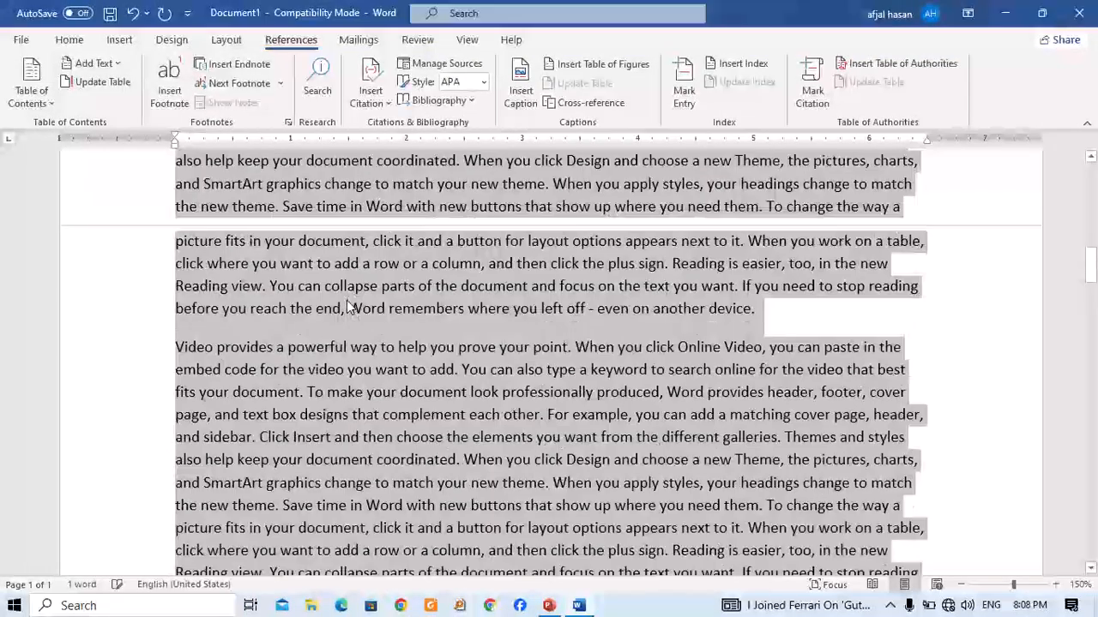
{"action": "key", "text": "ctrl+j"}
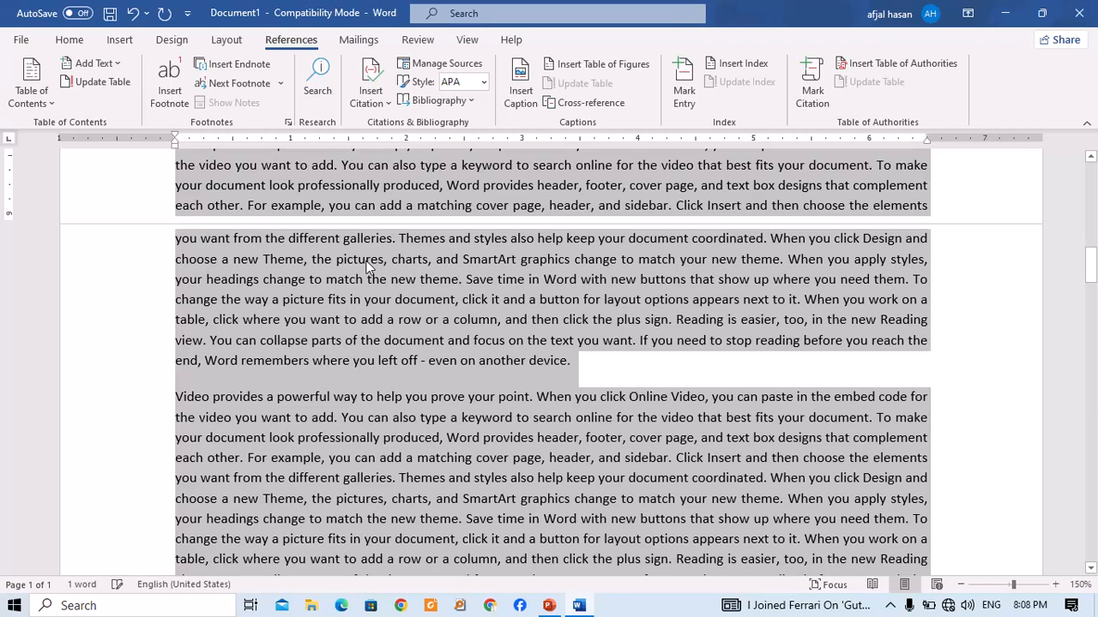
{"action": "scroll", "coordinate": [381, 250], "scroll_direction": "up", "scroll_amount": 10}
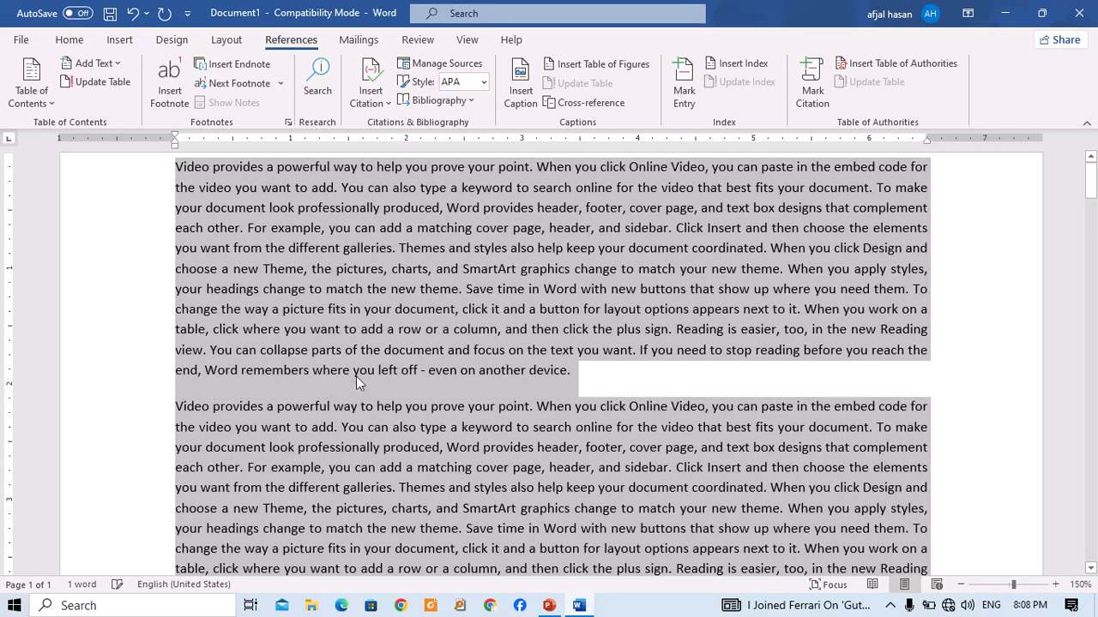
{"action": "left_click", "coordinate": [961, 213]}
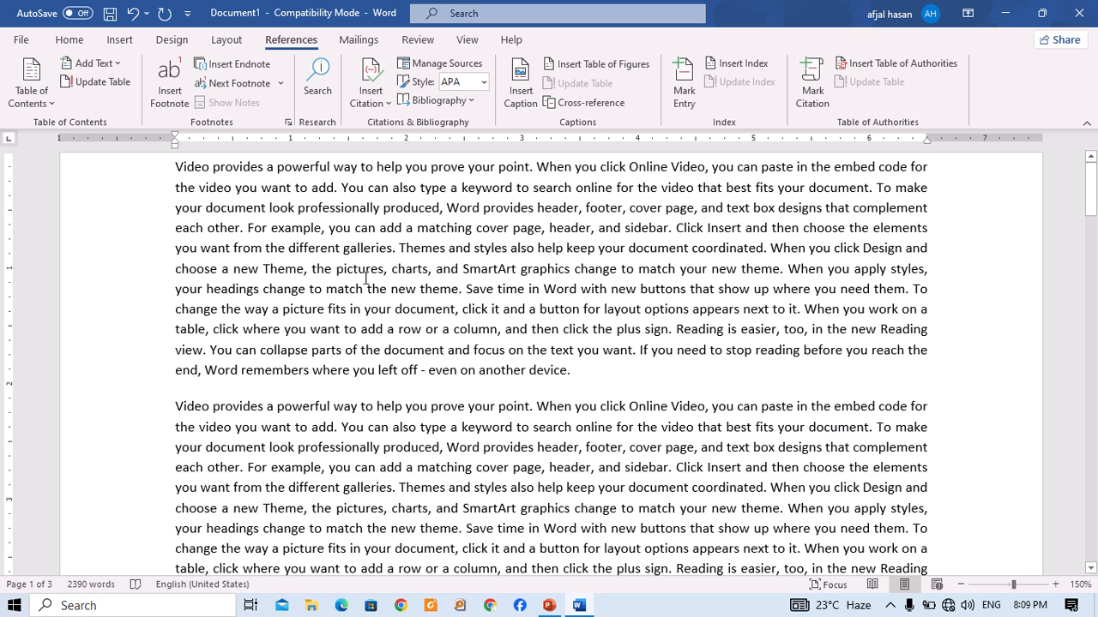
Step: Split 'Video provides a powerful' off the first paragraph onto its own line and format it as Heading 1
{"action": "key", "text": "Return"}
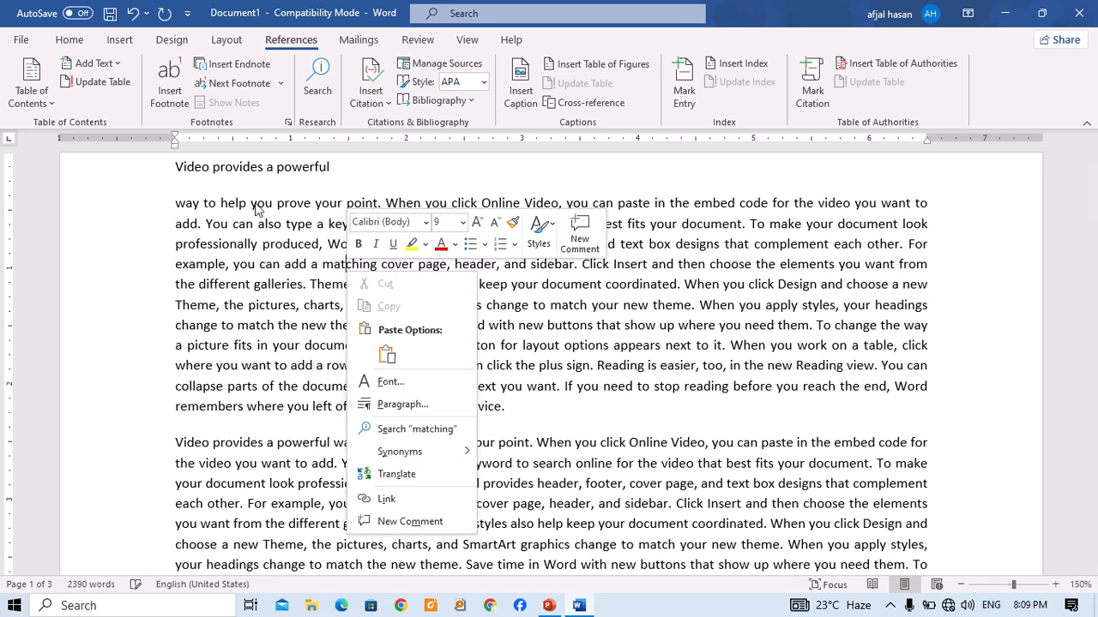
{"action": "left_click", "coordinate": [252, 176]}
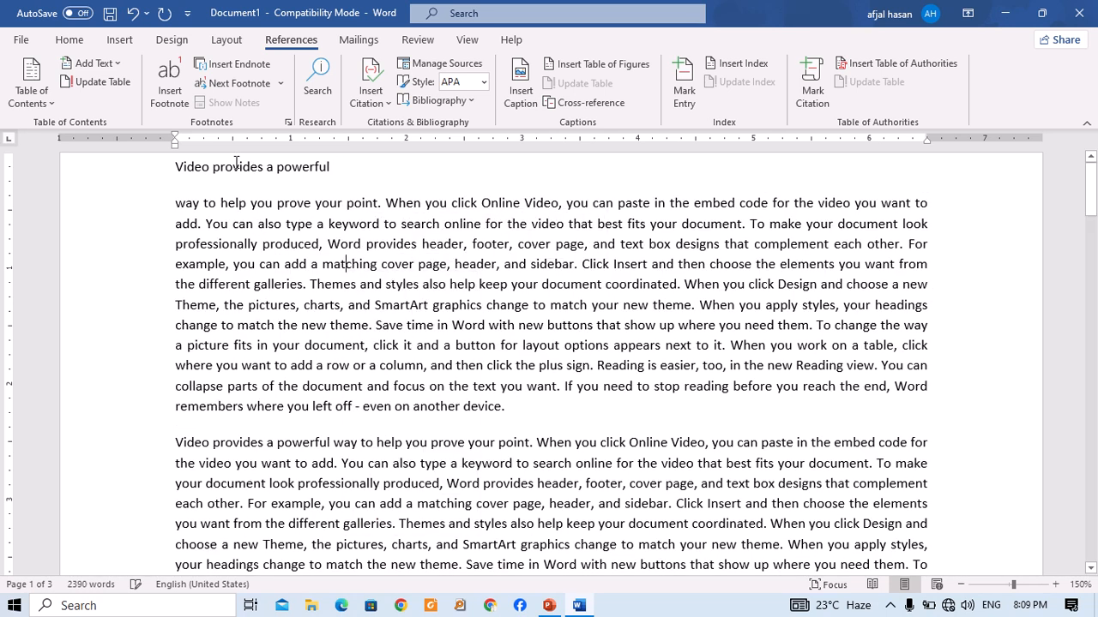
{"action": "left_click", "coordinate": [70, 40]}
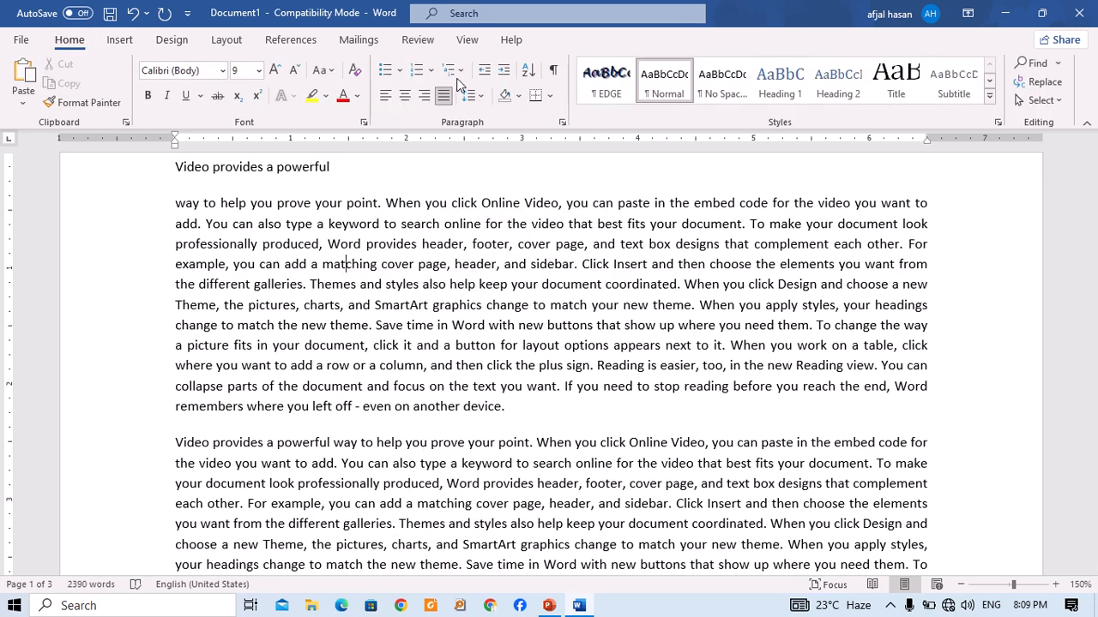
{"action": "left_click", "coordinate": [779, 81]}
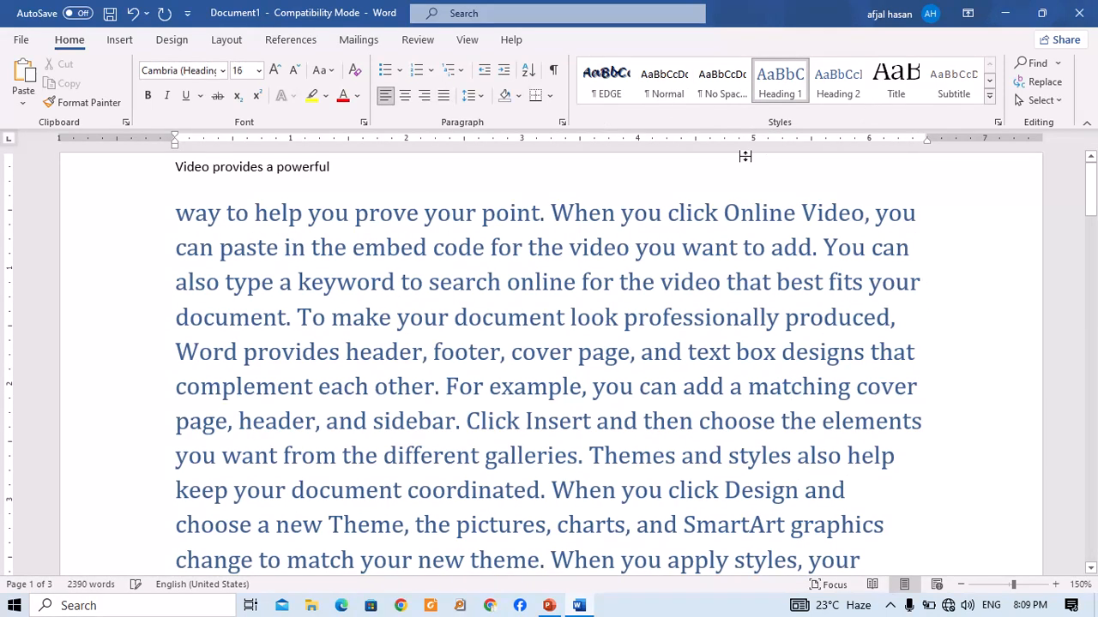
{"action": "key", "text": "ctrl+z"}
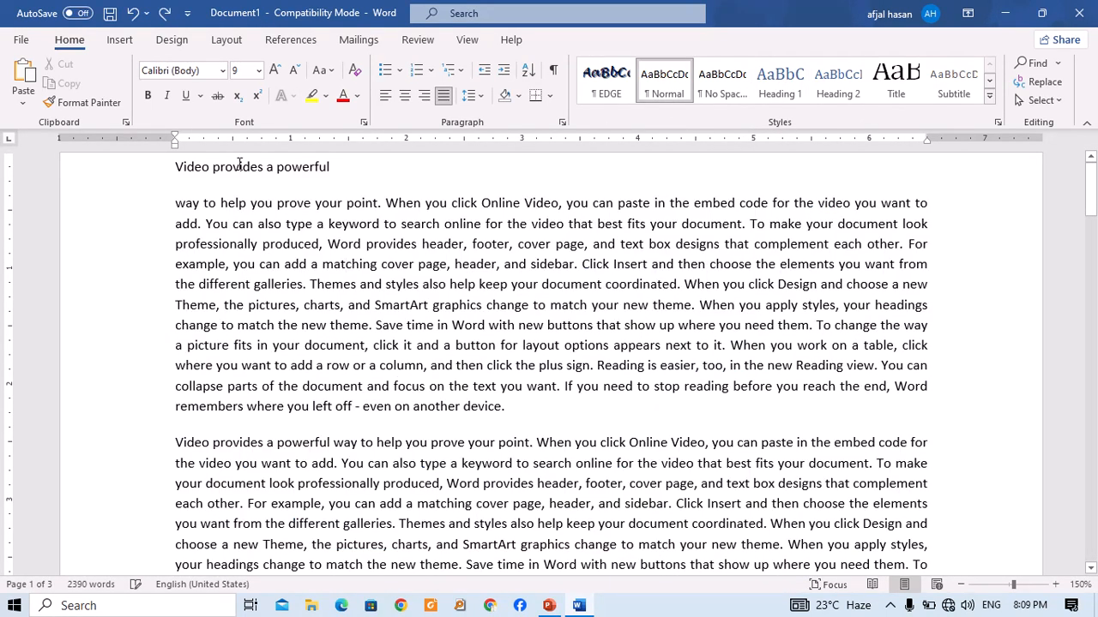
{"action": "left_click", "coordinate": [789, 88]}
Step: Split 'Video provides a powerful' off the second body paragraph onto its own line and apply Heading 1 to it
{"action": "scroll", "coordinate": [343, 277], "scroll_direction": "down", "scroll_amount": 3}
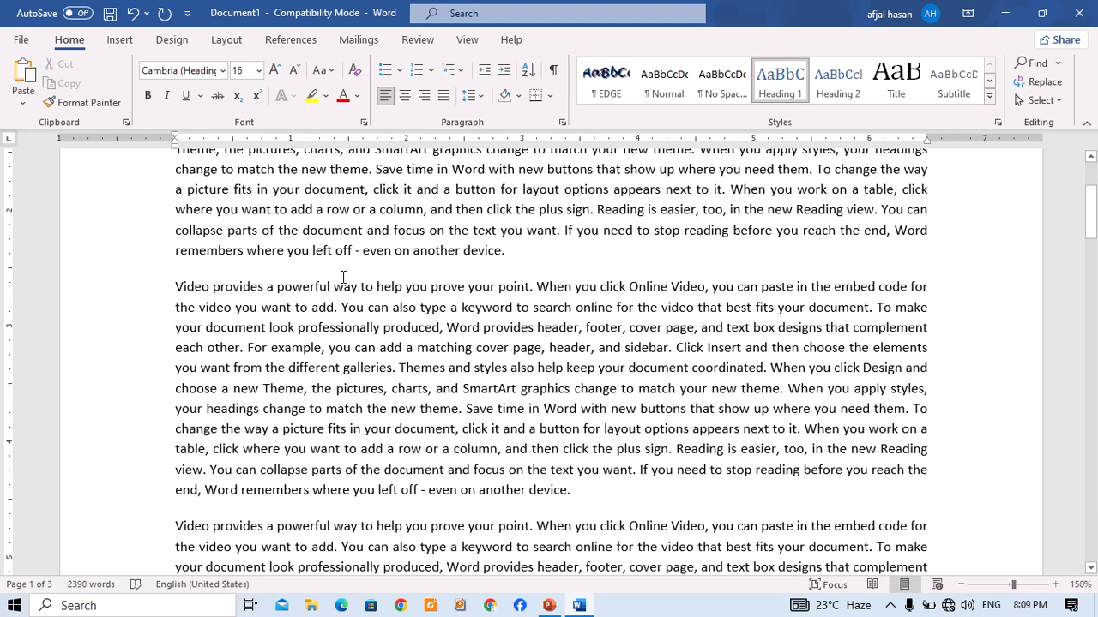
{"action": "left_click", "coordinate": [333, 283]}
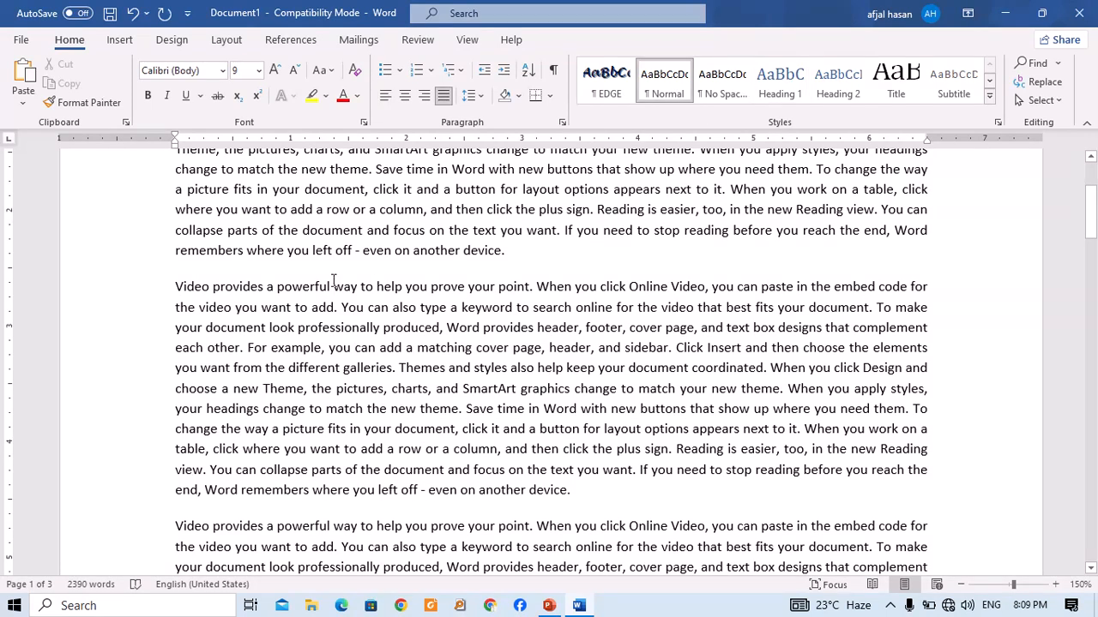
{"action": "key", "text": "Return"}
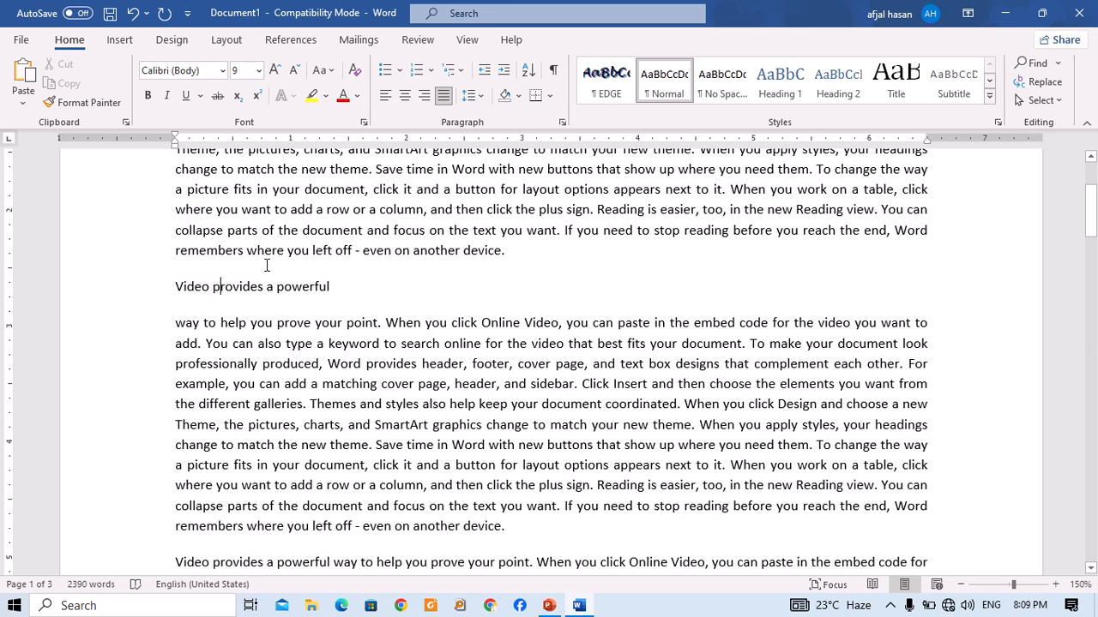
{"action": "left_click", "coordinate": [780, 83]}
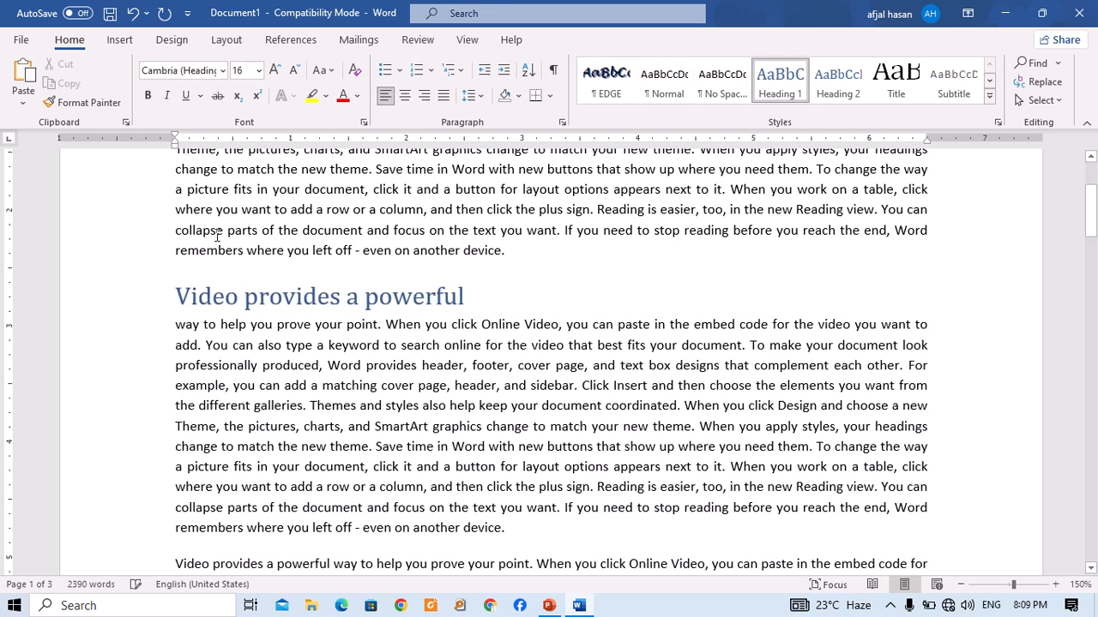
Step: Split 'Video provides a' off the third body paragraph onto its own line and apply Heading 2 to it
{"action": "scroll", "coordinate": [218, 236], "scroll_direction": "down", "scroll_amount": 3}
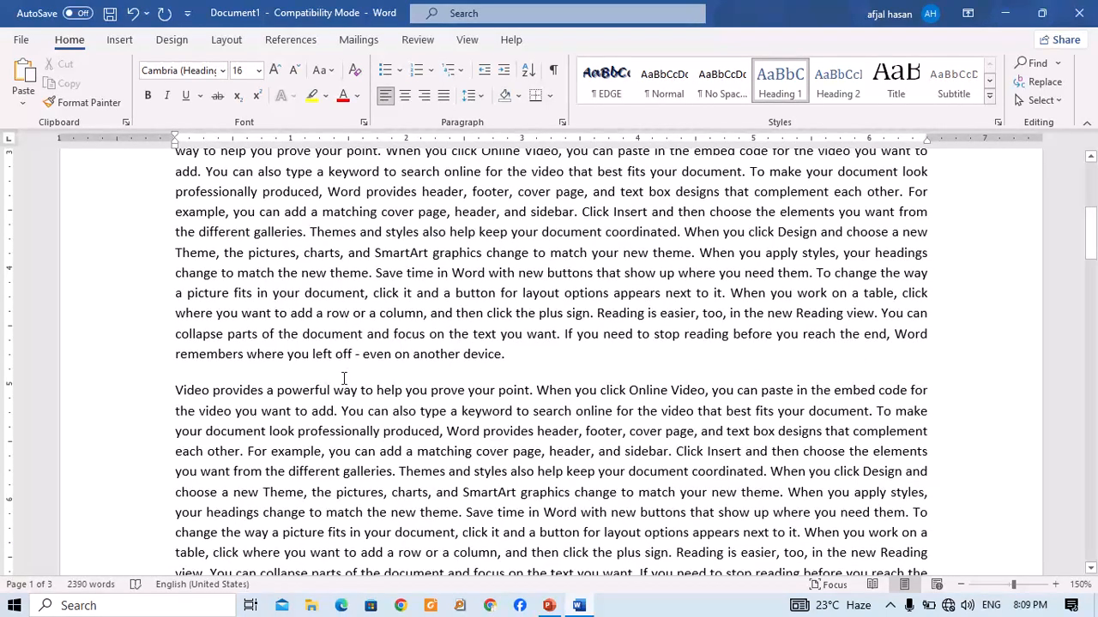
{"action": "left_click", "coordinate": [277, 390]}
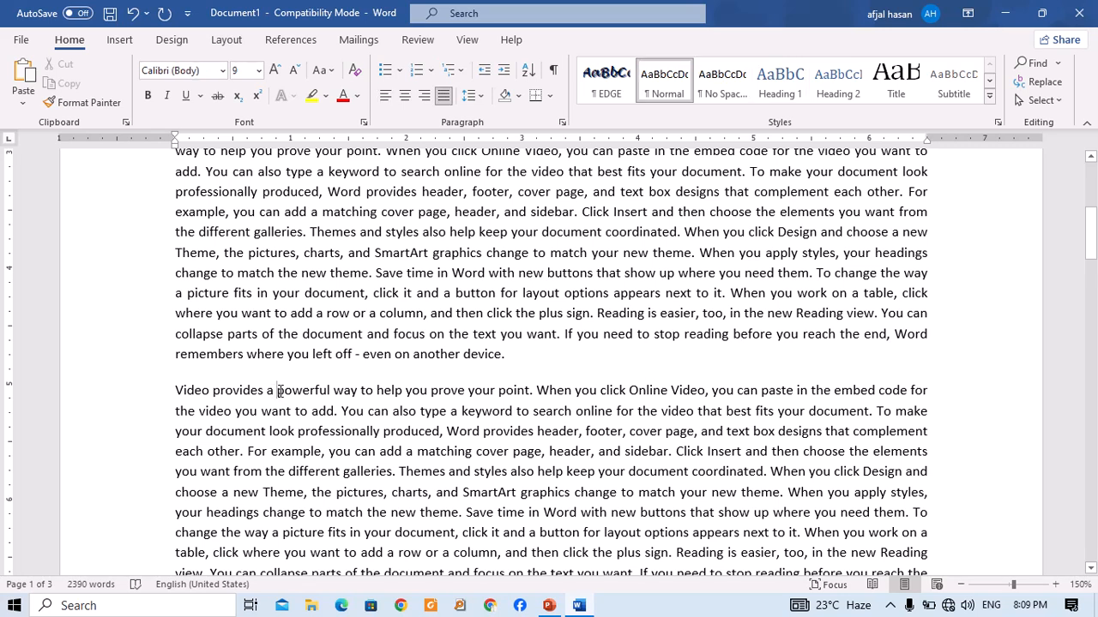
{"action": "key", "text": "Return"}
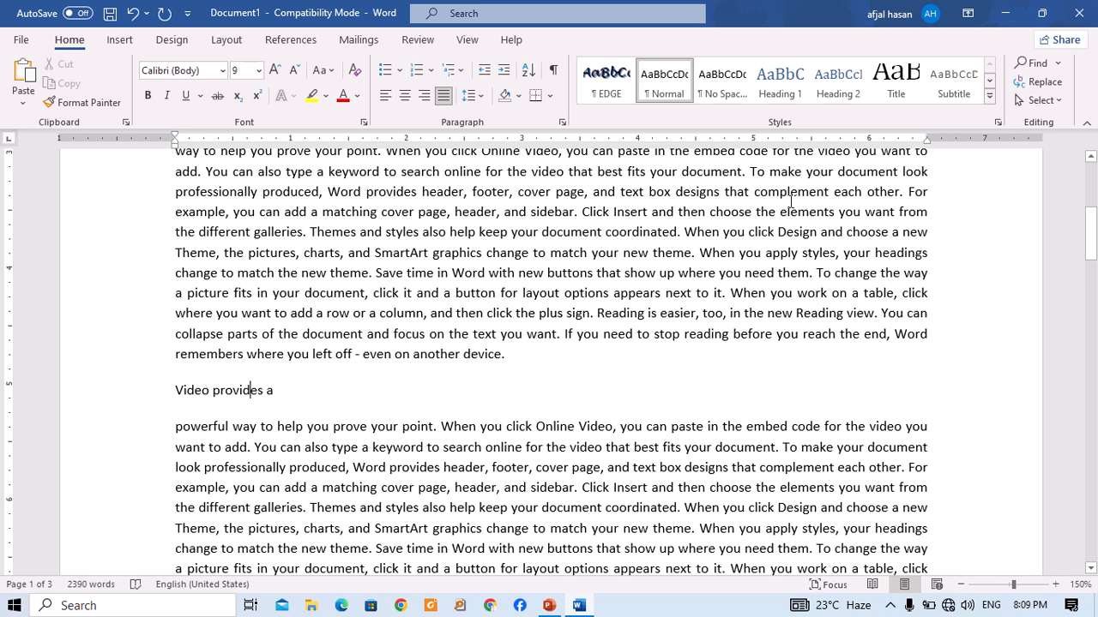
{"action": "left_click", "coordinate": [845, 83]}
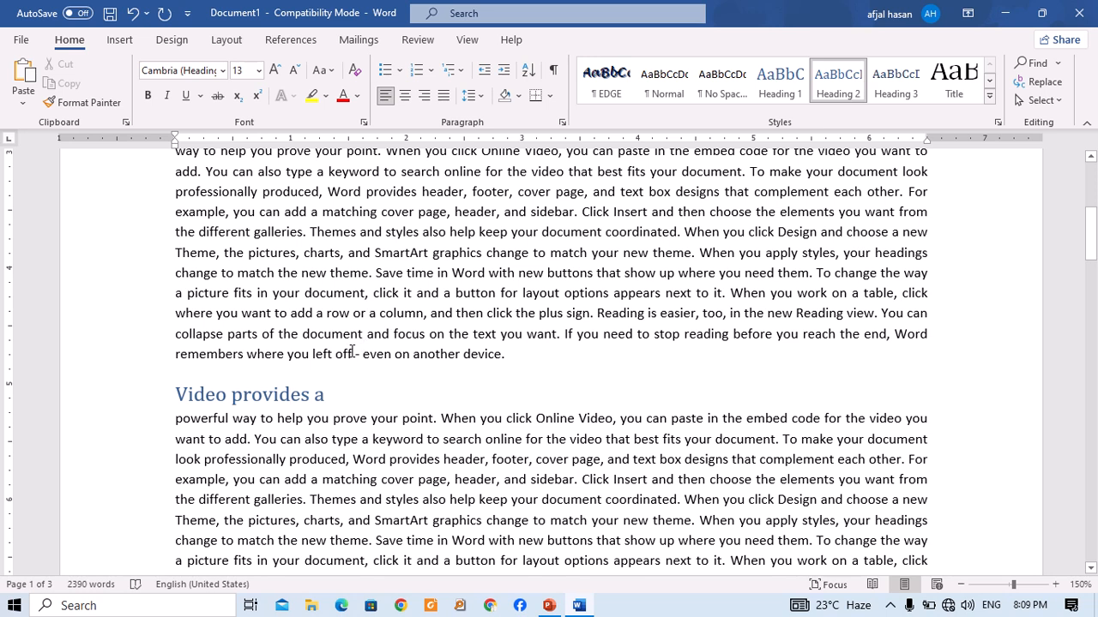
Step: Split 'Video provides a powerful way to help you' off the fourth body paragraph and apply Heading 3 to that line
{"action": "scroll", "coordinate": [402, 362], "scroll_direction": "down", "scroll_amount": 4}
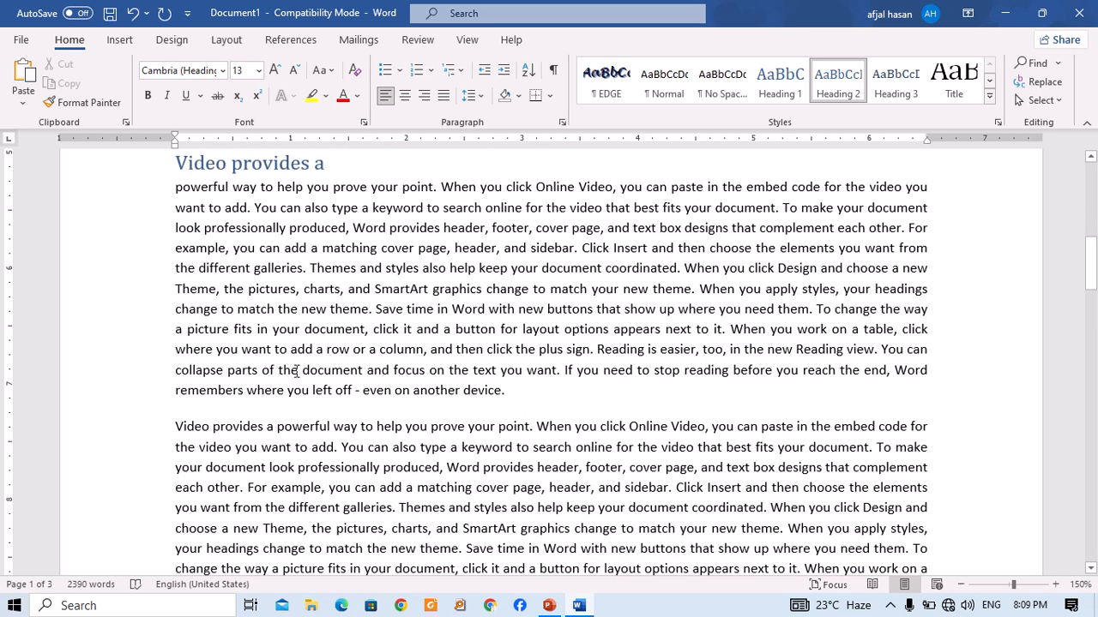
{"action": "left_click", "coordinate": [432, 426]}
{"action": "key", "text": "Return"}
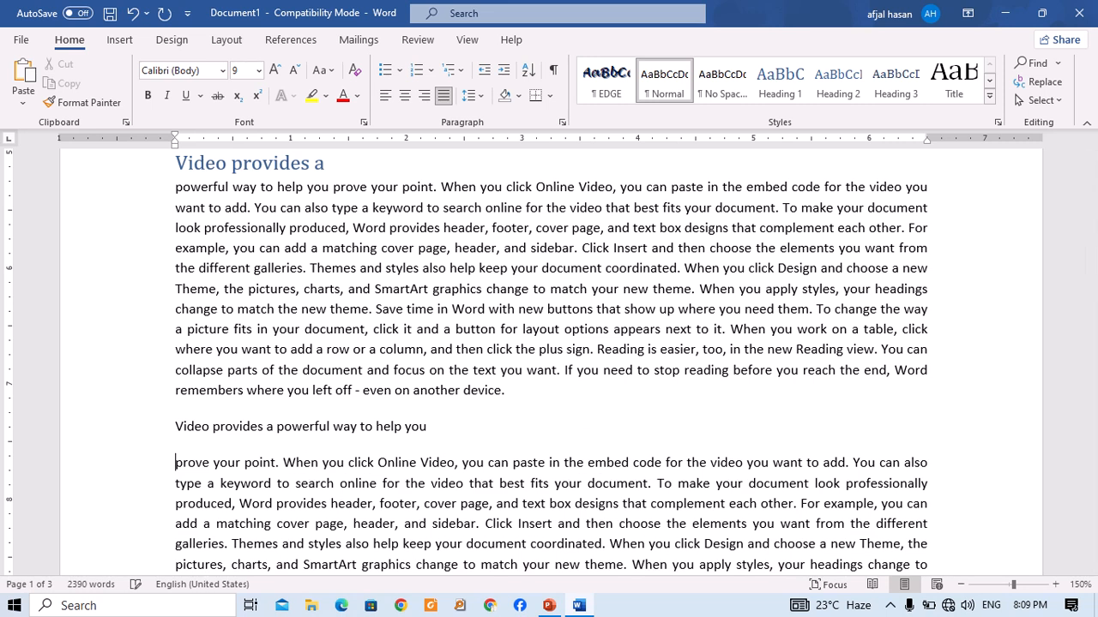
{"action": "scroll", "coordinate": [323, 280], "scroll_direction": "up", "scroll_amount": 2}
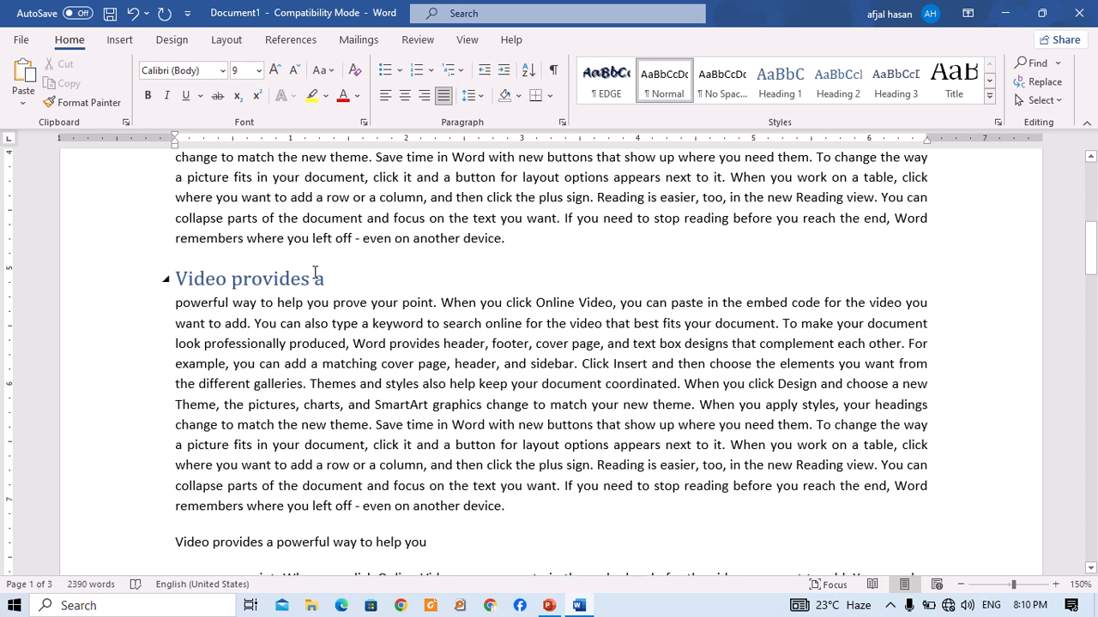
{"action": "scroll", "coordinate": [518, 346], "scroll_direction": "down", "scroll_amount": 2}
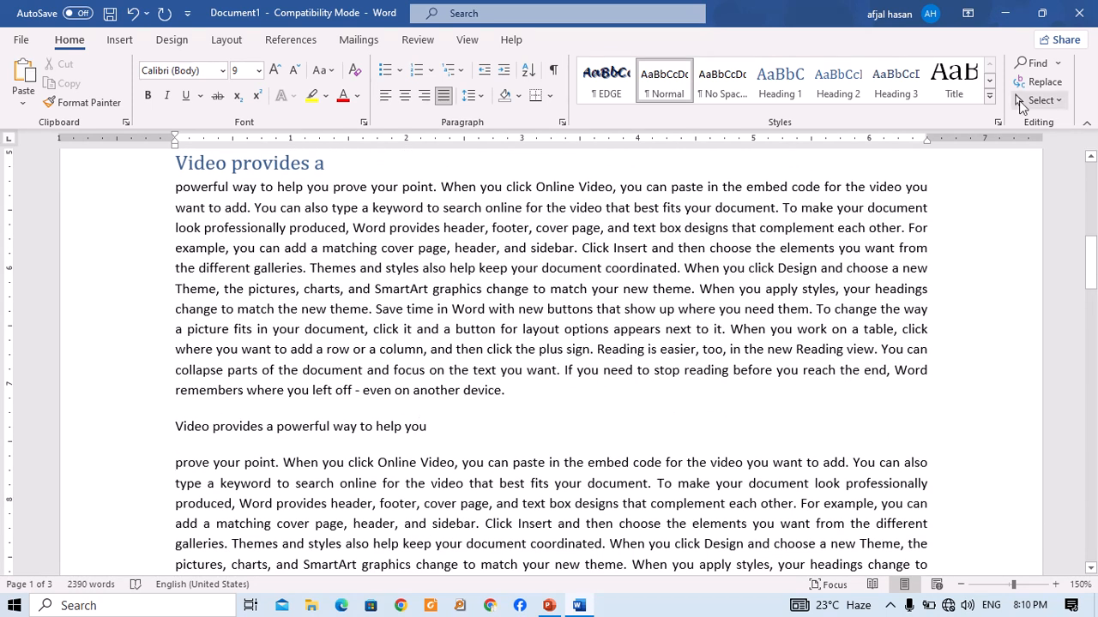
{"action": "left_click", "coordinate": [895, 79]}
Step: Split 'Video provides a' off the paragraph in the lower part of page 2 and format that line as Heading 1
{"action": "scroll", "coordinate": [483, 359], "scroll_direction": "up", "scroll_amount": 9}
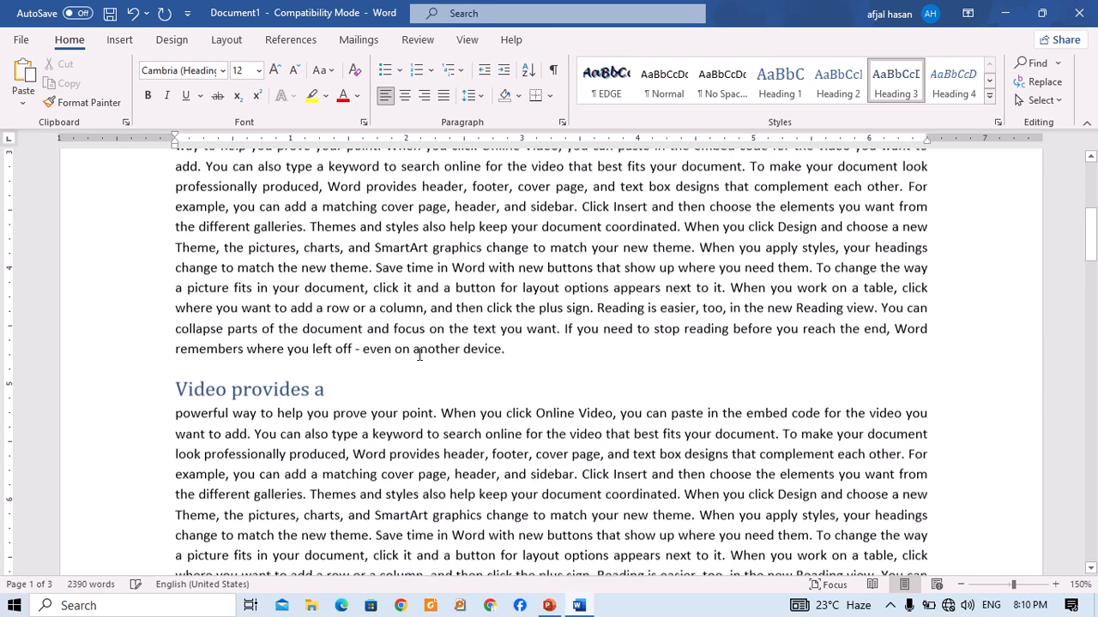
{"action": "scroll", "coordinate": [393, 395], "scroll_direction": "down", "scroll_amount": 9}
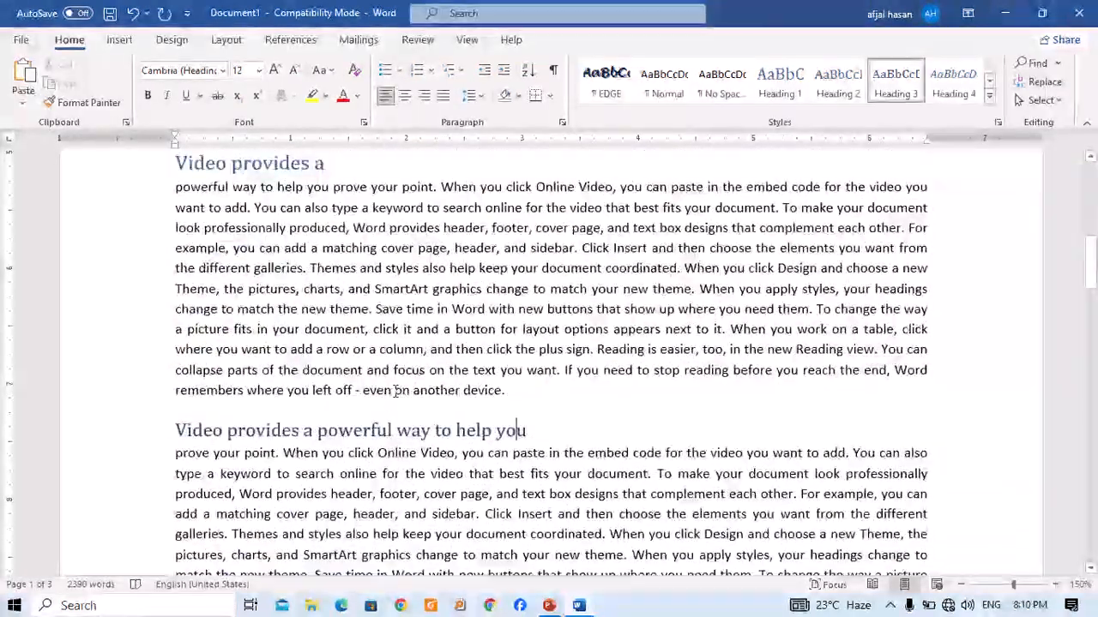
{"action": "scroll", "coordinate": [388, 394], "scroll_direction": "down", "scroll_amount": 6}
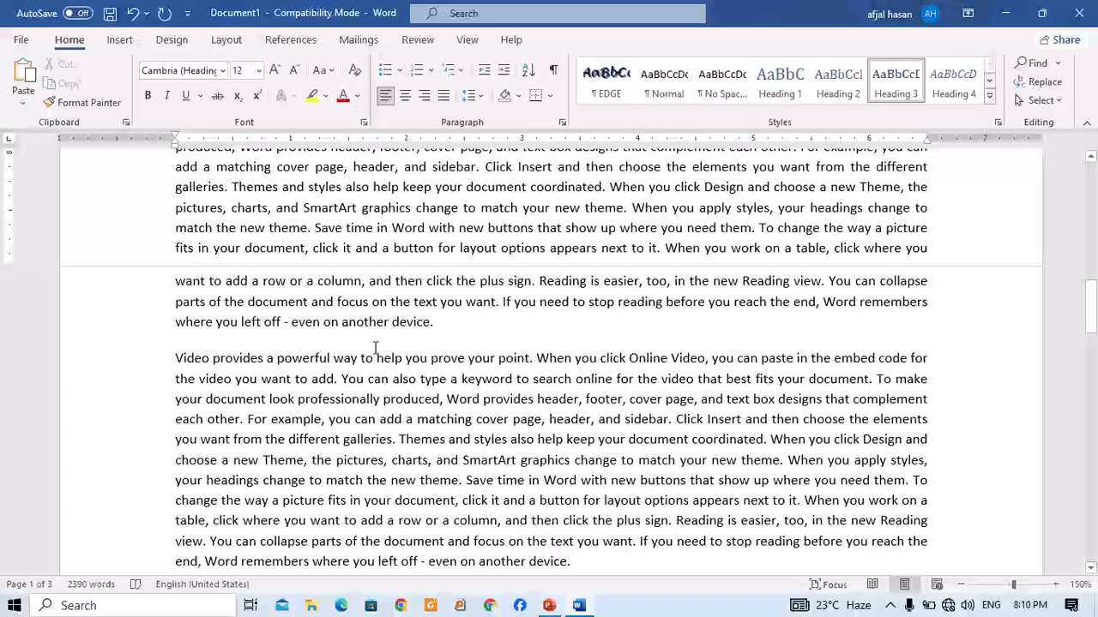
{"action": "scroll", "coordinate": [378, 387], "scroll_direction": "down", "scroll_amount": 8}
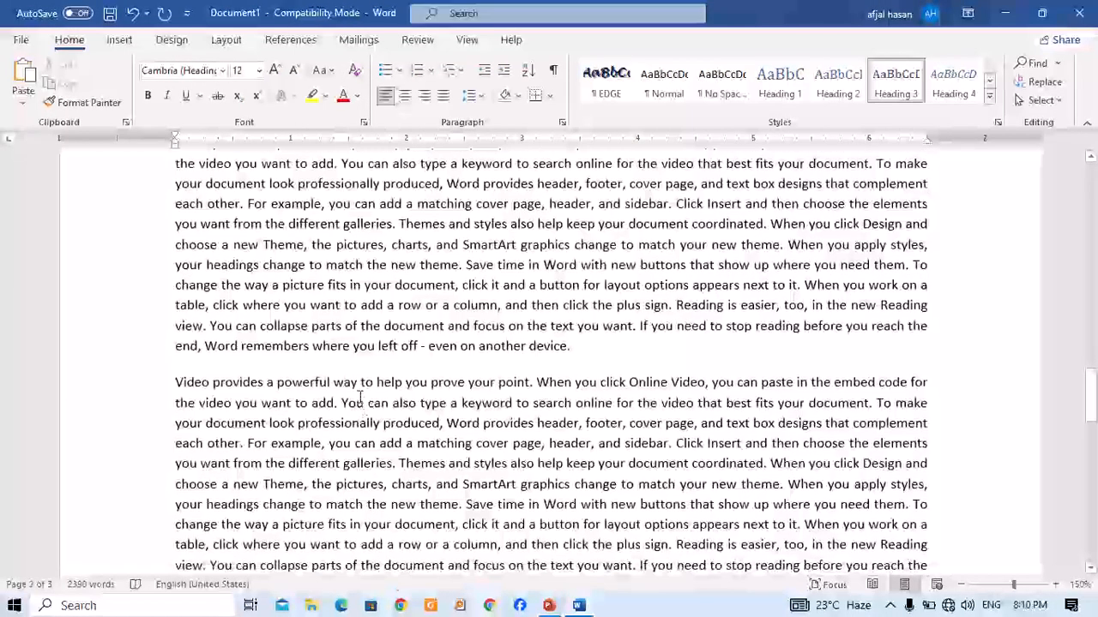
{"action": "left_click", "coordinate": [275, 383]}
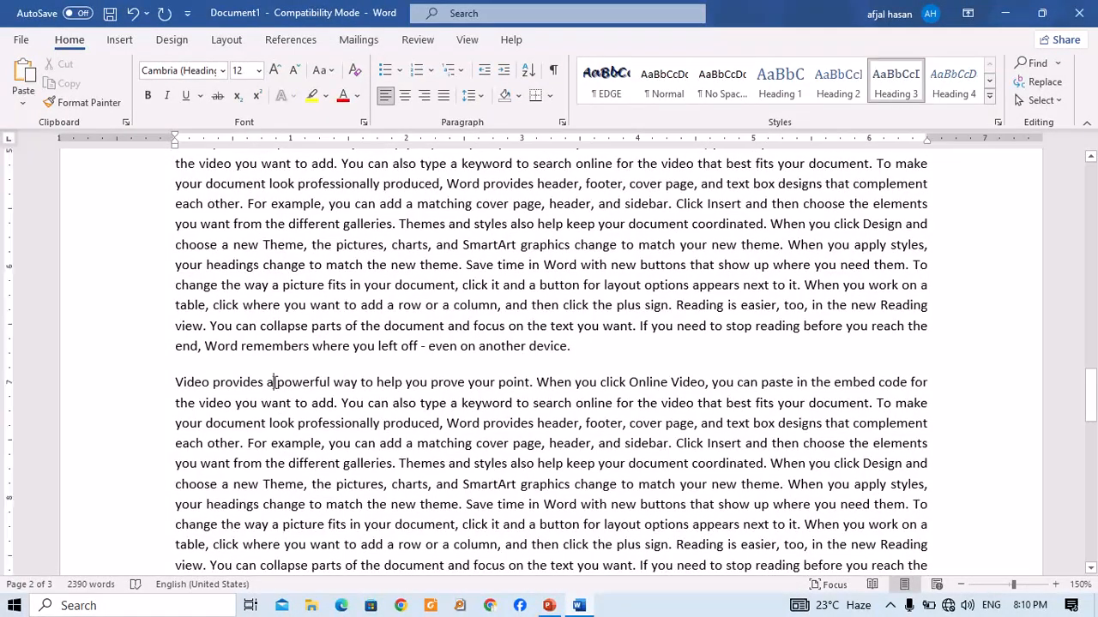
{"action": "key", "text": "Return"}
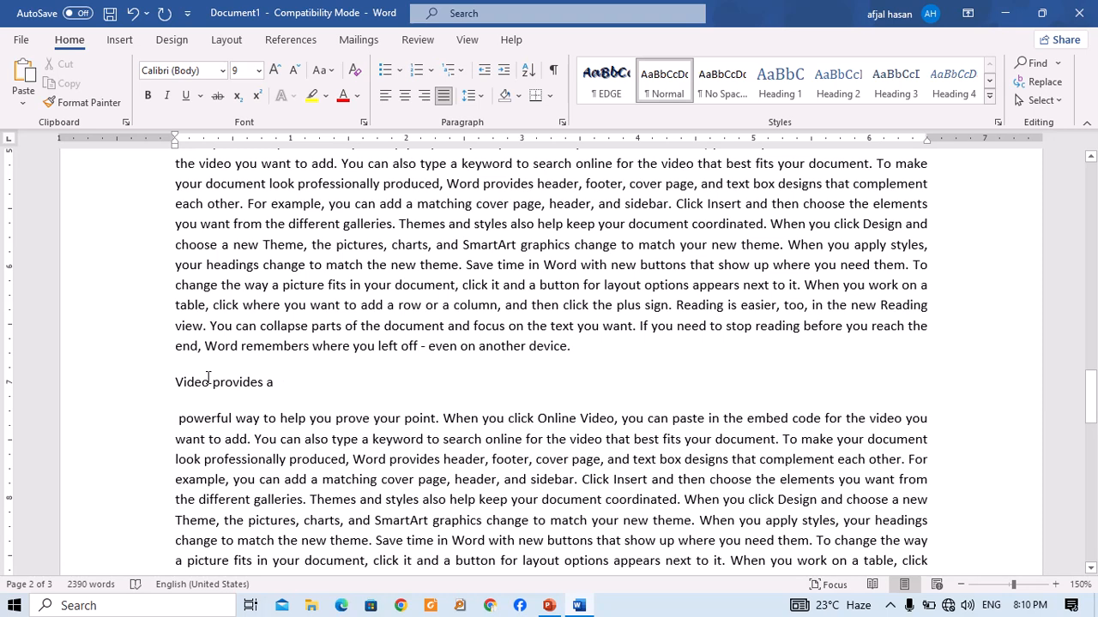
{"action": "left_click", "coordinate": [782, 82]}
{"action": "key", "text": "ctrl+z"}
{"action": "key", "text": "ctrl+z"}
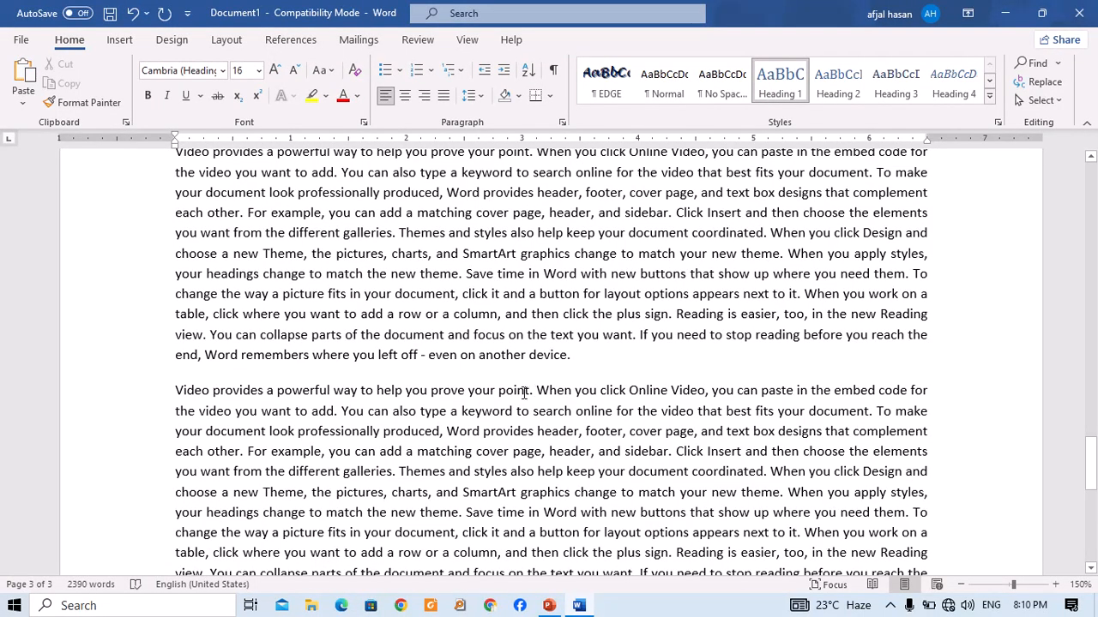
Step: Split 'Video provides a powerful way to help you prove your' off the page 3 paragraph and format it as Heading 1
{"action": "left_click", "coordinate": [495, 391]}
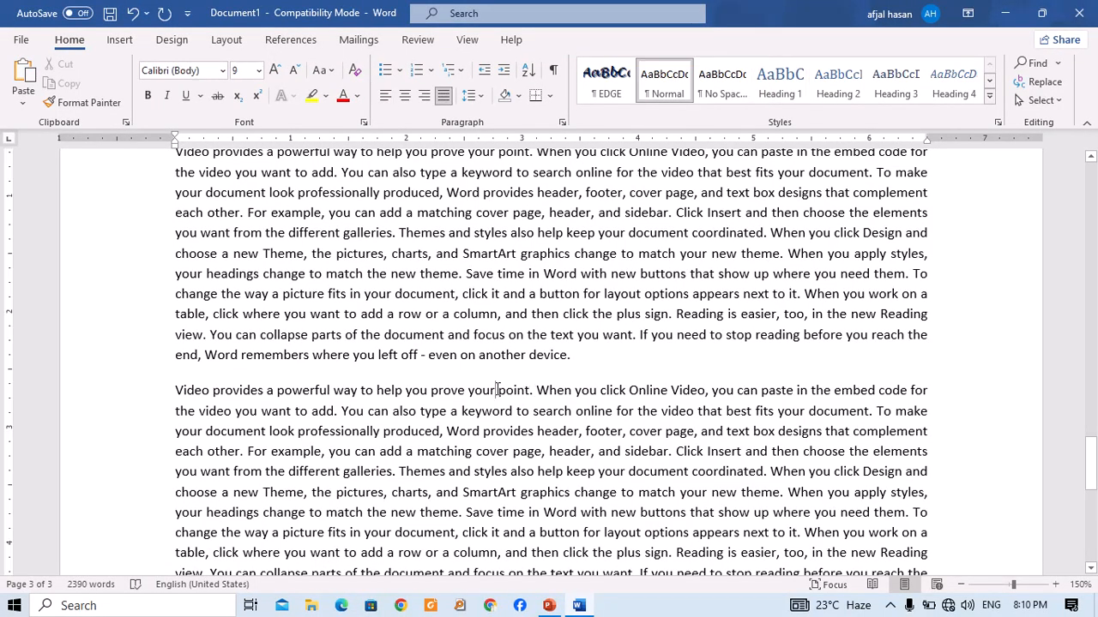
{"action": "key", "text": "Return"}
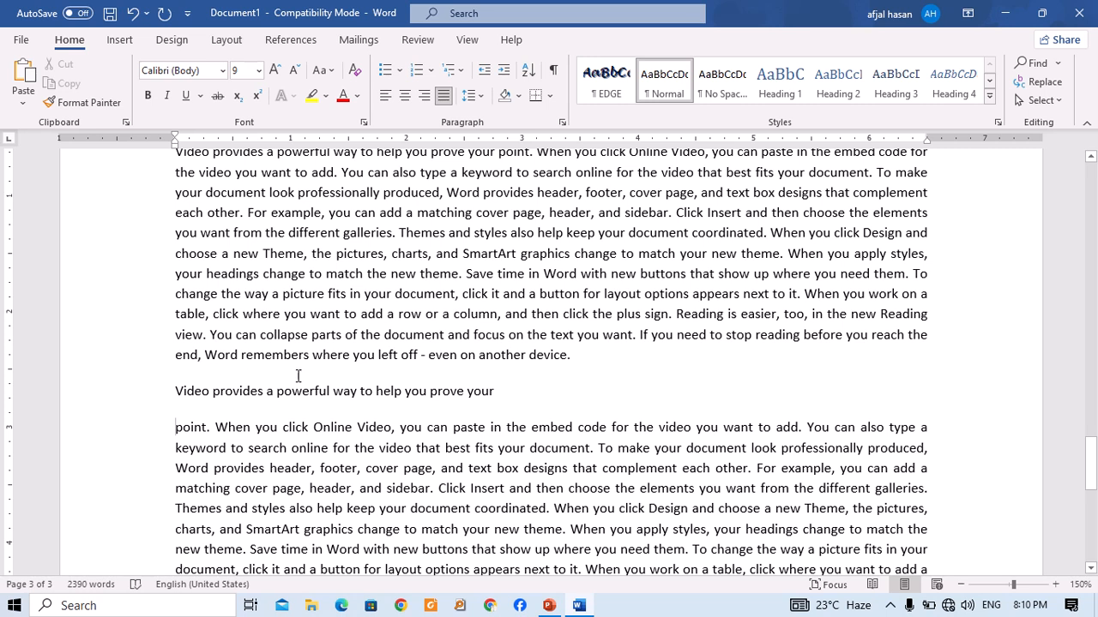
{"action": "left_click", "coordinate": [277, 391]}
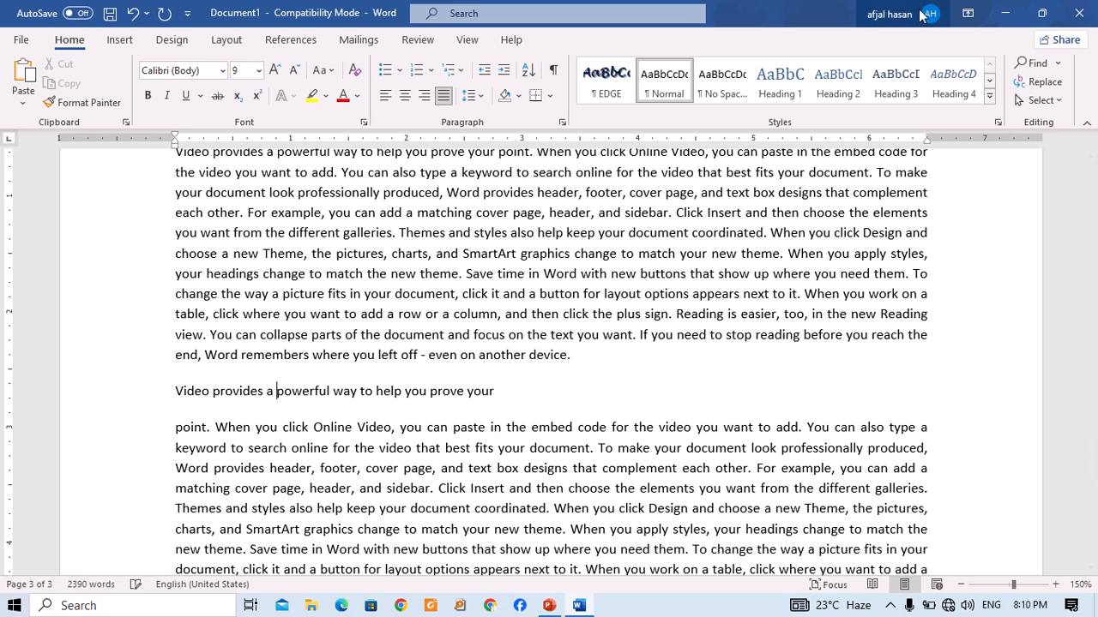
{"action": "left_click", "coordinate": [790, 97]}
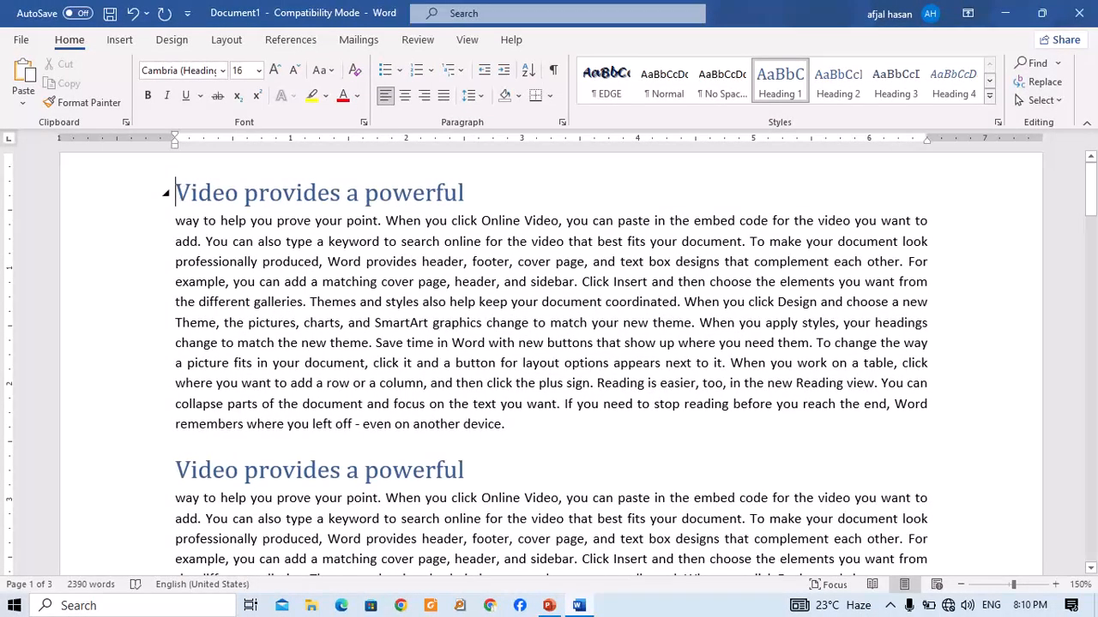
Step: Add an empty line above the first heading of the document and insert the built-in Automatic Table 1 table of contents there
{"action": "key", "text": "Return"}
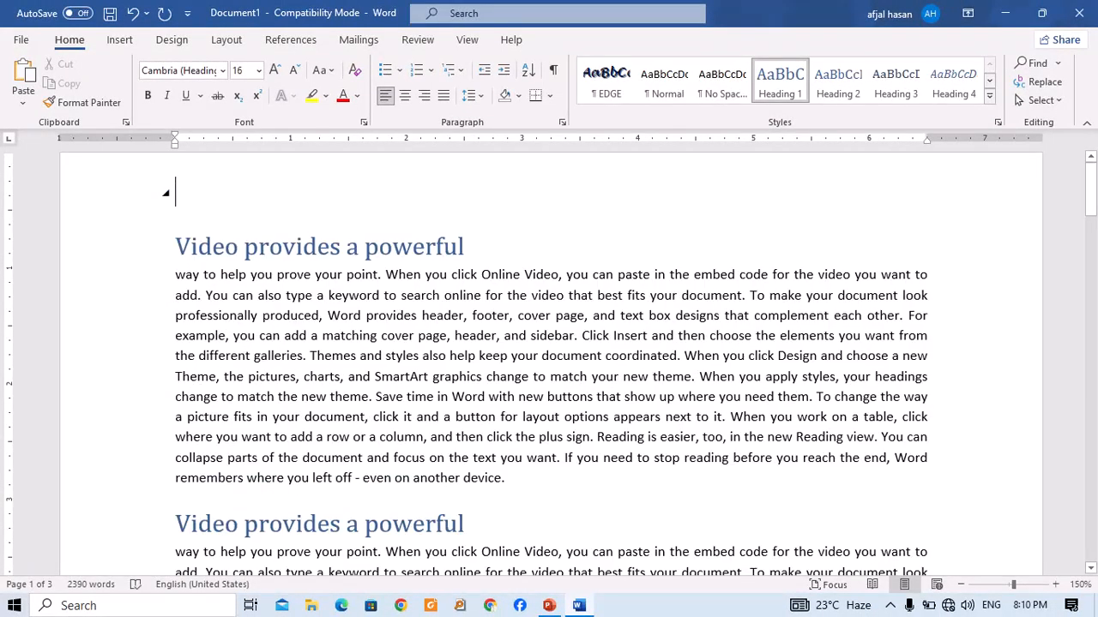
{"action": "left_click", "coordinate": [290, 40]}
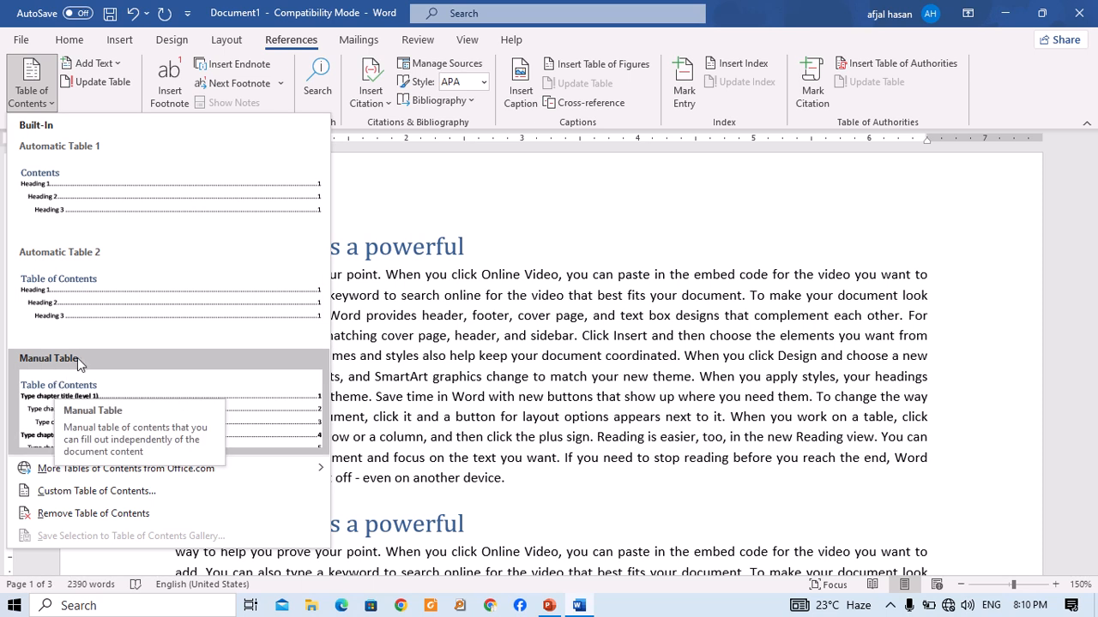
{"action": "left_click", "coordinate": [163, 214]}
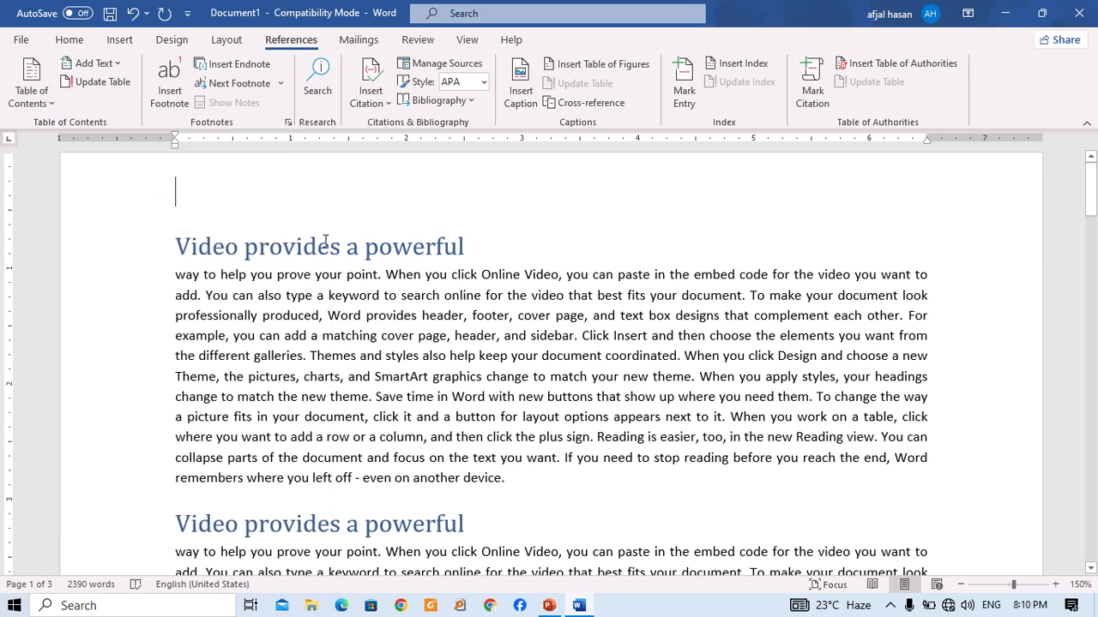
Step: Follow the table of contents entry 'Video provides a powerful way to help you' to its heading in the document
{"action": "scroll", "coordinate": [321, 234], "scroll_direction": "up", "scroll_amount": 2}
{"action": "scroll", "coordinate": [320, 234], "scroll_direction": "up", "scroll_amount": 3}
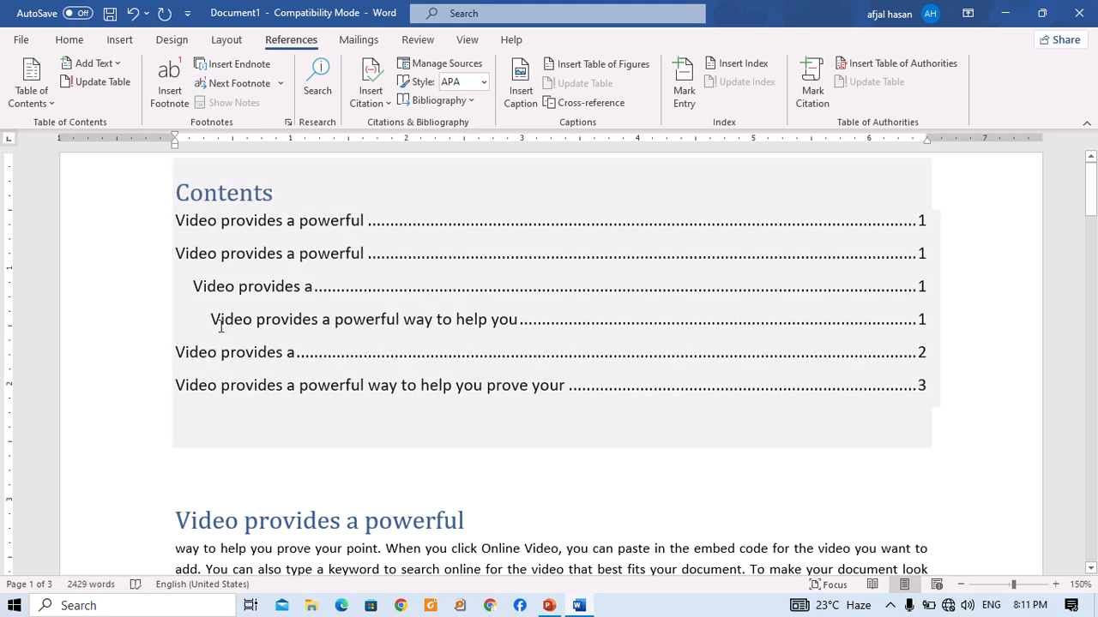
{"action": "left_click", "coordinate": [288, 331]}
{"action": "left_click", "coordinate": [288, 329], "text": "ctrl"}
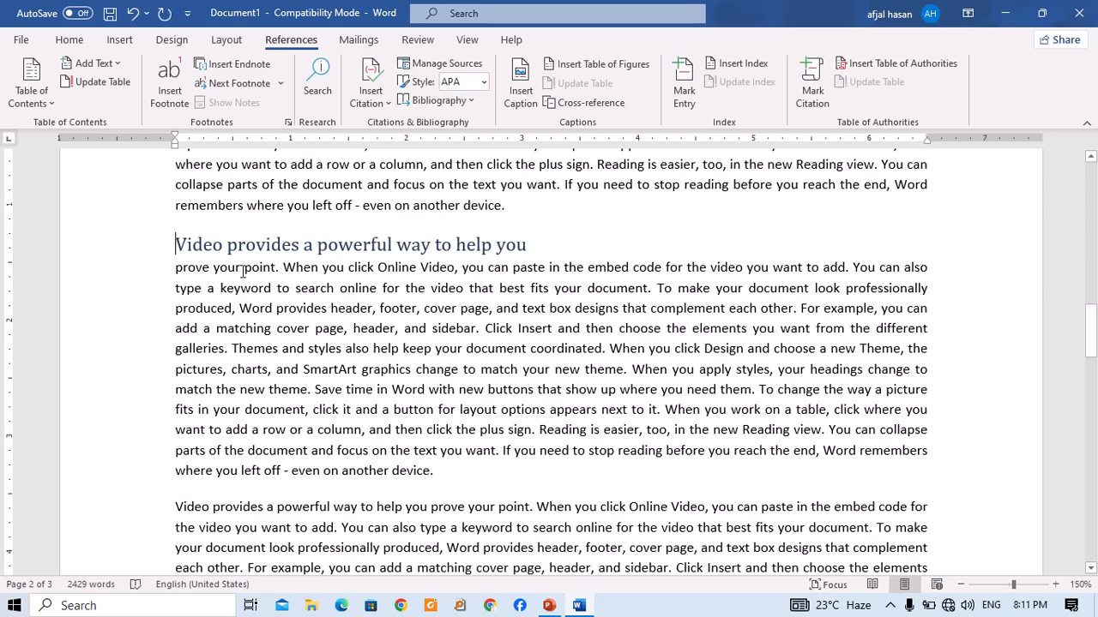
Step: Add the line 'What is computer?' between two body paragraphs in the lower part of page 2 and format it as Heading 1
{"action": "scroll", "coordinate": [302, 278], "scroll_direction": "down", "scroll_amount": 5}
{"action": "scroll", "coordinate": [302, 279], "scroll_direction": "down", "scroll_amount": 3}
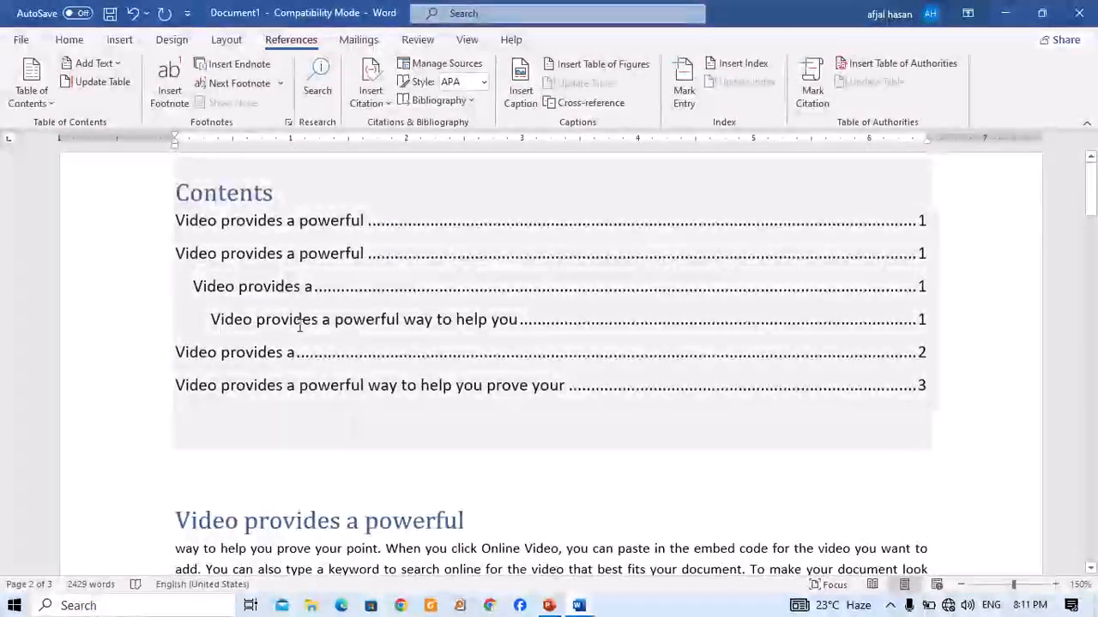
{"action": "scroll", "coordinate": [339, 350], "scroll_direction": "down", "scroll_amount": 10}
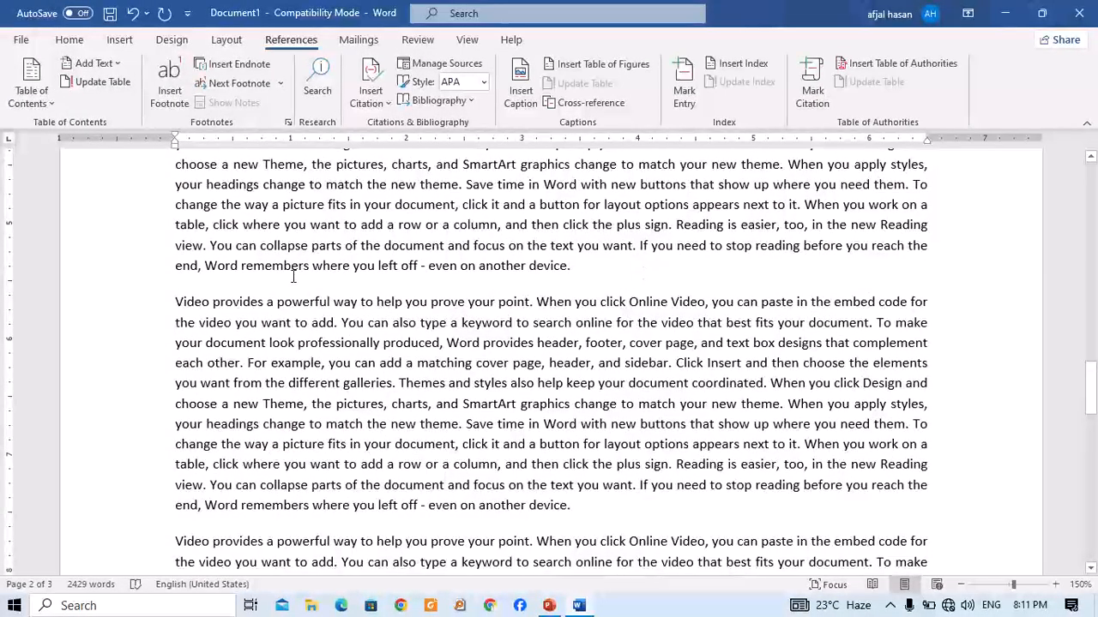
{"action": "left_click", "coordinate": [589, 265]}
{"action": "key", "text": "Return"}
{"action": "type", "text": "W"}
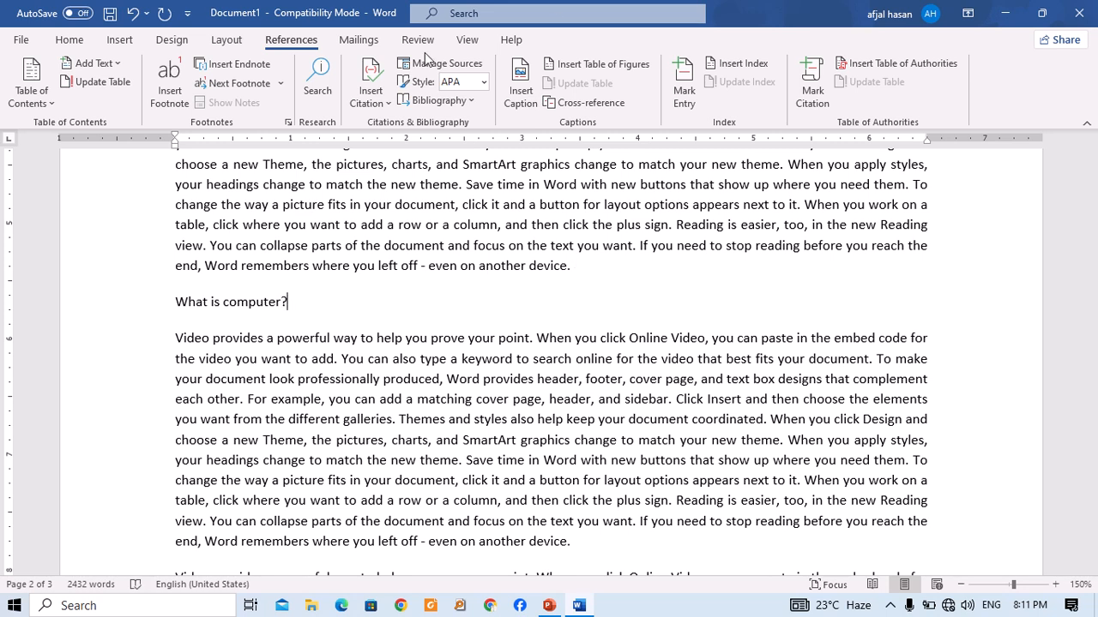
{"action": "left_click", "coordinate": [69, 43]}
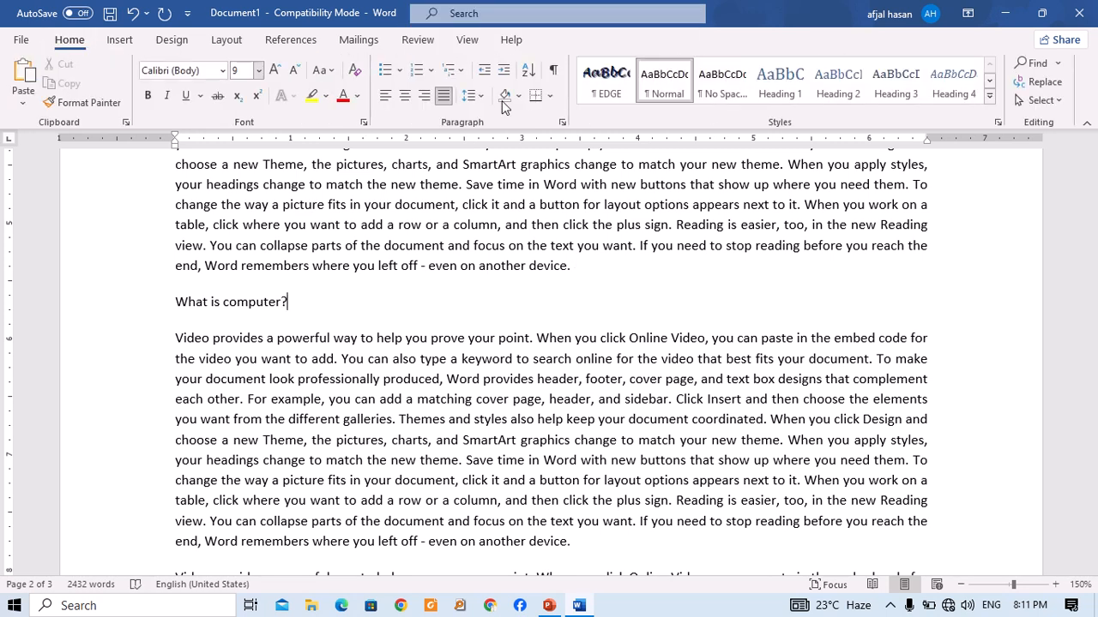
{"action": "left_click", "coordinate": [758, 88]}
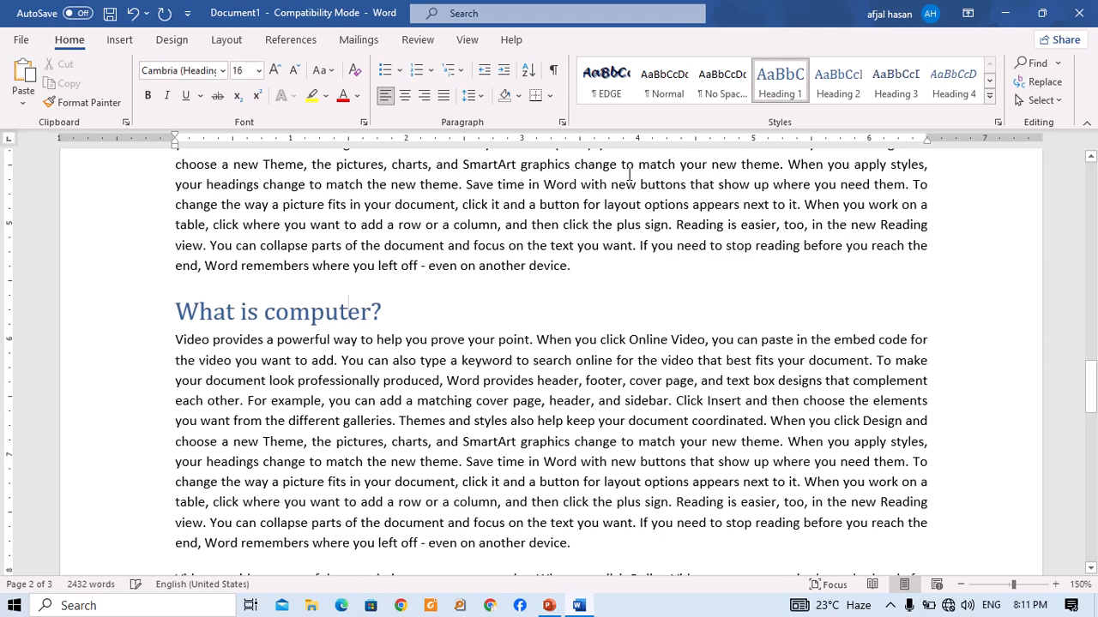
Step: Update the entire table of contents at the beginning of the document, including entries and page numbers
{"action": "scroll", "coordinate": [440, 246], "scroll_direction": "down", "scroll_amount": 5}
{"action": "scroll", "coordinate": [409, 332], "scroll_direction": "down", "scroll_amount": 5}
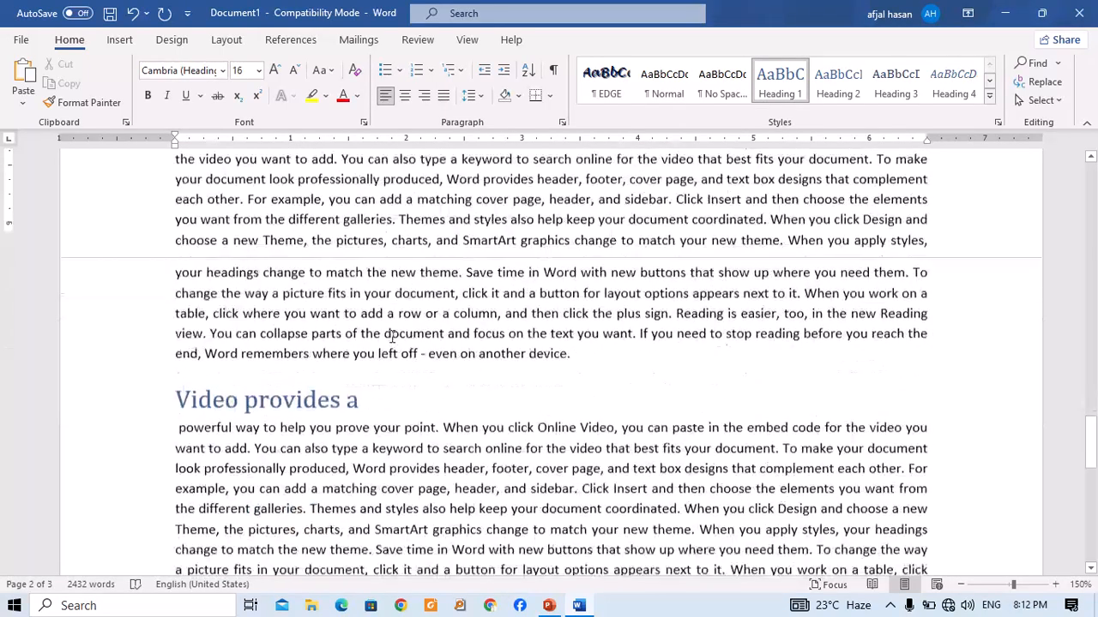
{"action": "scroll", "coordinate": [400, 323], "scroll_direction": "up", "scroll_amount": 3}
{"action": "scroll", "coordinate": [401, 322], "scroll_direction": "up", "scroll_amount": 15}
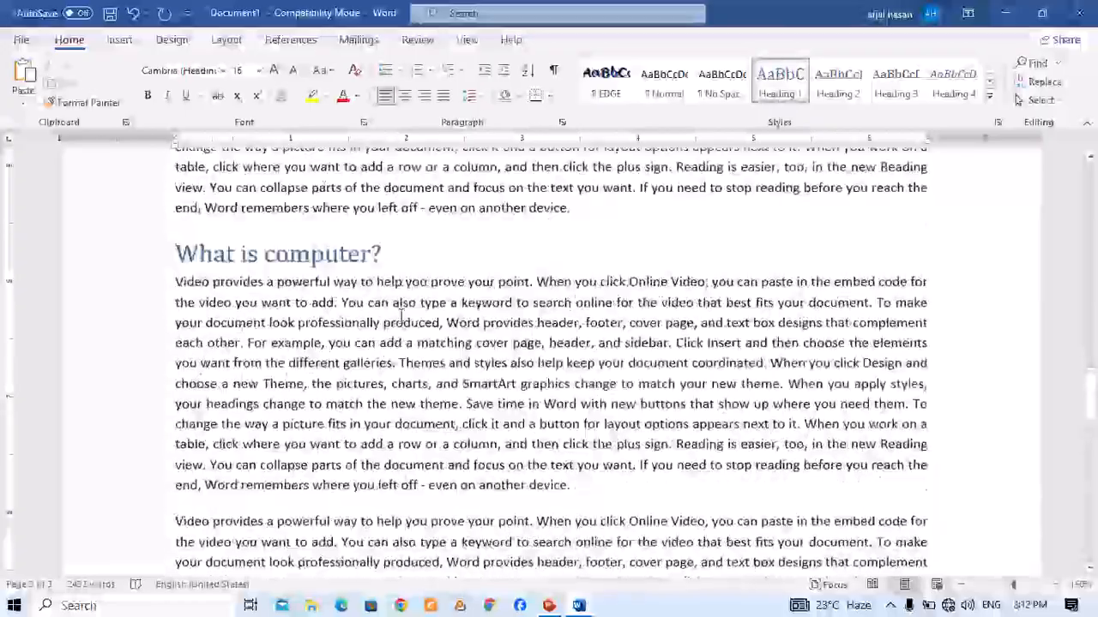
{"action": "scroll", "coordinate": [401, 316], "scroll_direction": "up", "scroll_amount": 1}
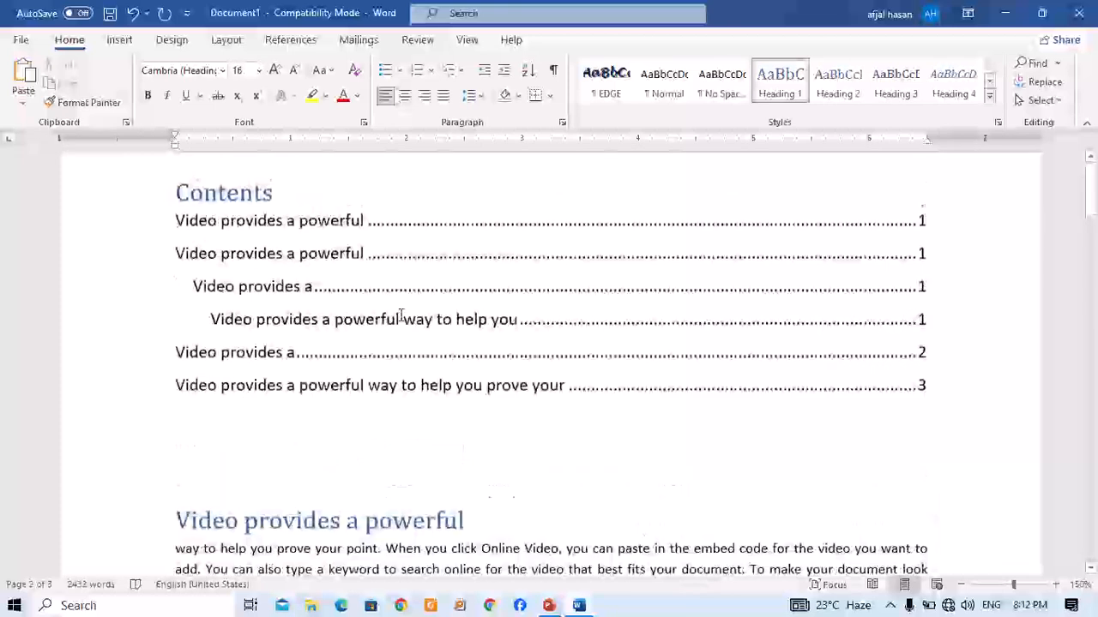
{"action": "left_click", "coordinate": [400, 306]}
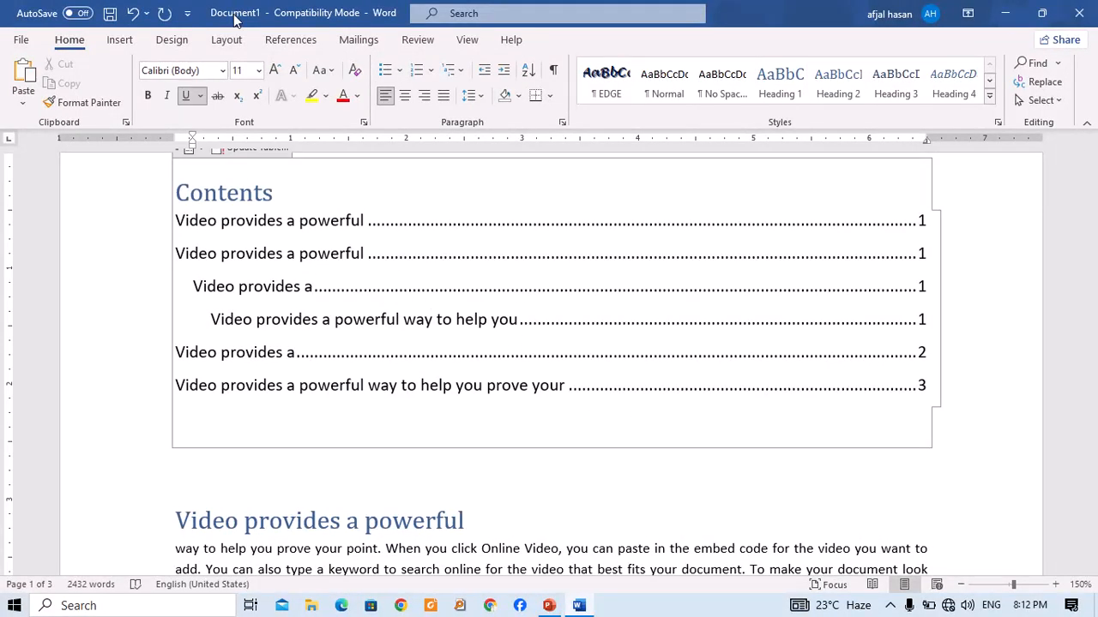
{"action": "left_click", "coordinate": [289, 41]}
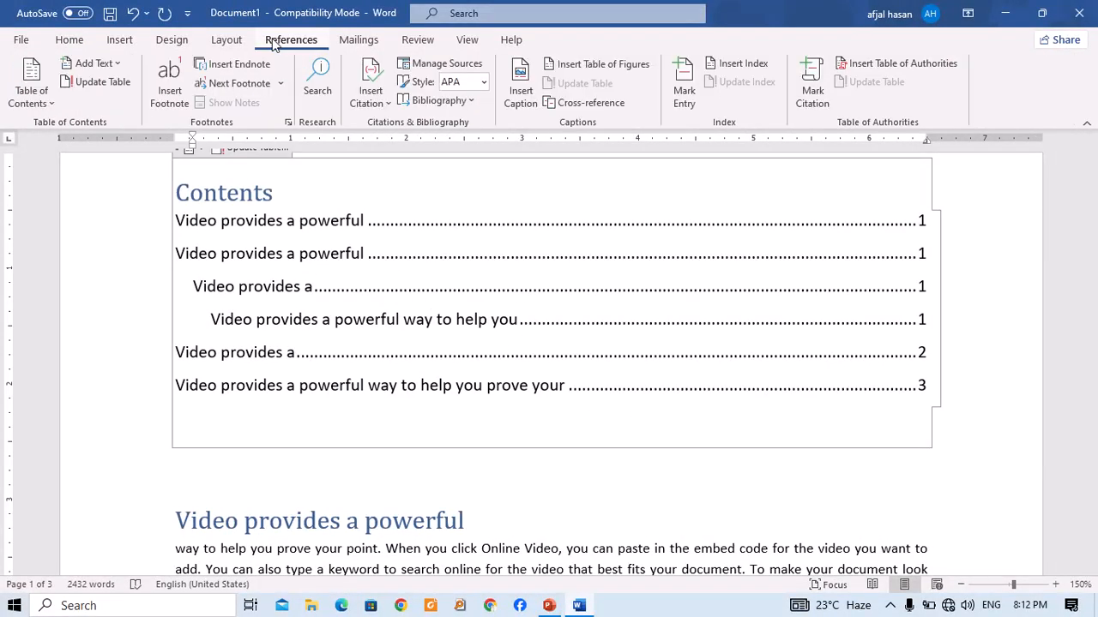
{"action": "left_click", "coordinate": [114, 78]}
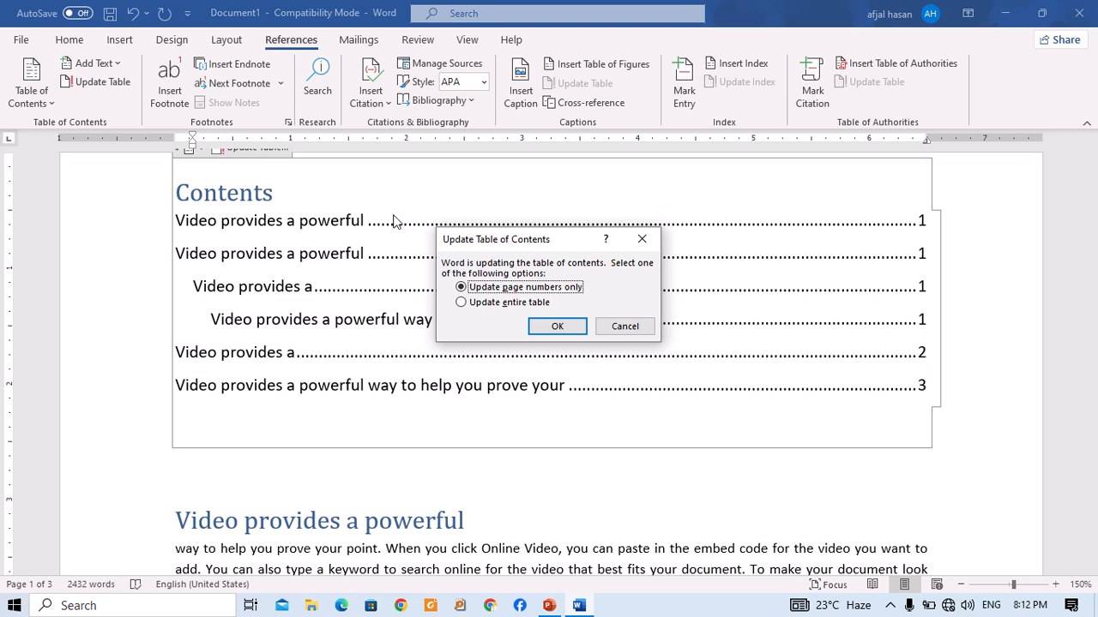
{"action": "left_click", "coordinate": [463, 304]}
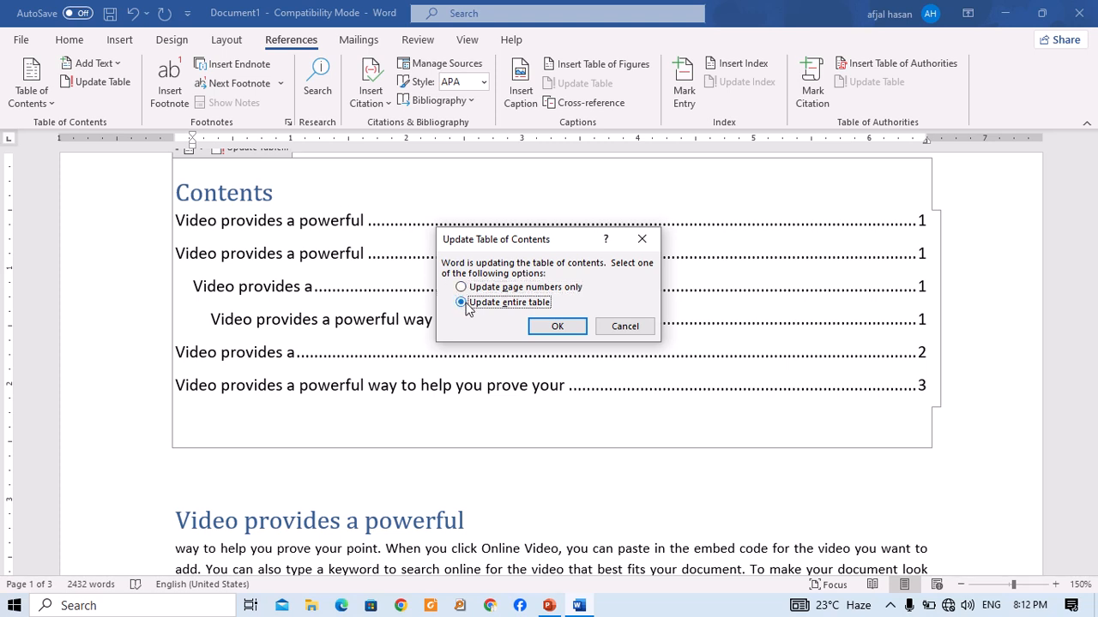
{"action": "left_click", "coordinate": [559, 324]}
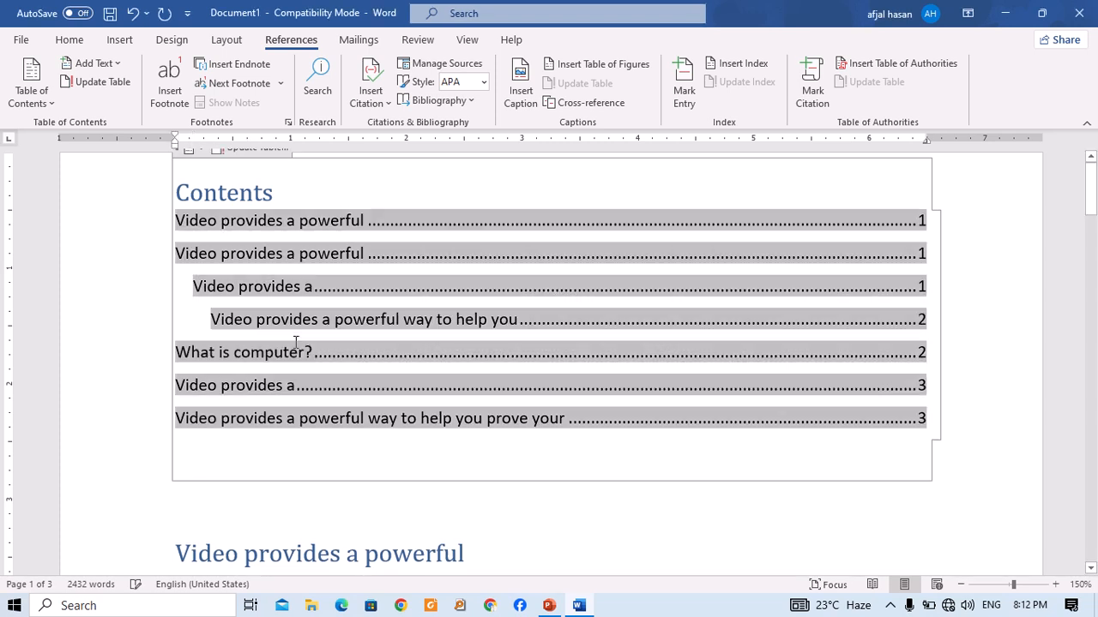
Step: Follow the 'What is computer?' entry in the table of contents to its heading, and return to the contents
{"action": "left_click", "coordinate": [221, 319]}
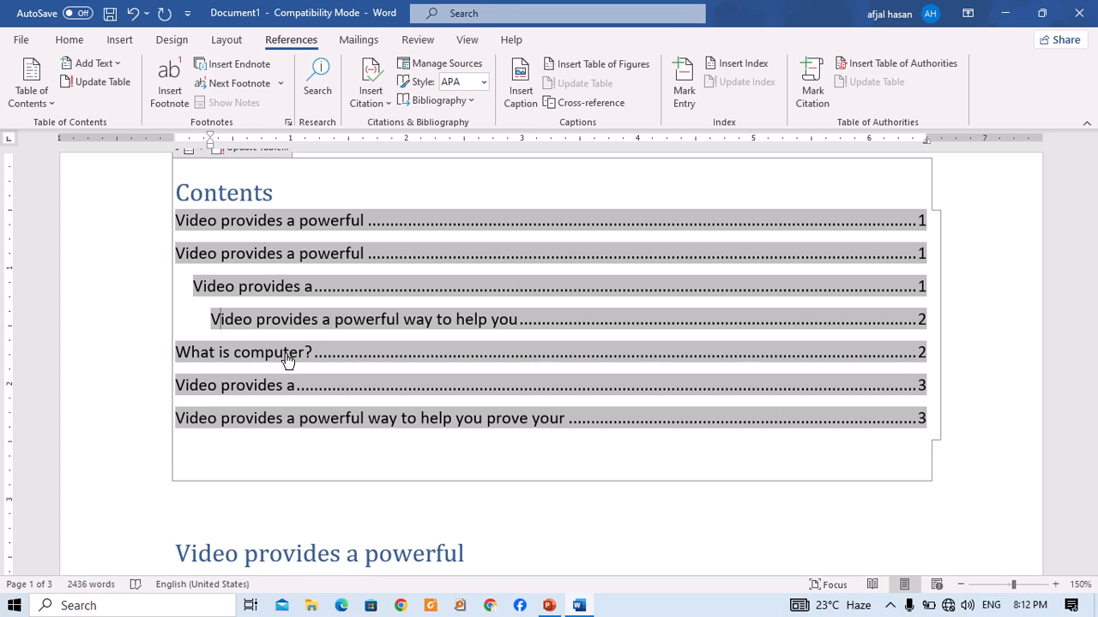
{"action": "triple_click", "coordinate": [287, 360]}
{"action": "left_click", "coordinate": [287, 361], "text": "ctrl"}
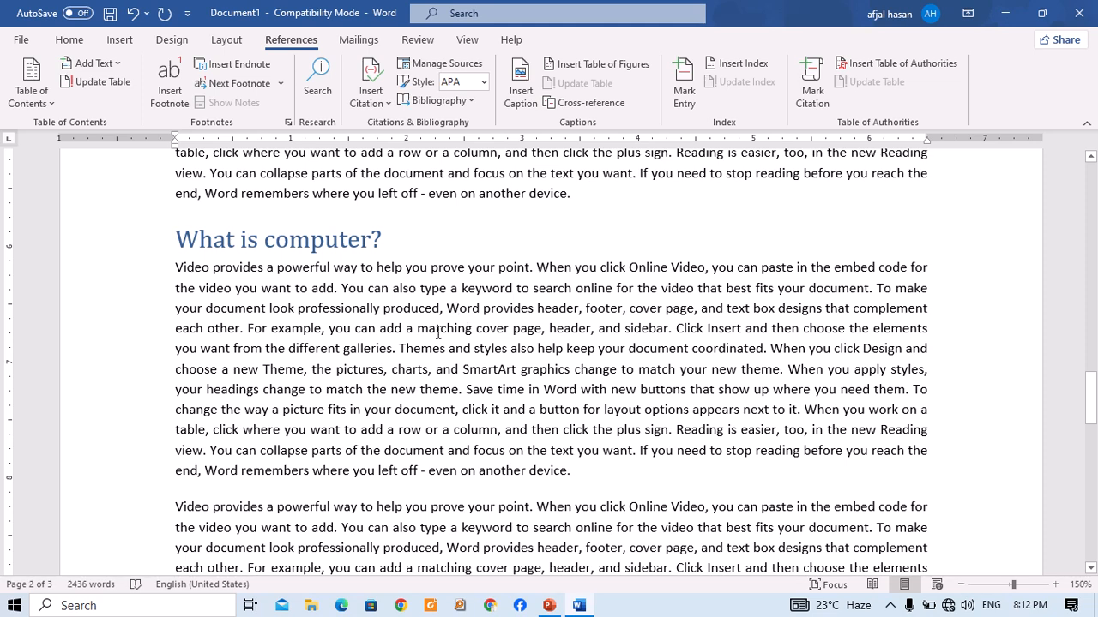
{"action": "scroll", "coordinate": [437, 335], "scroll_direction": "up", "scroll_amount": 15}
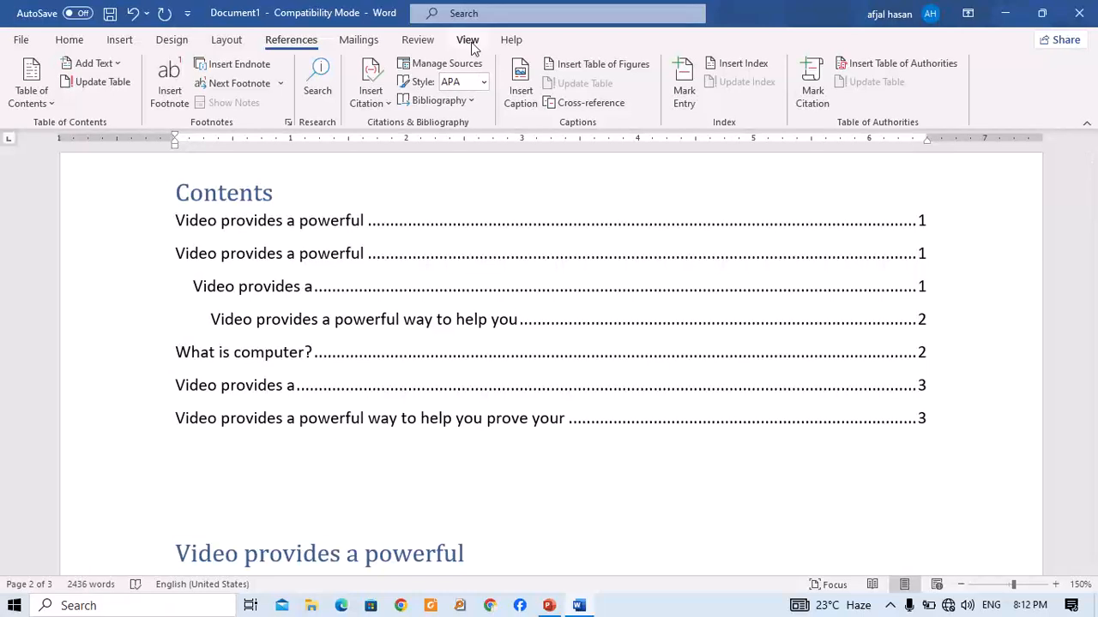
Step: Show the Navigation pane and jump through the headings from the second 'Video provides a powerful' down to the last one
{"action": "left_click", "coordinate": [470, 43]}
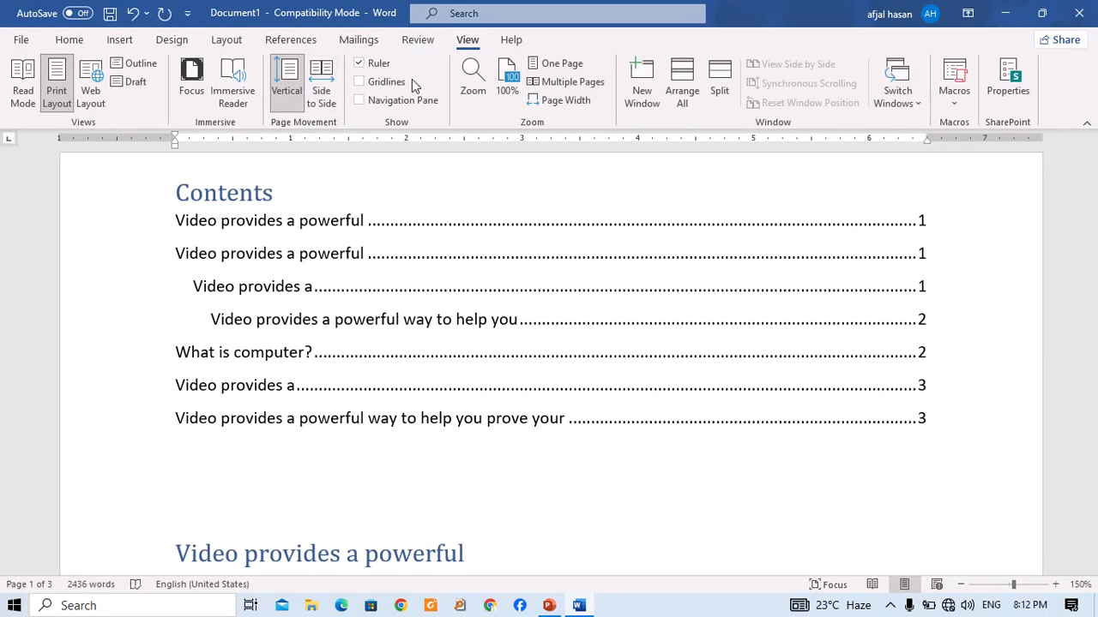
{"action": "left_click", "coordinate": [374, 104]}
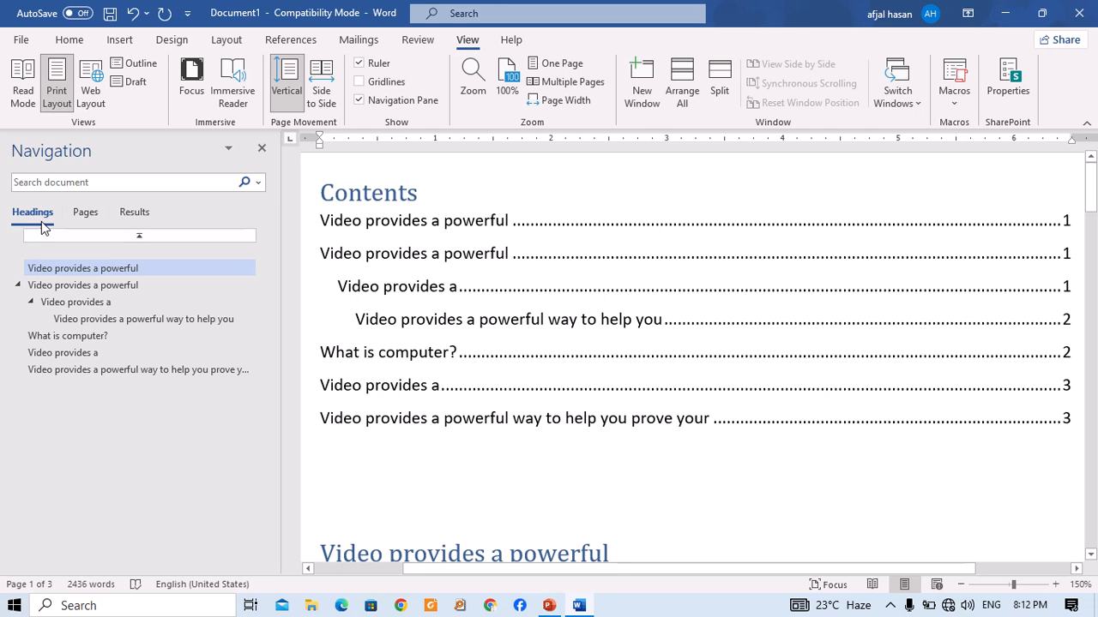
{"action": "left_click", "coordinate": [82, 283]}
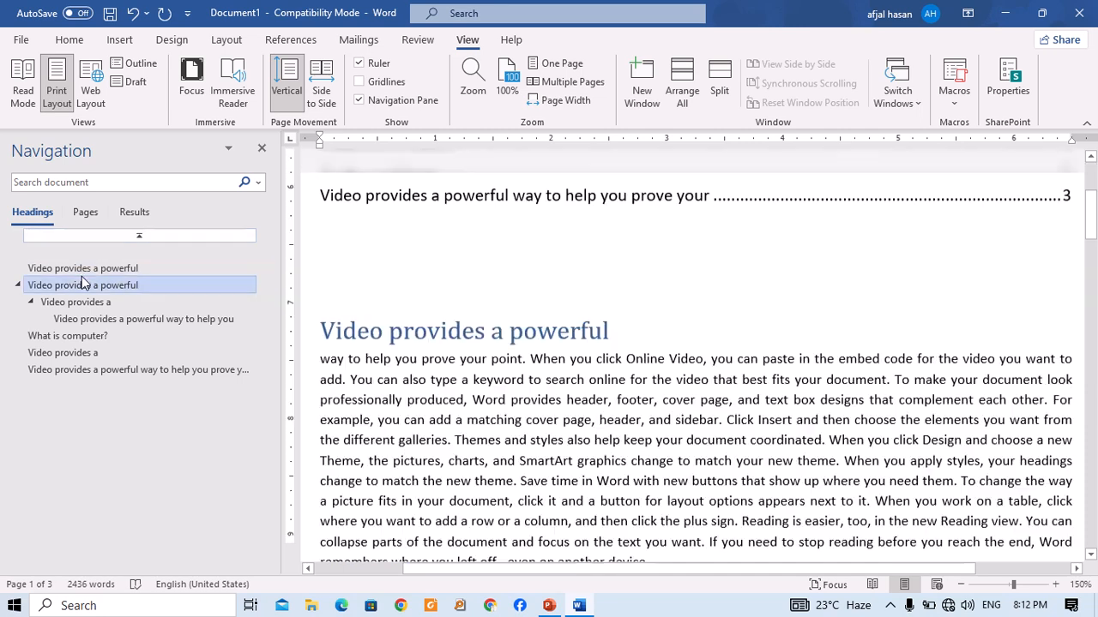
{"action": "left_click", "coordinate": [97, 303]}
{"action": "left_click", "coordinate": [103, 319]}
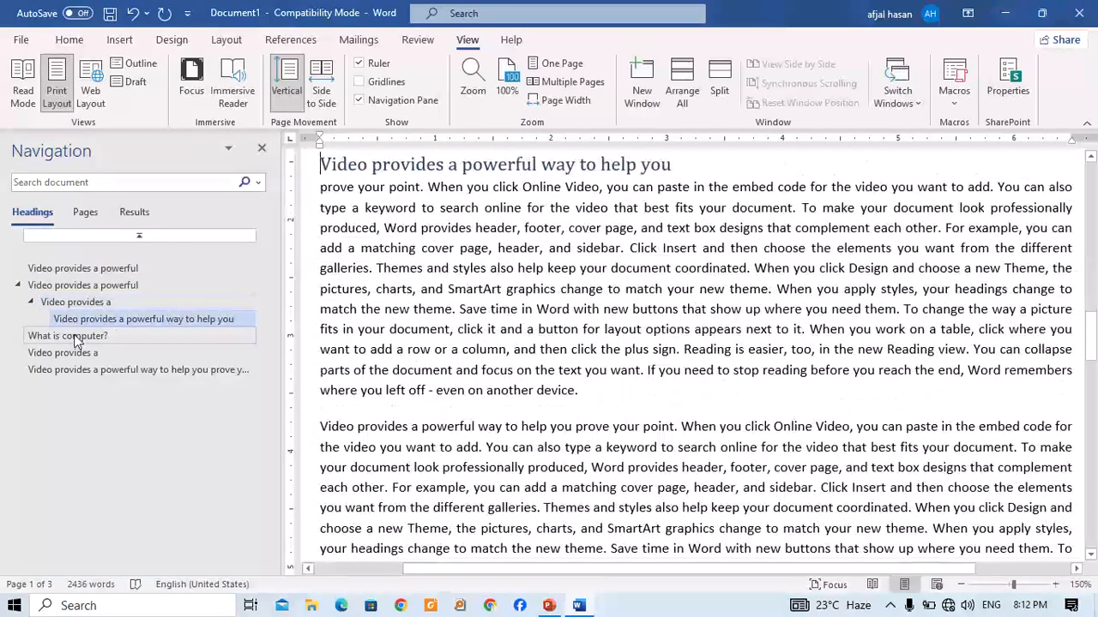
{"action": "left_click", "coordinate": [99, 338]}
{"action": "left_click", "coordinate": [97, 352]}
{"action": "left_click", "coordinate": [99, 370]}
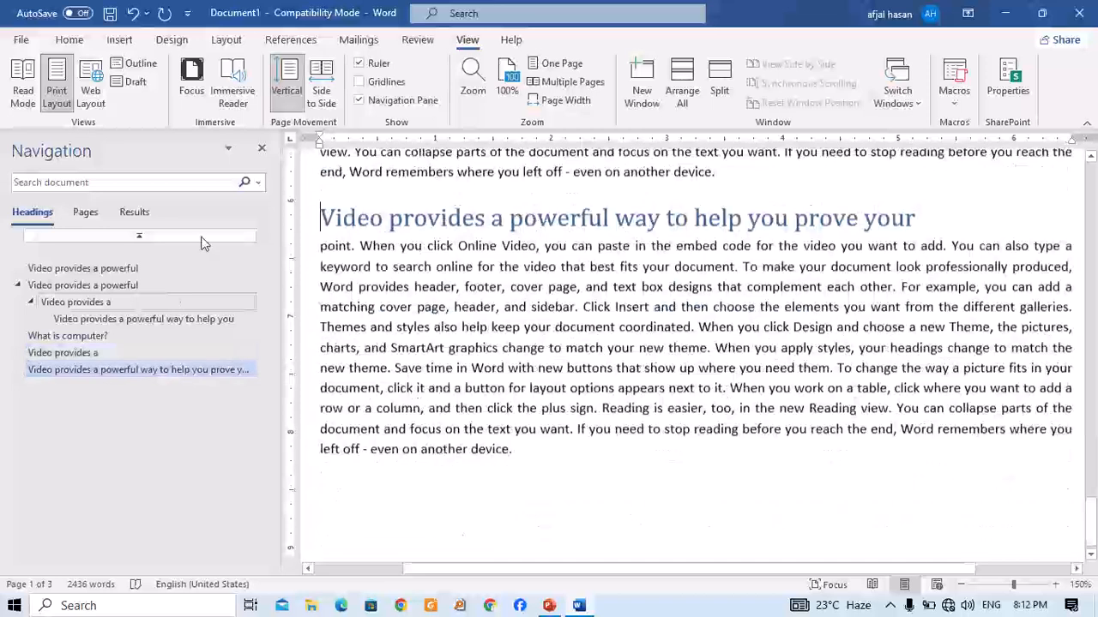
Step: Jump back to the two 'Video provides a powerful' headings, and visit 'Video provides a', 'What is computer?' and the last two headings
{"action": "left_click", "coordinate": [77, 287]}
{"action": "left_click", "coordinate": [80, 269]}
{"action": "left_click", "coordinate": [82, 302]}
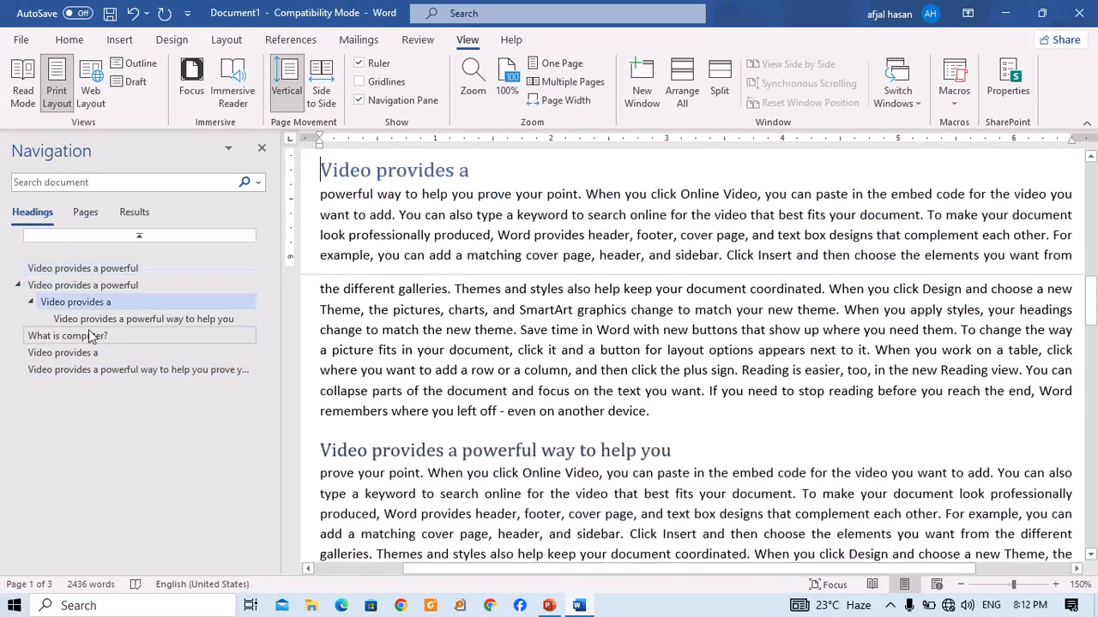
{"action": "left_click", "coordinate": [87, 336]}
{"action": "left_click", "coordinate": [83, 353]}
{"action": "left_click", "coordinate": [85, 370]}
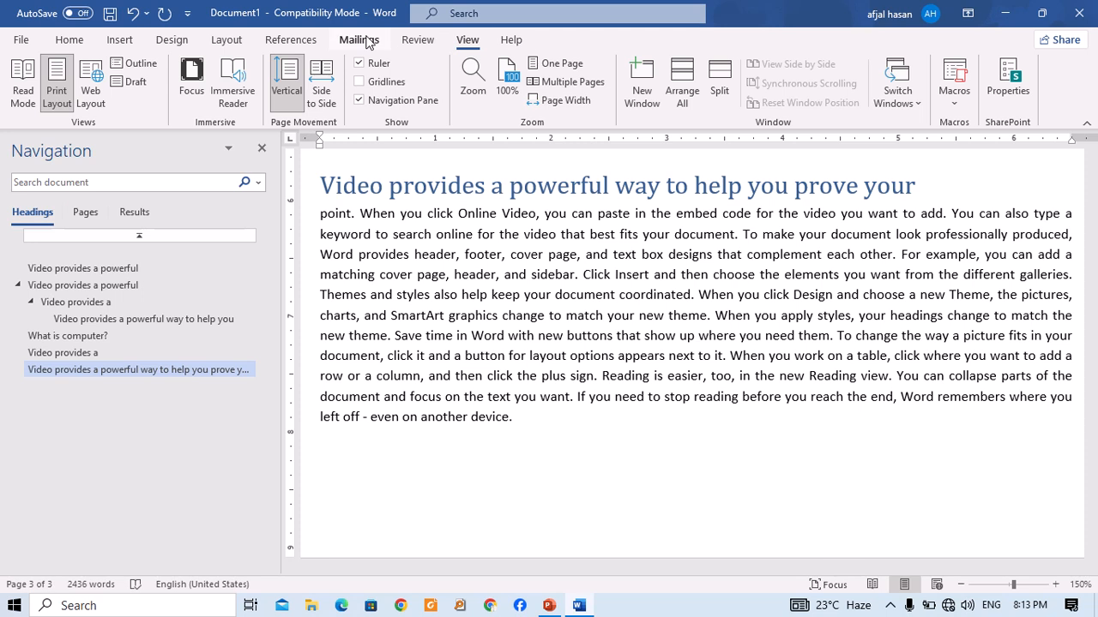
{"action": "left_click", "coordinate": [277, 41]}
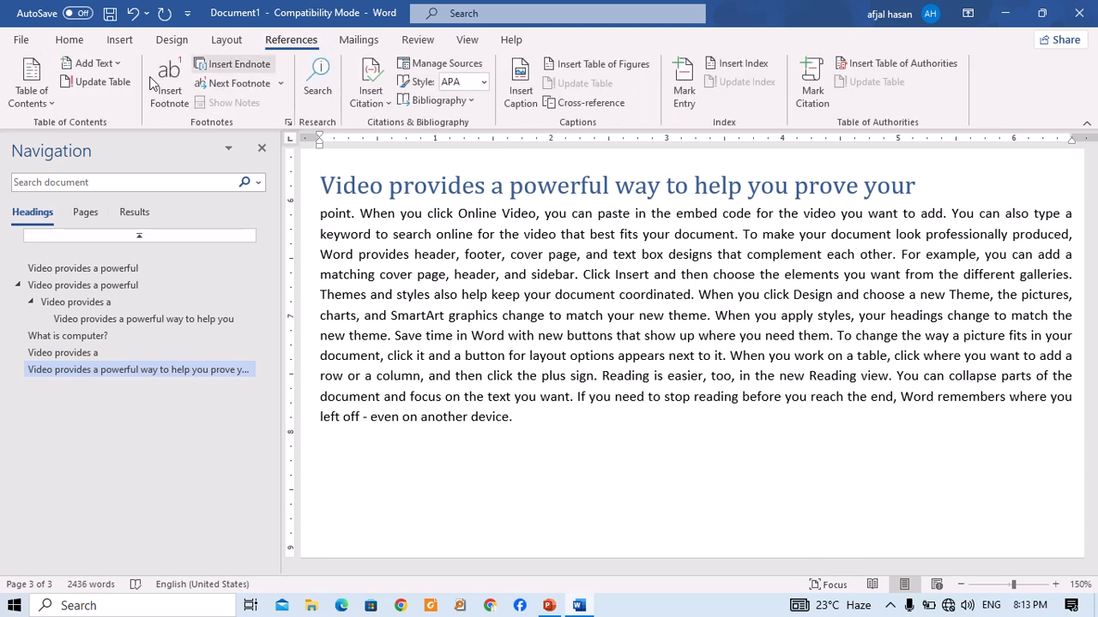
{"action": "left_click", "coordinate": [465, 42]}
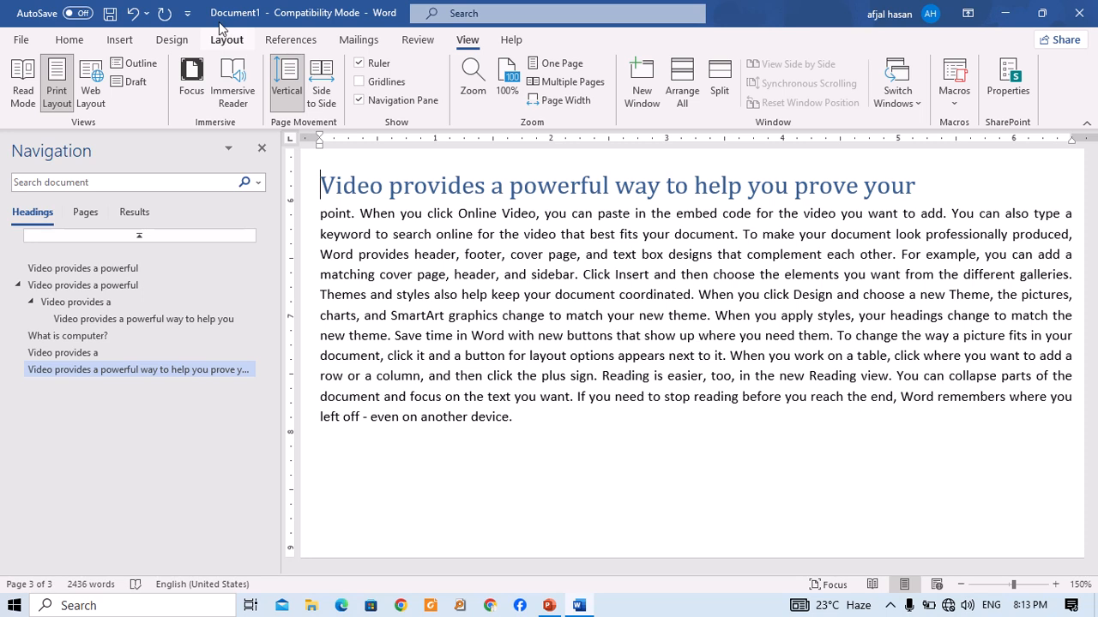
{"action": "left_click", "coordinate": [296, 40]}
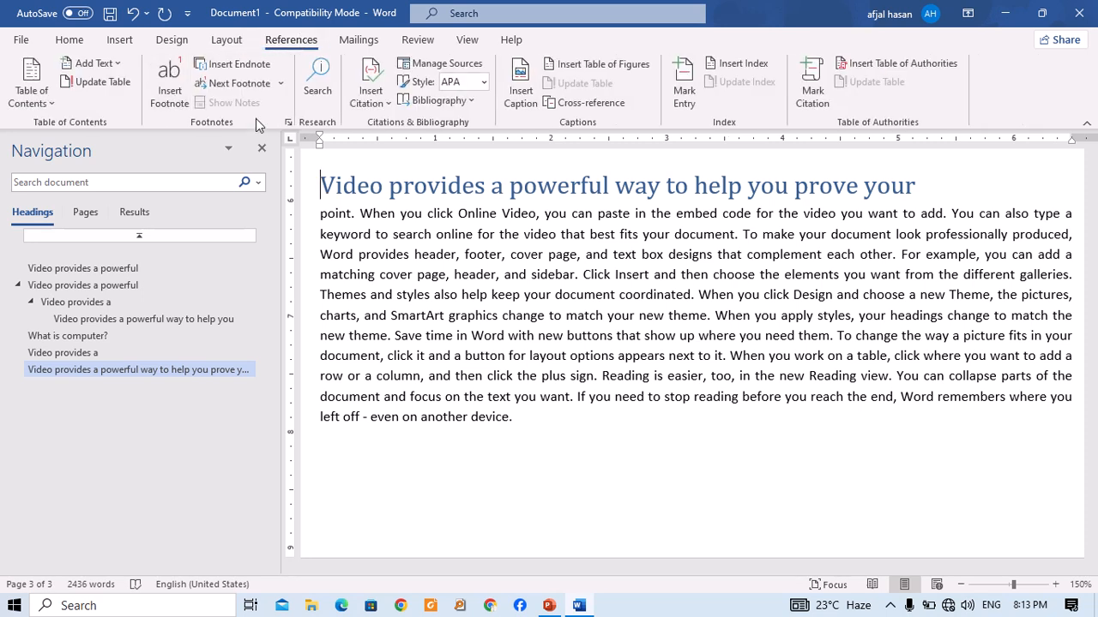
{"action": "scroll", "coordinate": [302, 187], "scroll_direction": "up", "scroll_amount": 5}
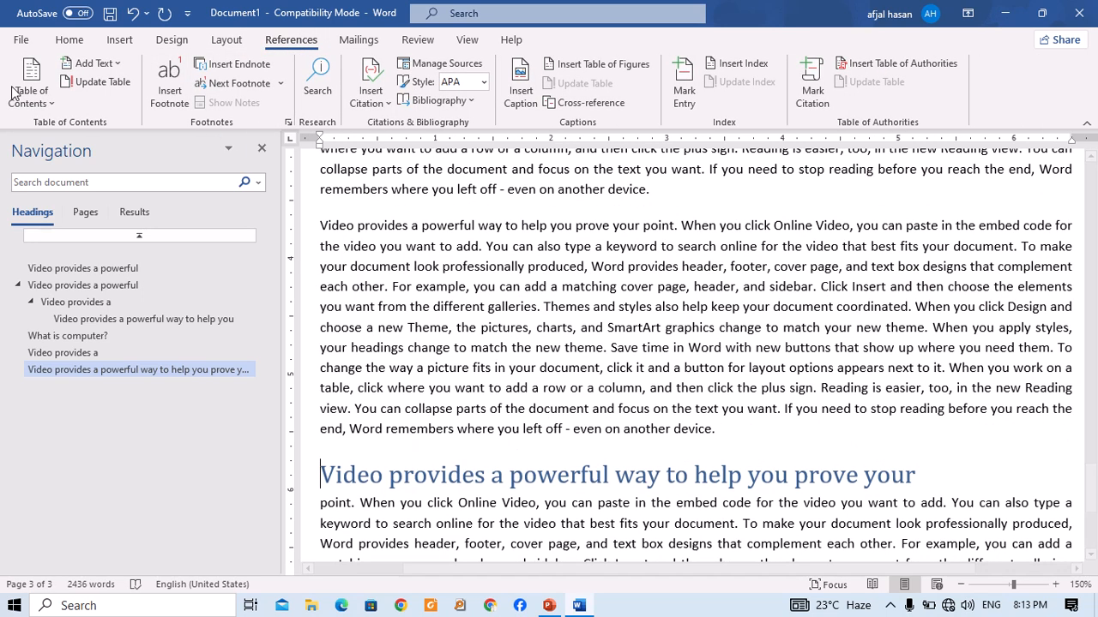
{"action": "left_click", "coordinate": [227, 39]}
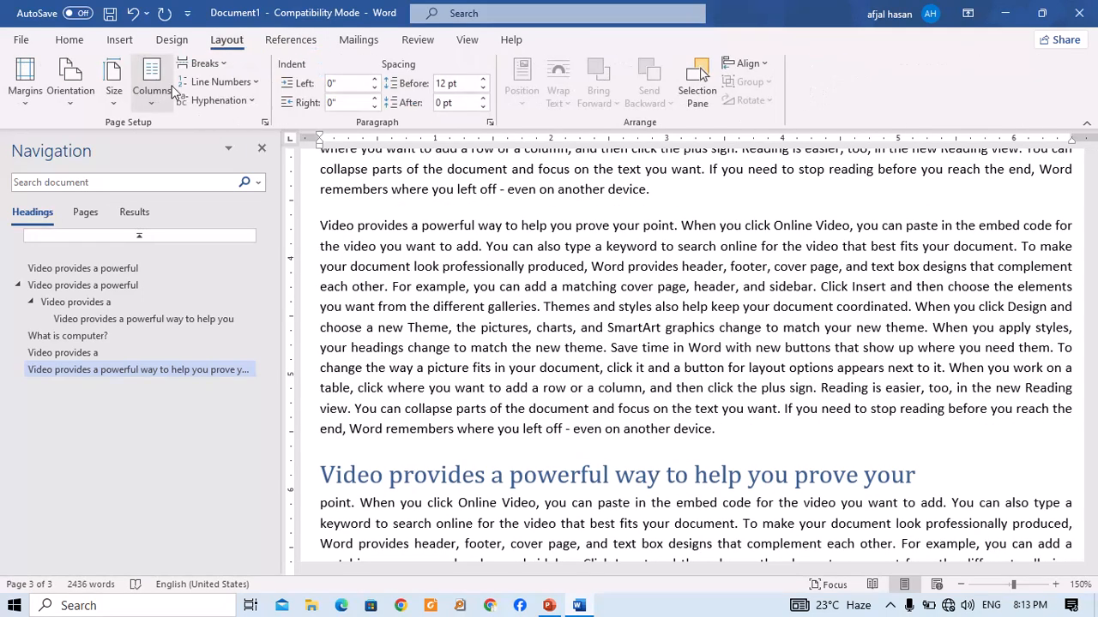
{"action": "left_click", "coordinate": [291, 39]}
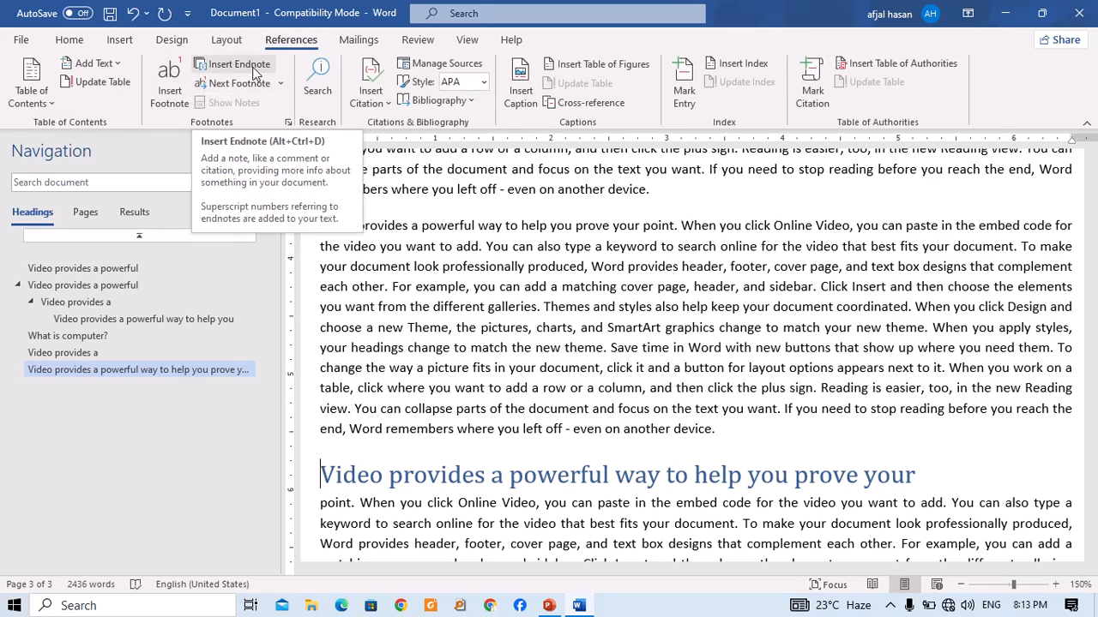
Step: Close the Navigation pane and review the table of contents and the first headings at the beginning of the document
{"action": "scroll", "coordinate": [339, 227], "scroll_direction": "up", "scroll_amount": 20}
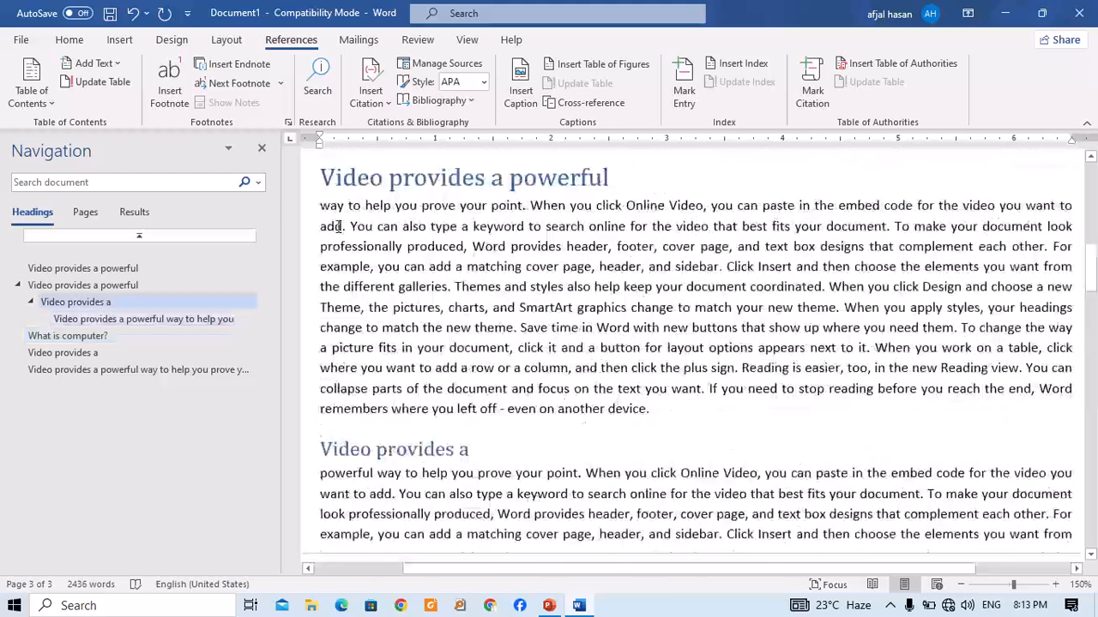
{"action": "scroll", "coordinate": [338, 226], "scroll_direction": "up", "scroll_amount": 2}
{"action": "left_click", "coordinate": [261, 147]}
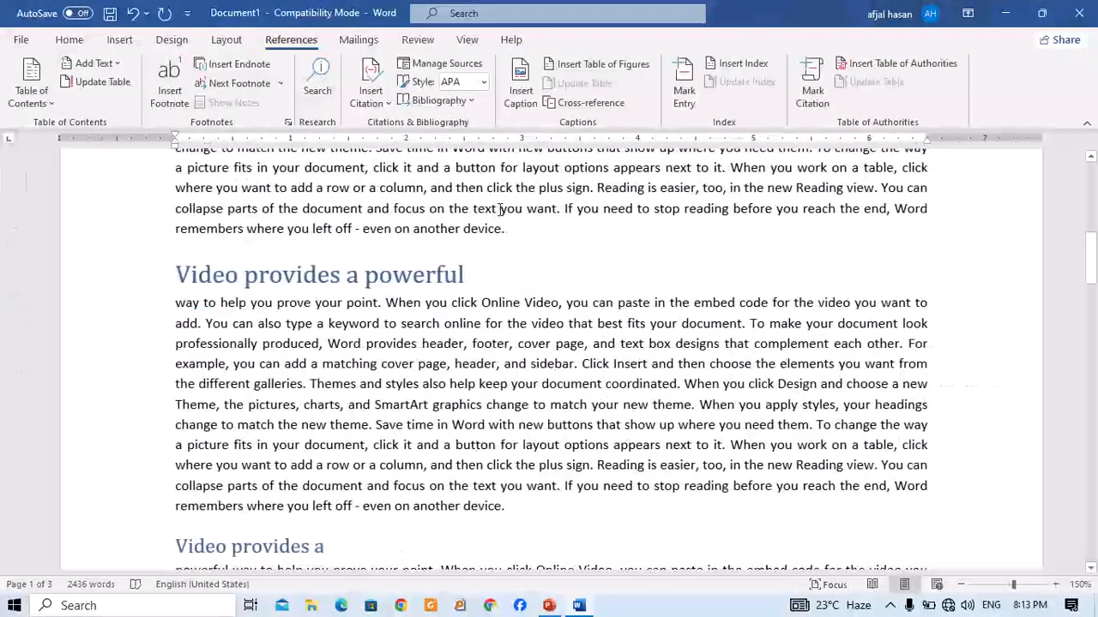
{"action": "scroll", "coordinate": [500, 209], "scroll_direction": "up", "scroll_amount": 10}
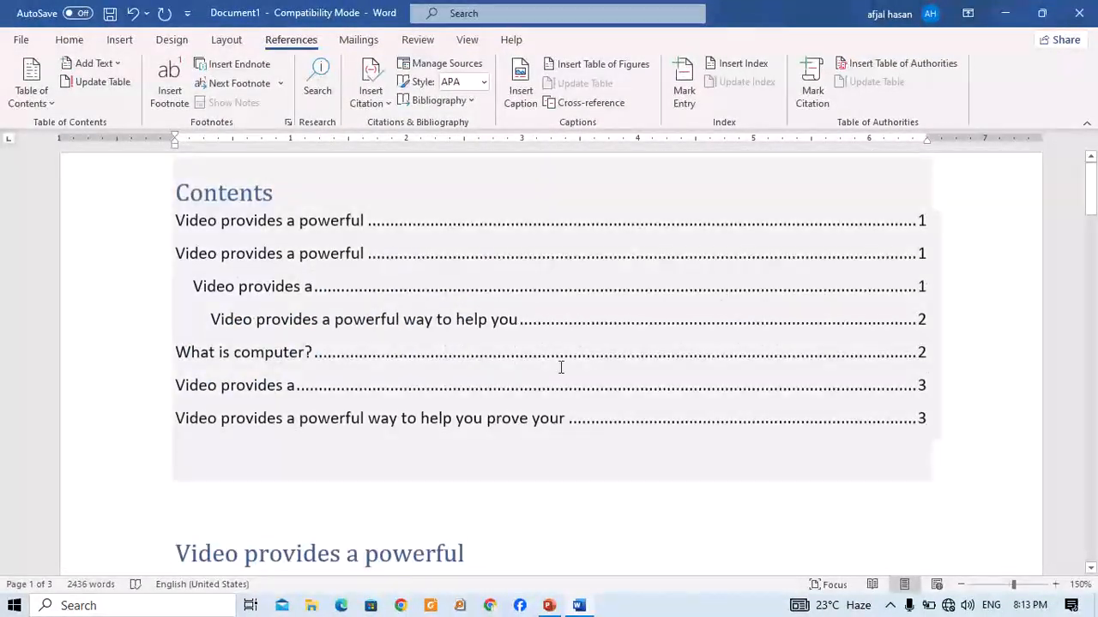
{"action": "scroll", "coordinate": [560, 367], "scroll_direction": "down", "scroll_amount": 5}
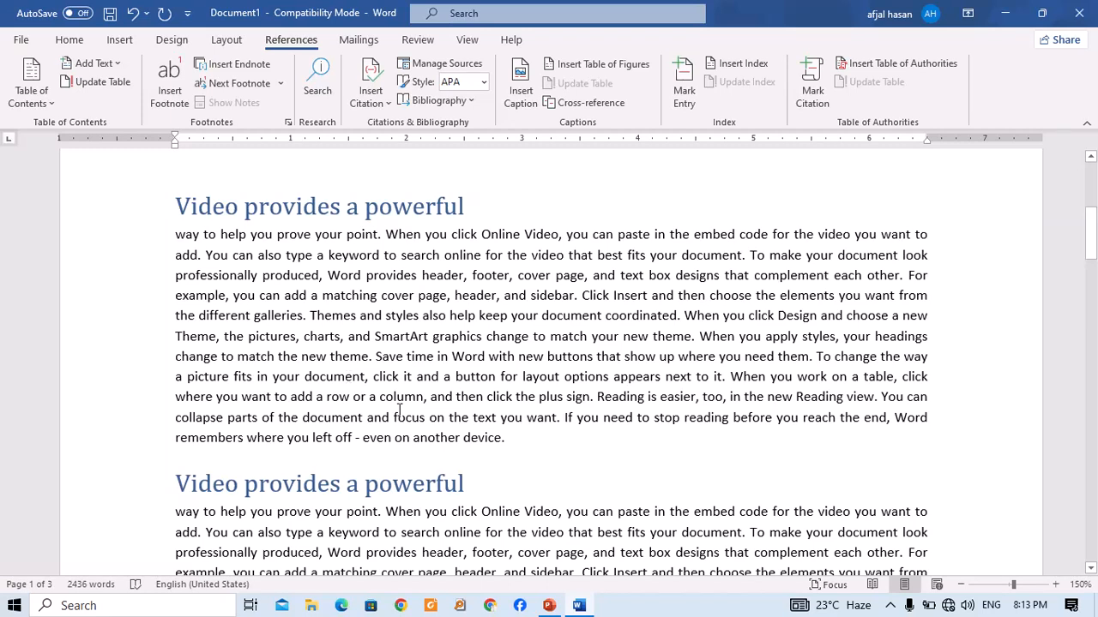
Step: Show the white space between the first and second page, below the 'Video provides a' heading
{"action": "scroll", "coordinate": [426, 436], "scroll_direction": "down", "scroll_amount": 4}
{"action": "scroll", "coordinate": [410, 443], "scroll_direction": "up", "scroll_amount": 6}
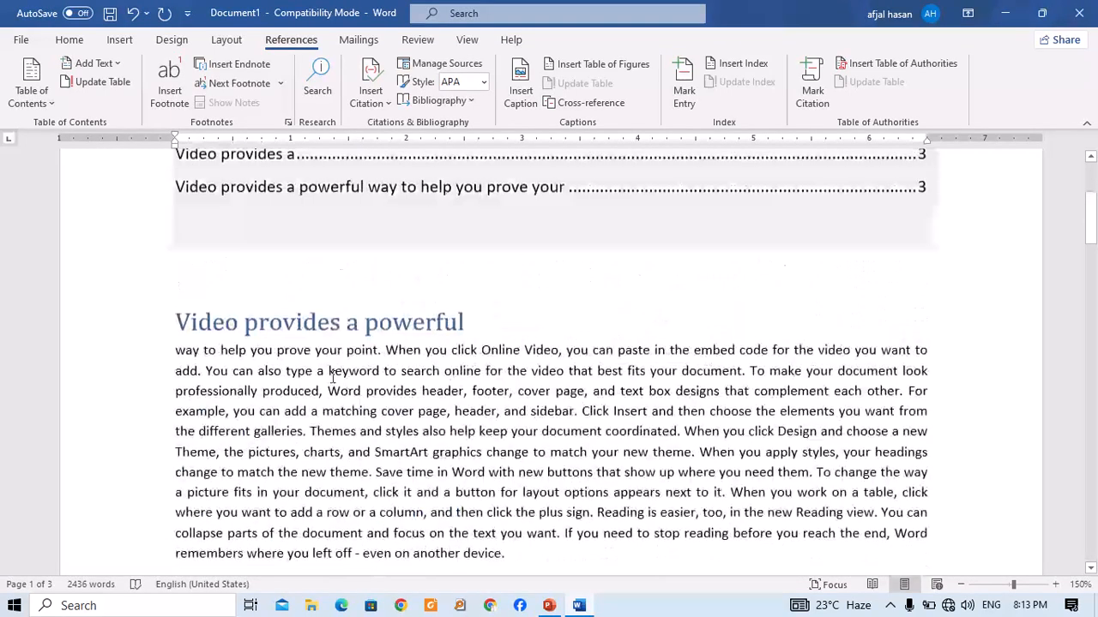
{"action": "scroll", "coordinate": [332, 378], "scroll_direction": "down", "scroll_amount": 2}
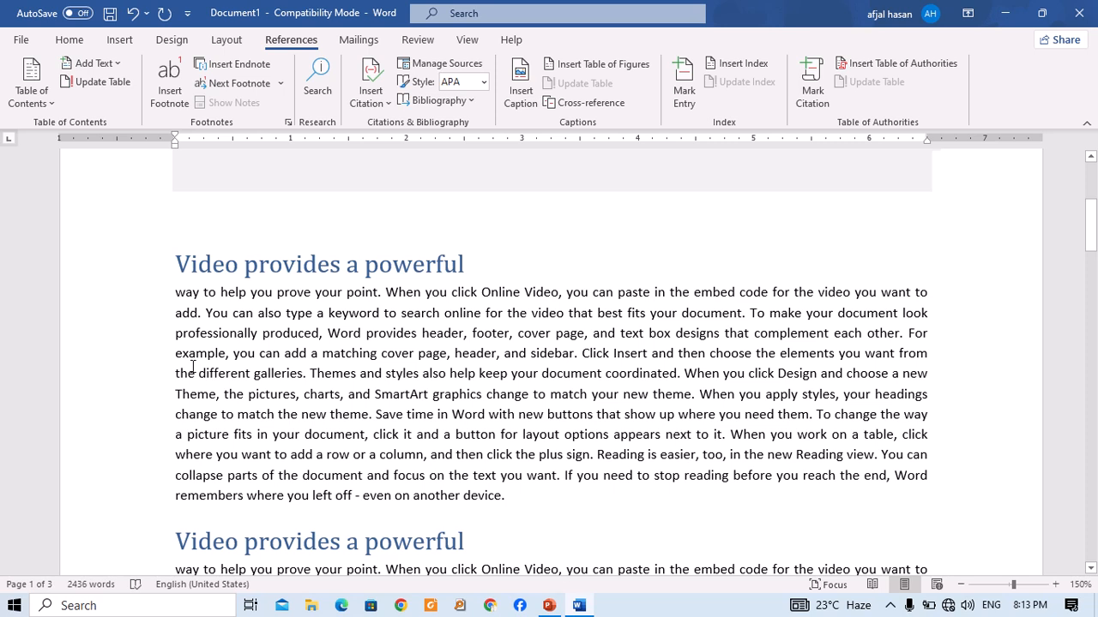
{"action": "left_click_drag", "start_coordinate": [255, 375], "coordinate": [302, 370]}
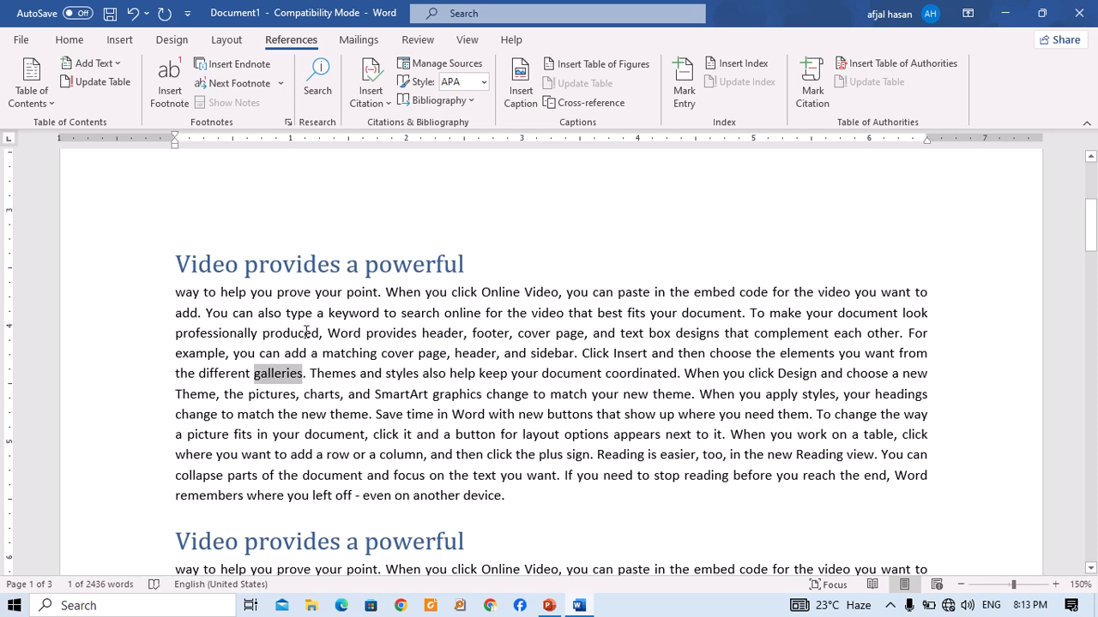
{"action": "scroll", "coordinate": [319, 312], "scroll_direction": "down", "scroll_amount": 3, "text": "ctrl"}
{"action": "scroll", "coordinate": [373, 318], "scroll_direction": "down", "scroll_amount": 5}
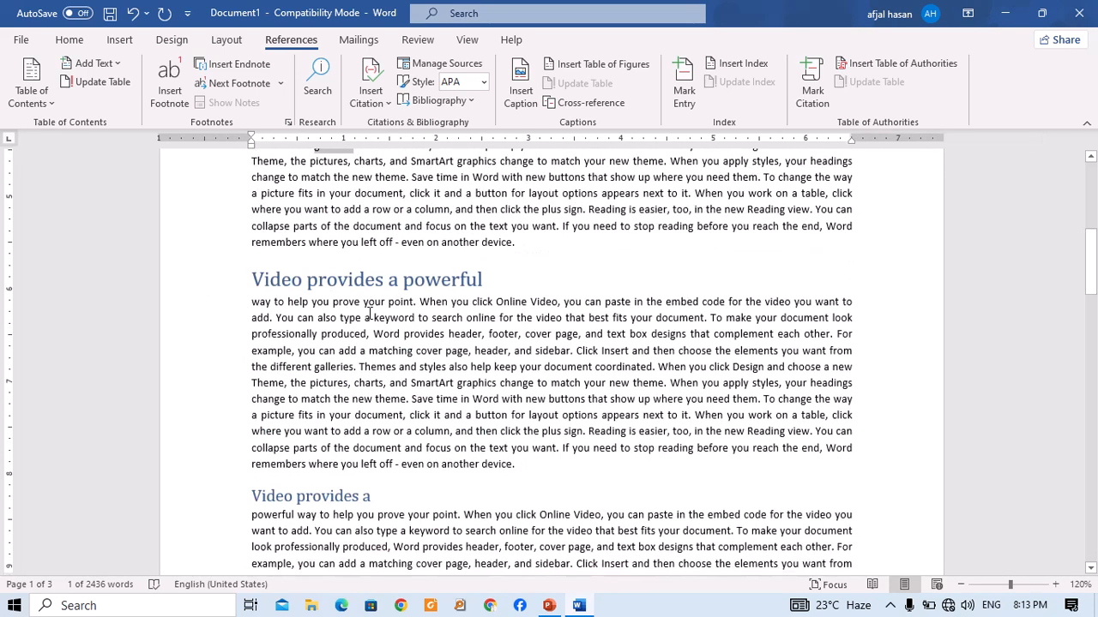
{"action": "scroll", "coordinate": [372, 317], "scroll_direction": "down", "scroll_amount": 2}
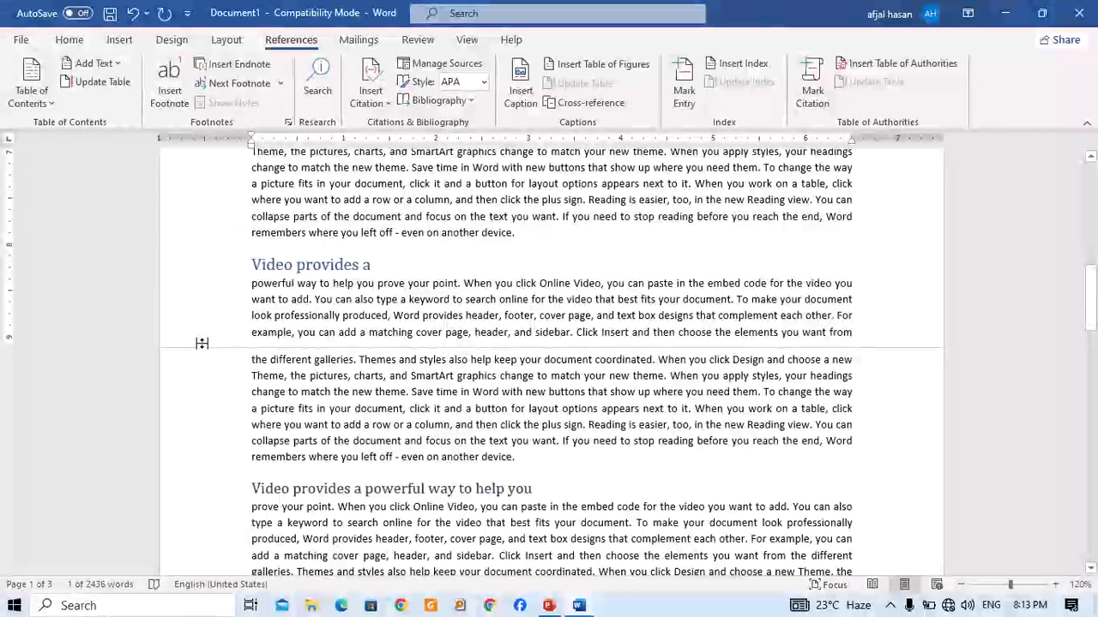
{"action": "left_click", "coordinate": [211, 352]}
{"action": "left_click", "coordinate": [335, 378]}
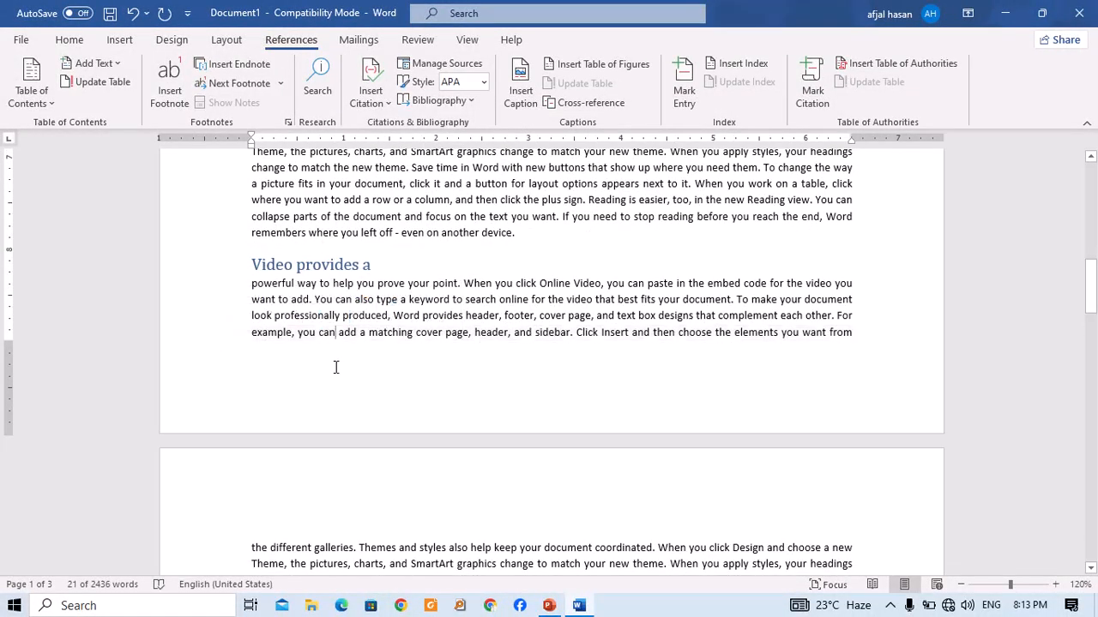
Step: Insert a footnote for 'galleries' under the first 'Video provides a powerful' heading, reading 'Sdfgsdgkjdf hsgjkdfsgfshgbdsakfjsdh jkbfsdlkfgs'
{"action": "scroll", "coordinate": [345, 357], "scroll_direction": "up", "scroll_amount": 4}
{"action": "scroll", "coordinate": [299, 382], "scroll_direction": "up", "scroll_amount": 5}
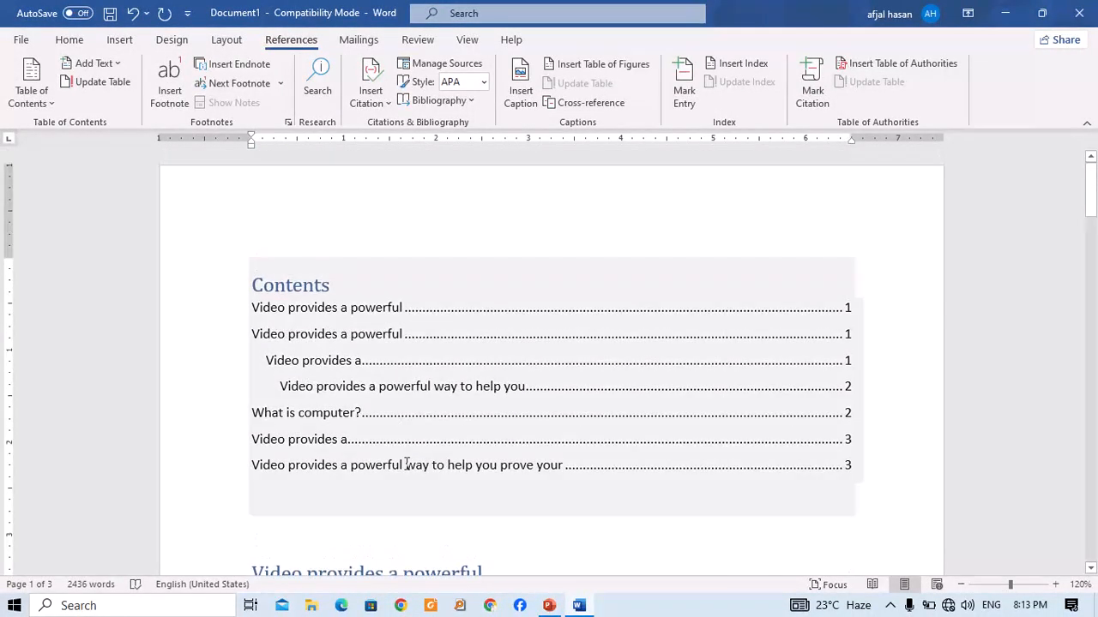
{"action": "scroll", "coordinate": [407, 458], "scroll_direction": "down", "scroll_amount": 3}
{"action": "scroll", "coordinate": [406, 459], "scroll_direction": "down", "scroll_amount": 2}
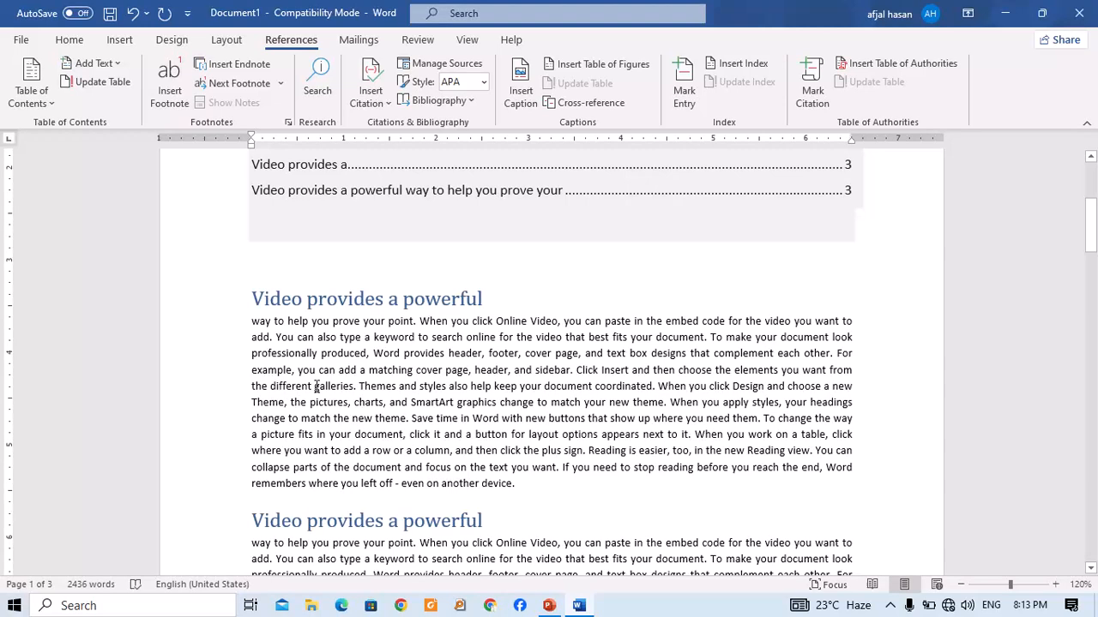
{"action": "left_click_drag", "start_coordinate": [323, 384], "coordinate": [343, 385]}
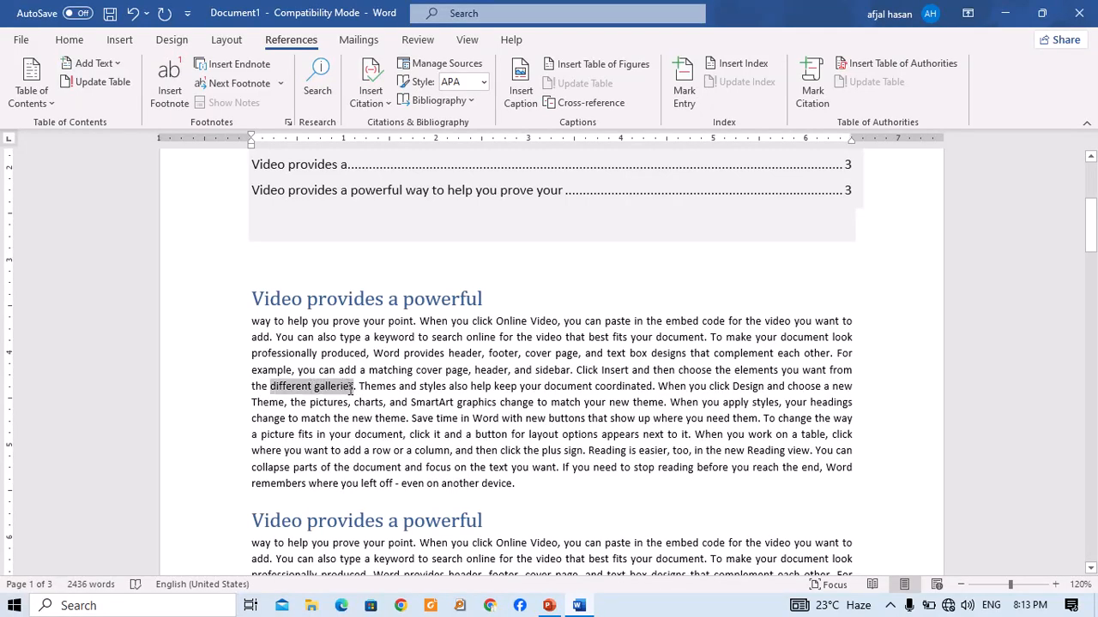
{"action": "double_click", "coordinate": [333, 386]}
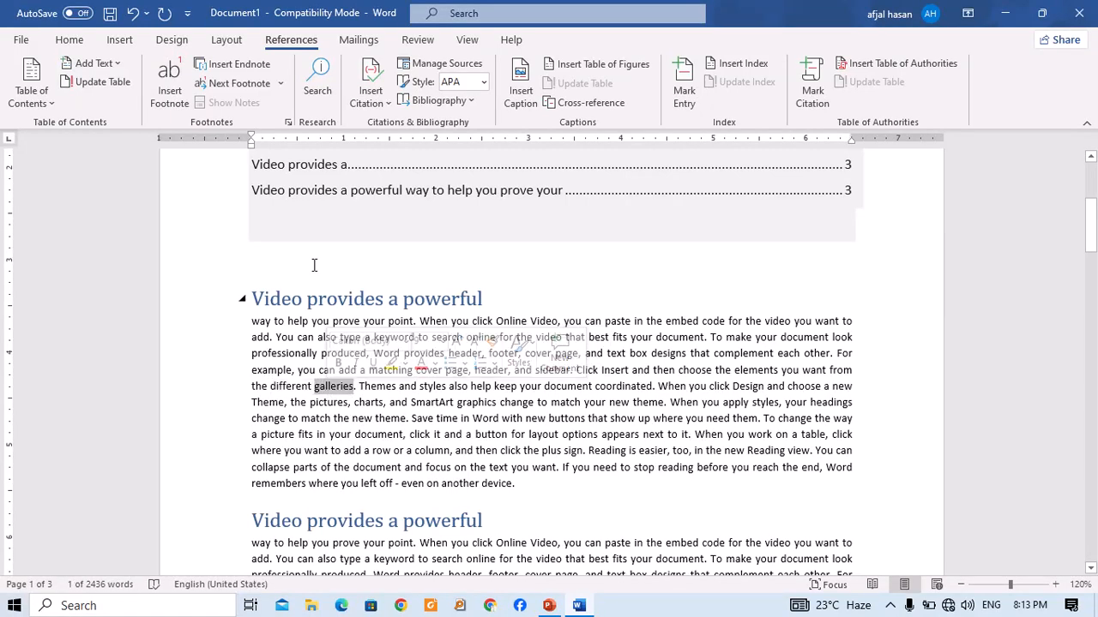
{"action": "left_click", "coordinate": [177, 88]}
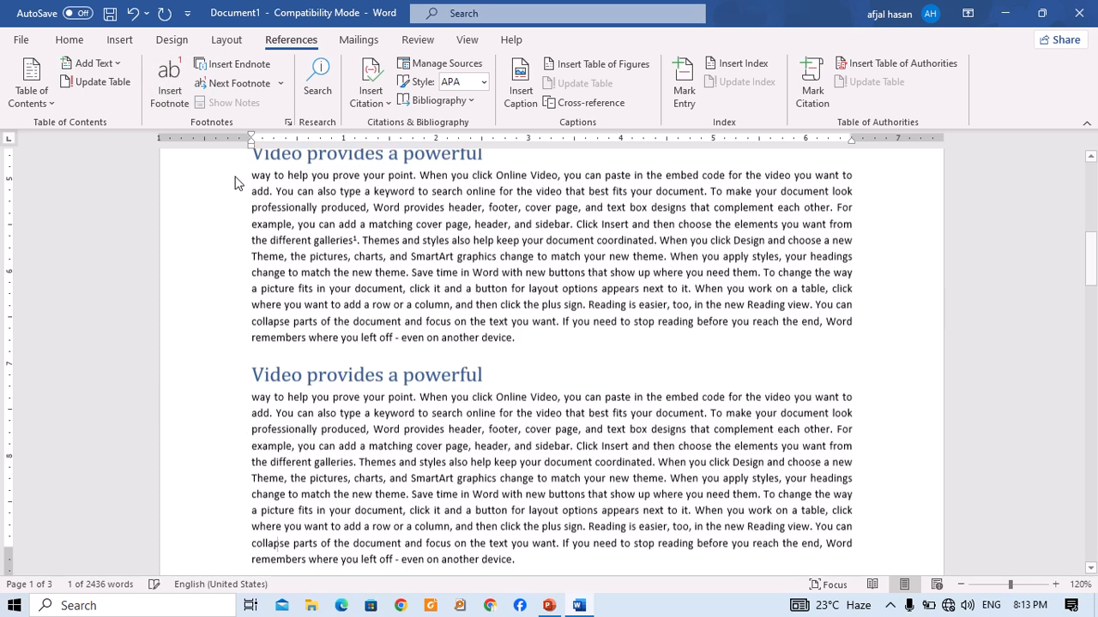
{"action": "type", "text": "sdf"}
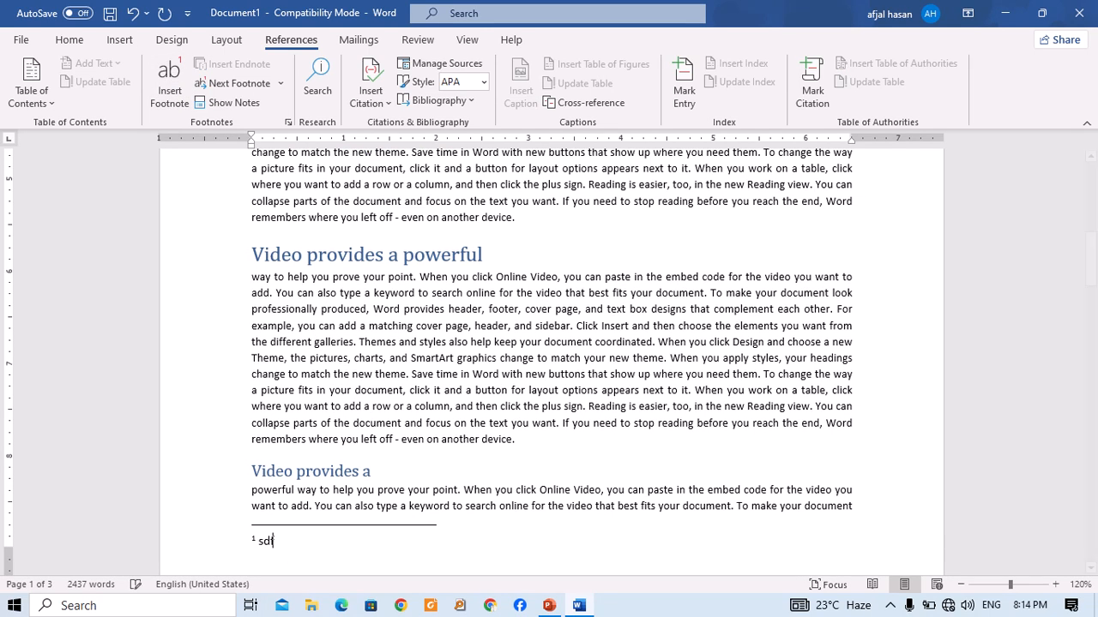
{"action": "type", "text": "gsdgkjdf hsgjkdfsgfshgbdsakf"}
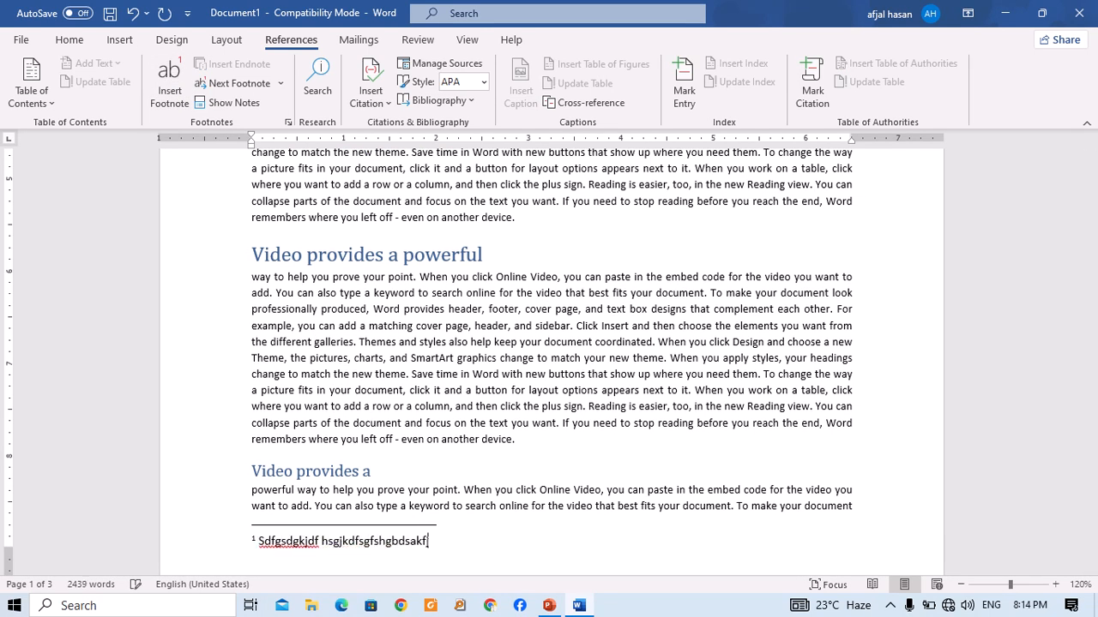
{"action": "type", "text": "jsdh jkbfsdlkfgs"}
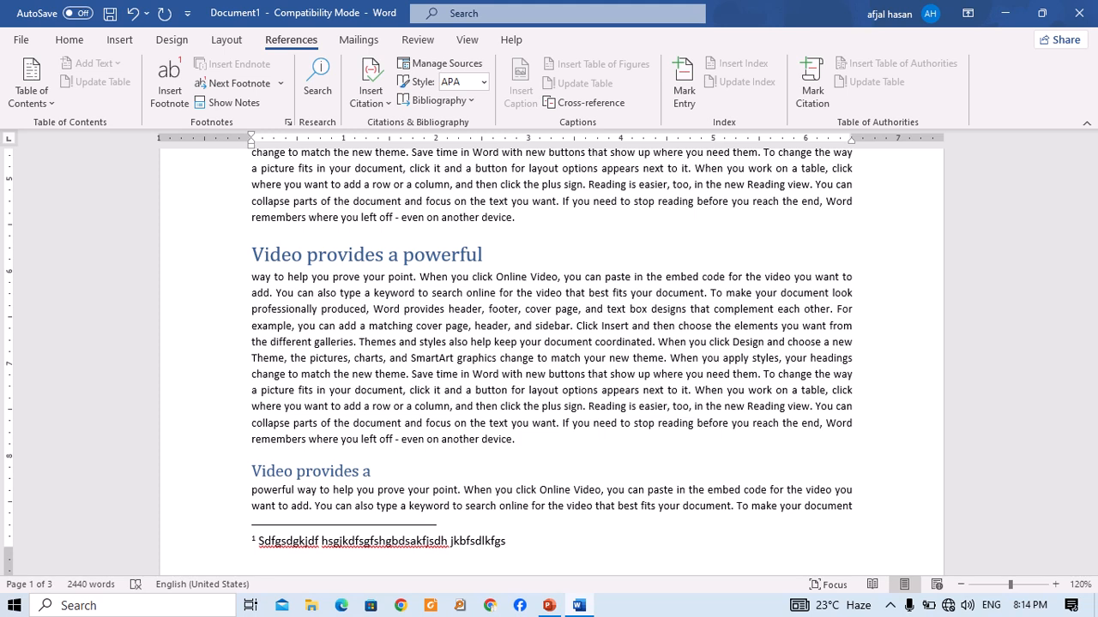
Step: Review the footnote at the end of page 1 and locate its reference mark in the first paragraph
{"action": "scroll", "coordinate": [376, 428], "scroll_direction": "down", "scroll_amount": 3}
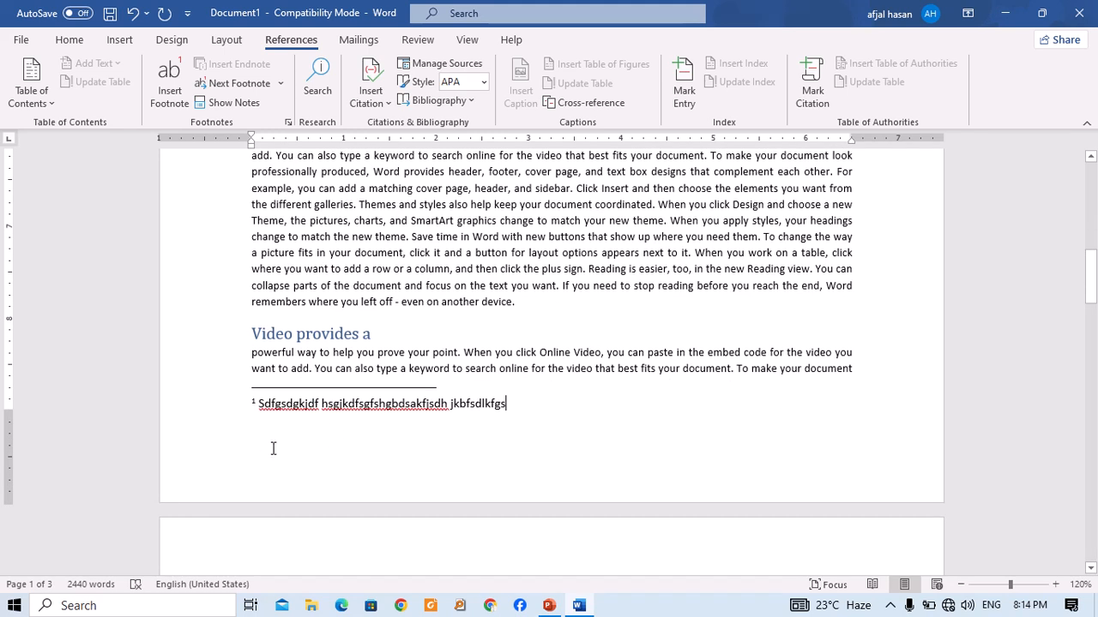
{"action": "scroll", "coordinate": [311, 462], "scroll_direction": "up", "scroll_amount": 9}
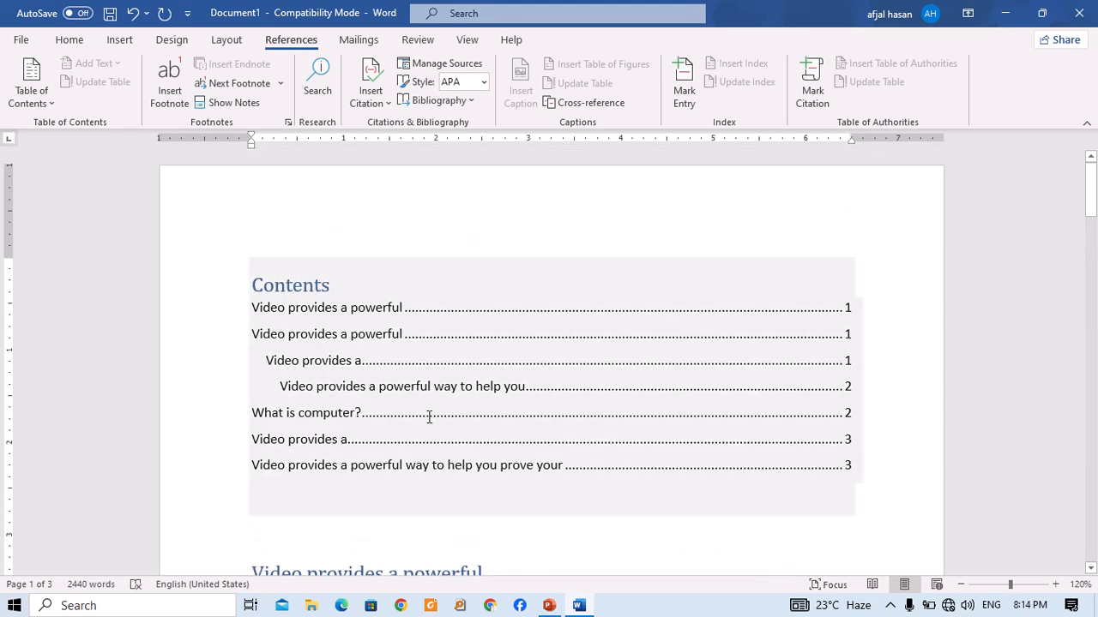
{"action": "scroll", "coordinate": [429, 417], "scroll_direction": "down", "scroll_amount": 3}
{"action": "scroll", "coordinate": [445, 406], "scroll_direction": "down", "scroll_amount": 1}
{"action": "scroll", "coordinate": [355, 394], "scroll_direction": "down", "scroll_amount": 1}
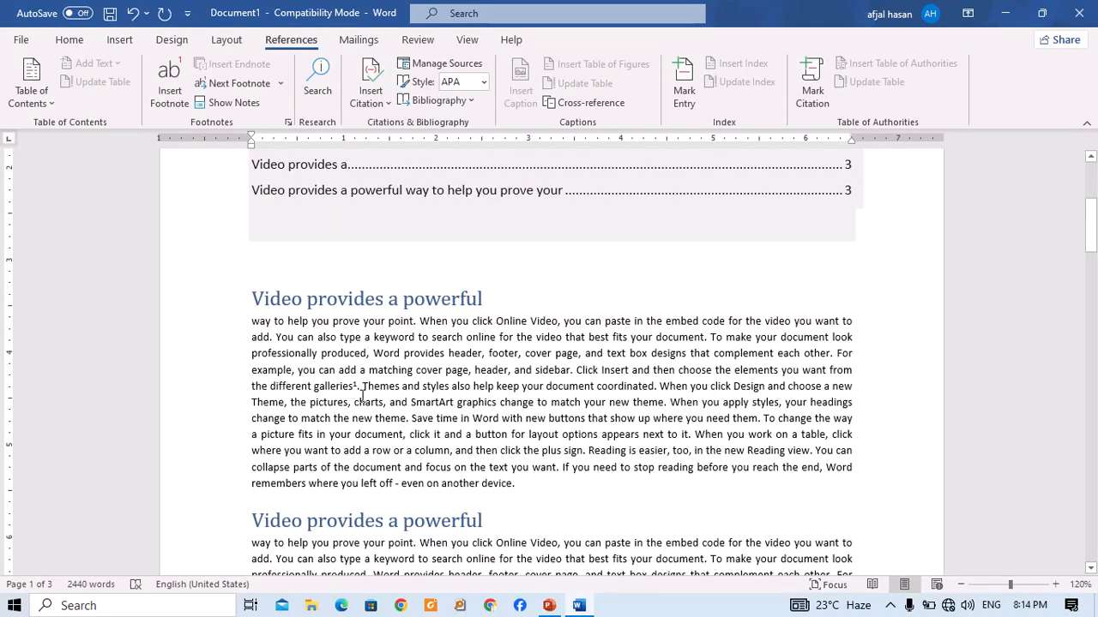
Step: Enlarge the text around 'galleries' and compare the footnote reference mark there with the note at the end of the page
{"action": "scroll", "coordinate": [358, 388], "scroll_direction": "up", "scroll_amount": 5}
{"action": "mouse_move", "coordinate": [329, 477]}
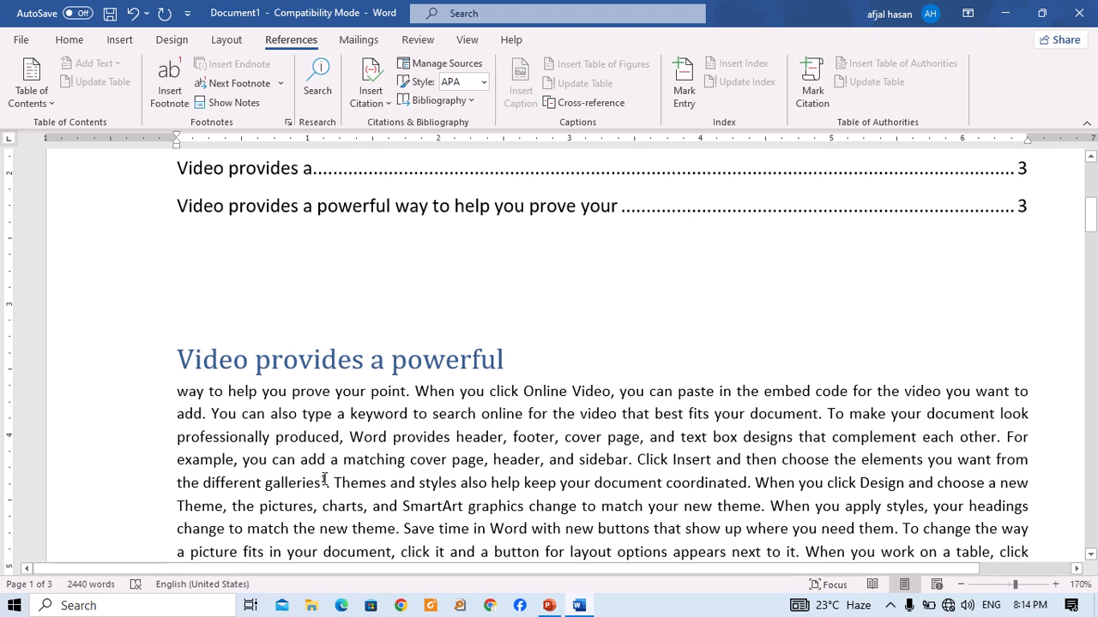
{"action": "left_click", "coordinate": [324, 481]}
{"action": "left_click", "coordinate": [324, 480], "text": "ctrl"}
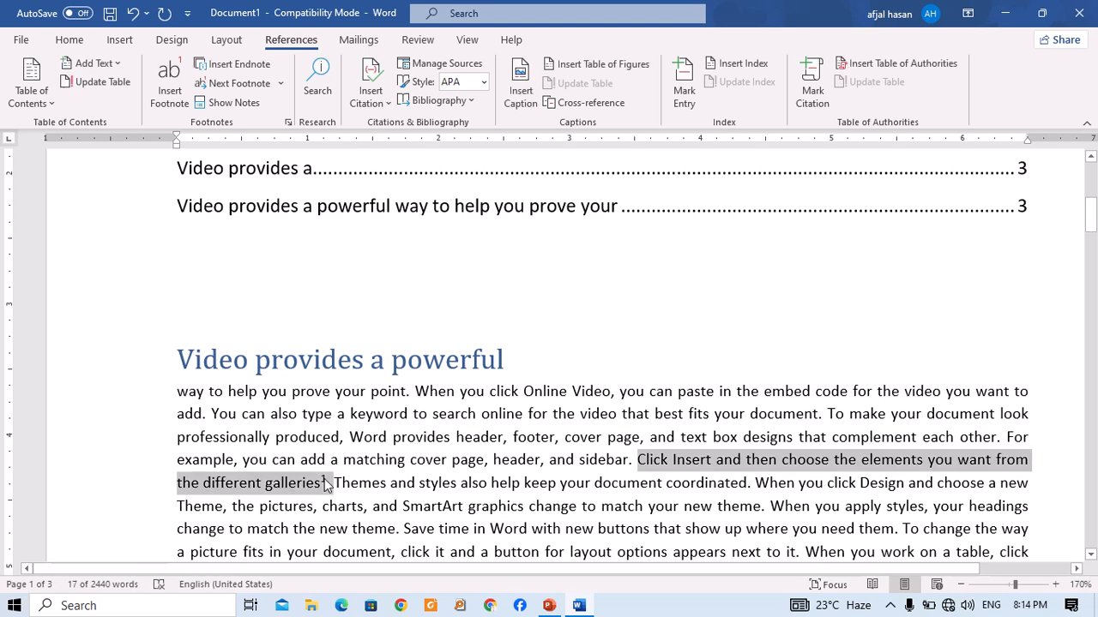
{"action": "left_click", "coordinate": [324, 483]}
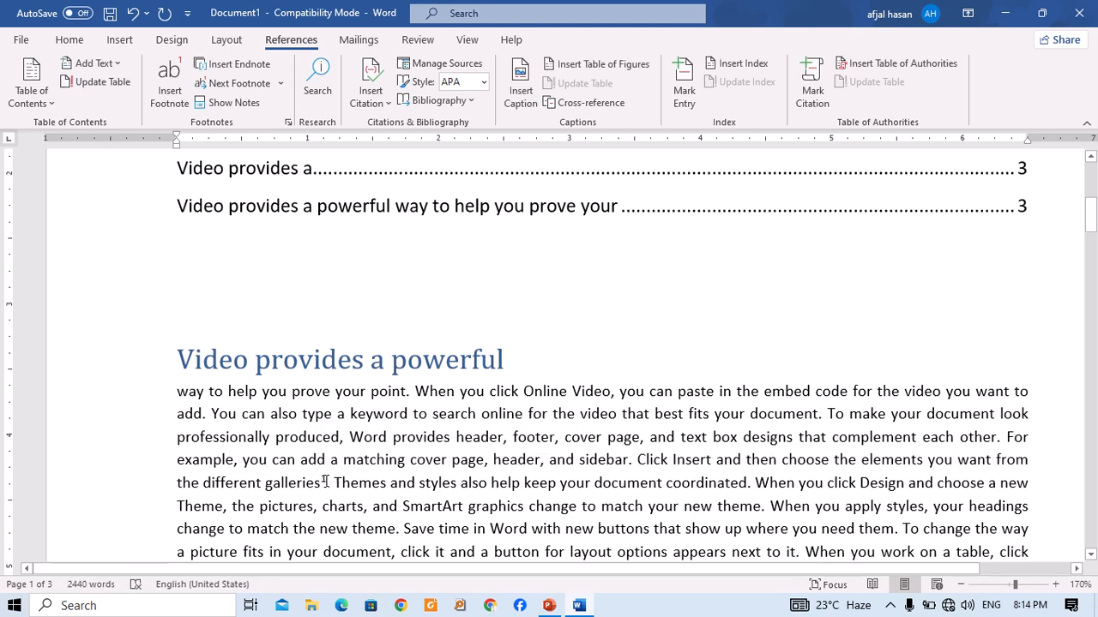
{"action": "scroll", "coordinate": [324, 471], "scroll_direction": "down", "scroll_amount": 10}
{"action": "scroll", "coordinate": [323, 465], "scroll_direction": "up", "scroll_amount": 3}
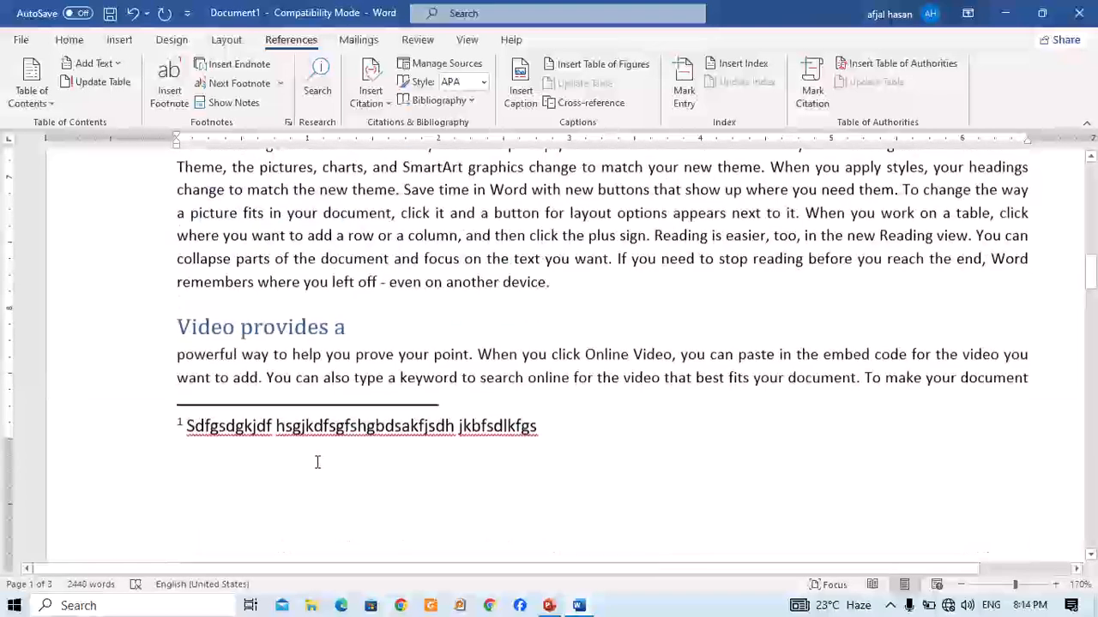
{"action": "scroll", "coordinate": [325, 403], "scroll_direction": "up", "scroll_amount": 5}
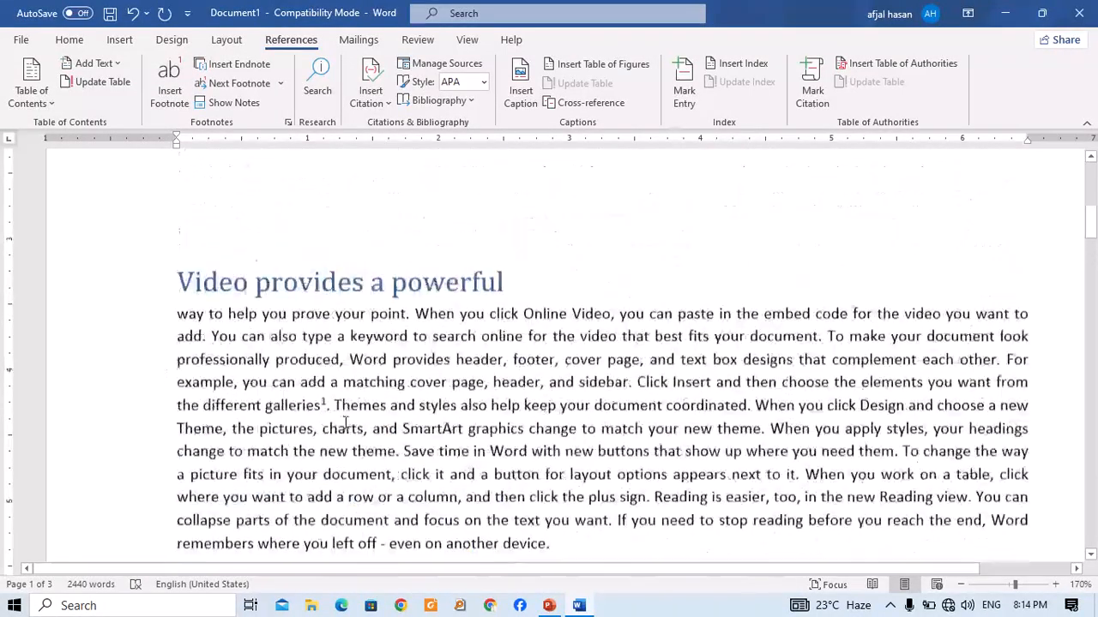
Step: Insert a footnote for 'SmartArt graphics' under the second 'Video provides a powerful' heading, reading 'Dfgdfsgdsfgdsfgdsfgdfnjkgn jdfklgjdfhkjghjkdfkjgkdflj'
{"action": "scroll", "coordinate": [521, 377], "scroll_direction": "down", "scroll_amount": 4}
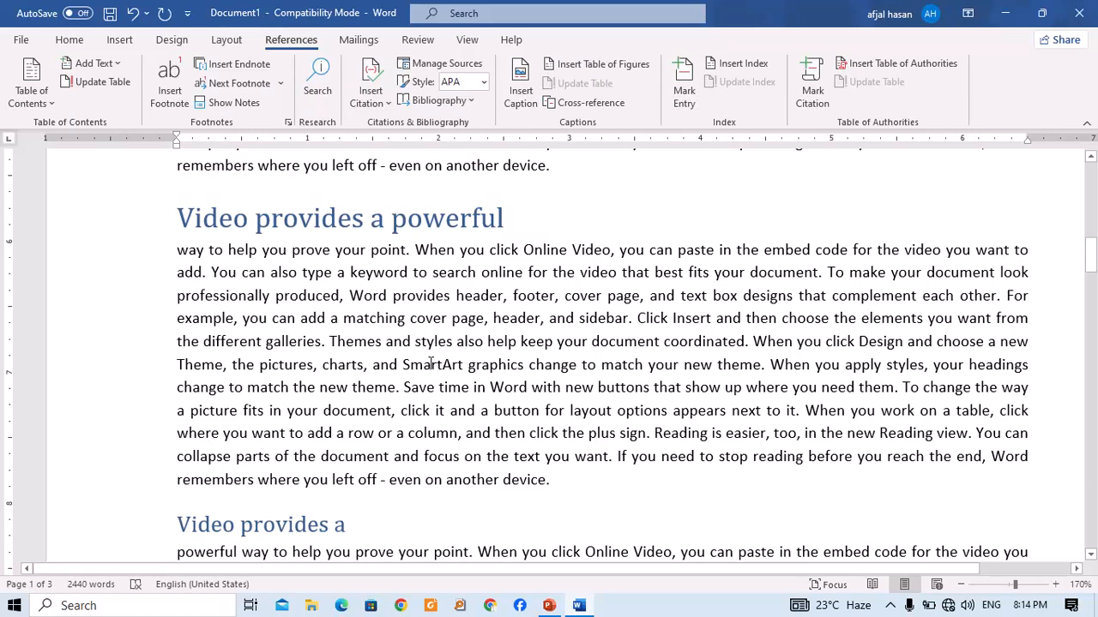
{"action": "left_click_drag", "start_coordinate": [400, 365], "coordinate": [476, 362]}
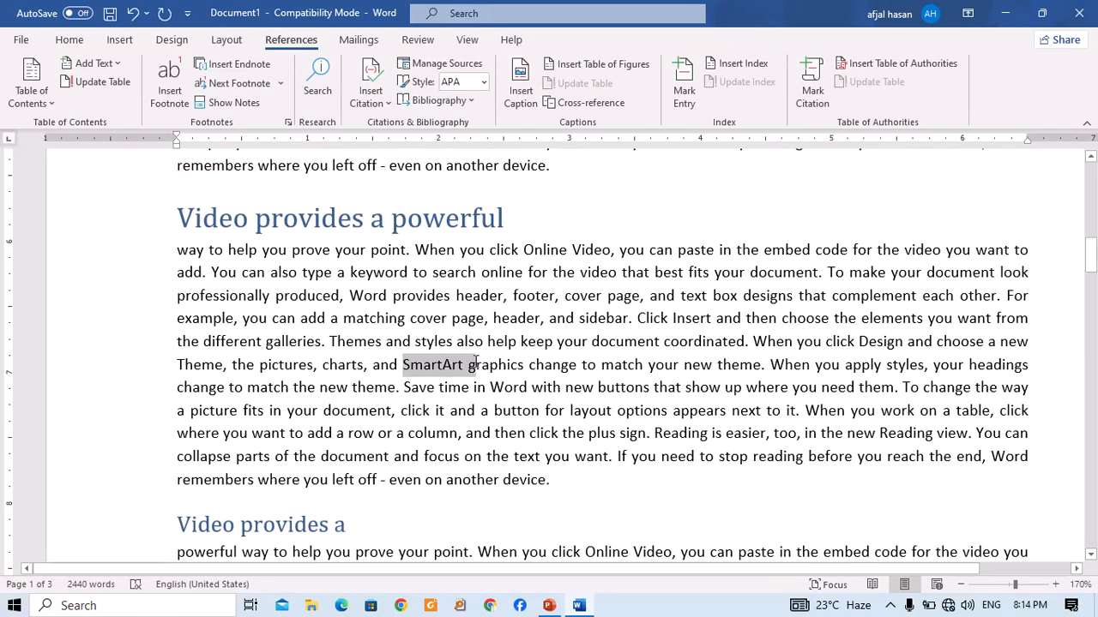
{"action": "left_click", "coordinate": [407, 365]}
{"action": "left_click_drag", "start_coordinate": [429, 360], "coordinate": [519, 370]}
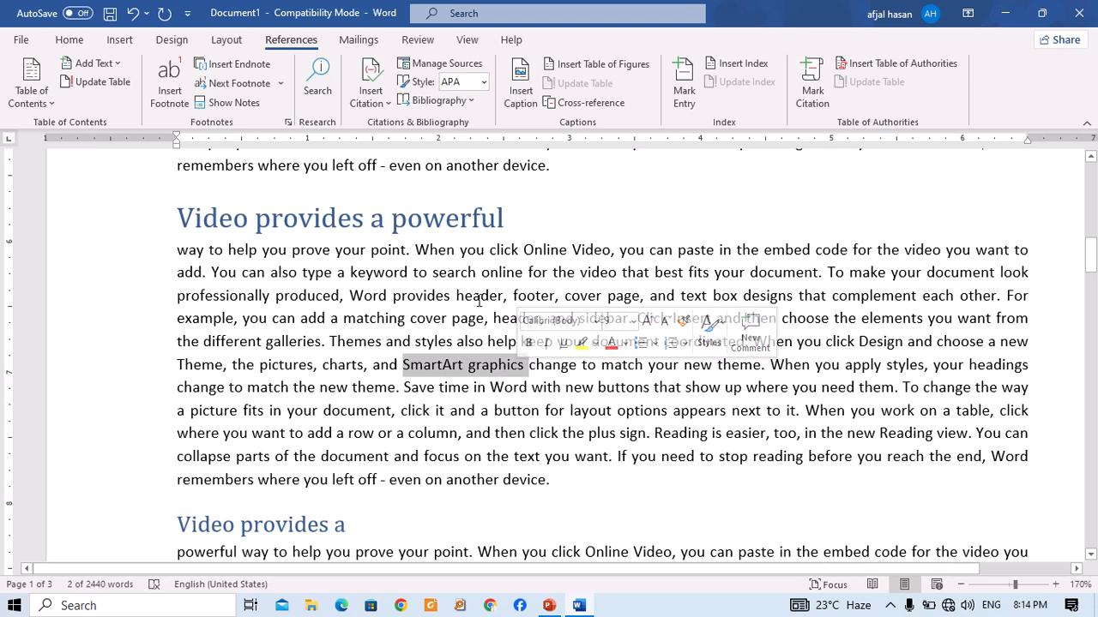
{"action": "left_click", "coordinate": [169, 91]}
{"action": "type", "text": "dfgdfsgdsfgdsfgds"}
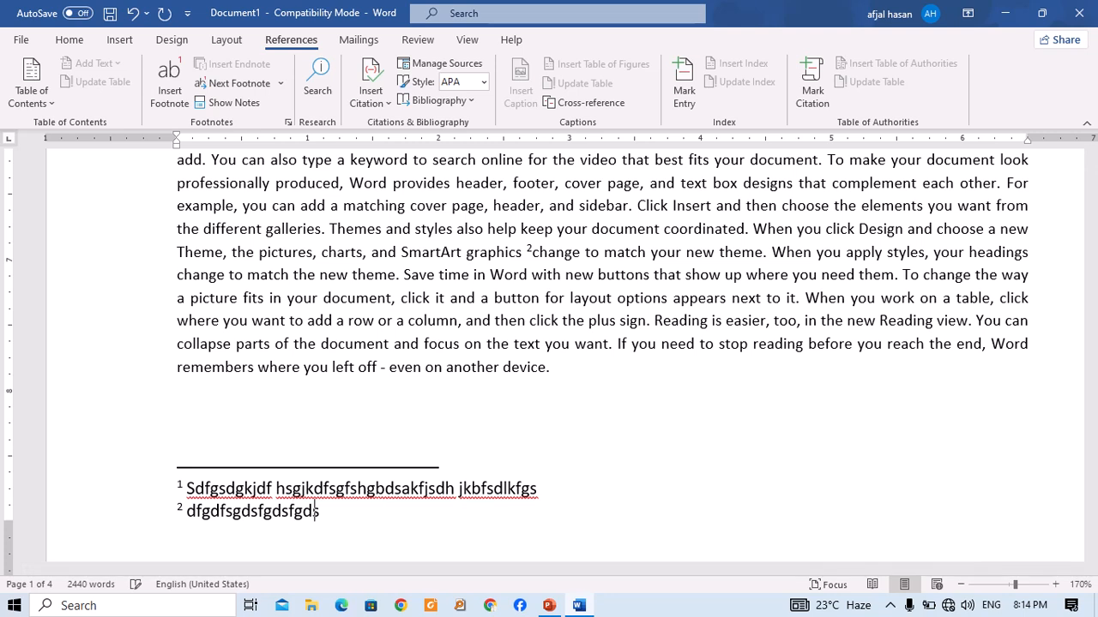
{"action": "type", "text": "fgdfnjkgn jdfklgjdfhkjghjkdfkjgkdflj"}
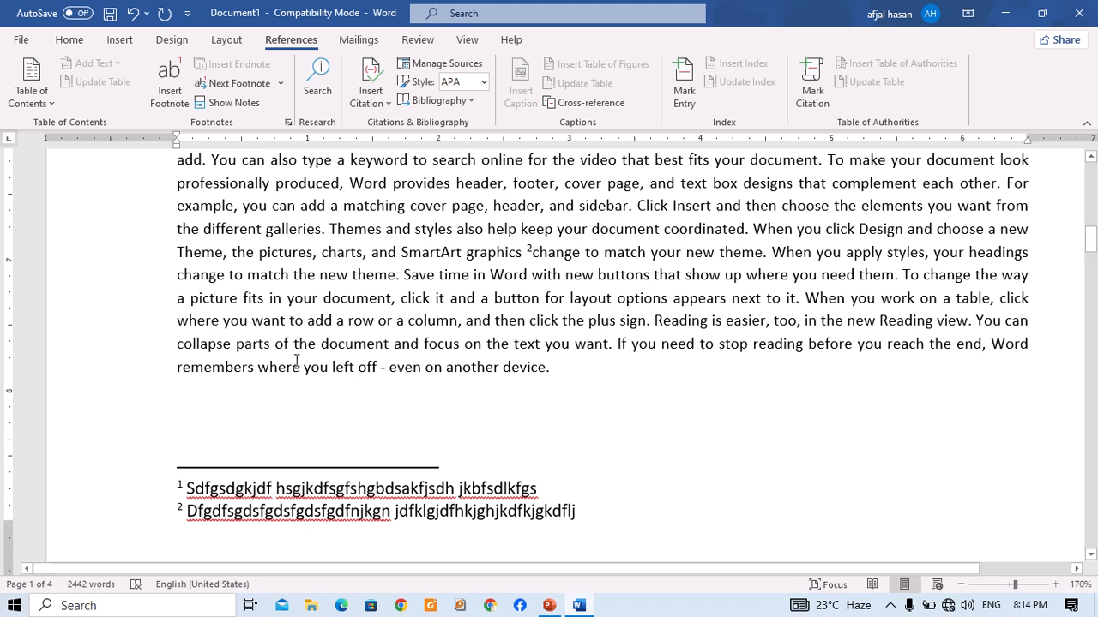
Step: Insert a footnote after 'matching cover page' in the paragraph above 'What is computer?', reading 'dgdfgfdgdfgdsfgdsfgs'
{"action": "scroll", "coordinate": [271, 380], "scroll_direction": "up", "scroll_amount": 10}
{"action": "scroll", "coordinate": [322, 374], "scroll_direction": "down", "scroll_amount": 5}
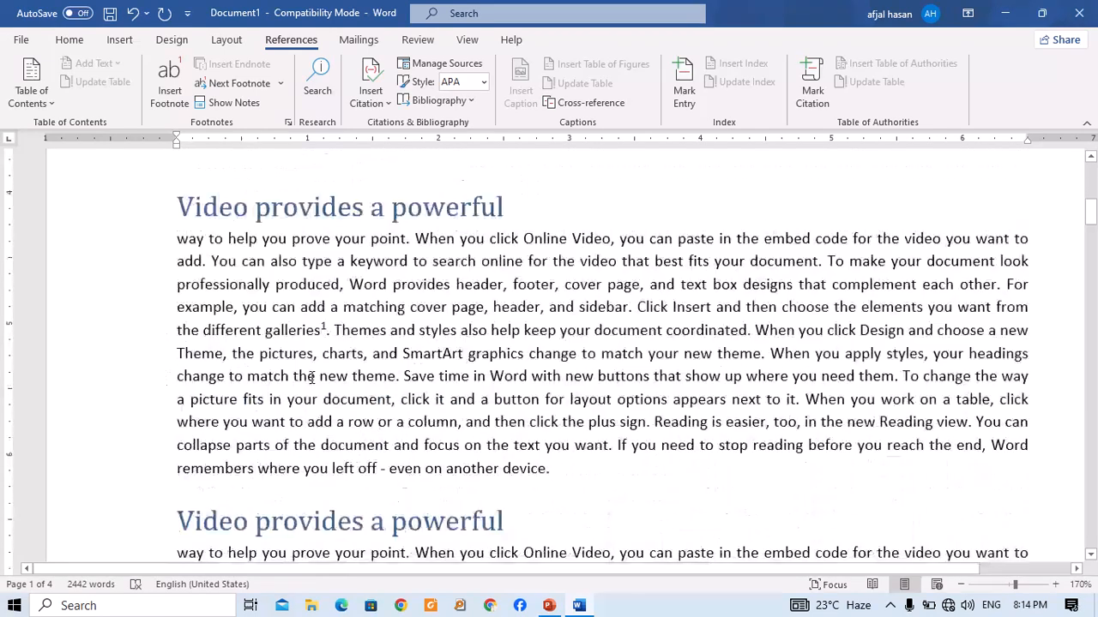
{"action": "scroll", "coordinate": [322, 373], "scroll_direction": "down", "scroll_amount": 6}
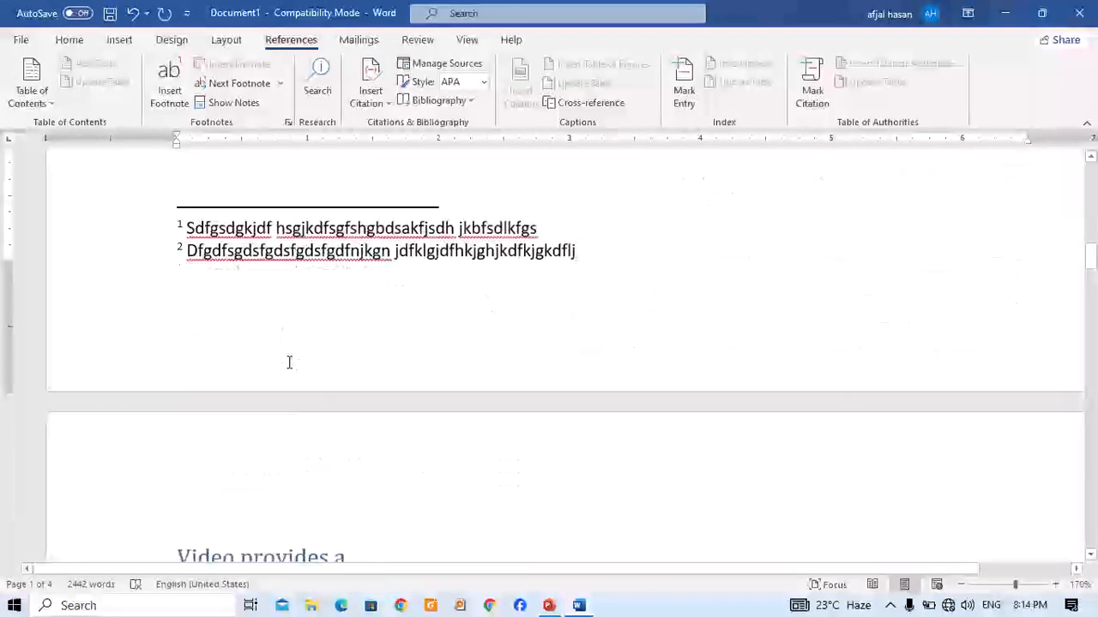
{"action": "scroll", "coordinate": [368, 364], "scroll_direction": "down", "scroll_amount": 8}
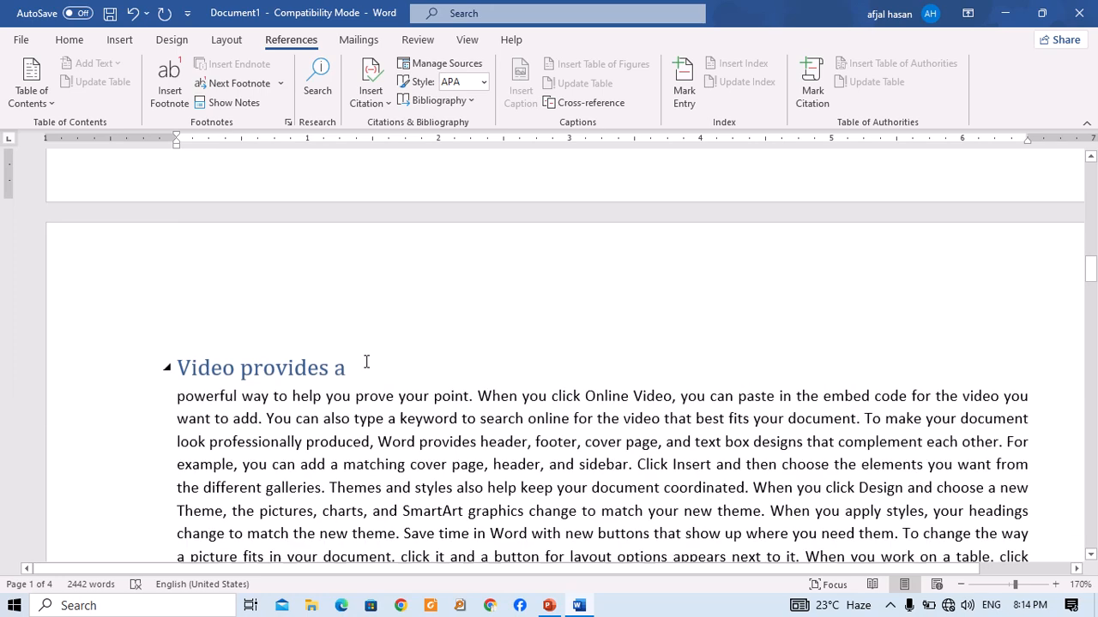
{"action": "scroll", "coordinate": [366, 372], "scroll_direction": "down", "scroll_amount": 6}
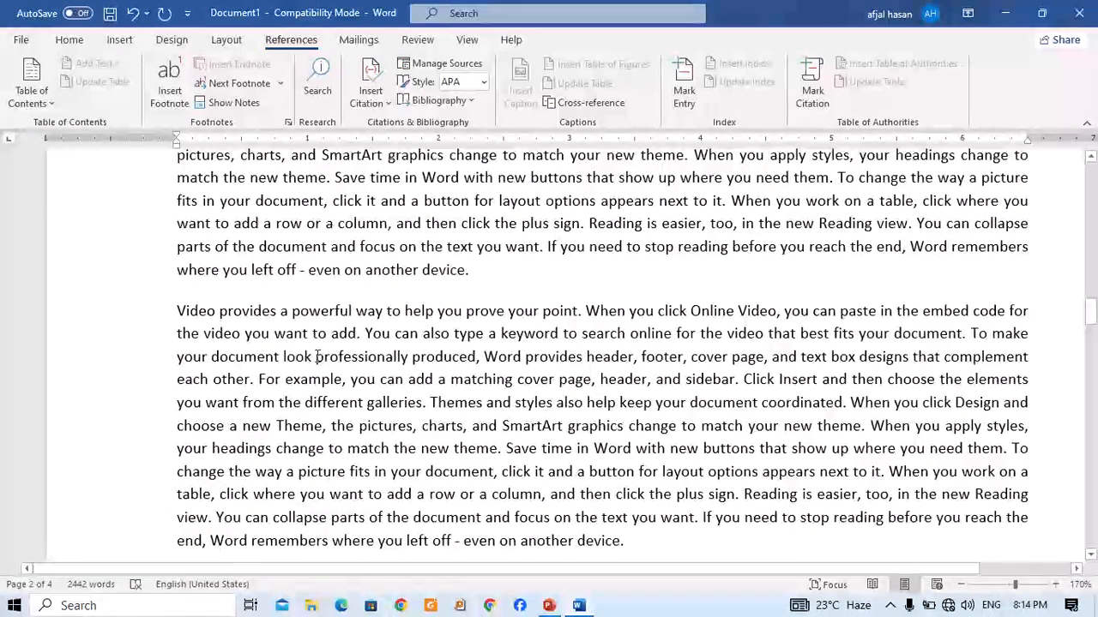
{"action": "left_click_drag", "start_coordinate": [317, 358], "coordinate": [592, 381]}
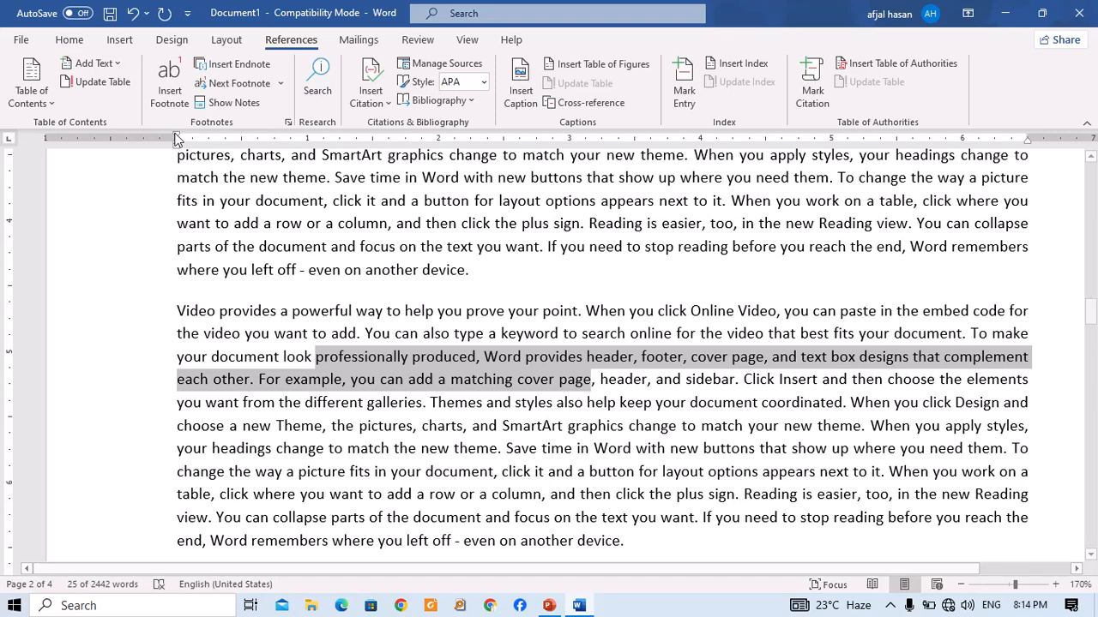
{"action": "left_click", "coordinate": [169, 82]}
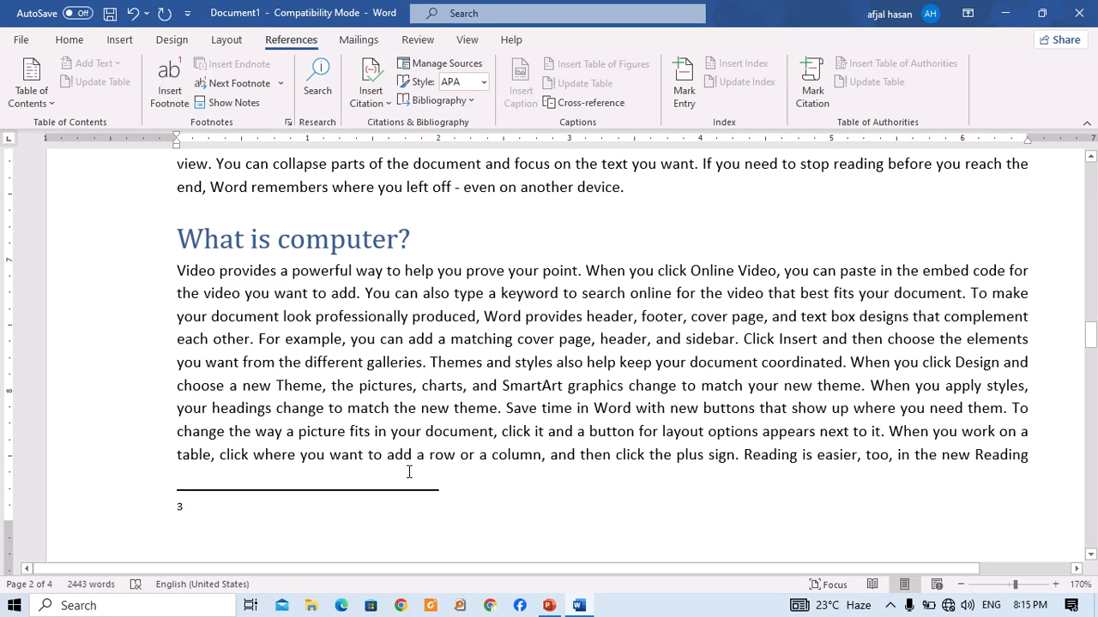
{"action": "type", "text": "dgdfgfc"}
{"action": "type", "text": "gdfgfdgdfgfdgdfgfdg"}
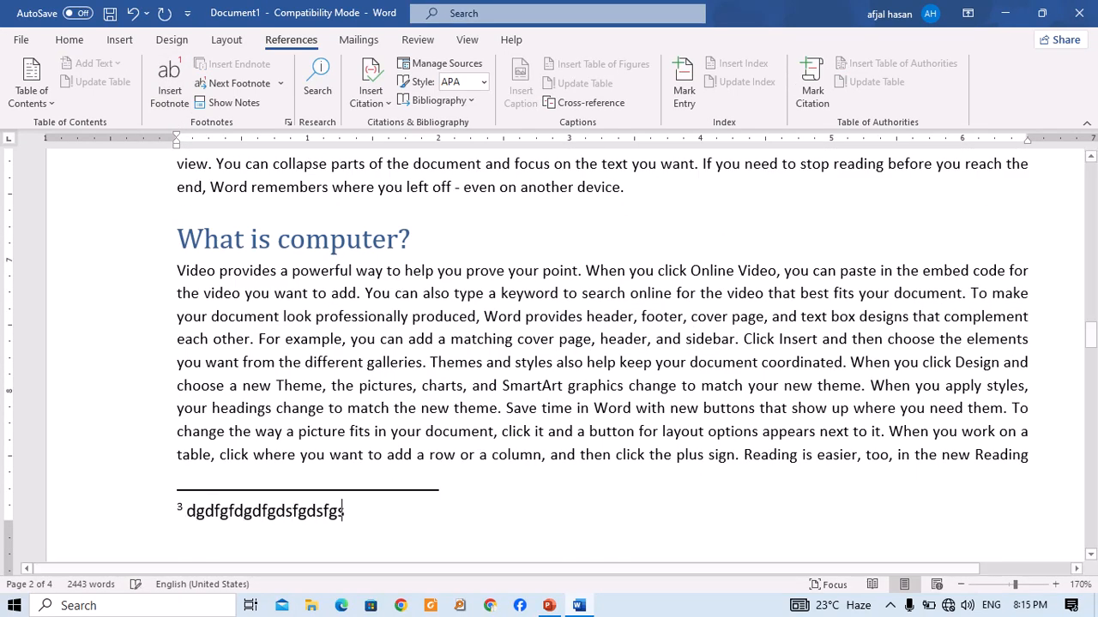
{"action": "scroll", "coordinate": [404, 403], "scroll_direction": "up", "scroll_amount": 4}
{"action": "scroll", "coordinate": [405, 403], "scroll_direction": "up", "scroll_amount": 5}
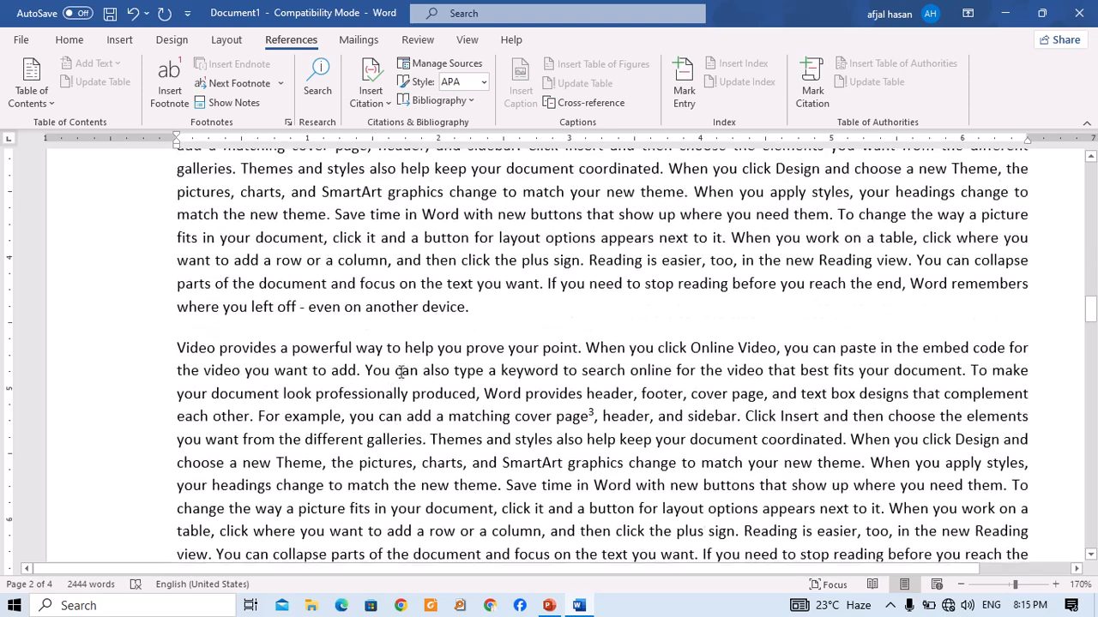
Step: Use Show Notes to go to the footnote on page 2 and back to its reference mark after 'matching cover page'
{"action": "scroll", "coordinate": [408, 357], "scroll_direction": "up", "scroll_amount": 2}
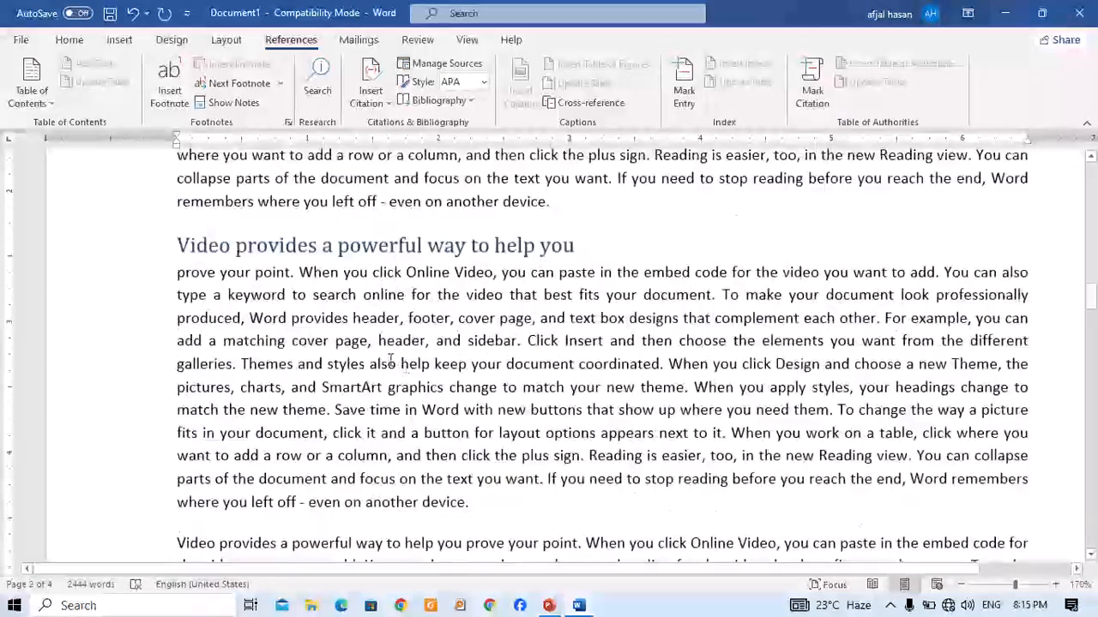
{"action": "scroll", "coordinate": [398, 355], "scroll_direction": "up", "scroll_amount": 3}
{"action": "scroll", "coordinate": [399, 359], "scroll_direction": "up", "scroll_amount": 1}
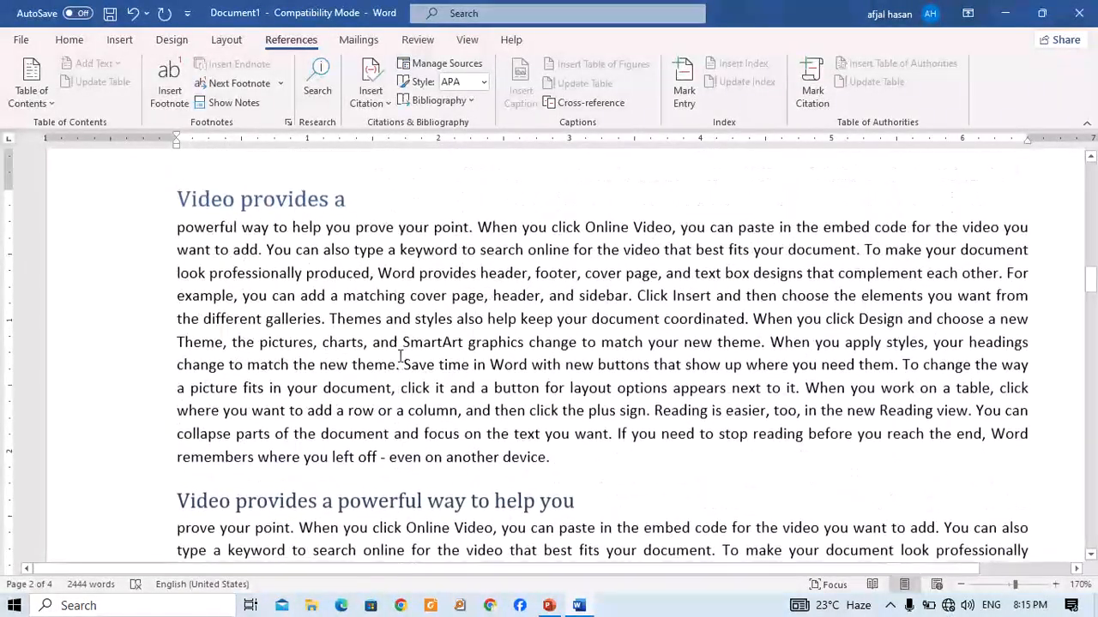
{"action": "scroll", "coordinate": [377, 386], "scroll_direction": "down", "scroll_amount": 4}
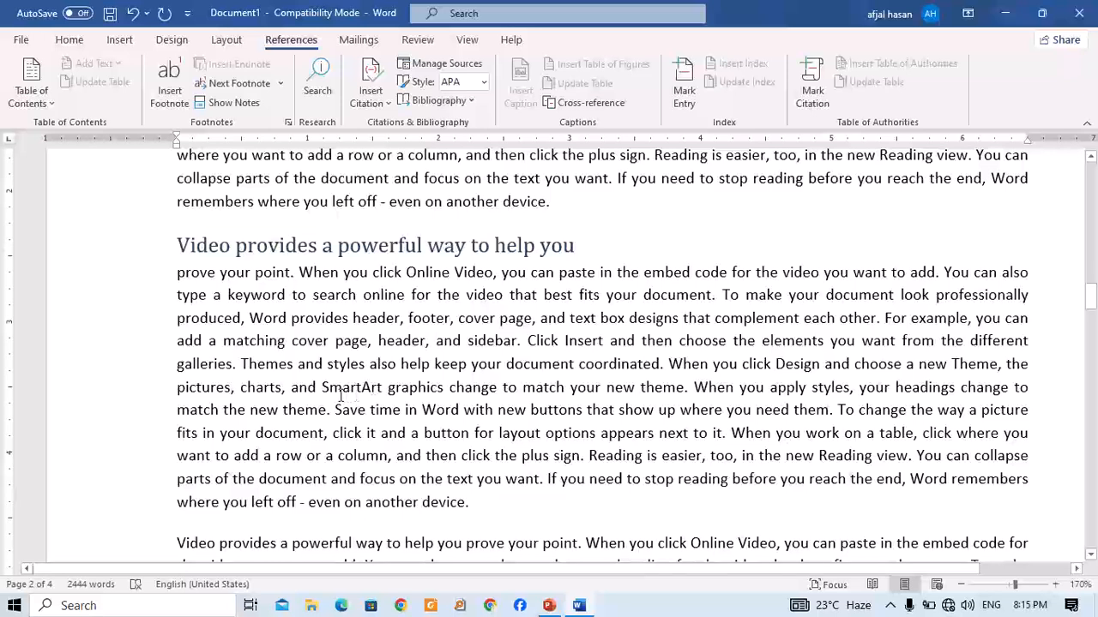
{"action": "scroll", "coordinate": [377, 399], "scroll_direction": "down", "scroll_amount": 4}
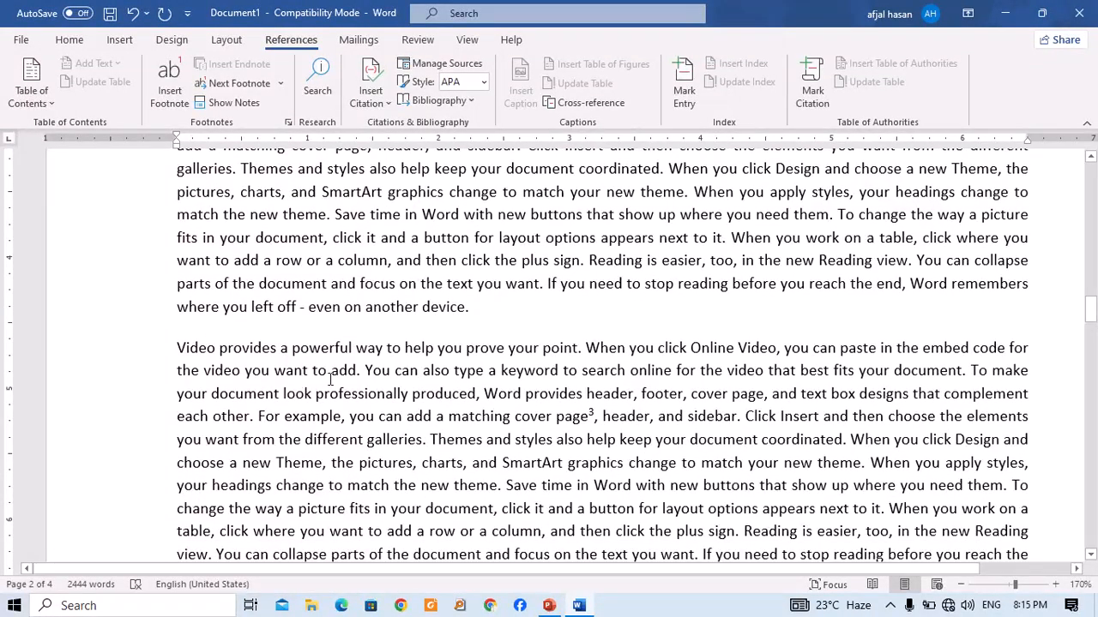
{"action": "scroll", "coordinate": [330, 379], "scroll_direction": "up", "scroll_amount": 9}
{"action": "scroll", "coordinate": [272, 418], "scroll_direction": "down", "scroll_amount": 1}
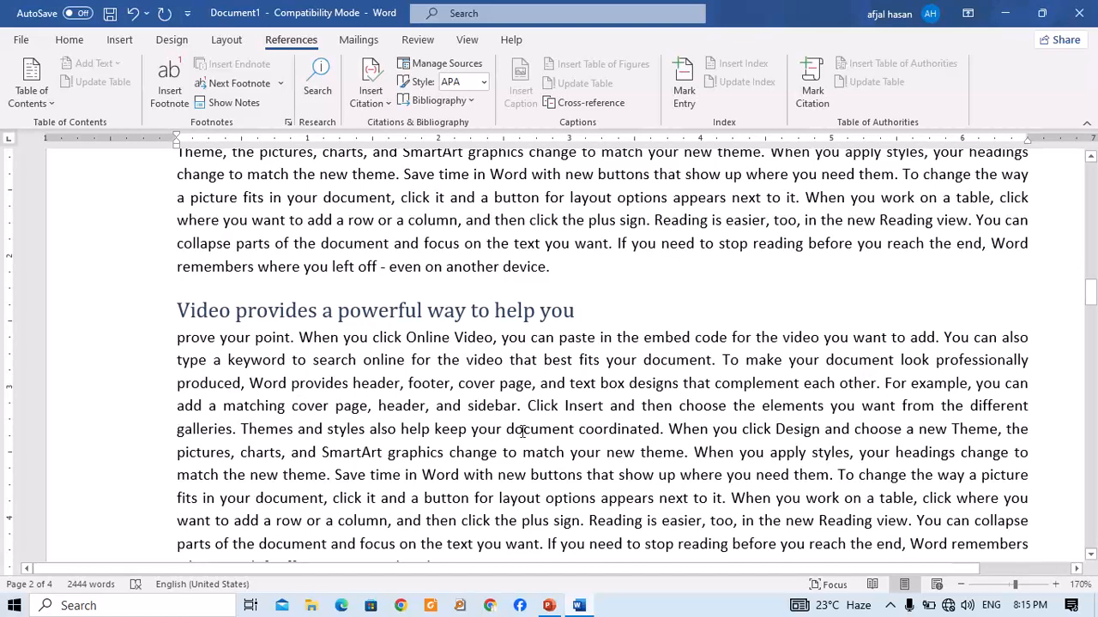
{"action": "left_click", "coordinate": [237, 102]}
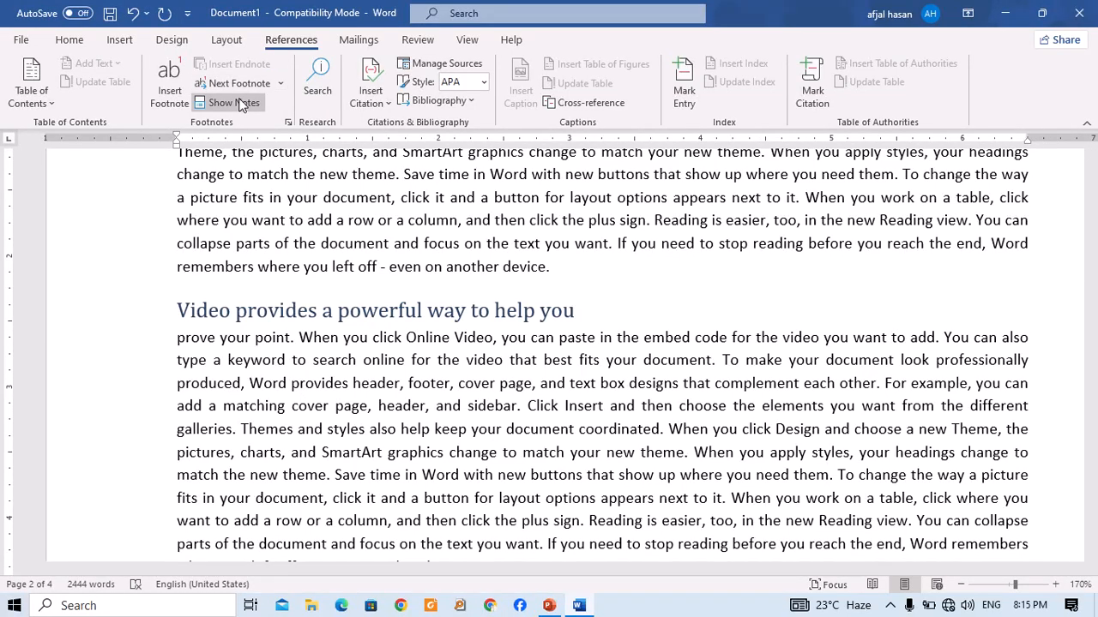
{"action": "left_click", "coordinate": [240, 102]}
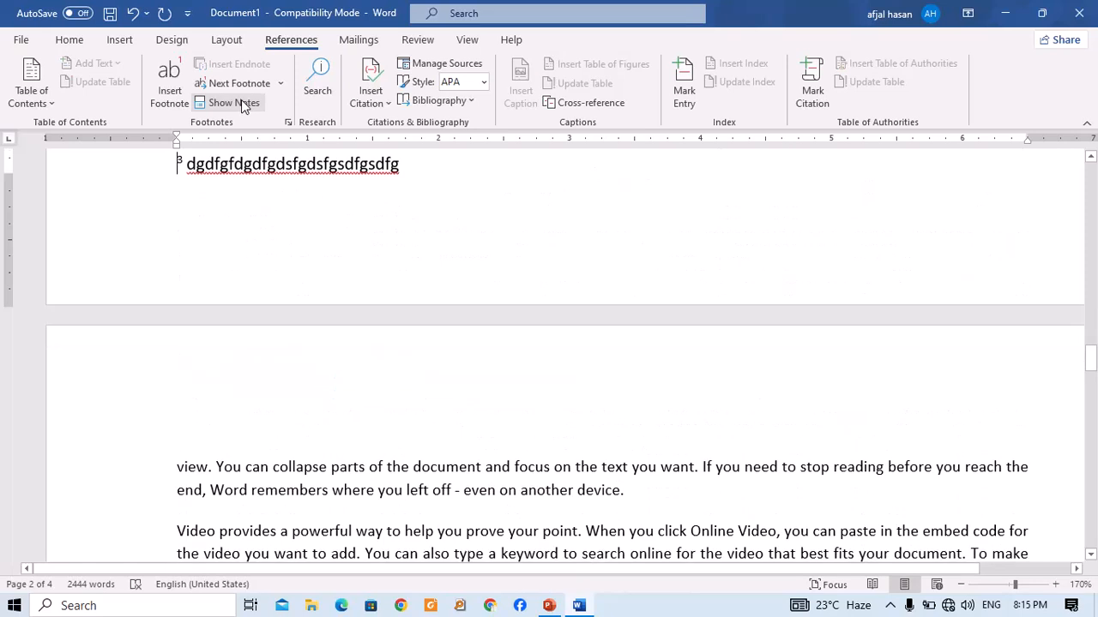
{"action": "left_click", "coordinate": [240, 102]}
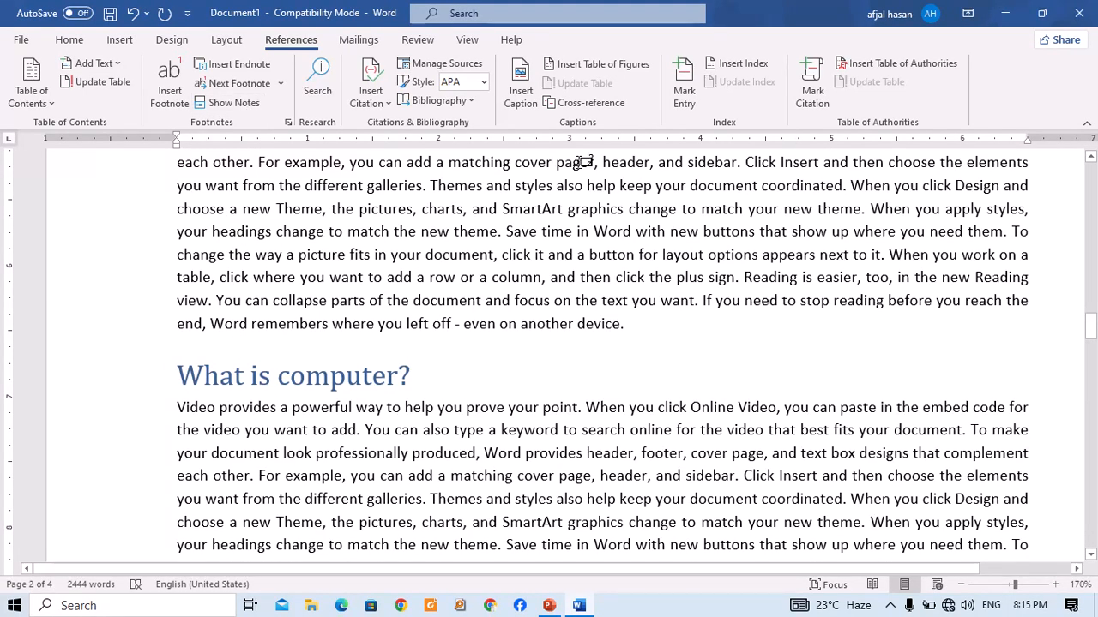
{"action": "scroll", "coordinate": [481, 223], "scroll_direction": "up", "scroll_amount": 3}
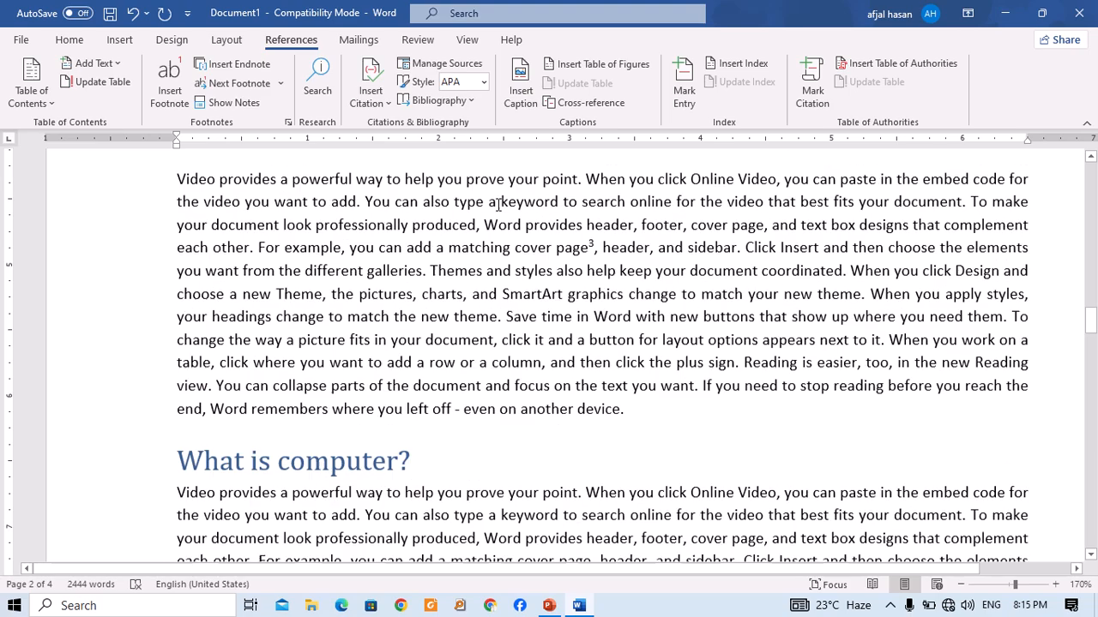
{"action": "scroll", "coordinate": [419, 262], "scroll_direction": "down", "scroll_amount": 2}
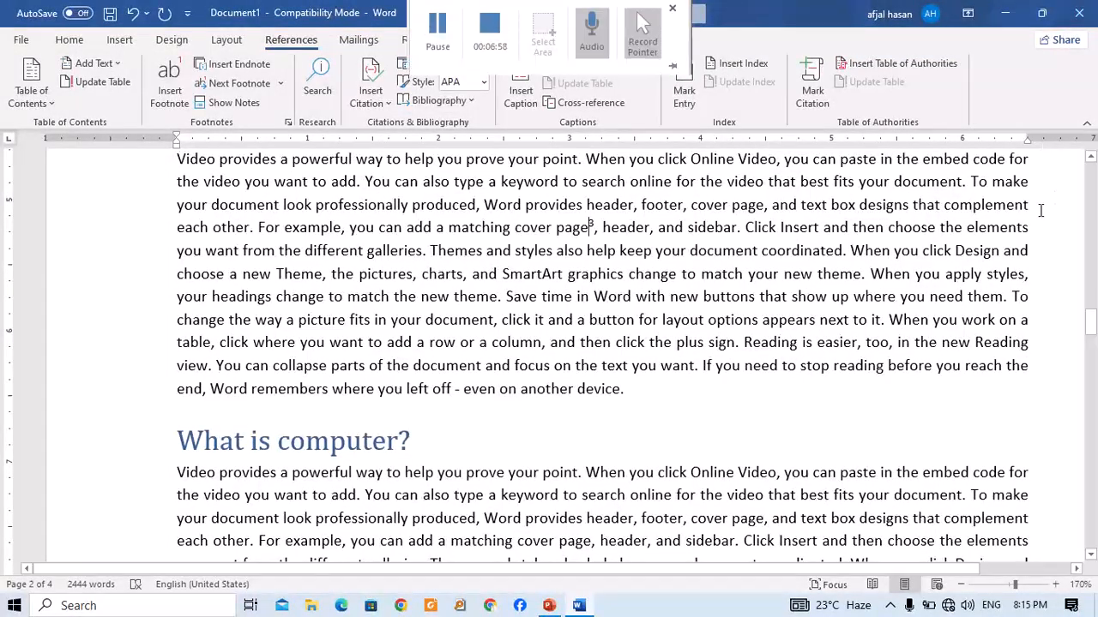
Step: Look through pages 1 to 3 and check which notes appear at the end of each page
{"action": "scroll", "coordinate": [309, 291], "scroll_direction": "down", "scroll_amount": 8}
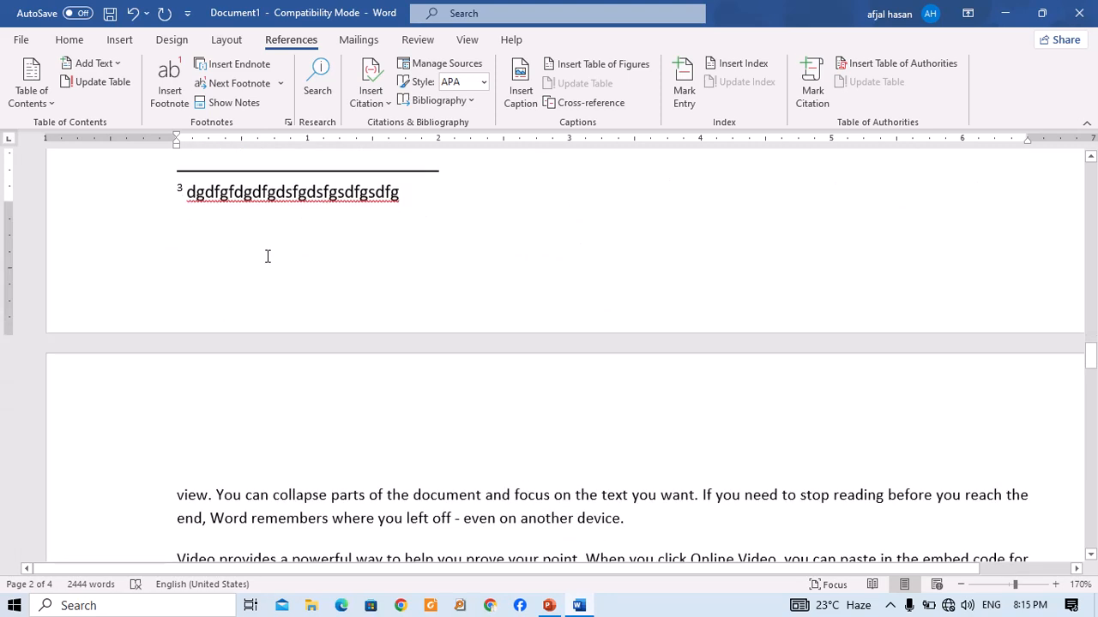
{"action": "scroll", "coordinate": [270, 240], "scroll_direction": "down", "scroll_amount": 9}
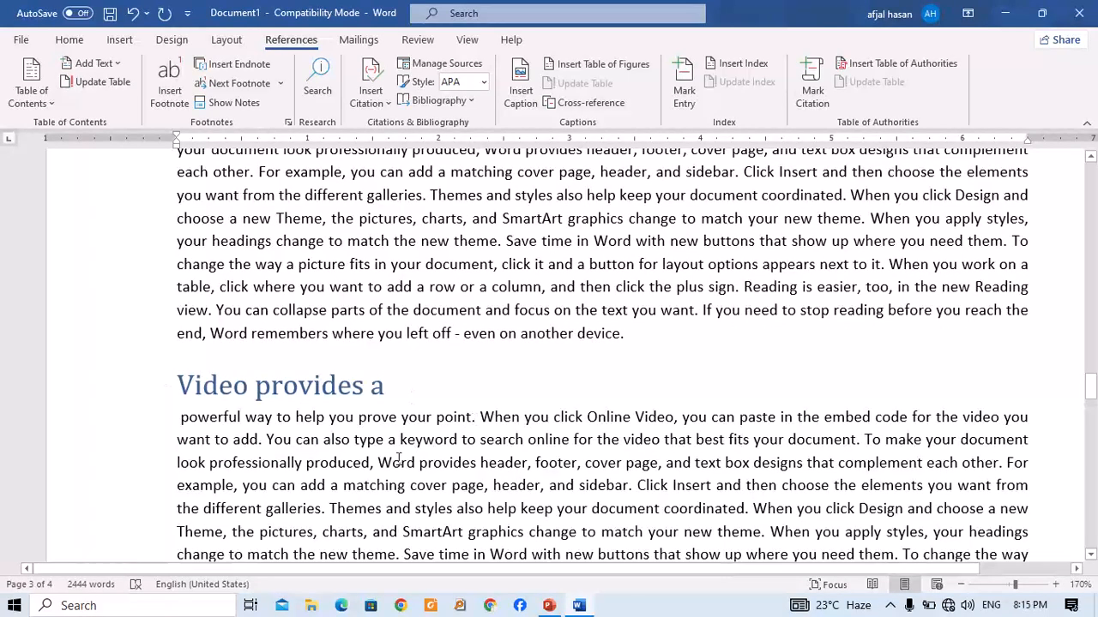
{"action": "scroll", "coordinate": [464, 448], "scroll_direction": "down", "scroll_amount": 10}
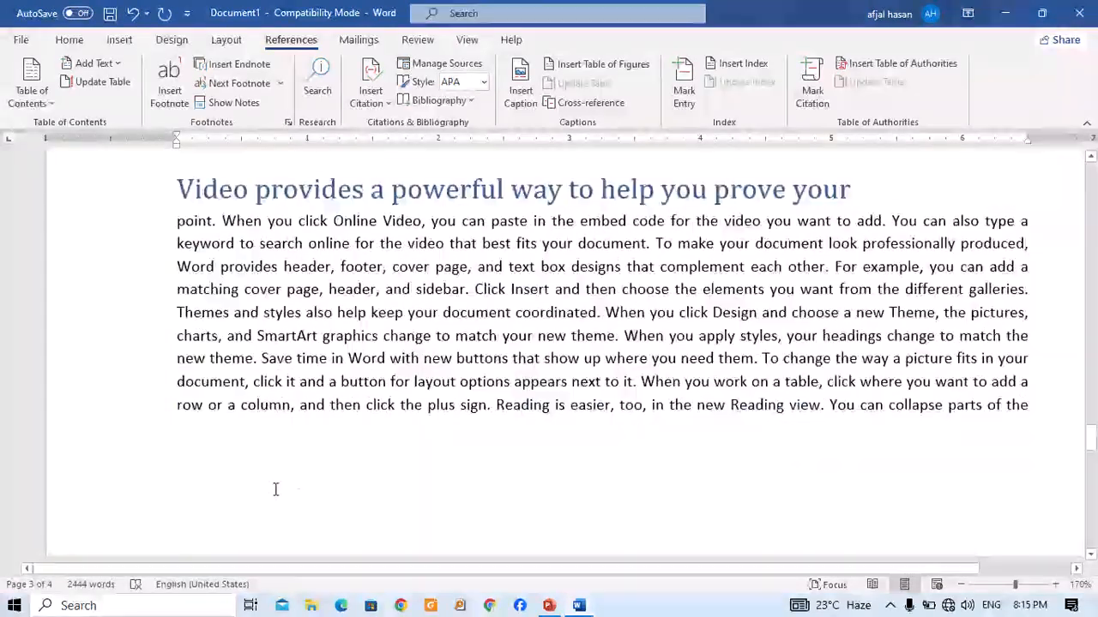
{"action": "scroll", "coordinate": [276, 490], "scroll_direction": "up", "scroll_amount": 6}
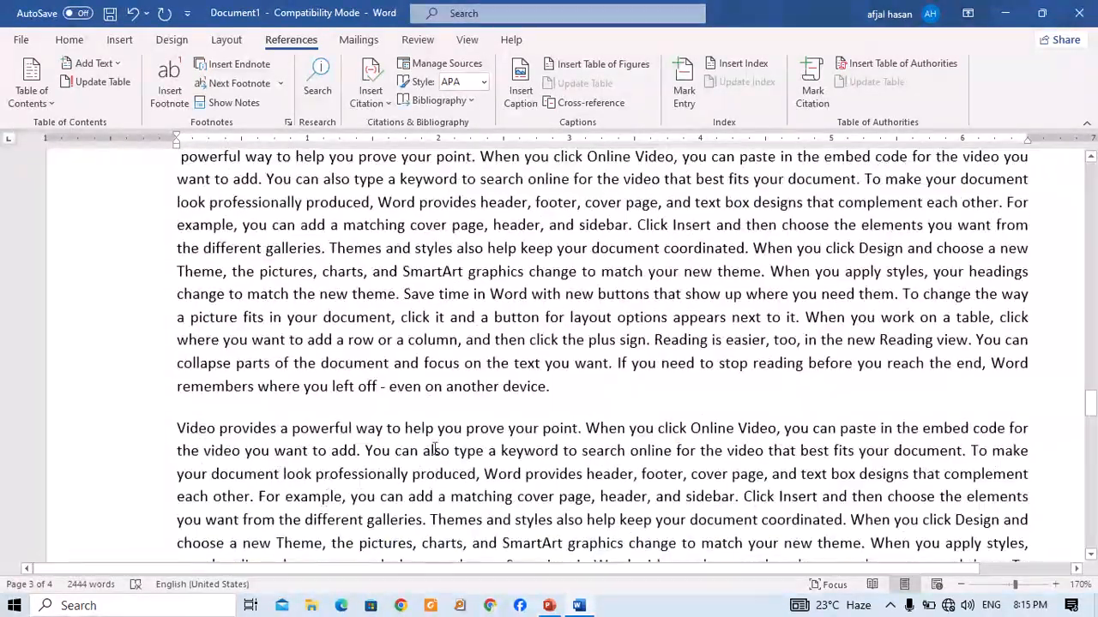
{"action": "scroll", "coordinate": [435, 450], "scroll_direction": "down", "scroll_amount": 10}
{"action": "scroll", "coordinate": [433, 438], "scroll_direction": "up", "scroll_amount": 8}
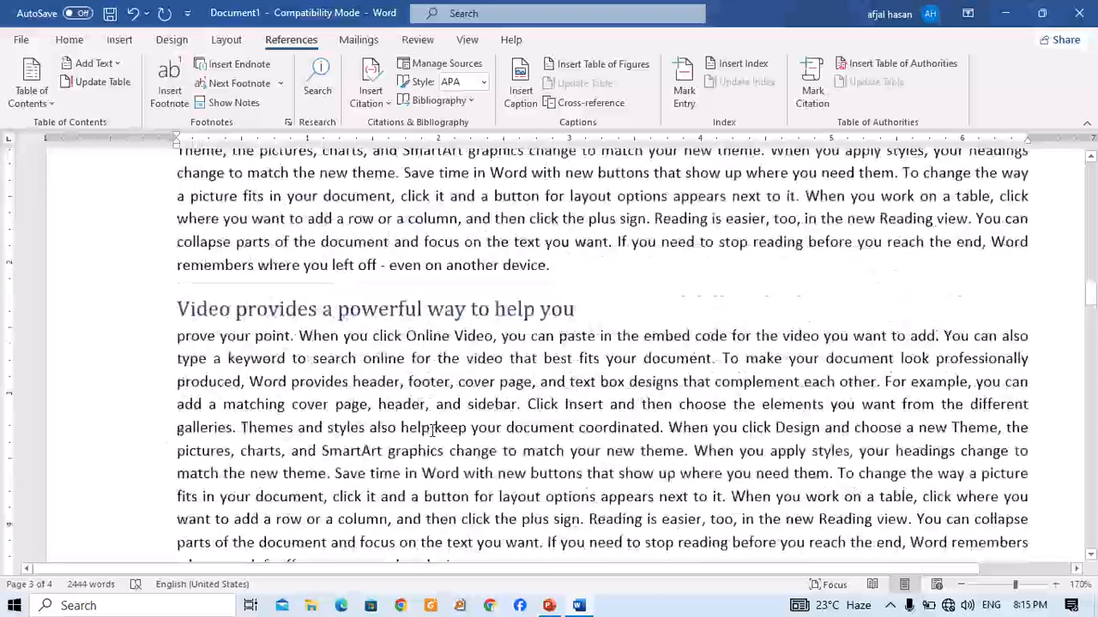
{"action": "scroll", "coordinate": [433, 433], "scroll_direction": "up", "scroll_amount": 5}
{"action": "scroll", "coordinate": [425, 431], "scroll_direction": "down", "scroll_amount": 6}
{"action": "scroll", "coordinate": [416, 428], "scroll_direction": "up", "scroll_amount": 5}
{"action": "scroll", "coordinate": [404, 427], "scroll_direction": "down", "scroll_amount": 5}
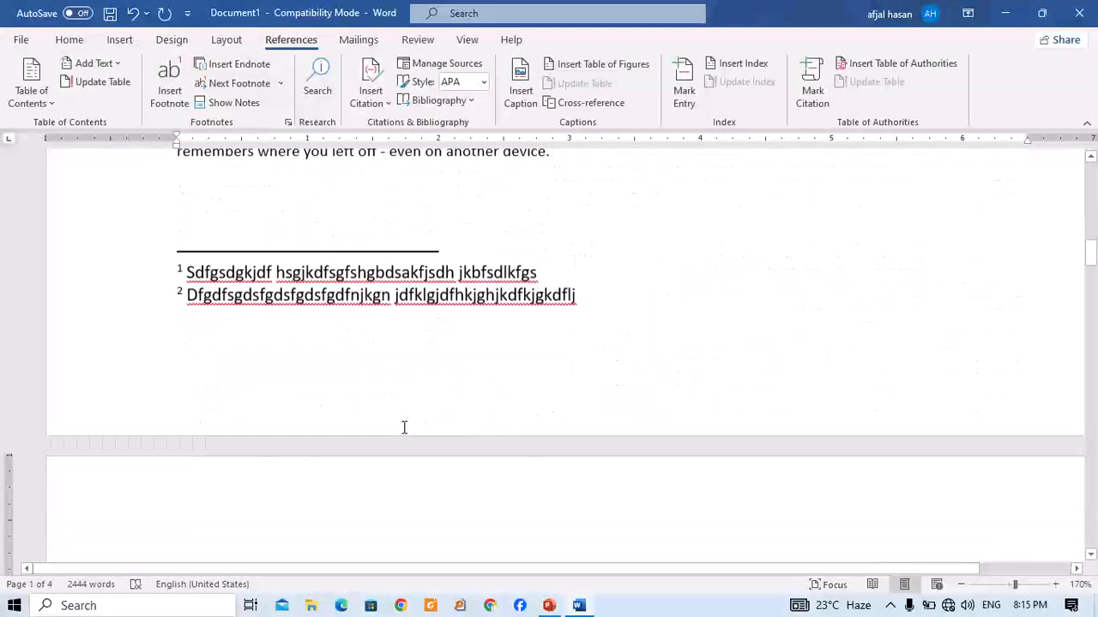
Step: Compare the footnote placement on pages 1 and 2 in a 30% overview, and enlarge the page 1 text to 160%
{"action": "scroll", "coordinate": [466, 325], "scroll_direction": "down", "scroll_amount": 16, "text": "ctrl"}
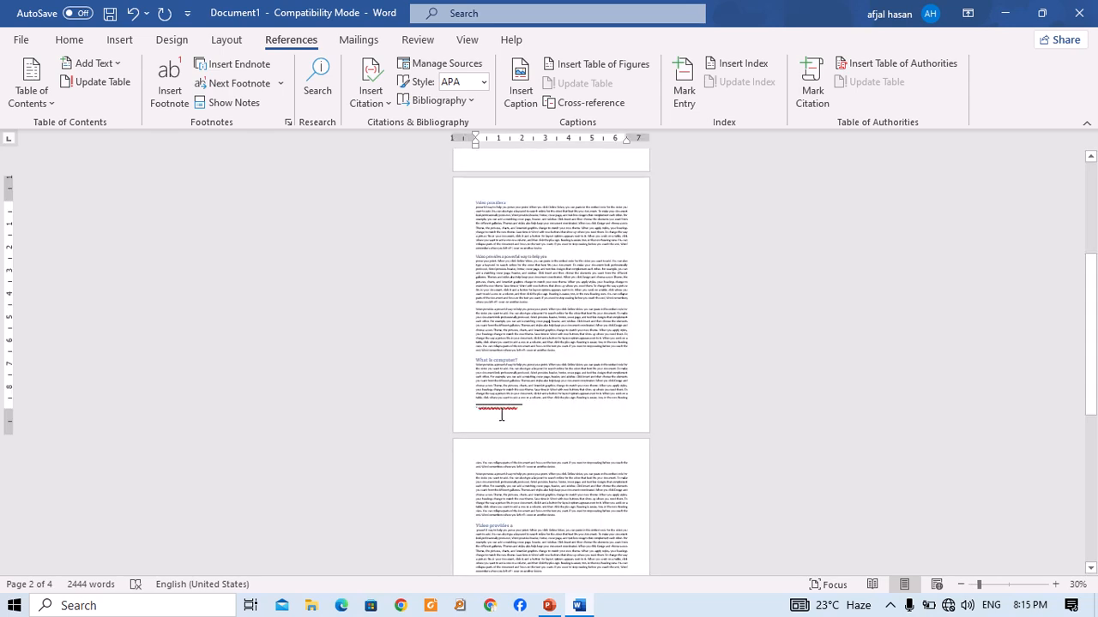
{"action": "scroll", "coordinate": [501, 415], "scroll_direction": "up", "scroll_amount": 6}
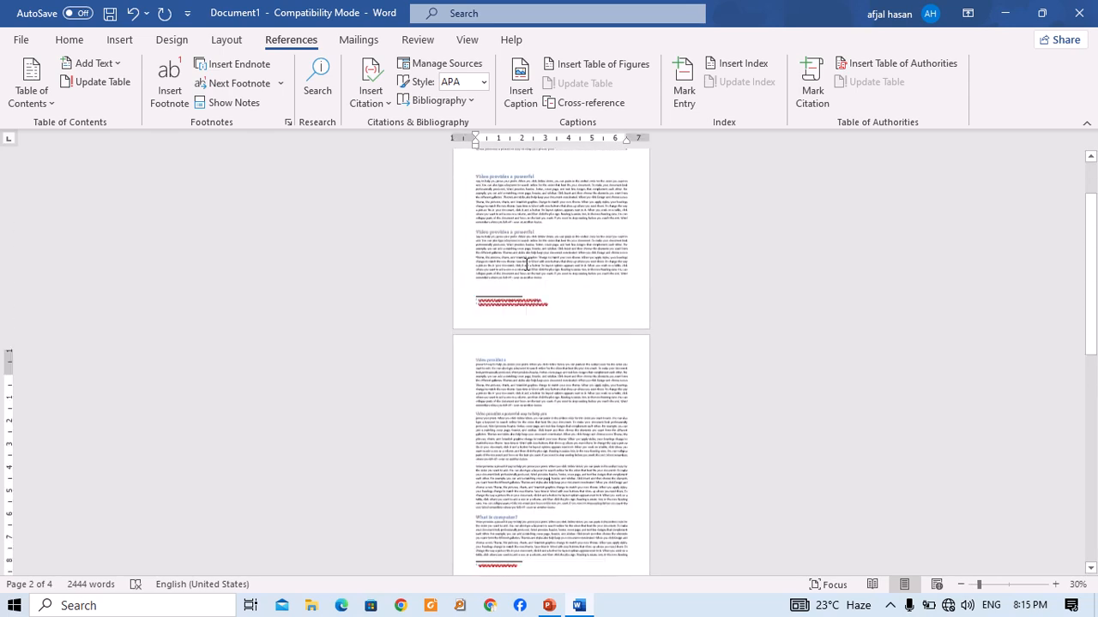
{"action": "scroll", "coordinate": [526, 264], "scroll_direction": "up", "scroll_amount": 2}
{"action": "scroll", "coordinate": [544, 291], "scroll_direction": "down", "scroll_amount": 5}
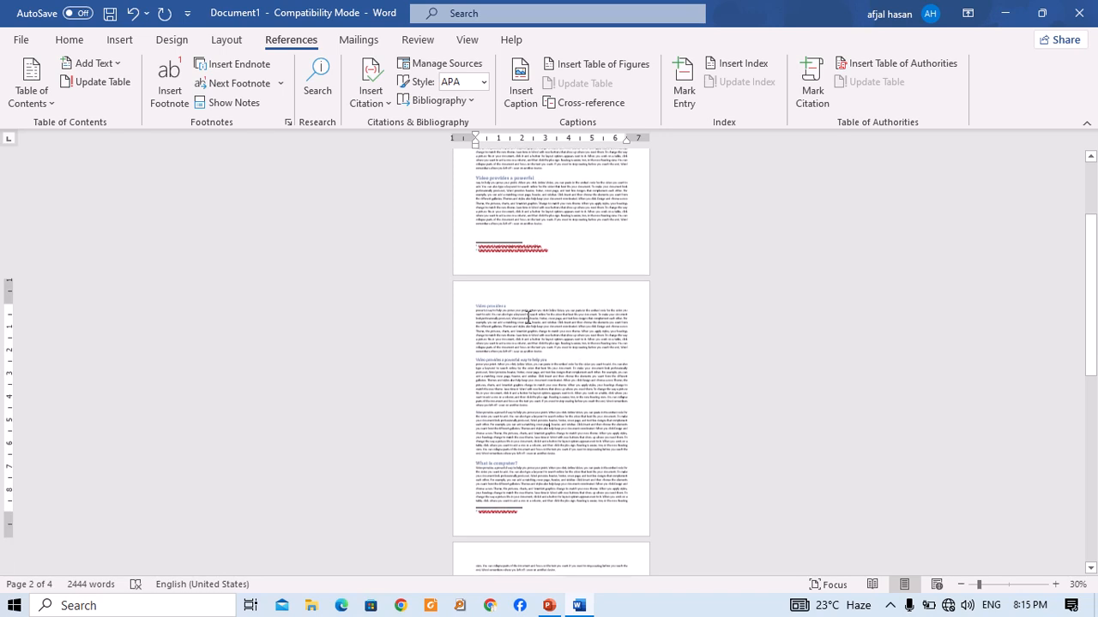
{"action": "scroll", "coordinate": [499, 492], "scroll_direction": "down", "scroll_amount": 5}
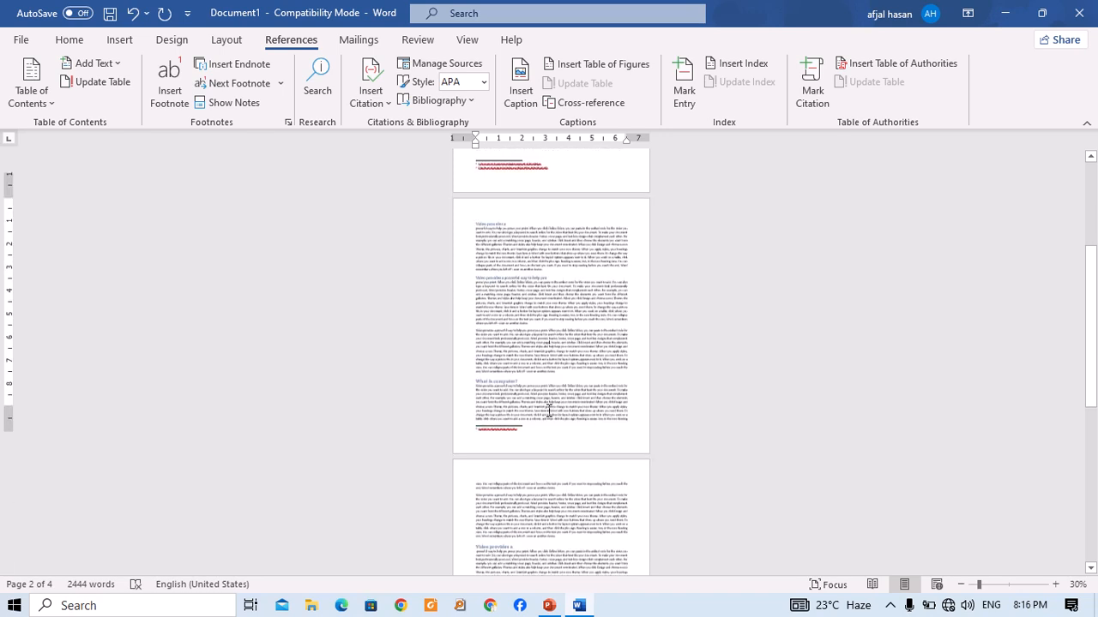
{"action": "scroll", "coordinate": [526, 490], "scroll_direction": "up", "scroll_amount": 6}
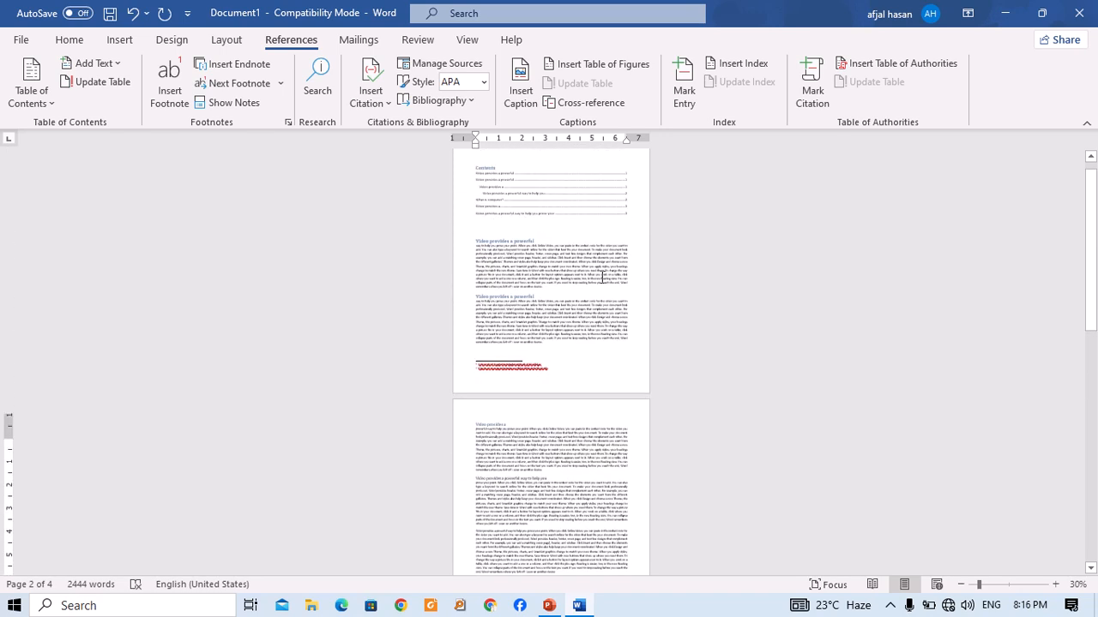
{"action": "scroll", "coordinate": [640, 283], "scroll_direction": "up", "scroll_amount": 5, "text": "ctrl"}
{"action": "scroll", "coordinate": [581, 284], "scroll_direction": "up", "scroll_amount": 3}
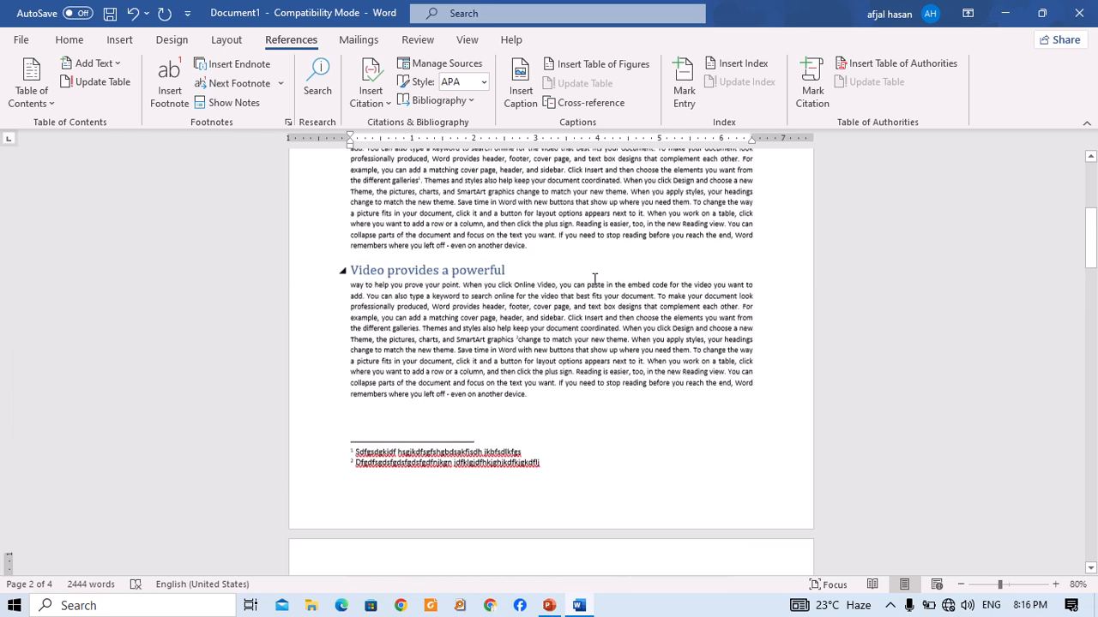
{"action": "scroll", "coordinate": [592, 282], "scroll_direction": "up", "scroll_amount": 6, "text": "ctrl"}
{"action": "scroll", "coordinate": [594, 281], "scroll_direction": "up", "scroll_amount": 2, "text": "ctrl"}
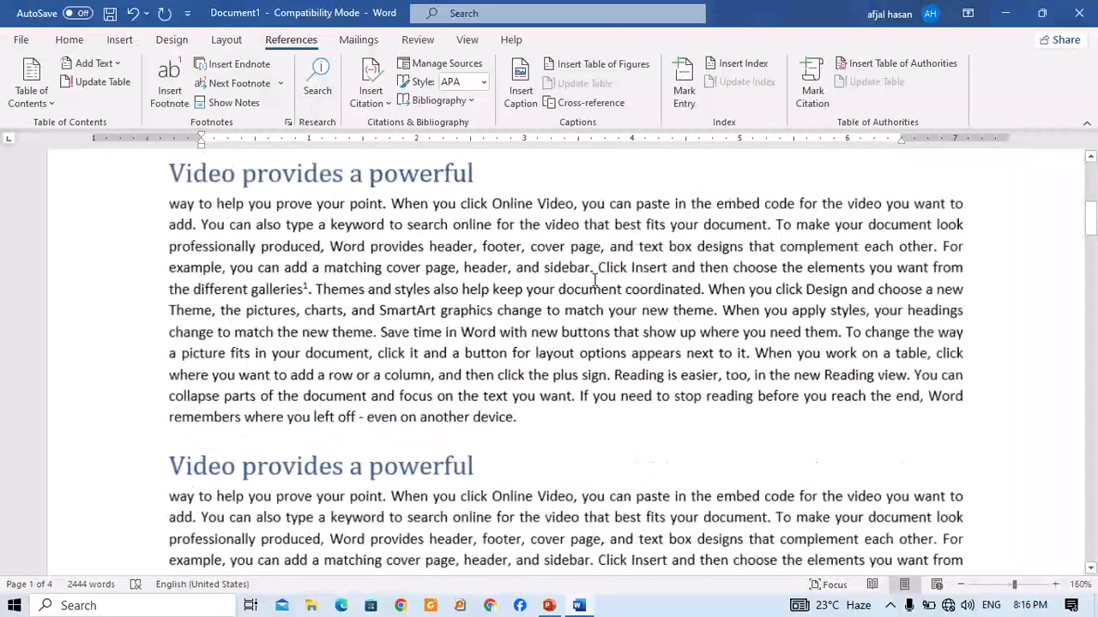
Step: Insert an endnote for 'Themes and styles' in the first paragraph, reading 'Ededs fhsdkjfsdf shhf sadlkjl hfjksdhfkj hkjsdfhlkds hfjklsdahfjkhdskjfh'
{"action": "scroll", "coordinate": [594, 288], "scroll_direction": "up", "scroll_amount": 5}
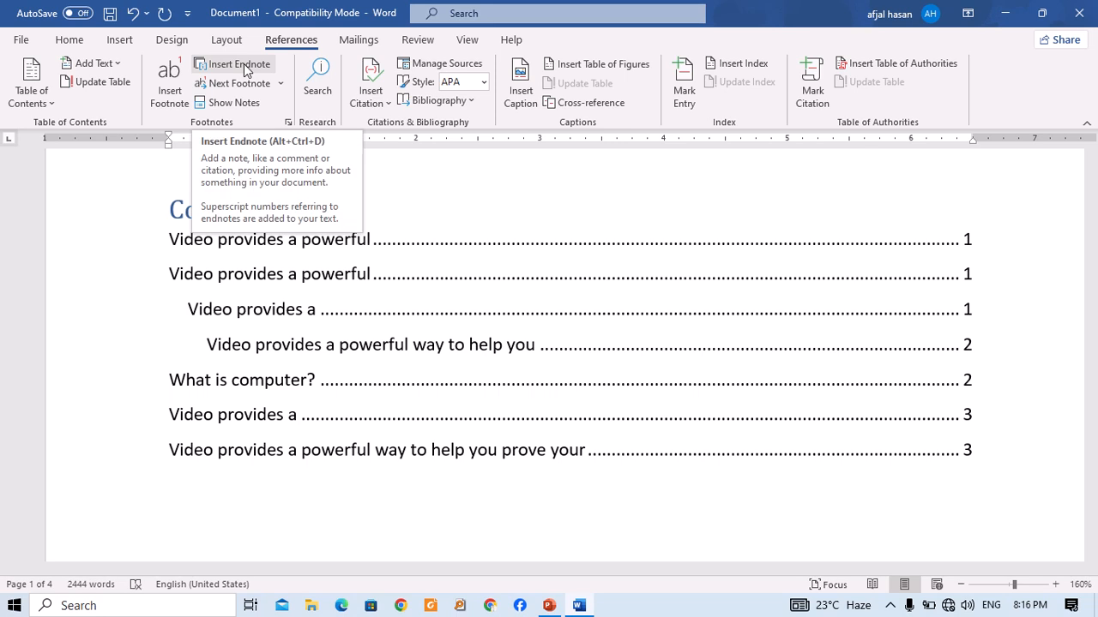
{"action": "scroll", "coordinate": [491, 317], "scroll_direction": "down", "scroll_amount": 10}
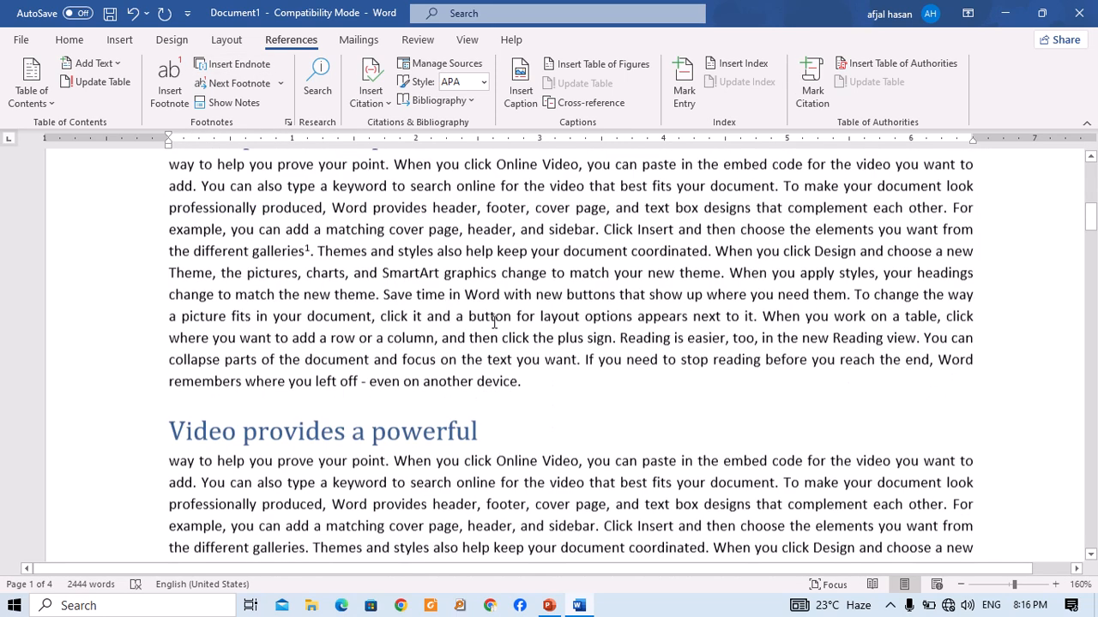
{"action": "scroll", "coordinate": [491, 316], "scroll_direction": "up", "scroll_amount": 1}
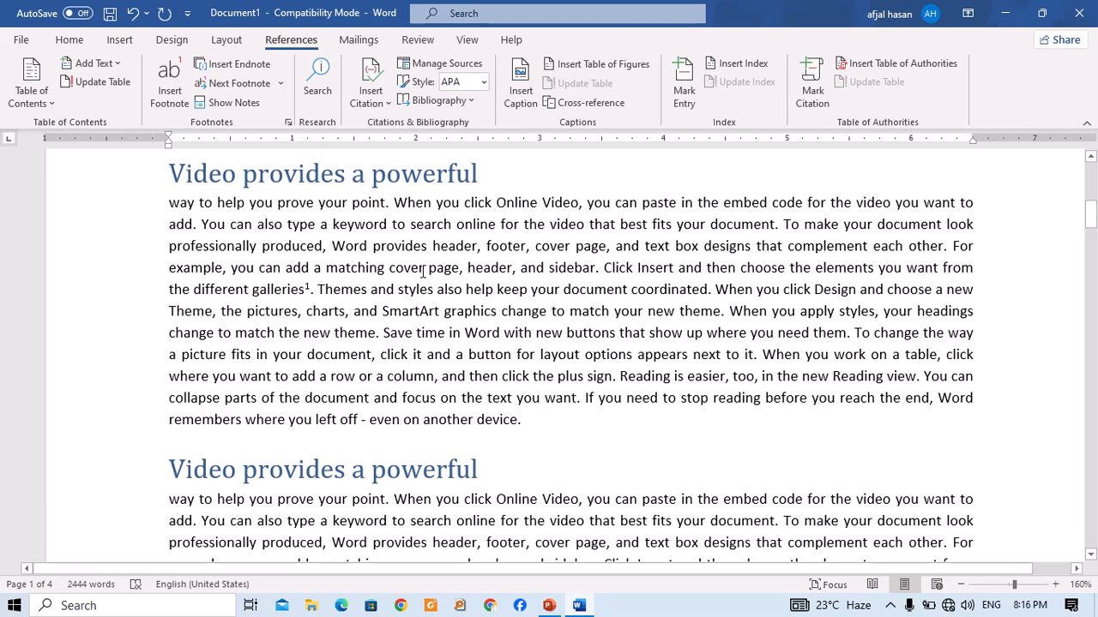
{"action": "scroll", "coordinate": [422, 281], "scroll_direction": "down", "scroll_amount": 4}
{"action": "scroll", "coordinate": [360, 284], "scroll_direction": "up", "scroll_amount": 4}
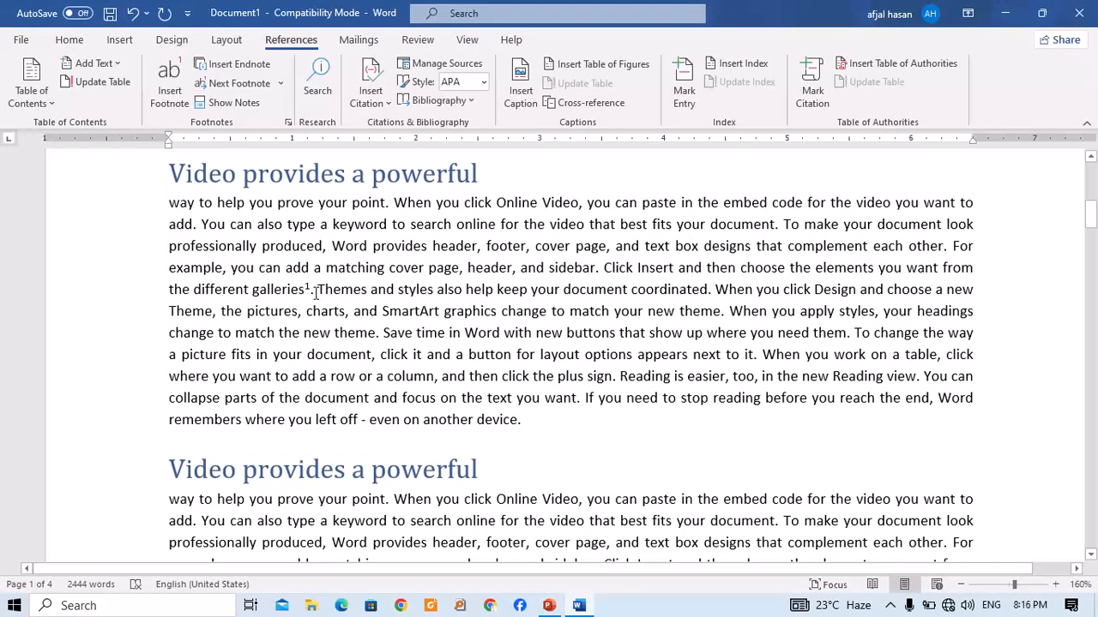
{"action": "left_click_drag", "start_coordinate": [316, 294], "coordinate": [435, 294]}
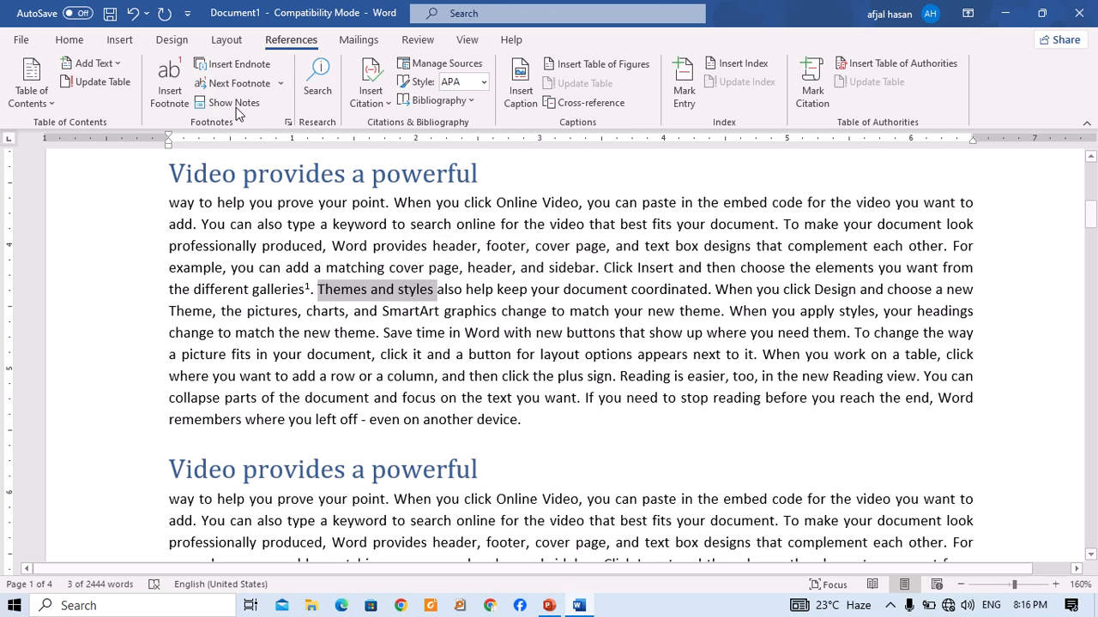
{"action": "left_click", "coordinate": [242, 64]}
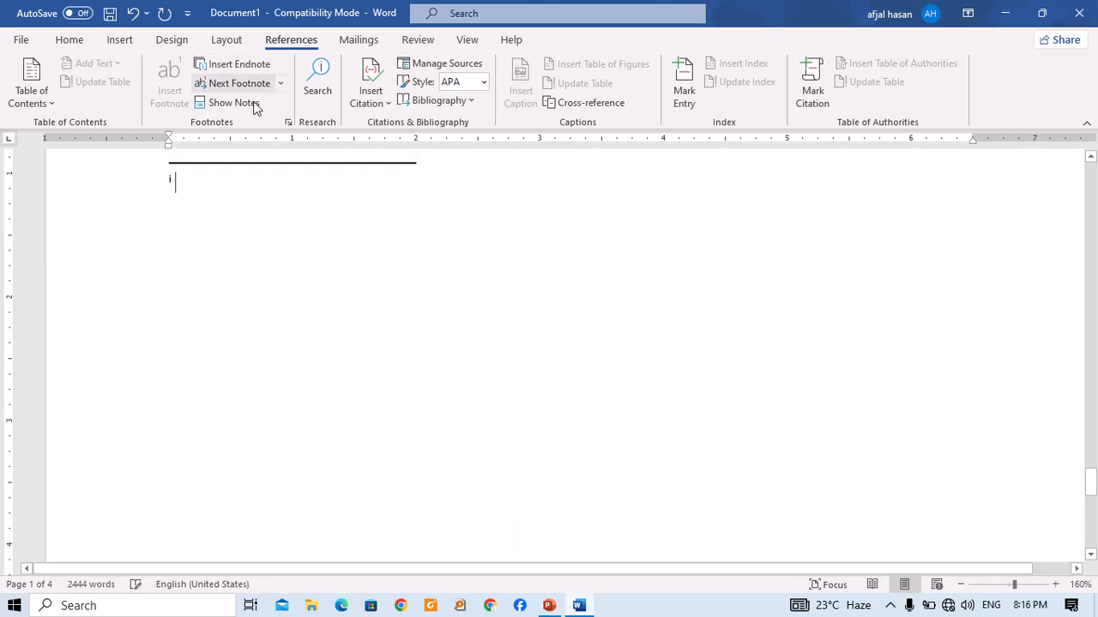
{"action": "type", "text": "ededs fhsdkjfsdf "}
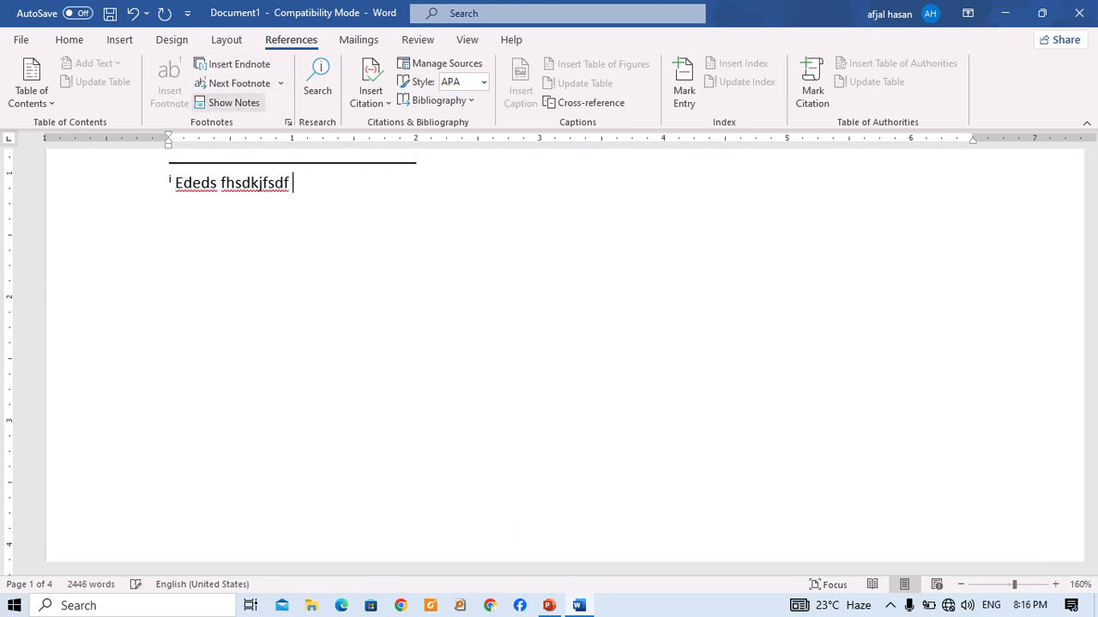
{"action": "type", "text": "shhf sadlkjl hfjksdhfkj hkjsdfhlkds hfjklsdahfjkhdskjfh"}
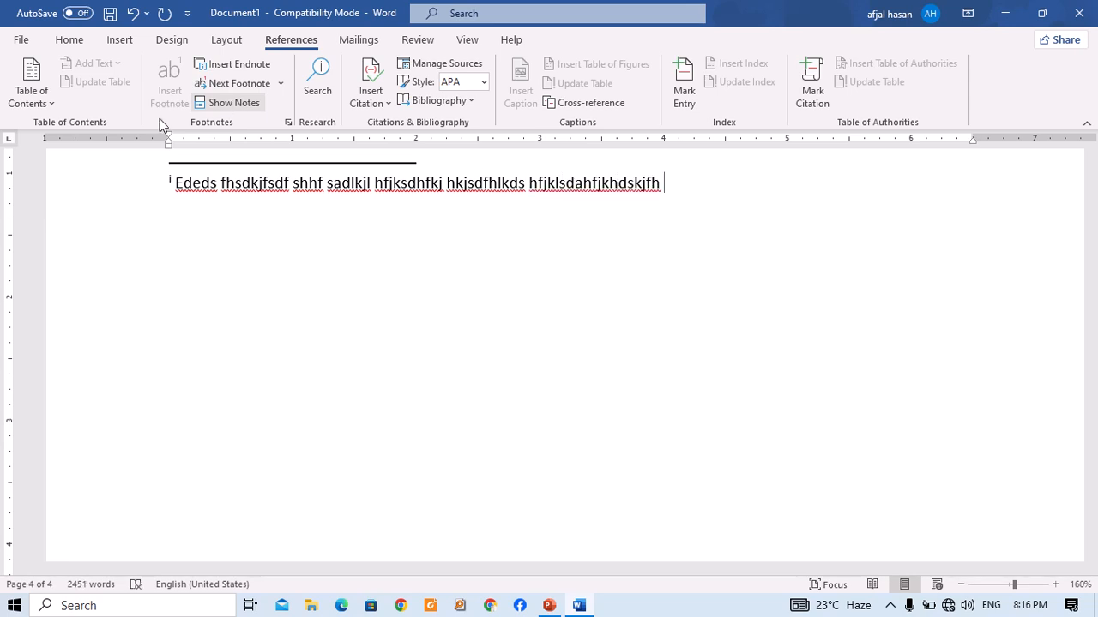
Step: Enlarge the endnote on page 4 to inspect its reference mark, and review its placement on the last page
{"action": "scroll", "coordinate": [162, 191], "scroll_direction": "up", "scroll_amount": 4}
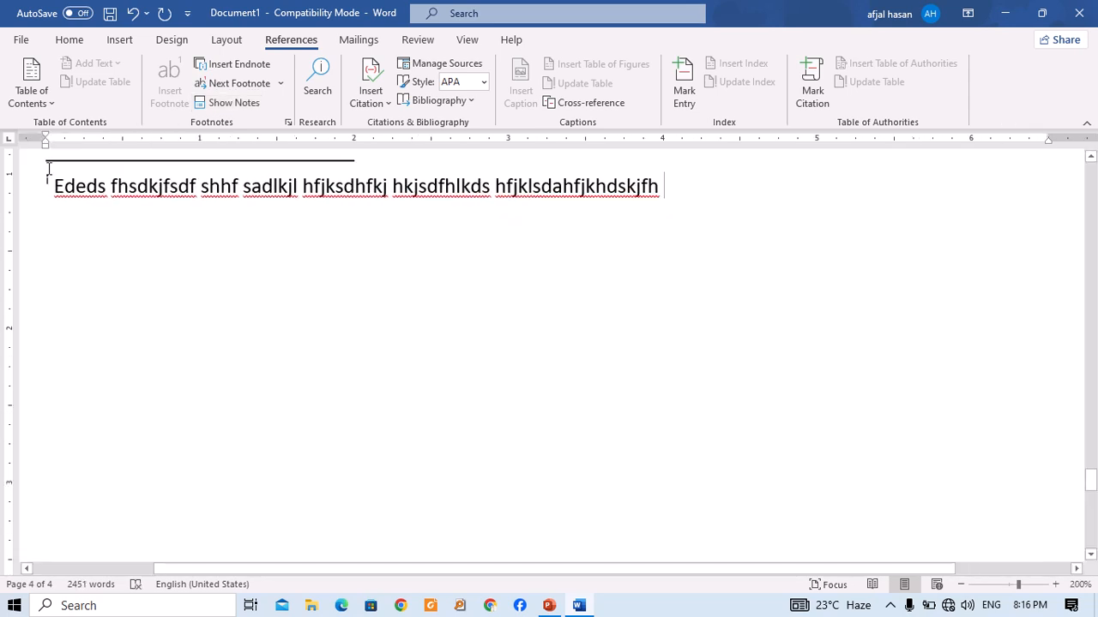
{"action": "scroll", "coordinate": [26, 194], "scroll_direction": "up", "scroll_amount": 6}
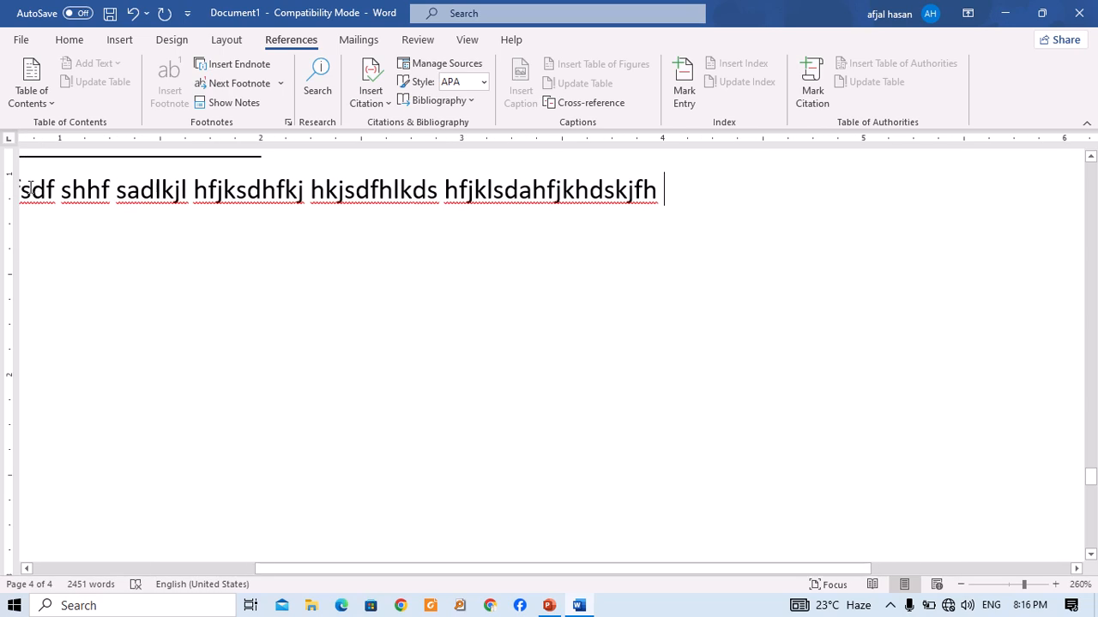
{"action": "left_click_drag", "start_coordinate": [316, 568], "coordinate": [37, 522]}
{"action": "scroll", "coordinate": [238, 356], "scroll_direction": "down", "scroll_amount": 17}
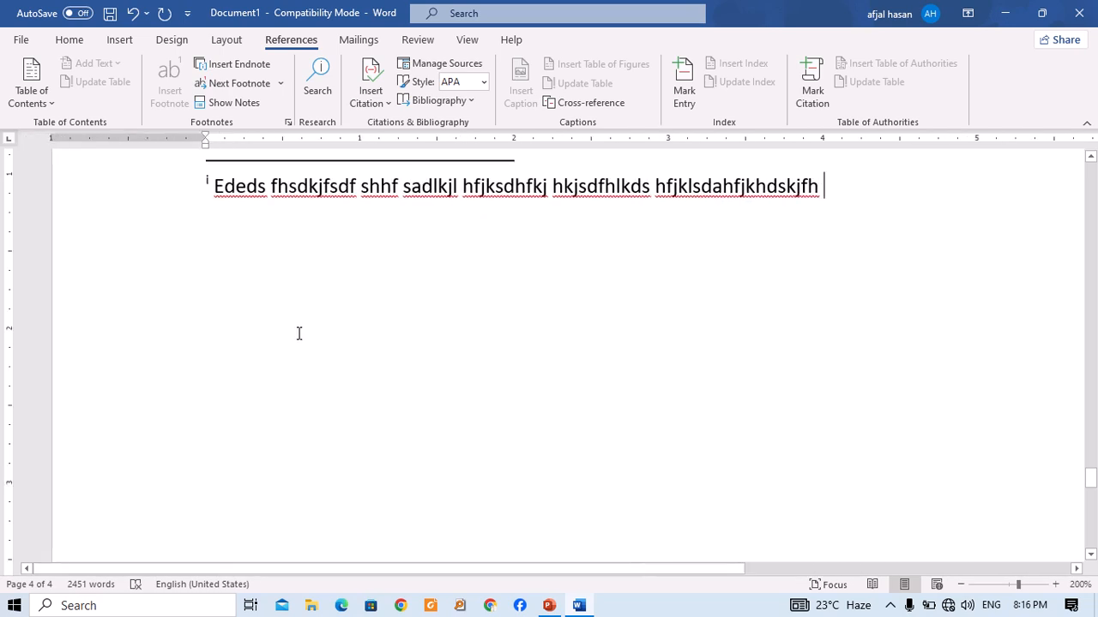
{"action": "scroll", "coordinate": [417, 403], "scroll_direction": "down", "scroll_amount": 5}
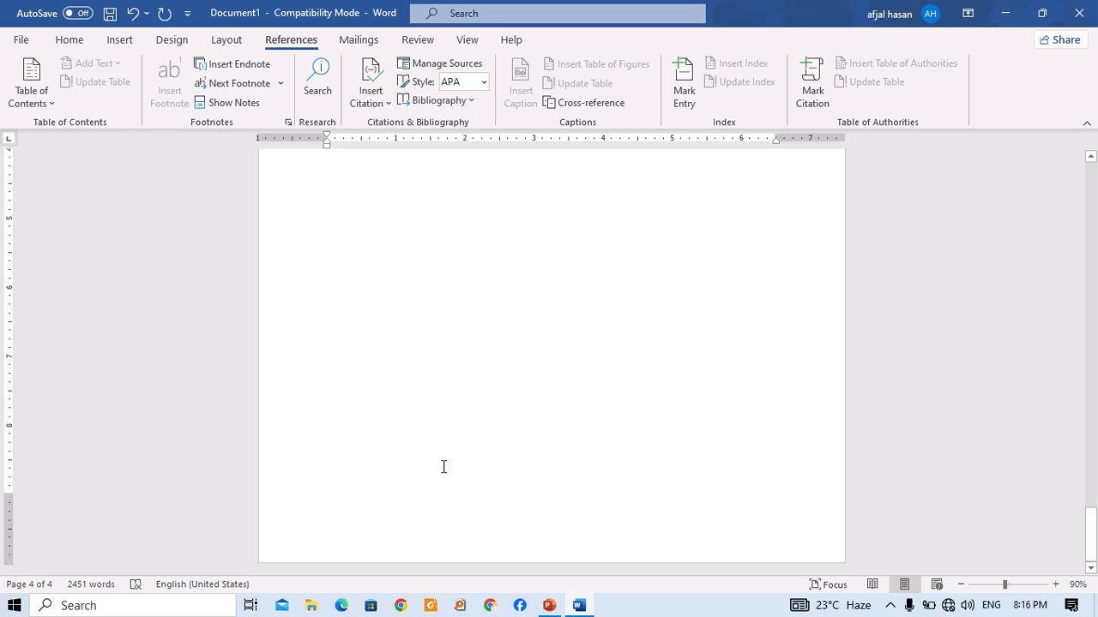
Step: Check the endnote's placement on page 4 in a 20% overview, and return to the first paragraph on page 1 enlarged to 130%
{"action": "scroll", "coordinate": [444, 466], "scroll_direction": "up", "scroll_amount": 5}
{"action": "scroll", "coordinate": [442, 457], "scroll_direction": "down", "scroll_amount": 7}
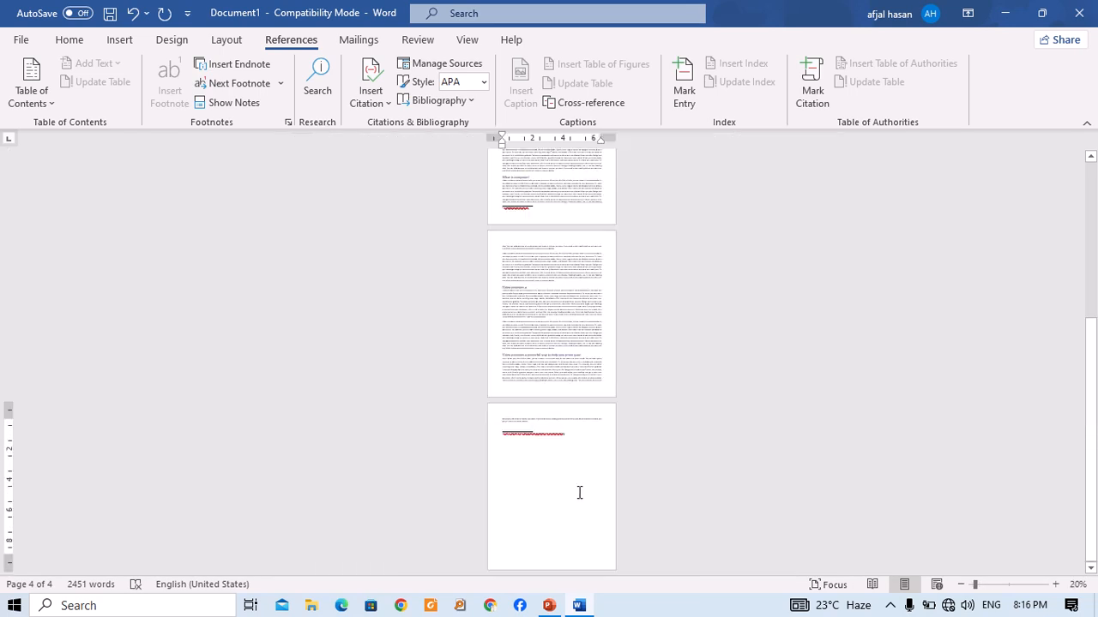
{"action": "scroll", "coordinate": [579, 492], "scroll_direction": "up", "scroll_amount": 4}
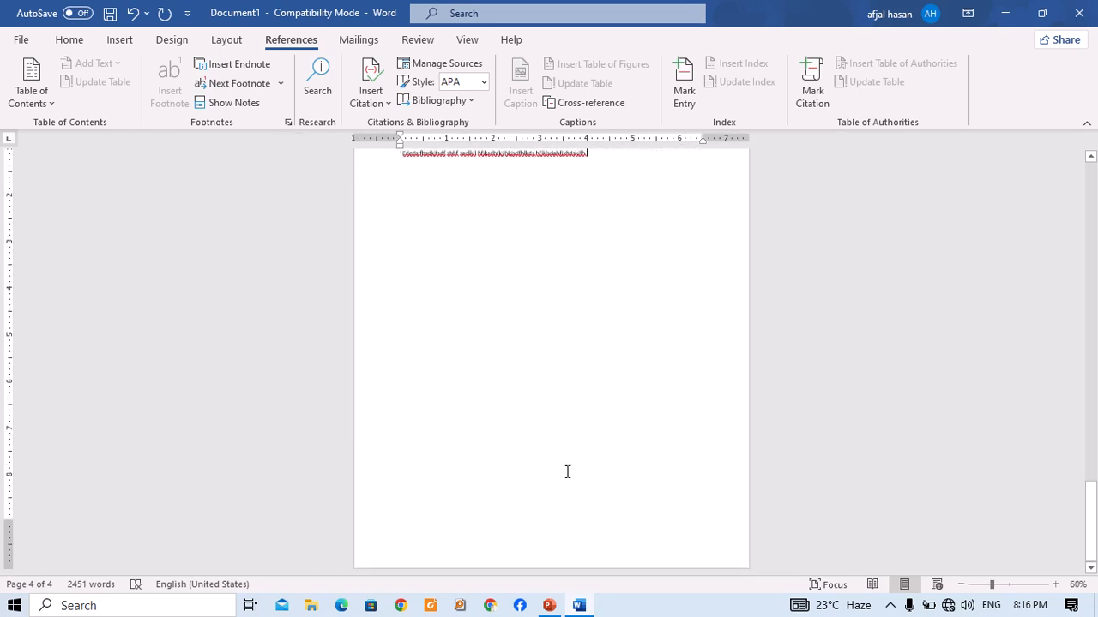
{"action": "scroll", "coordinate": [566, 463], "scroll_direction": "up", "scroll_amount": 4}
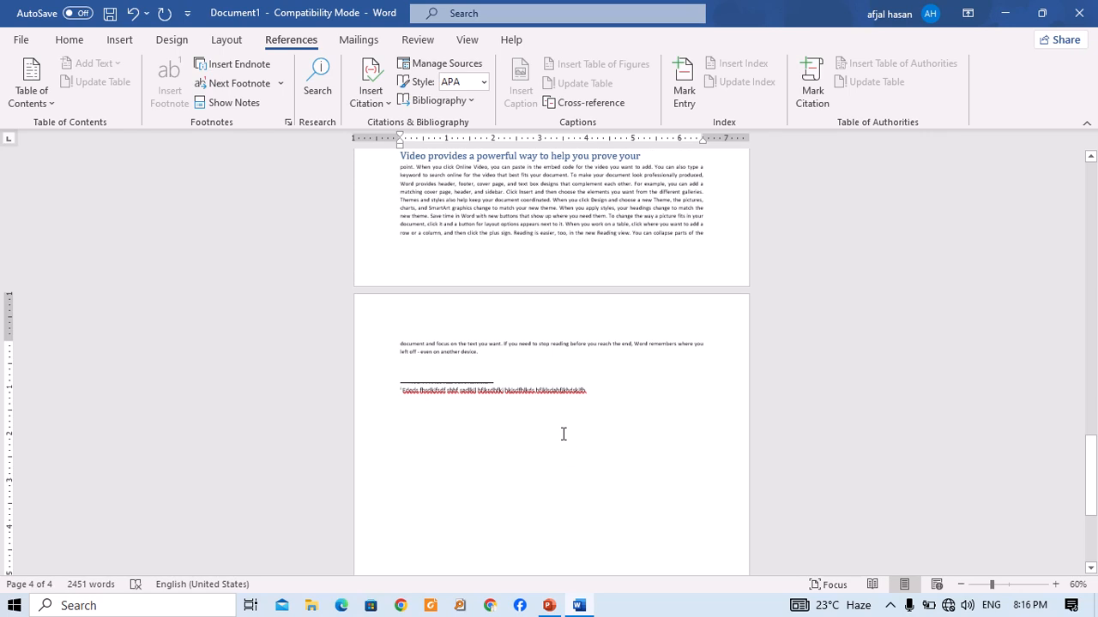
{"action": "scroll", "coordinate": [563, 434], "scroll_direction": "up", "scroll_amount": 8}
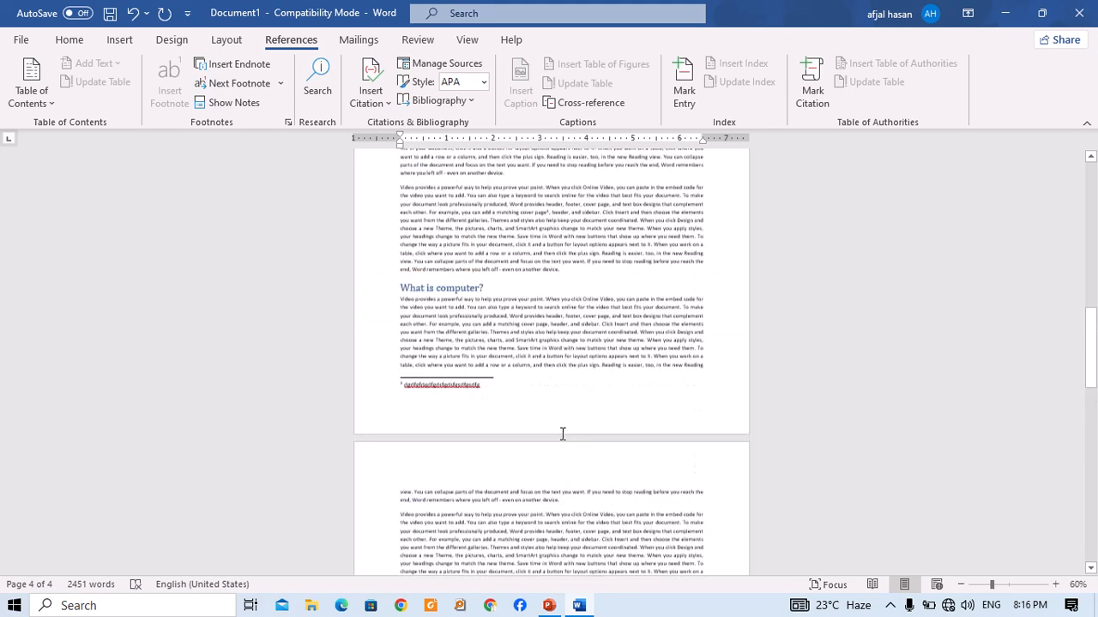
{"action": "scroll", "coordinate": [562, 434], "scroll_direction": "up", "scroll_amount": 10}
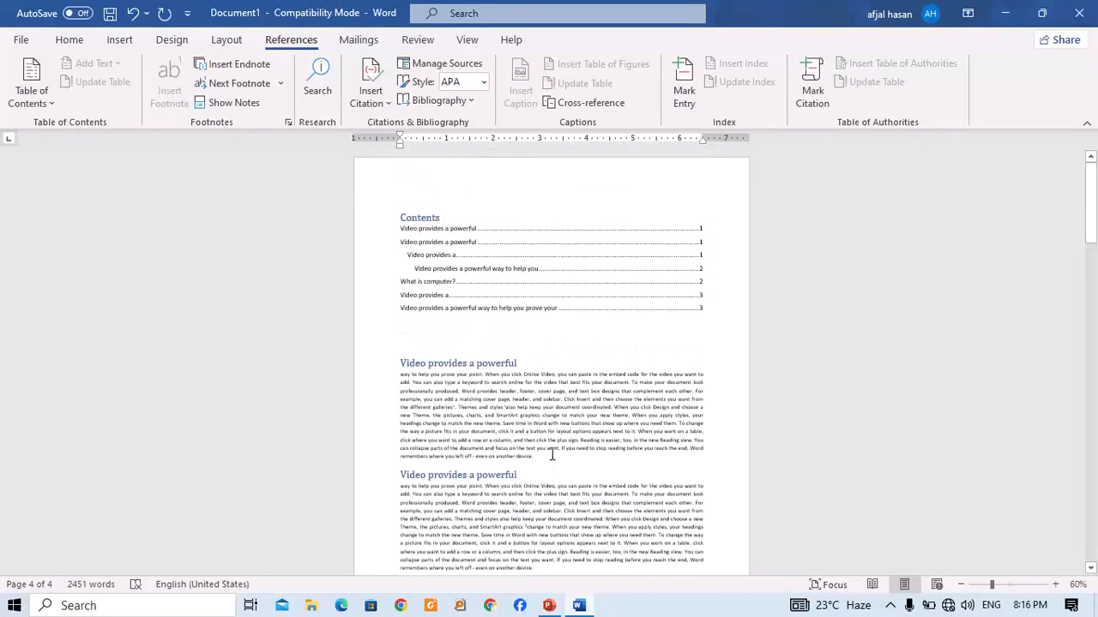
{"action": "scroll", "coordinate": [515, 441], "scroll_direction": "up", "scroll_amount": 7}
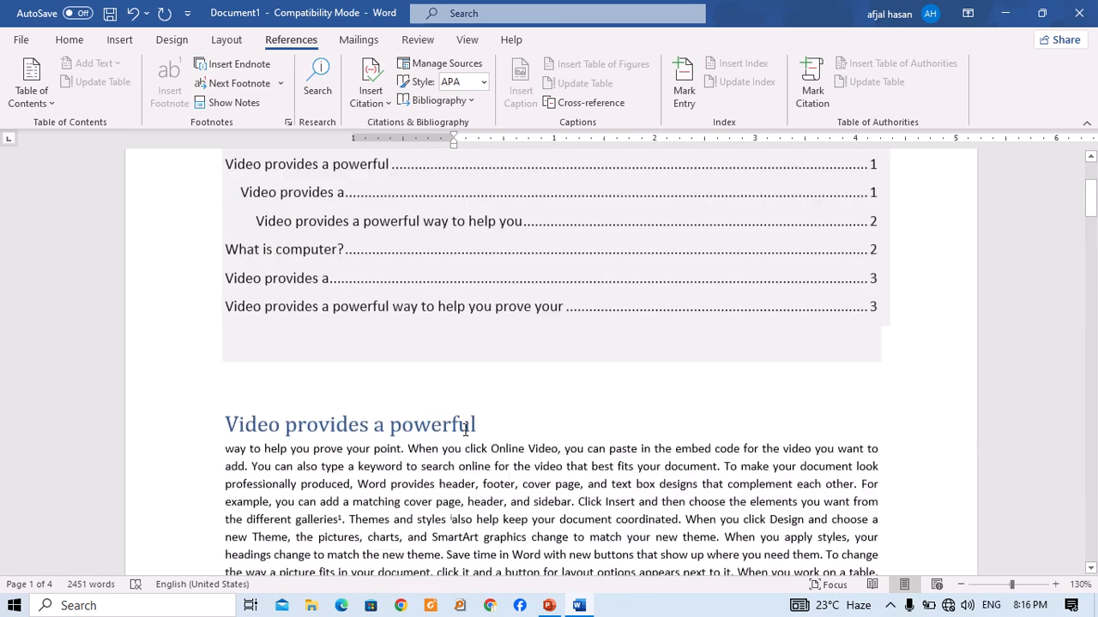
{"action": "scroll", "coordinate": [482, 425], "scroll_direction": "down", "scroll_amount": 2}
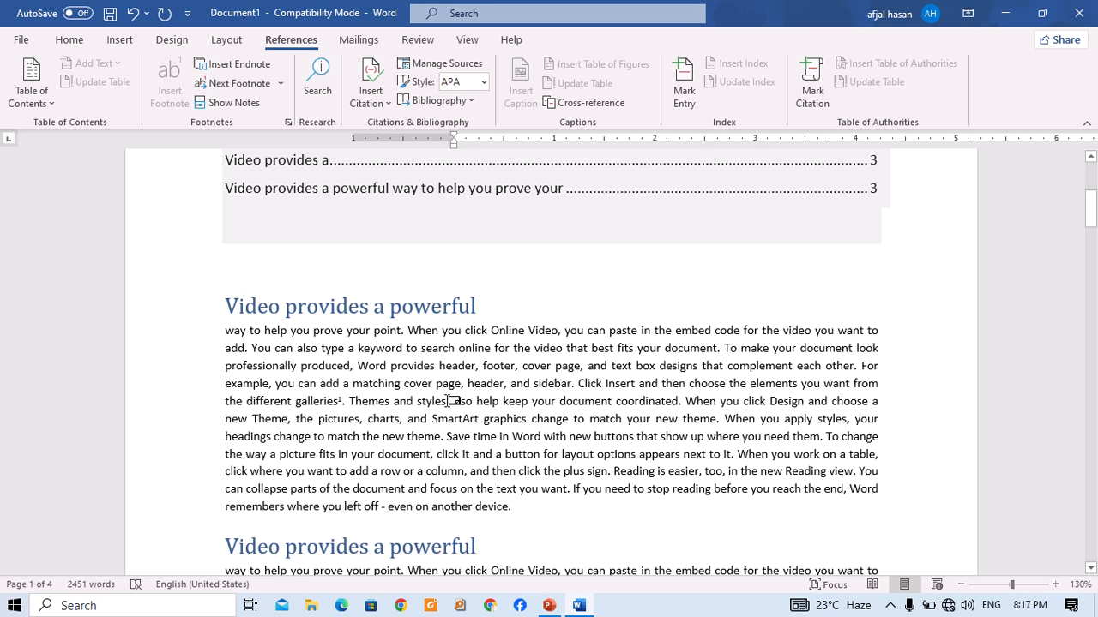
Step: Jump through the footnote references as far as the one after 'cover page' on page 2, and try to go to the next endnote
{"action": "left_click", "coordinate": [338, 285]}
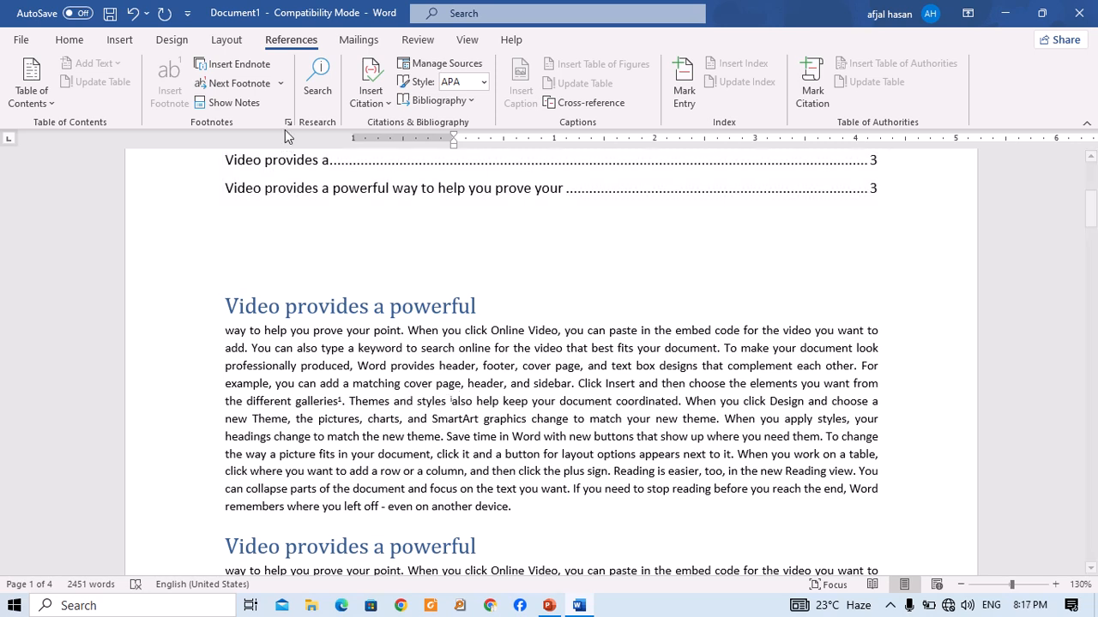
{"action": "left_click", "coordinate": [247, 82]}
{"action": "left_click", "coordinate": [247, 83]}
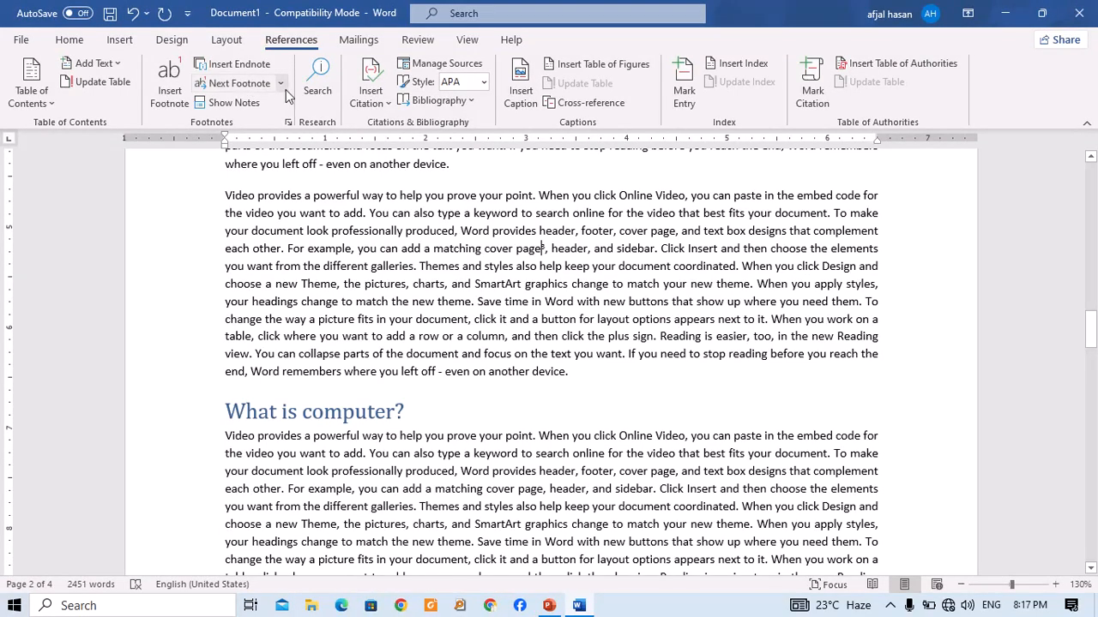
{"action": "left_click", "coordinate": [280, 83]}
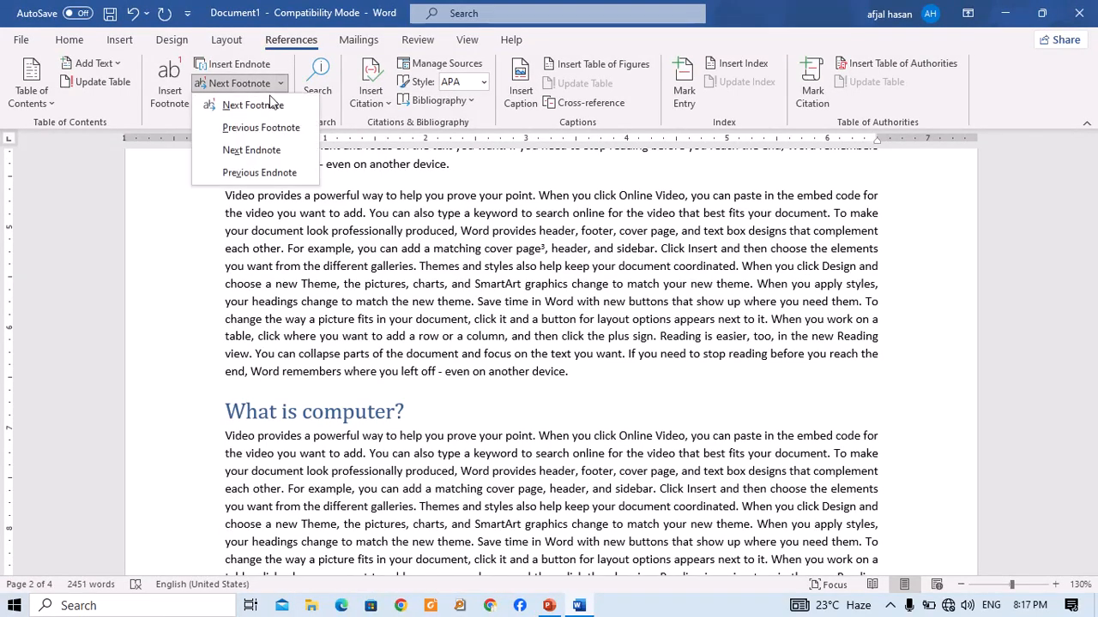
{"action": "left_click", "coordinate": [257, 151]}
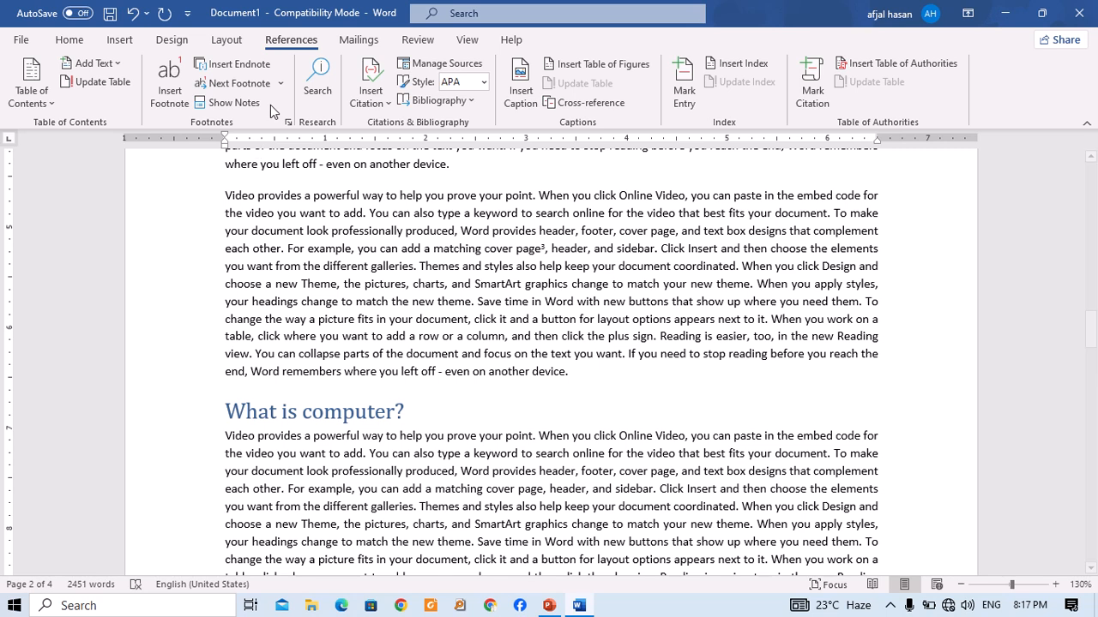
{"action": "left_click", "coordinate": [280, 83]}
{"action": "left_click", "coordinate": [252, 150]}
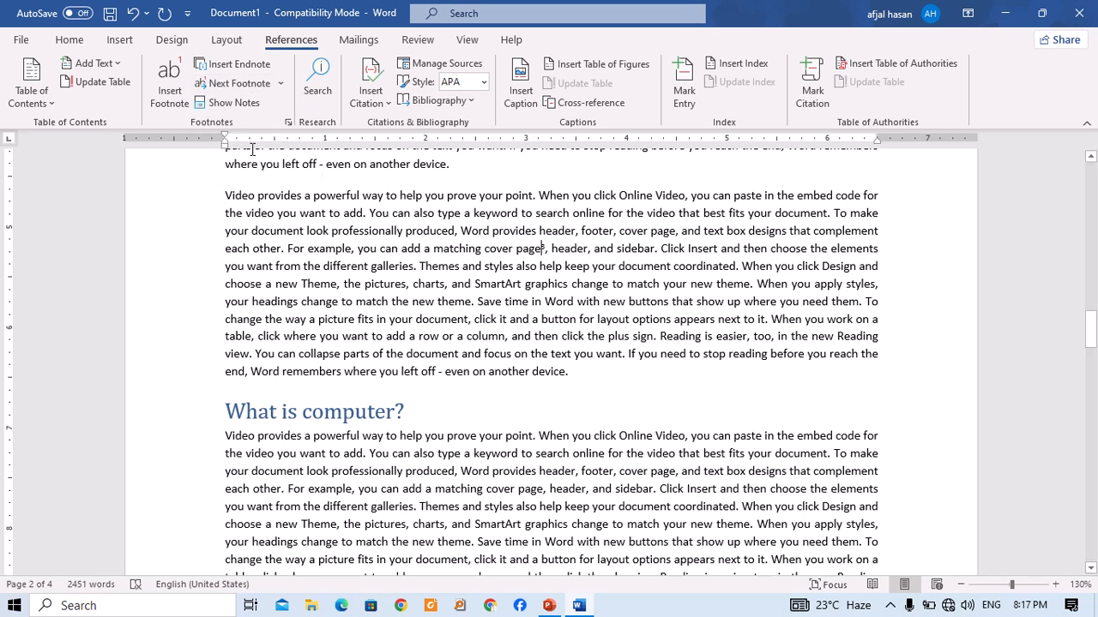
Step: Show the endnote area at the end of the document, and jump back to the endnote's reference mark in the first paragraph
{"action": "left_click", "coordinate": [248, 108]}
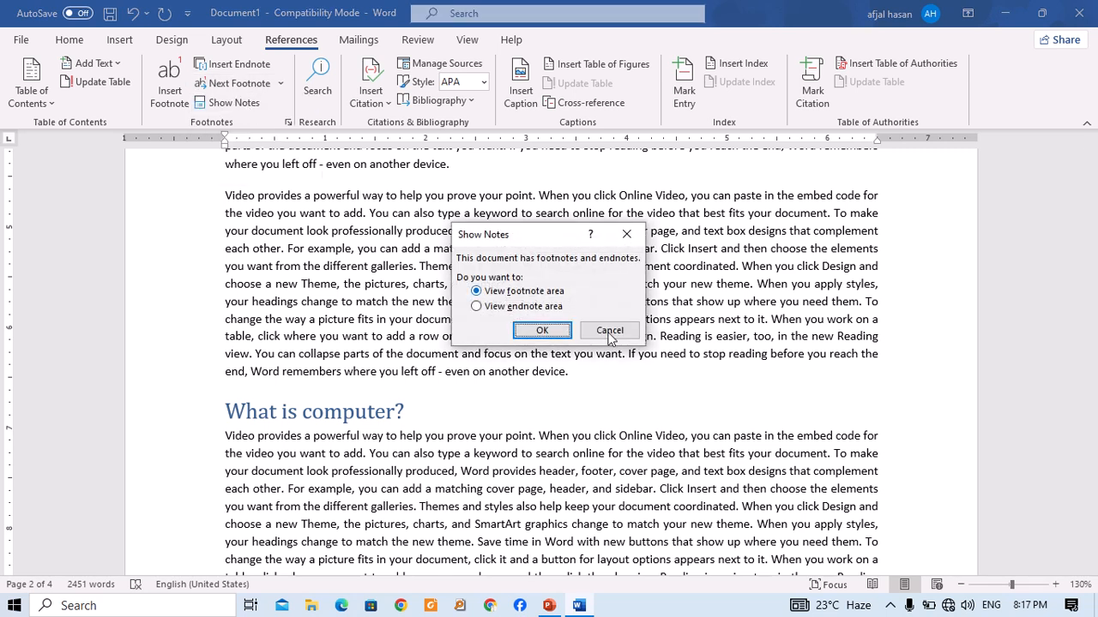
{"action": "left_click", "coordinate": [533, 307]}
{"action": "left_click", "coordinate": [538, 330]}
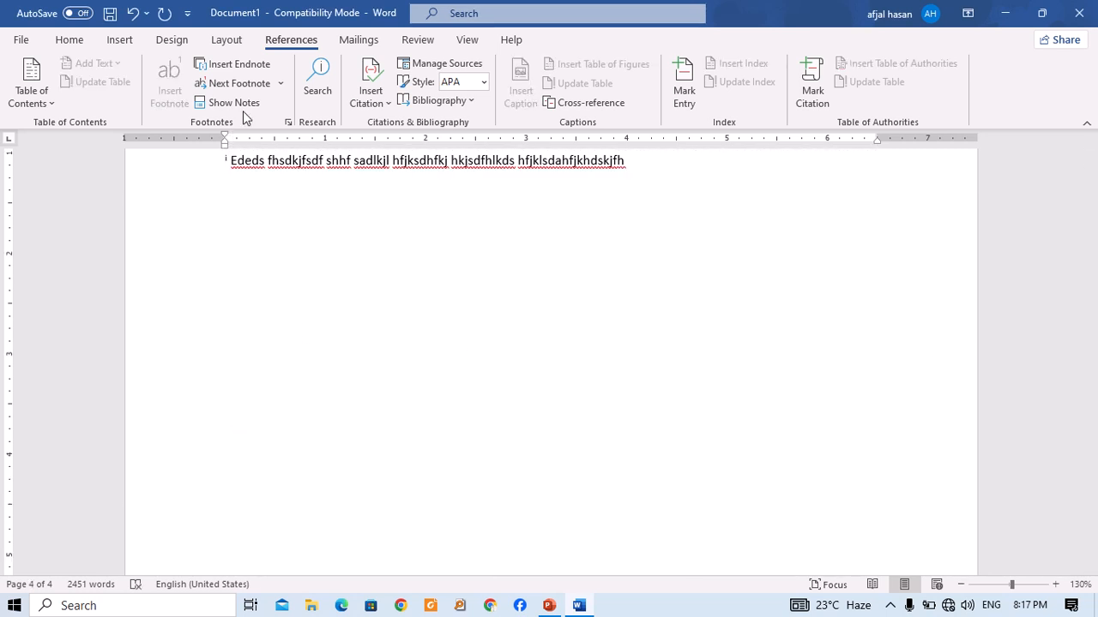
{"action": "left_click", "coordinate": [240, 104]}
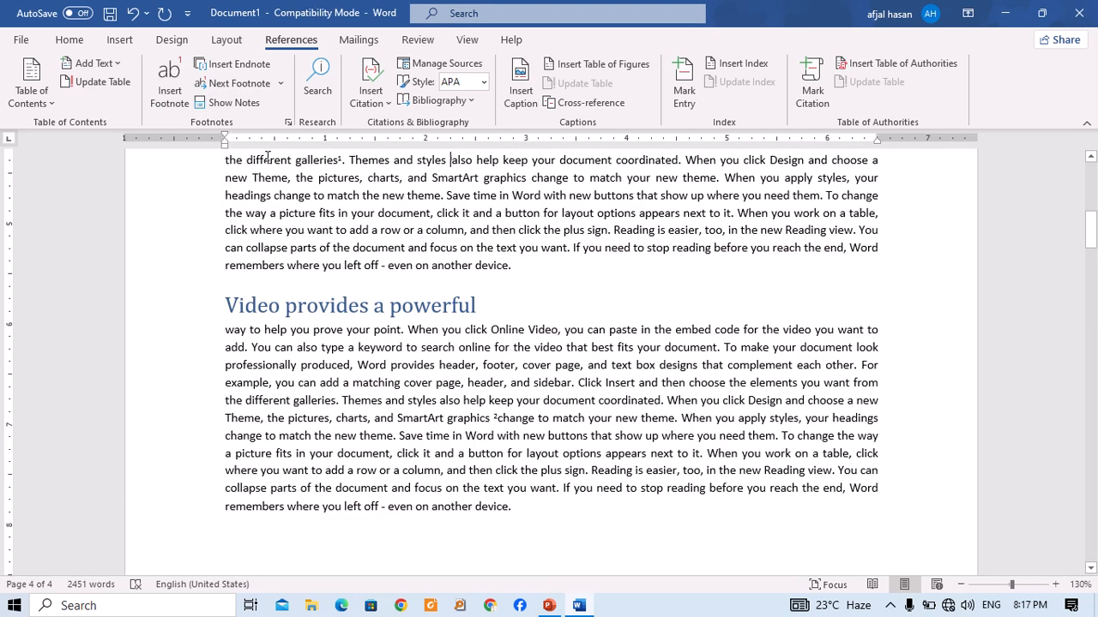
Step: Show the footnote area, review the two footnotes at the end of page 1, and go back to the start of the document
{"action": "left_click", "coordinate": [240, 104]}
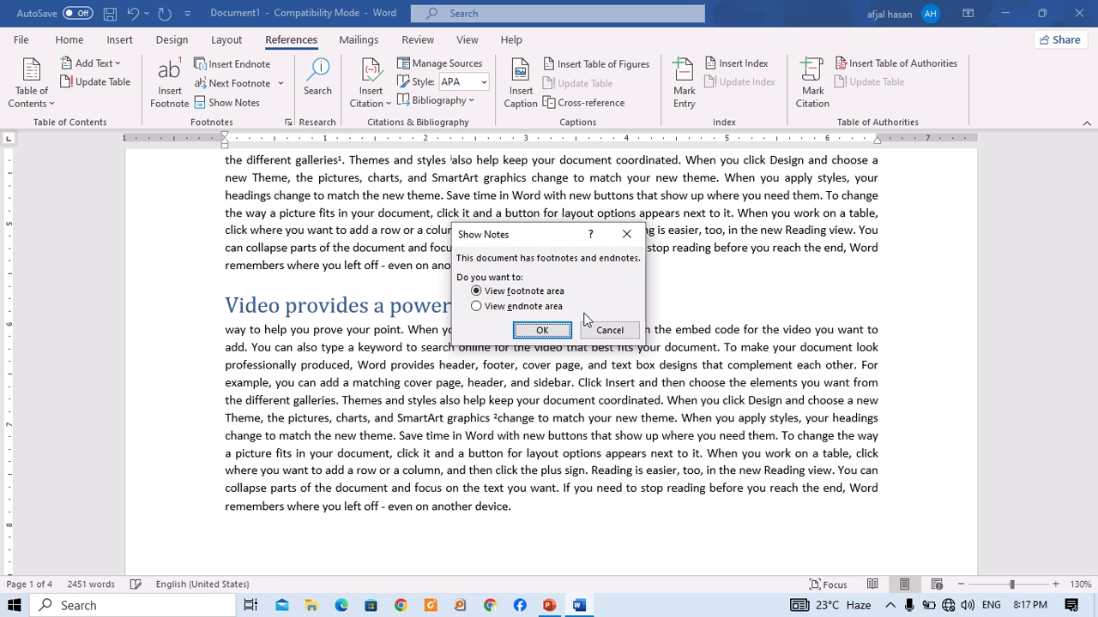
{"action": "left_click", "coordinate": [542, 331]}
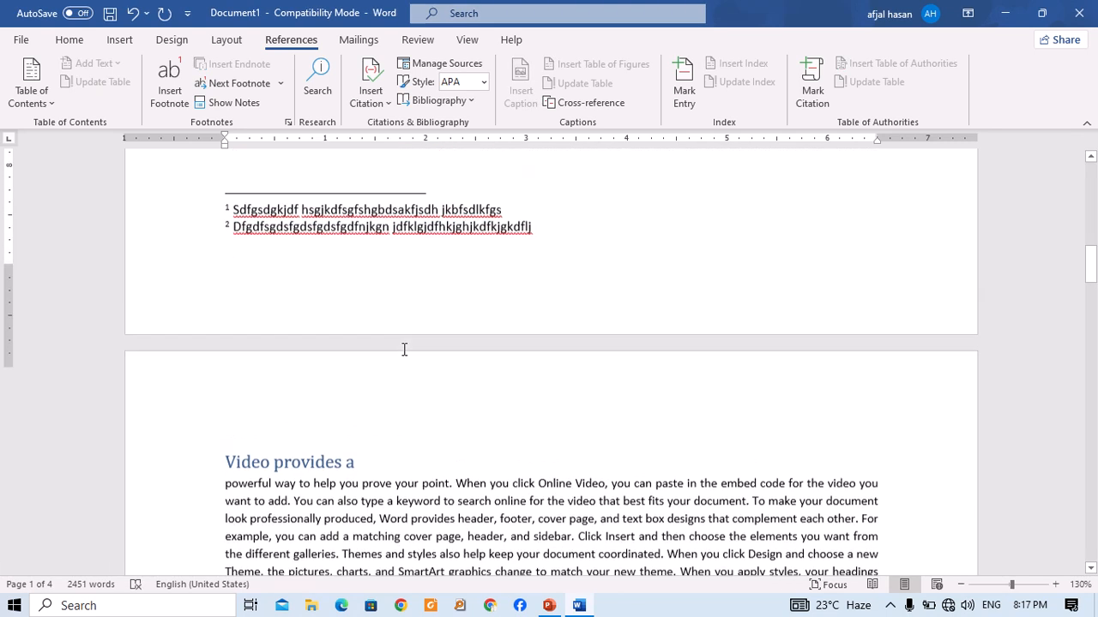
{"action": "scroll", "coordinate": [404, 349], "scroll_direction": "up", "scroll_amount": 3}
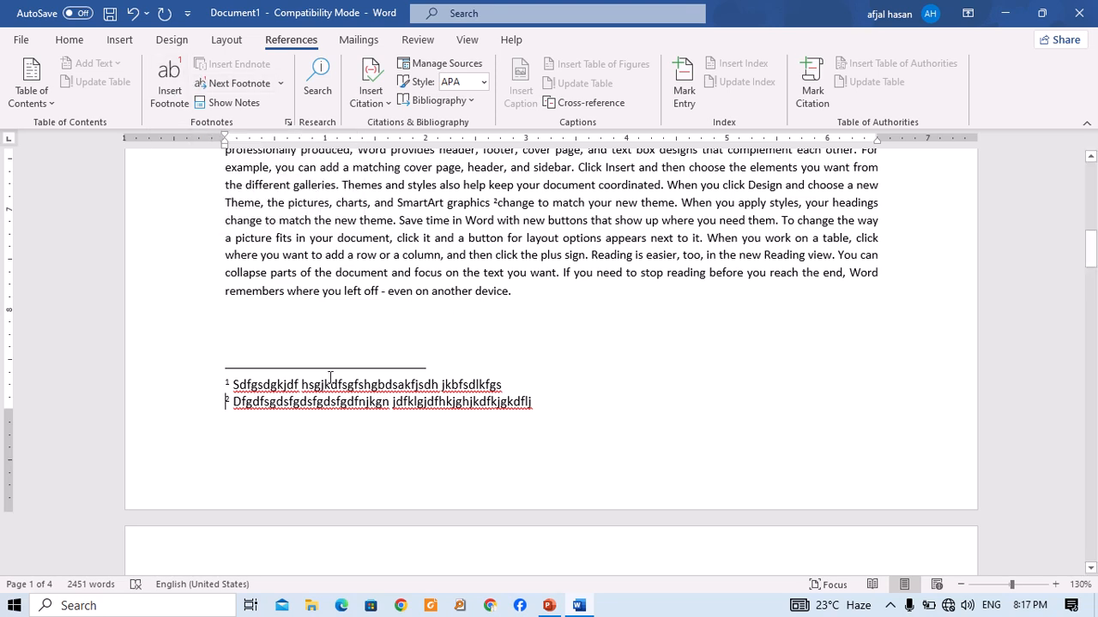
{"action": "scroll", "coordinate": [354, 393], "scroll_direction": "up", "scroll_amount": 10}
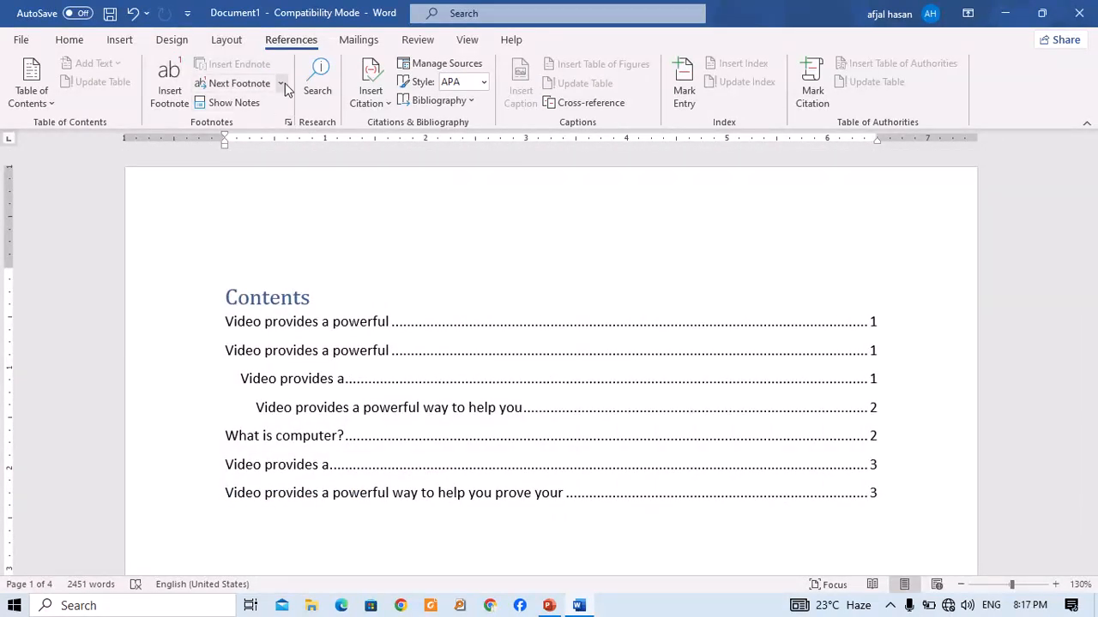
Step: Return from the second footnote to its reference, view the endnote area once more, and go back to the table of contents
{"action": "left_click", "coordinate": [283, 83]}
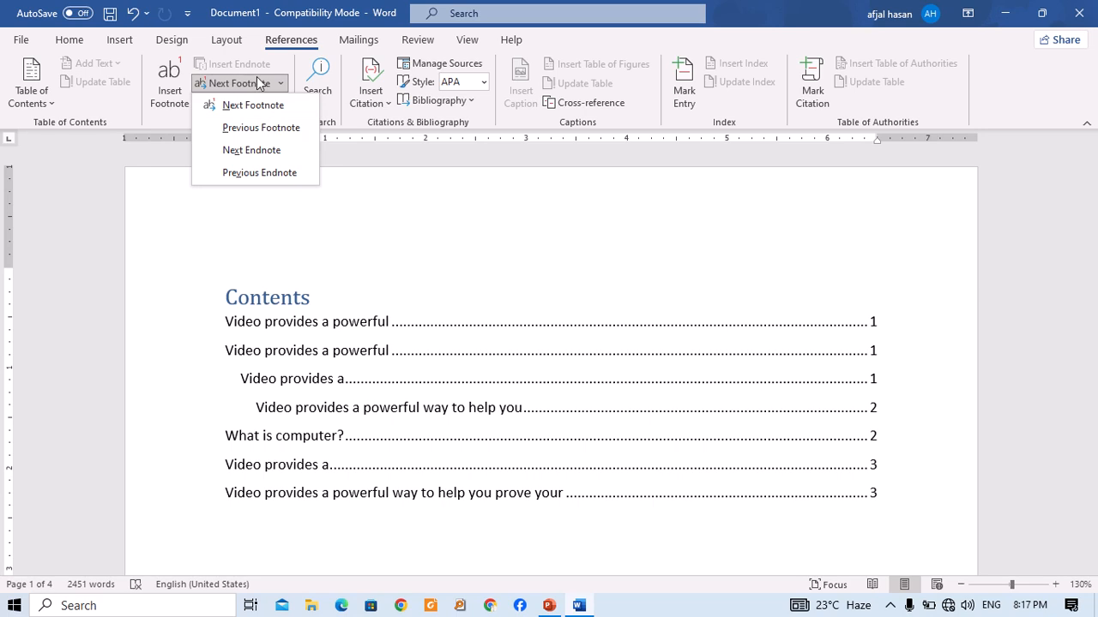
{"action": "left_click", "coordinate": [179, 107]}
{"action": "left_click", "coordinate": [227, 102]}
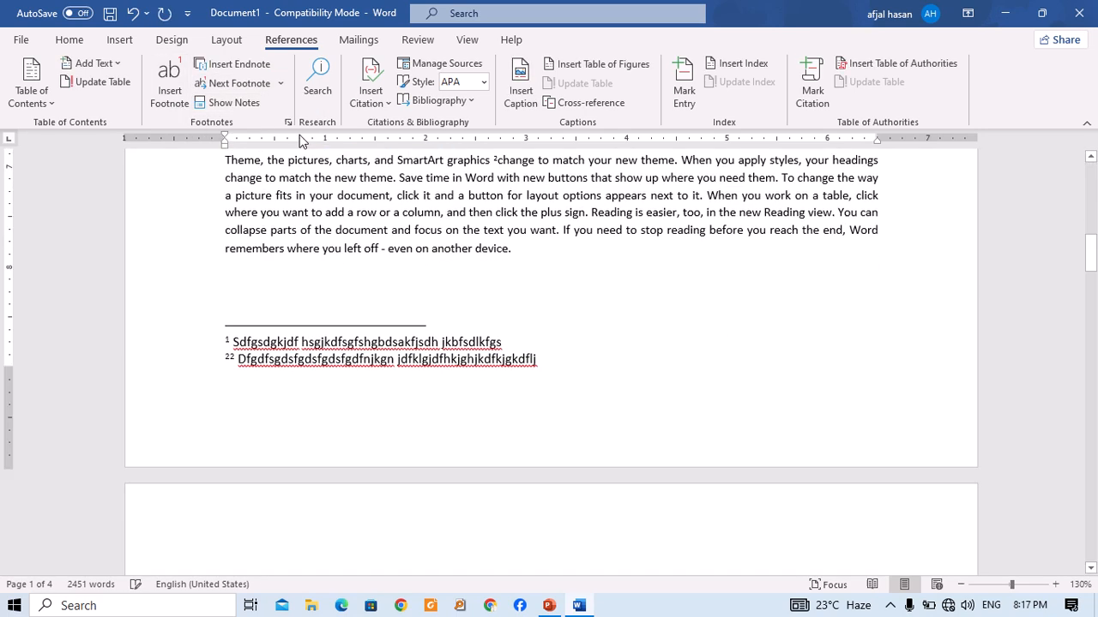
{"action": "left_click", "coordinate": [227, 102]}
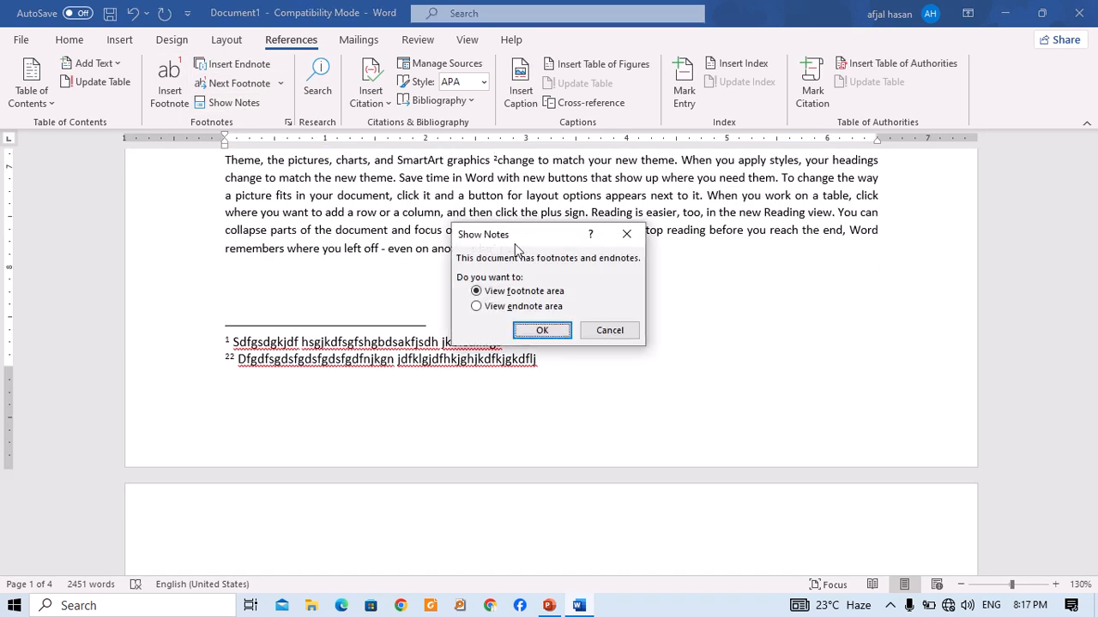
{"action": "left_click", "coordinate": [540, 306]}
{"action": "left_click", "coordinate": [547, 329]}
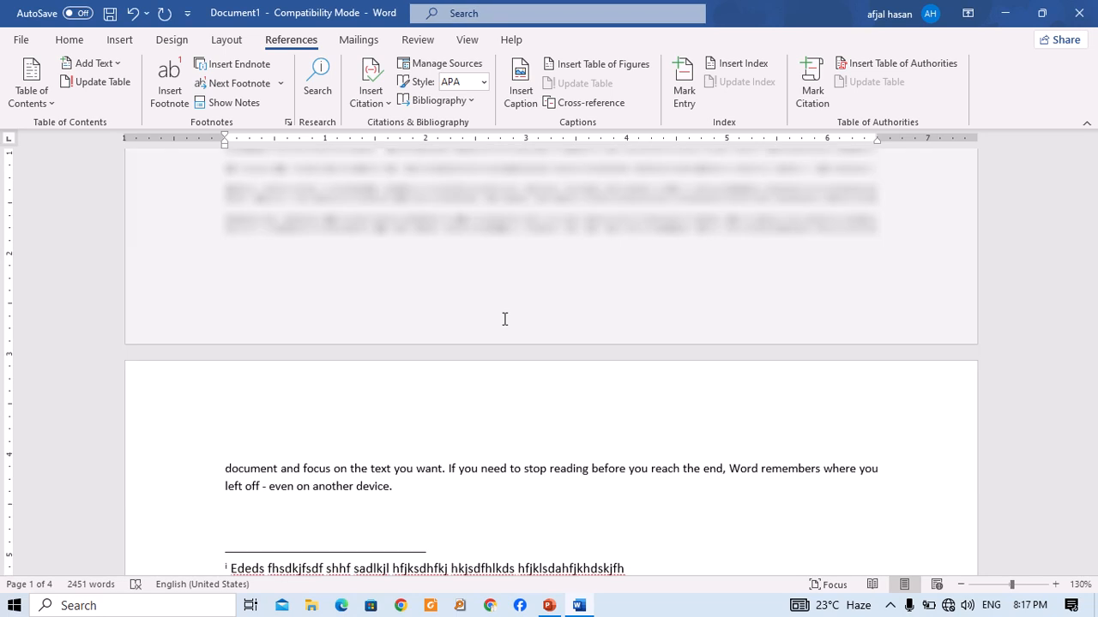
{"action": "scroll", "coordinate": [570, 301], "scroll_direction": "up", "scroll_amount": 10}
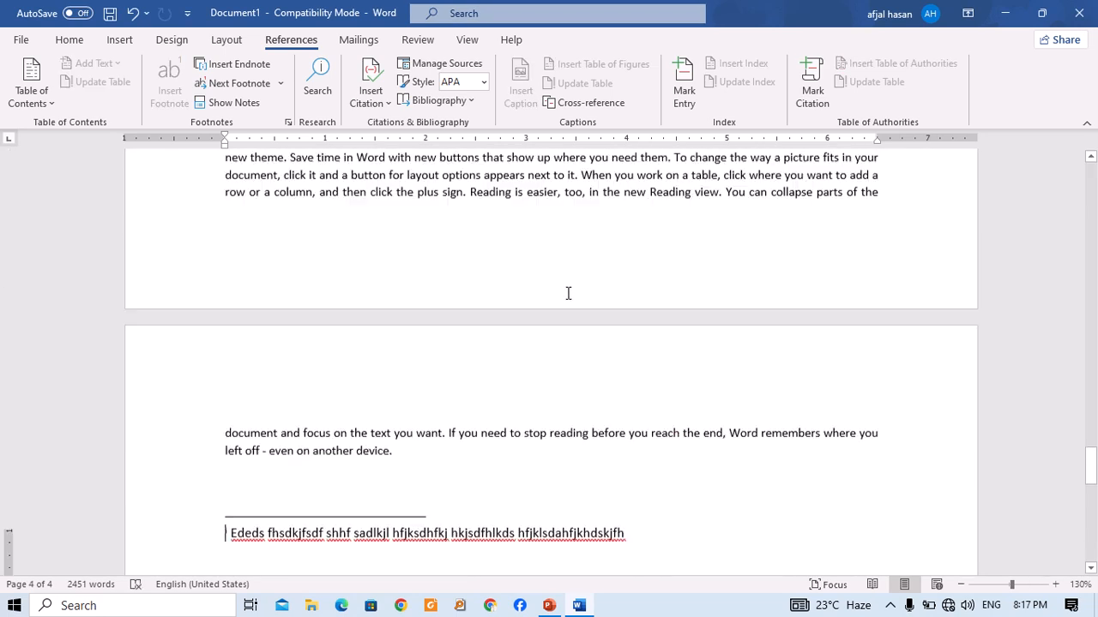
{"action": "scroll", "coordinate": [568, 294], "scroll_direction": "up", "scroll_amount": 15}
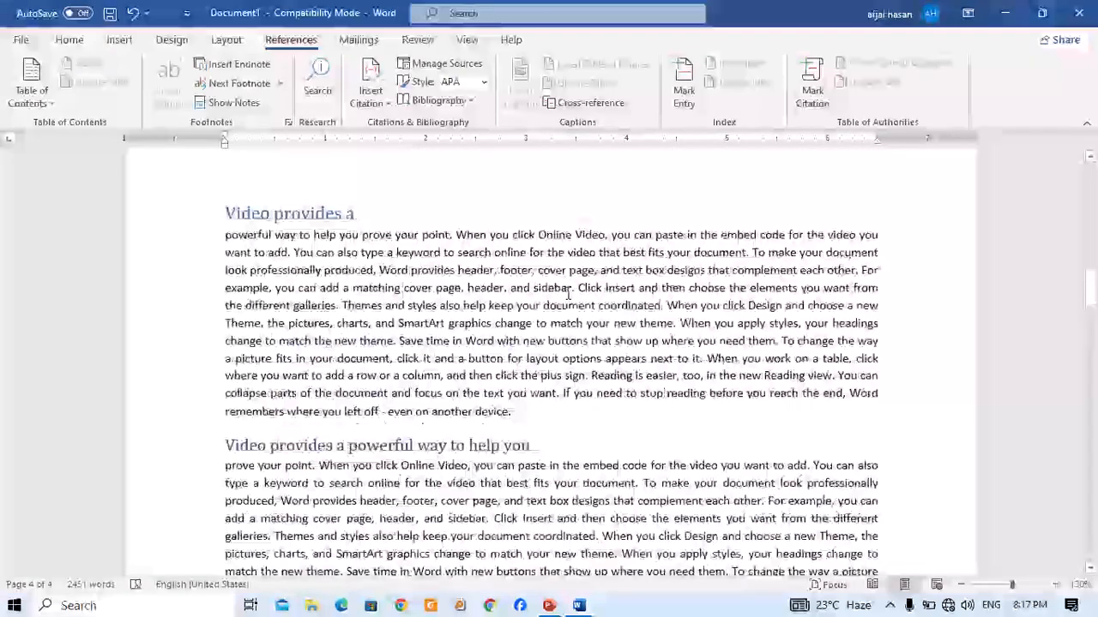
{"action": "scroll", "coordinate": [568, 293], "scroll_direction": "up", "scroll_amount": 1}
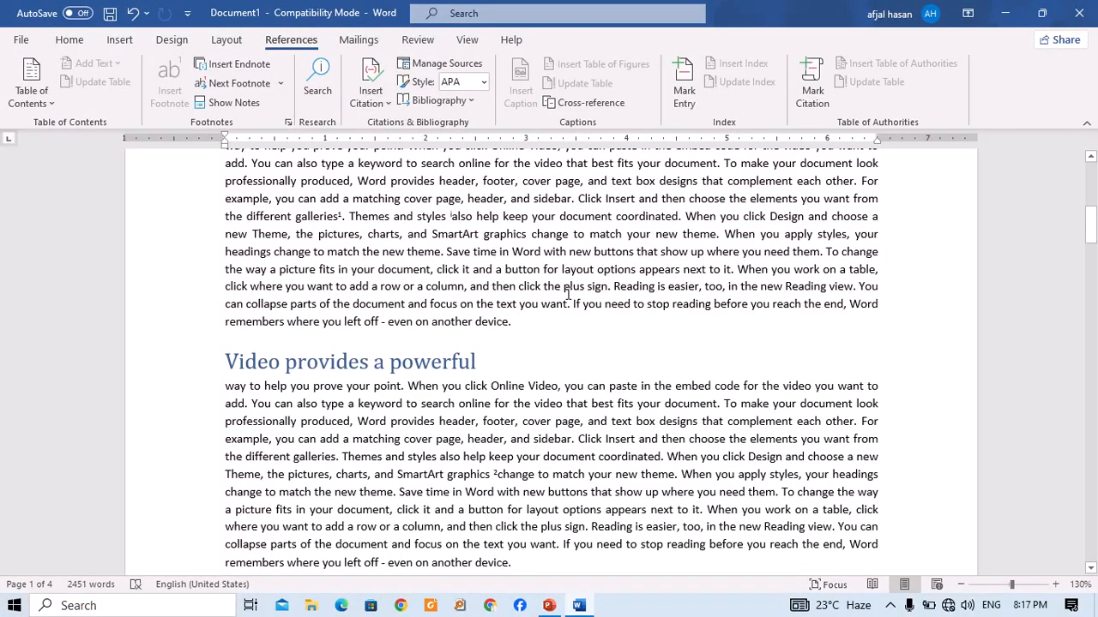
{"action": "scroll", "coordinate": [515, 275], "scroll_direction": "up", "scroll_amount": 6}
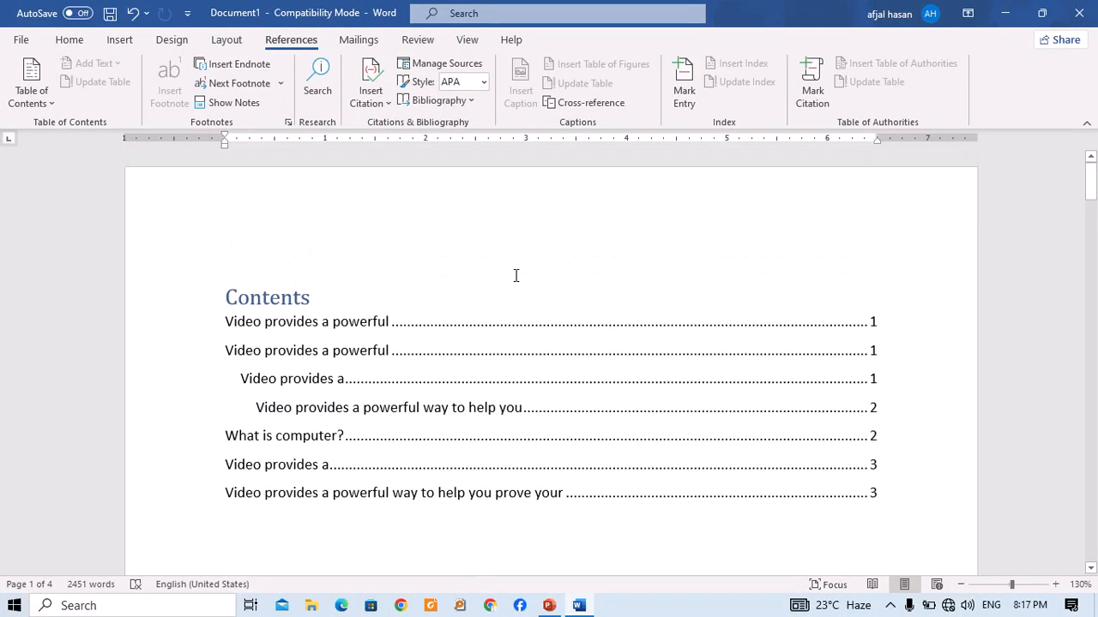
Step: Add an empty paragraph between the table of contents and the first 'Video provides a powerful' heading
{"action": "left_click", "coordinate": [502, 277]}
{"action": "scroll", "coordinate": [503, 277], "scroll_direction": "down", "scroll_amount": 5}
{"action": "scroll", "coordinate": [503, 277], "scroll_direction": "down", "scroll_amount": 2}
{"action": "scroll", "coordinate": [483, 335], "scroll_direction": "up", "scroll_amount": 4}
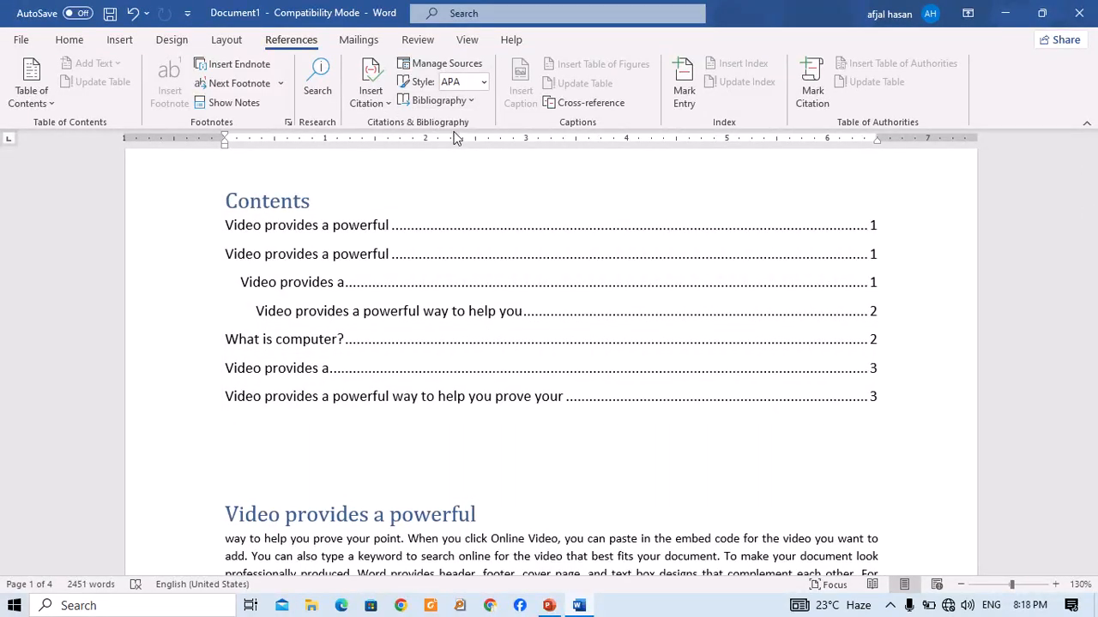
{"action": "left_click", "coordinate": [368, 234]}
{"action": "scroll", "coordinate": [294, 280], "scroll_direction": "down", "scroll_amount": 4}
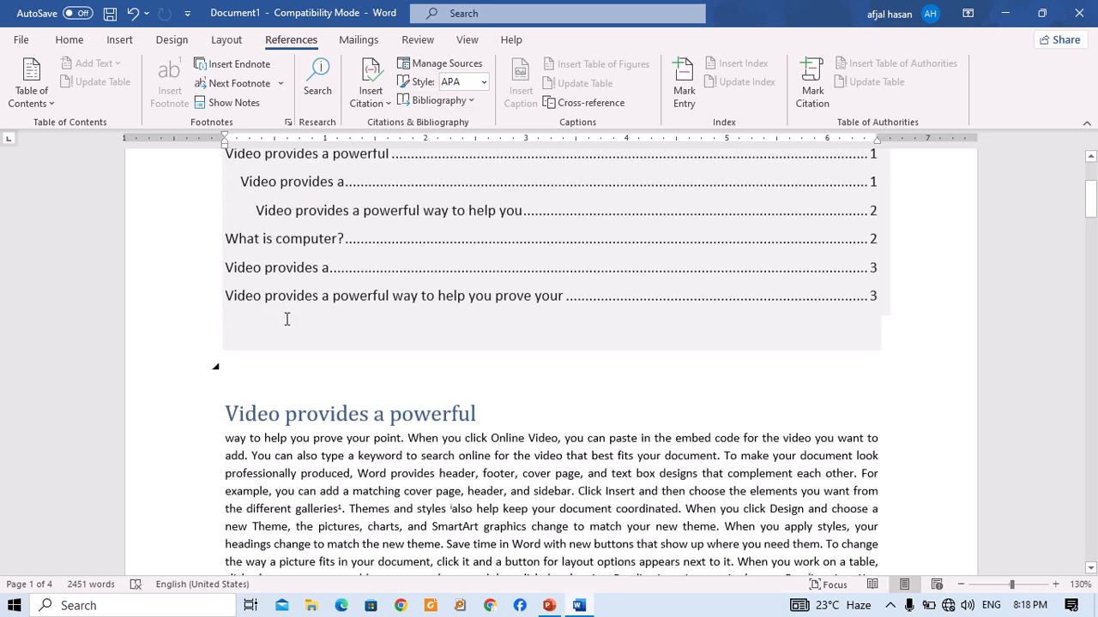
{"action": "scroll", "coordinate": [288, 324], "scroll_direction": "down", "scroll_amount": 4}
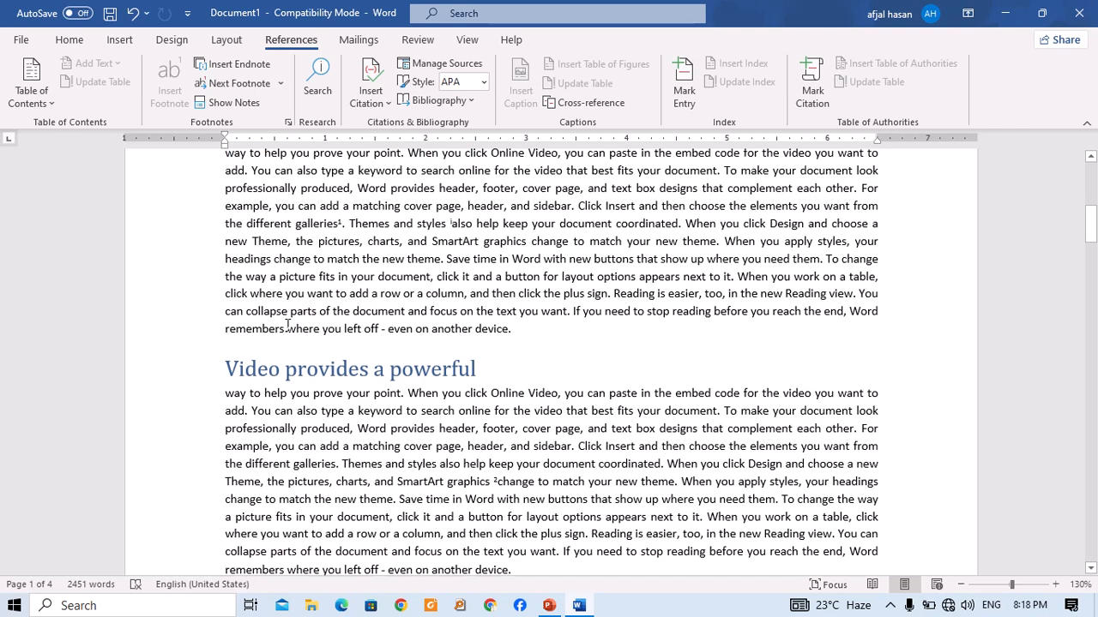
{"action": "scroll", "coordinate": [289, 323], "scroll_direction": "up", "scroll_amount": 5}
{"action": "left_click", "coordinate": [240, 332]}
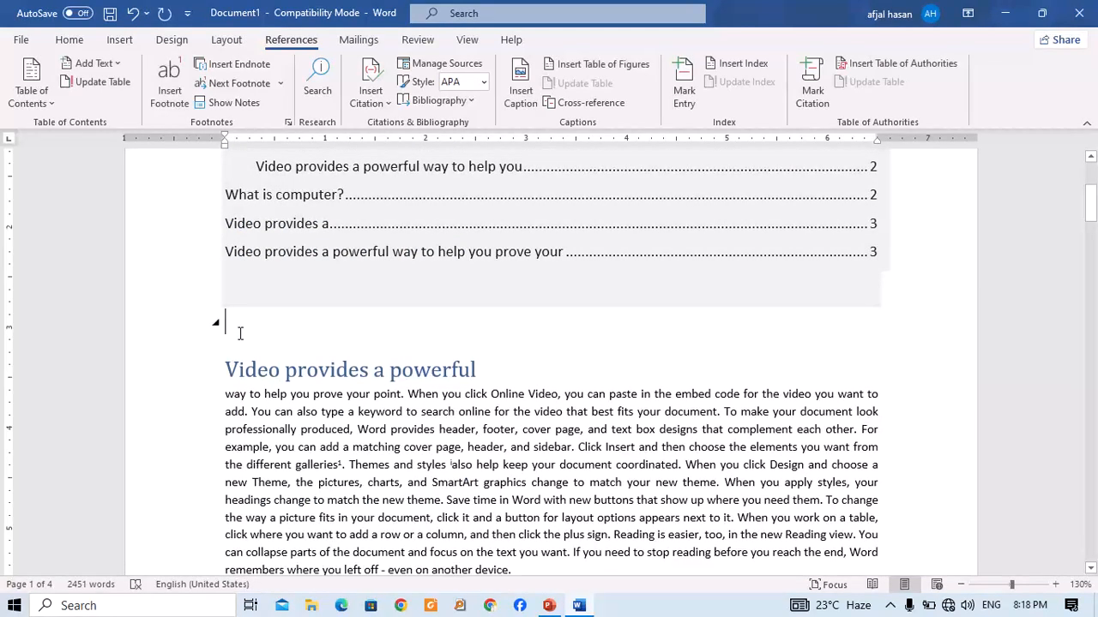
{"action": "key", "text": "Return"}
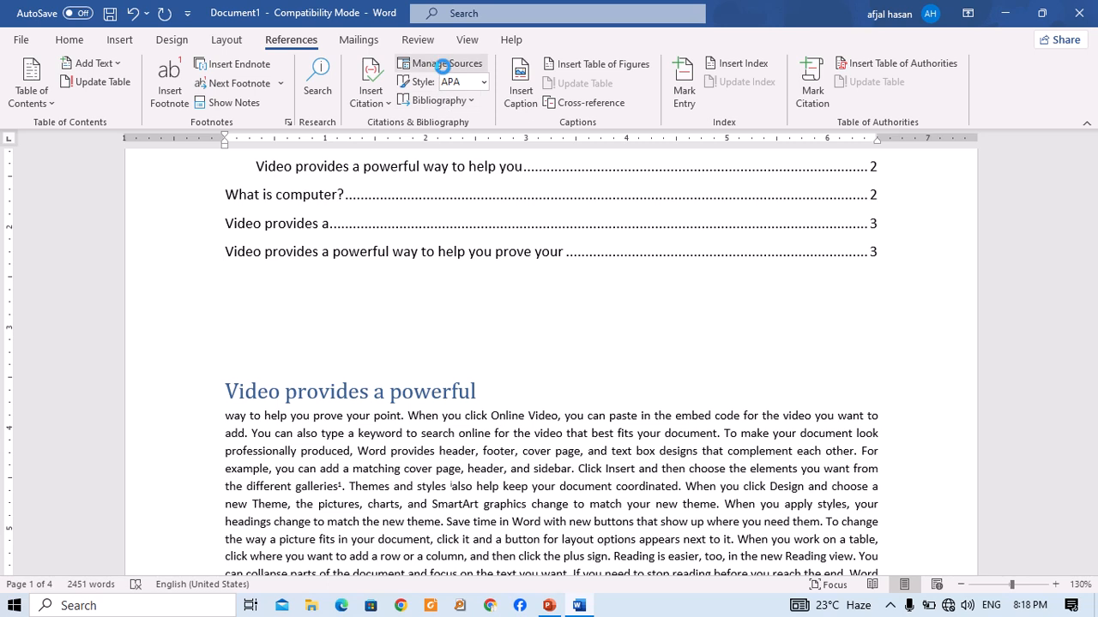
Step: Open the source manager and look in the bibliography folder for an existing source list
{"action": "left_click", "coordinate": [431, 60]}
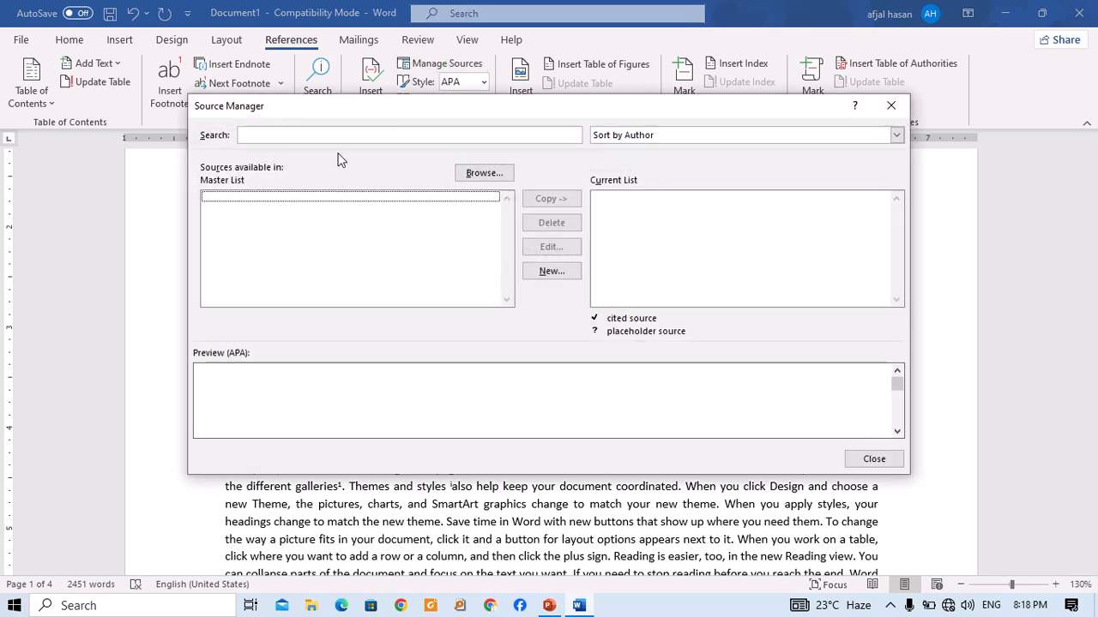
{"action": "left_click", "coordinate": [489, 176]}
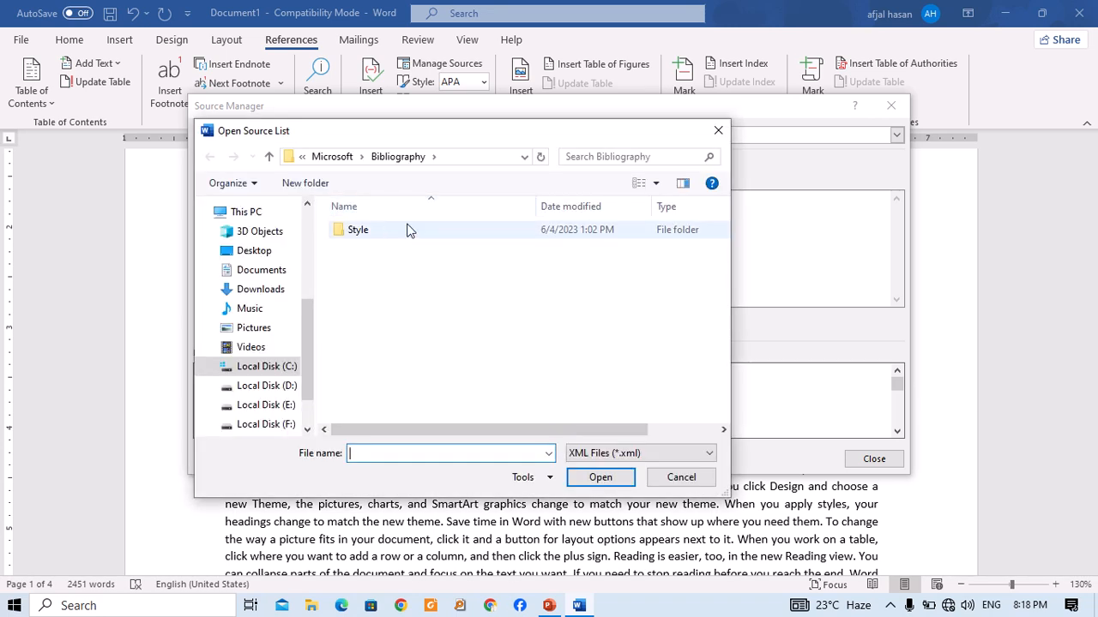
{"action": "key", "text": "Escape"}
Step: Start a new source of type Book and fill in the author's full name
{"action": "left_click", "coordinate": [546, 273]}
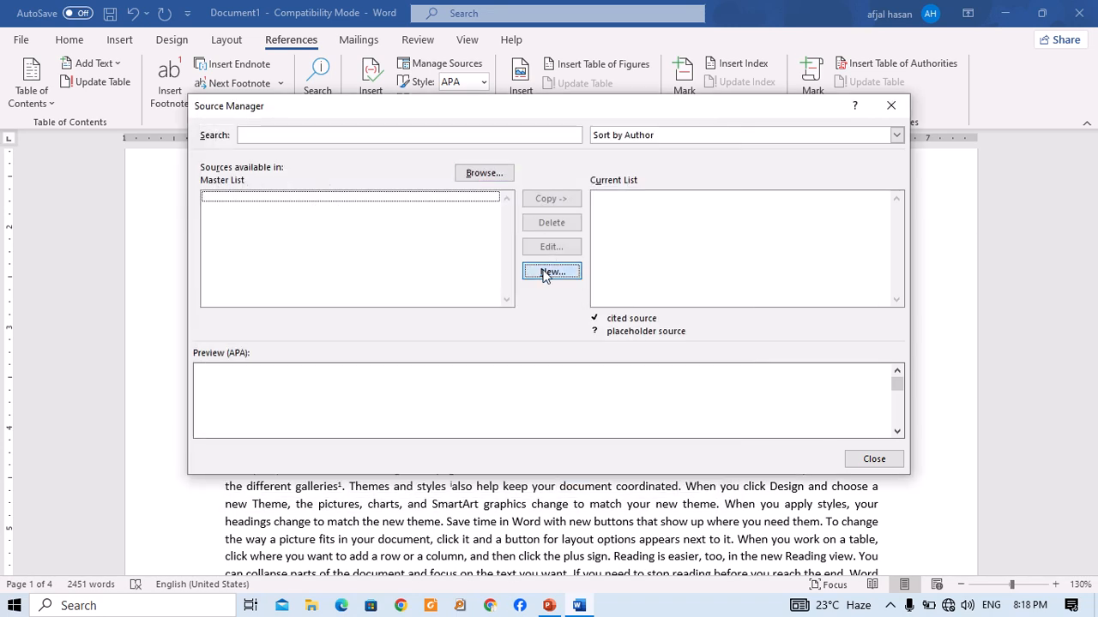
{"action": "key", "text": "Escape"}
{"action": "left_click", "coordinate": [542, 274]}
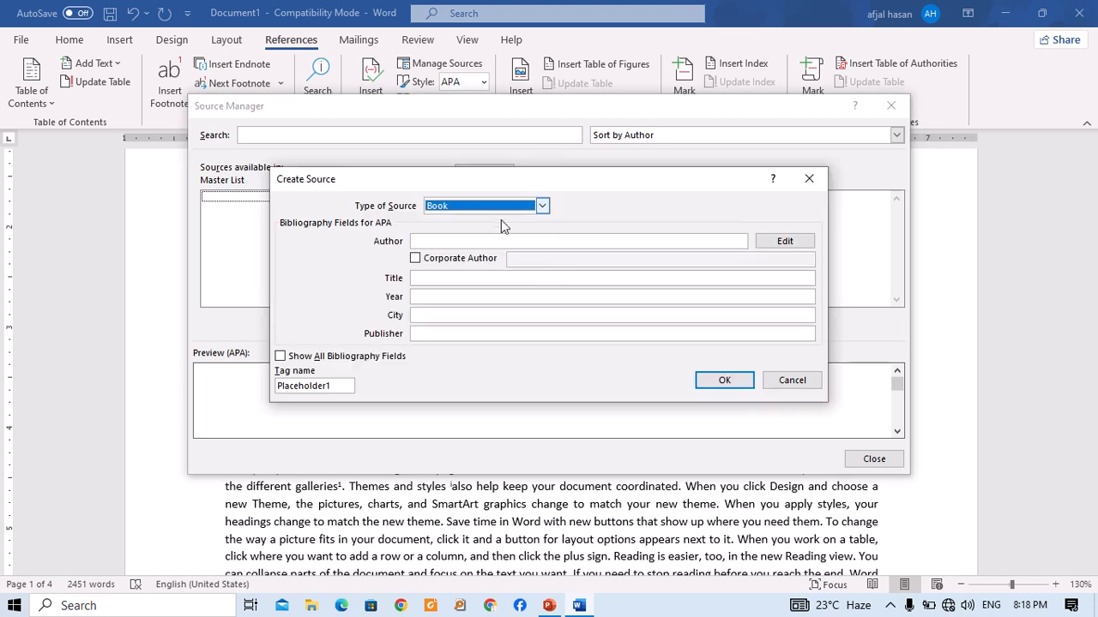
{"action": "left_click", "coordinate": [503, 210]}
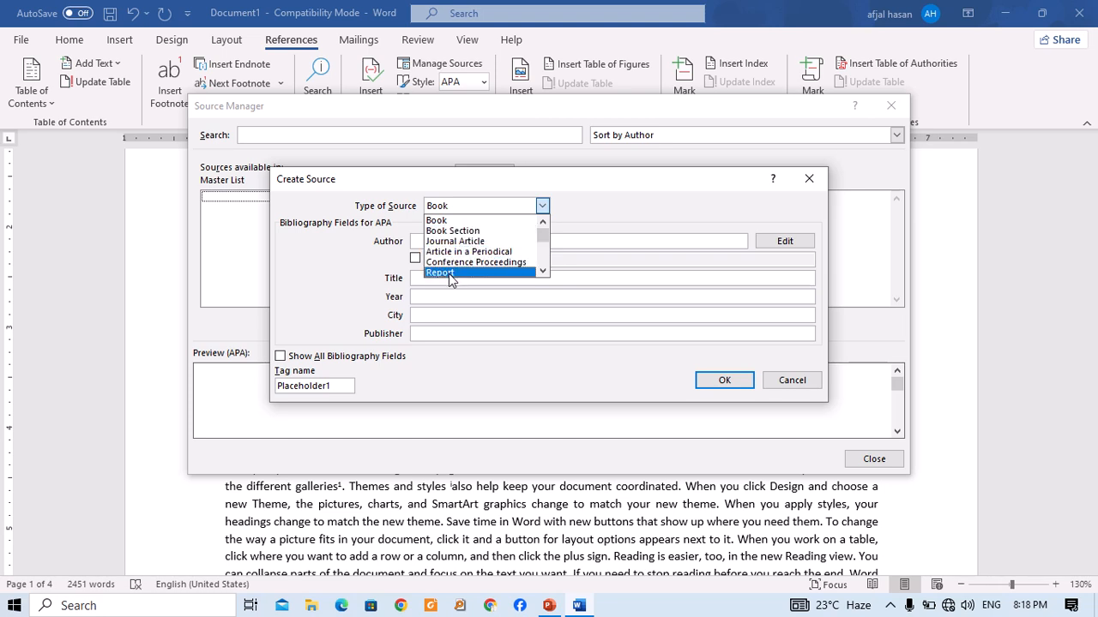
{"action": "left_click", "coordinate": [459, 221]}
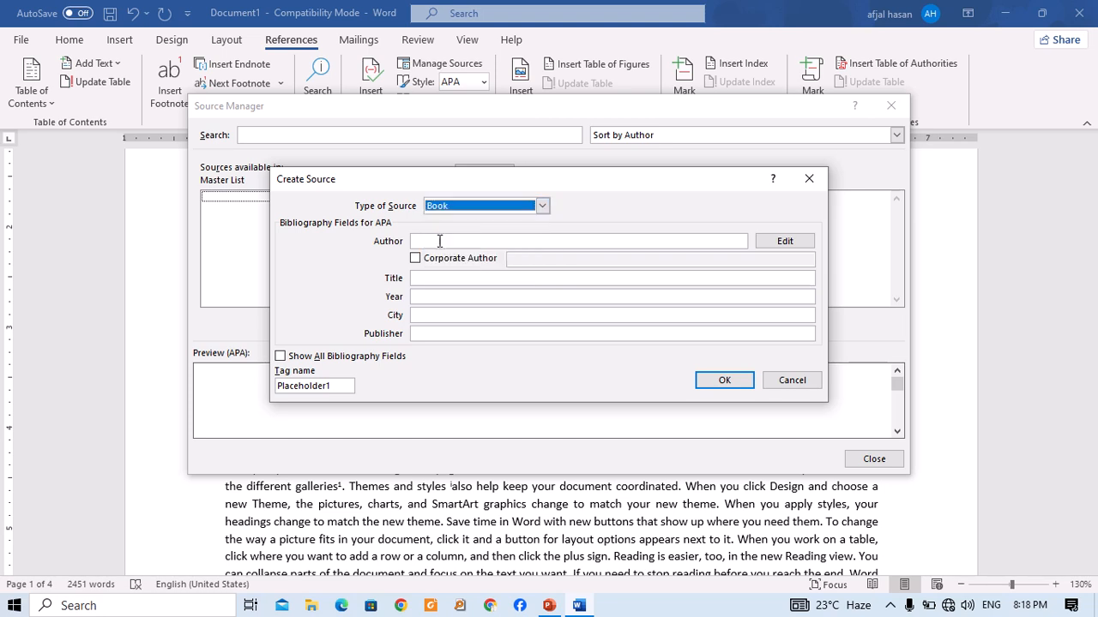
{"action": "left_click", "coordinate": [439, 241]}
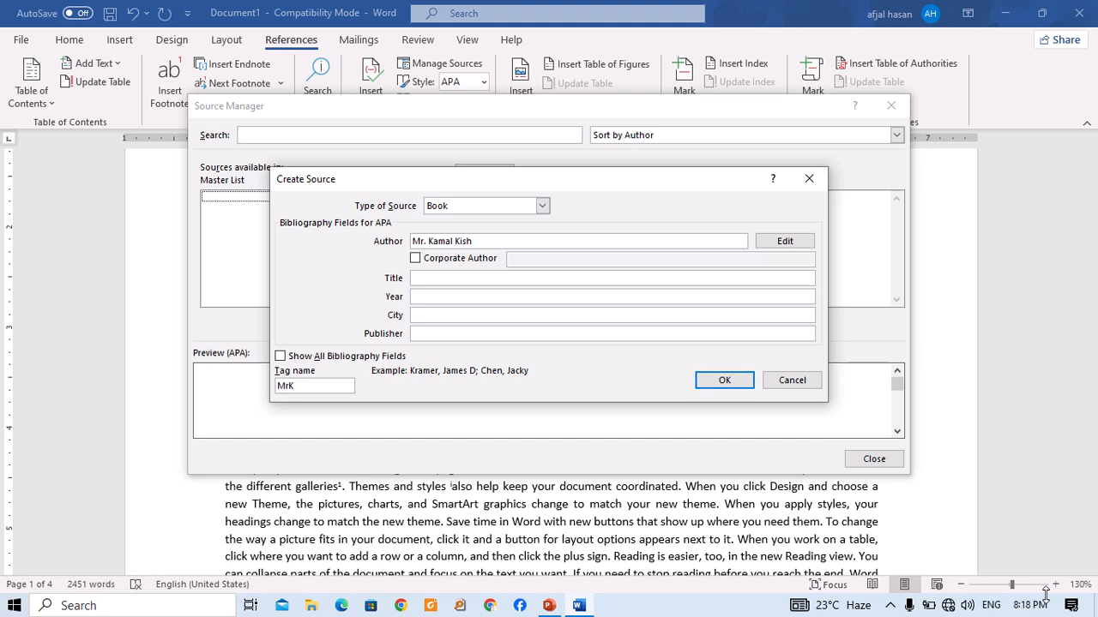
{"action": "type", "text": "e"}
Step: Enter 'The Junlge book' as the new source's title and 2025 as its year
{"action": "left_click", "coordinate": [427, 277]}
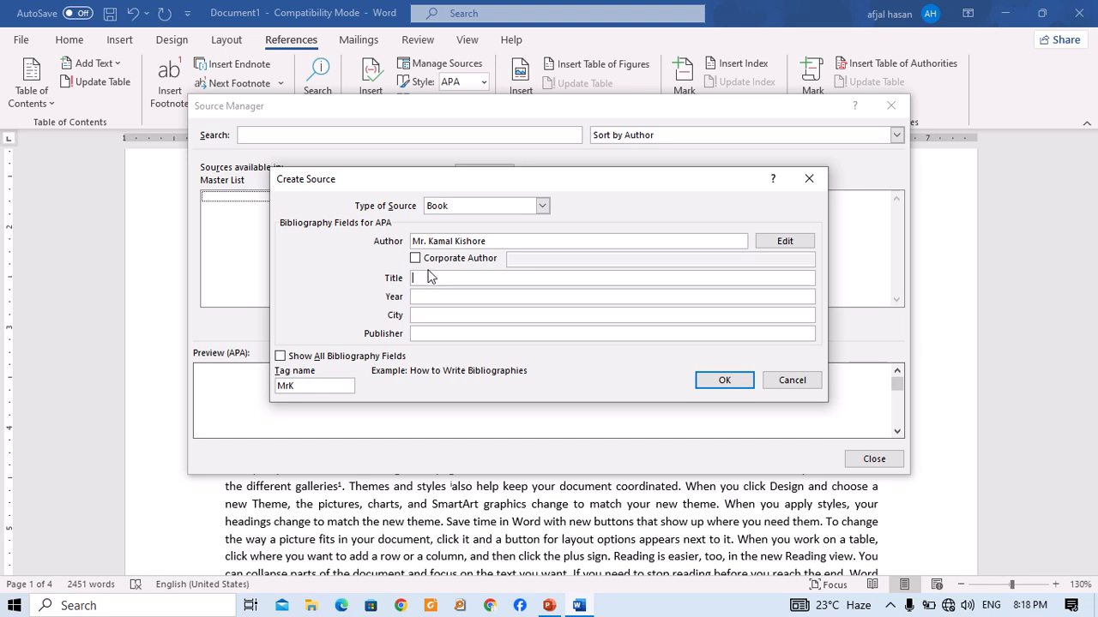
{"action": "type", "text": "20"}
{"action": "key", "text": "BackSpace"}
{"action": "key", "text": "BackSpace"}
{"action": "key", "text": "BackSpace"}
{"action": "type", "text": "The Jun"}
{"action": "key", "text": "Tab"}
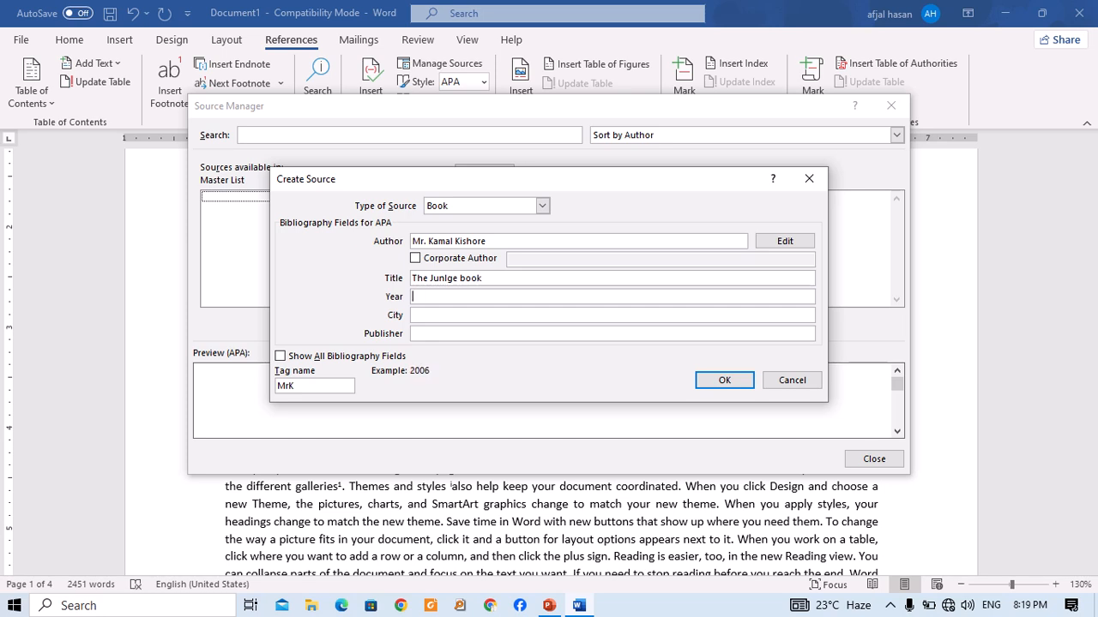
{"action": "type", "text": "2022"}
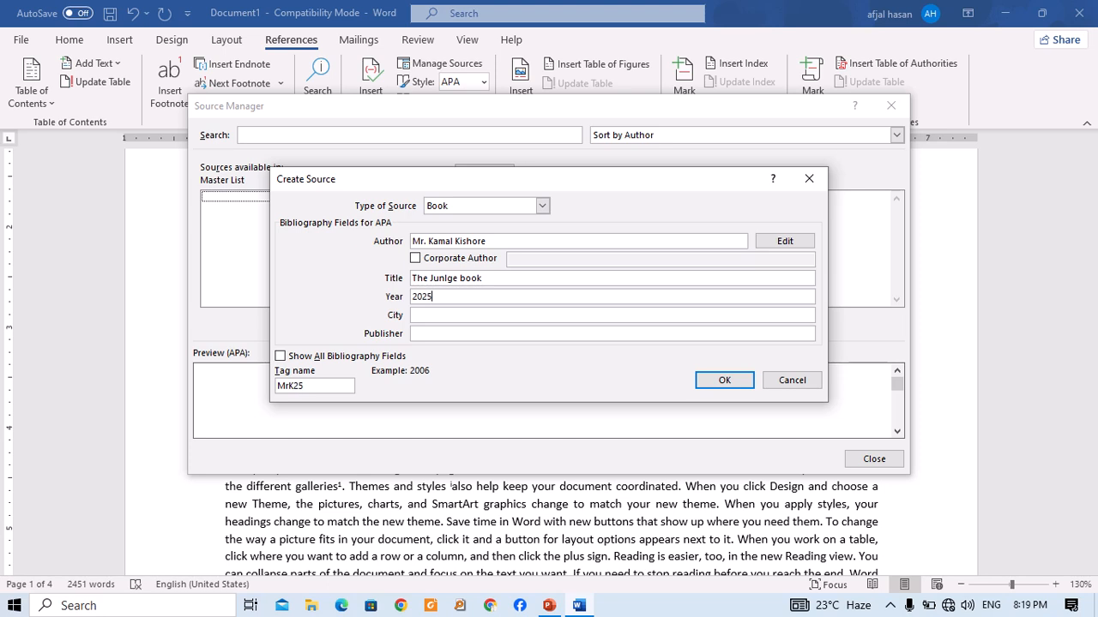
Step: Set the source's city to Prayagraj and its publisher to 'Bala ji Publication', and save the source
{"action": "key", "text": "Tab"}
{"action": "left_click", "coordinate": [440, 333]}
{"action": "type", "text": "Ba"}
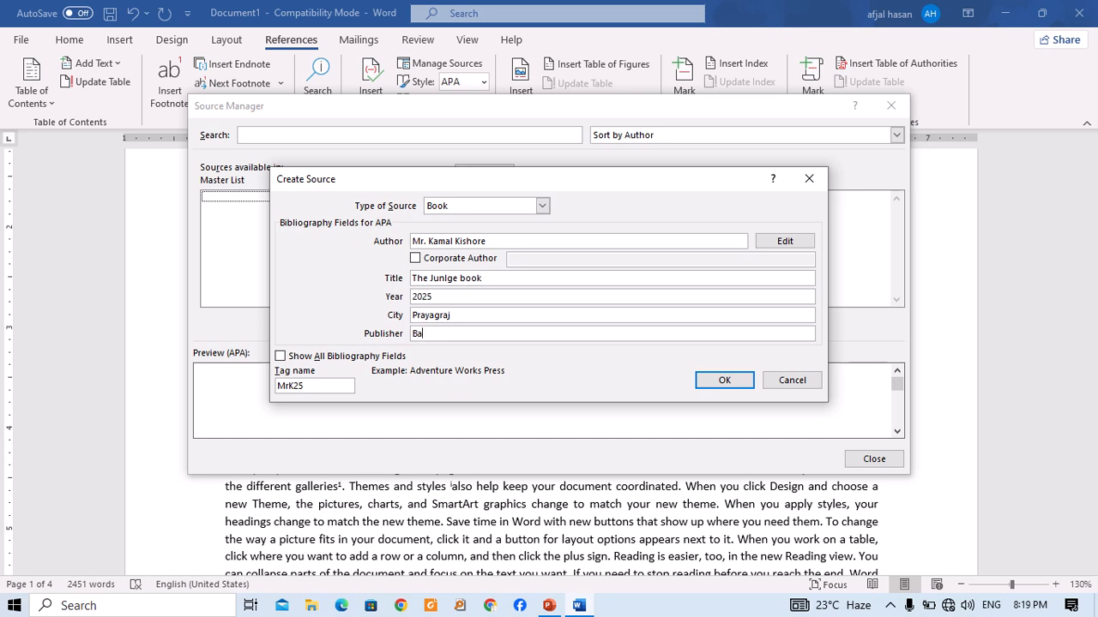
{"action": "type", "text": "la ji Publication"}
{"action": "left_click", "coordinate": [716, 382]}
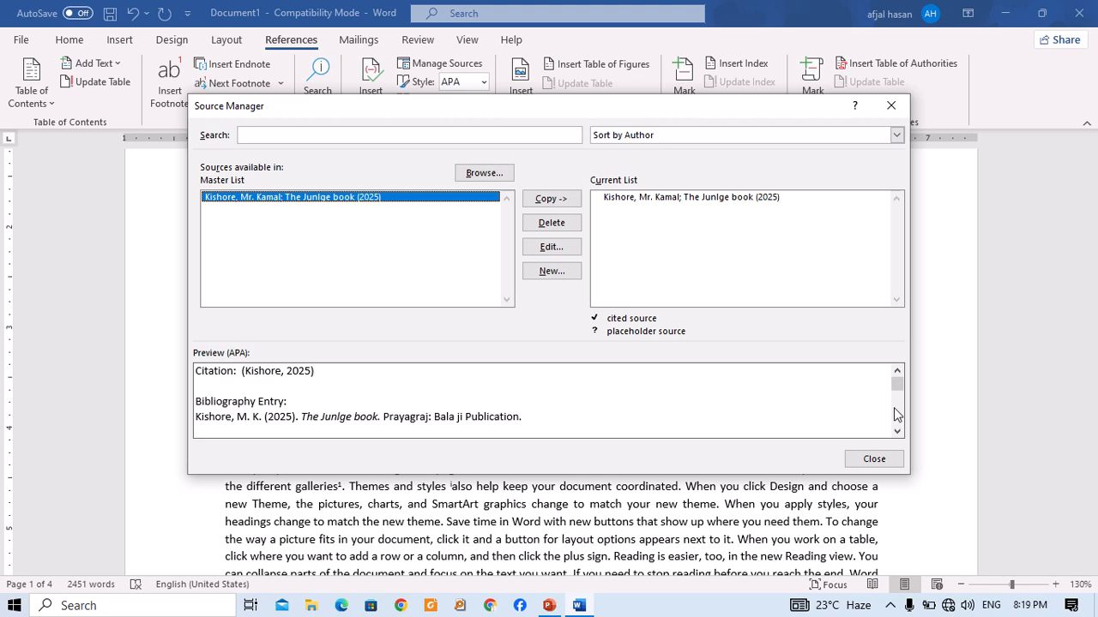
Step: Close the source manager and cite 'The Junlge book' in the empty paragraph above the 'Video provides a powerful' heading
{"action": "left_click", "coordinate": [867, 458]}
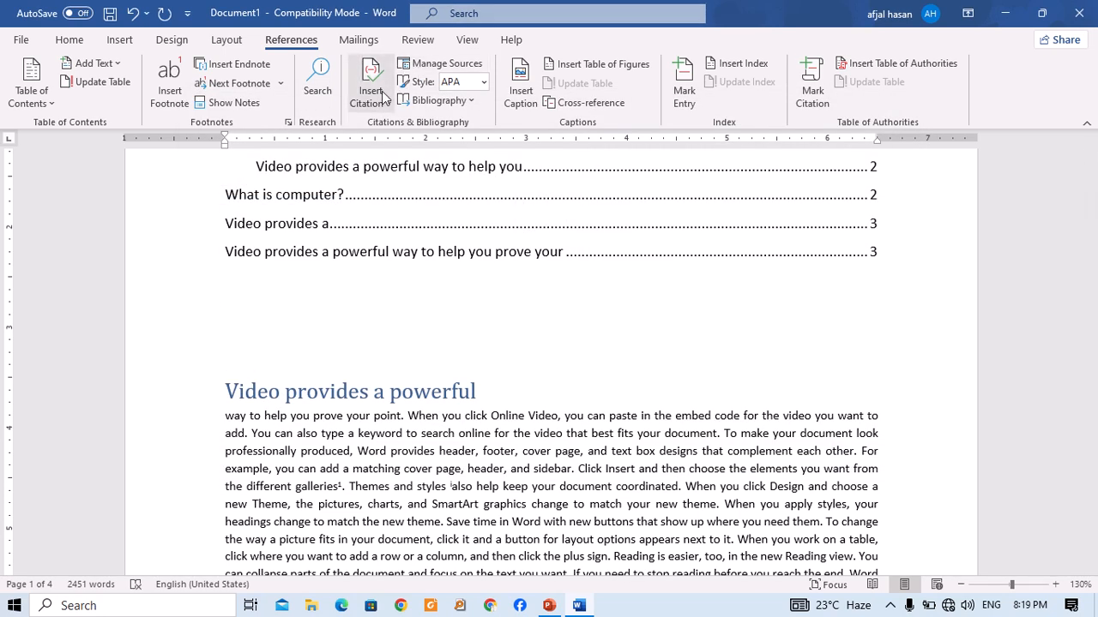
{"action": "left_click", "coordinate": [383, 101]}
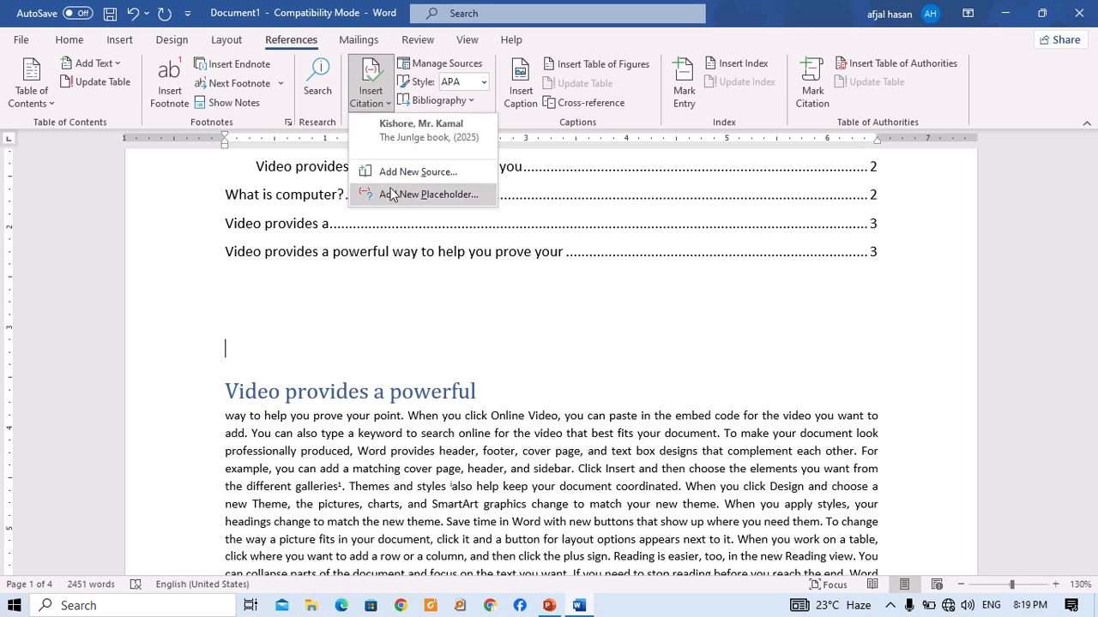
{"action": "left_click", "coordinate": [444, 144]}
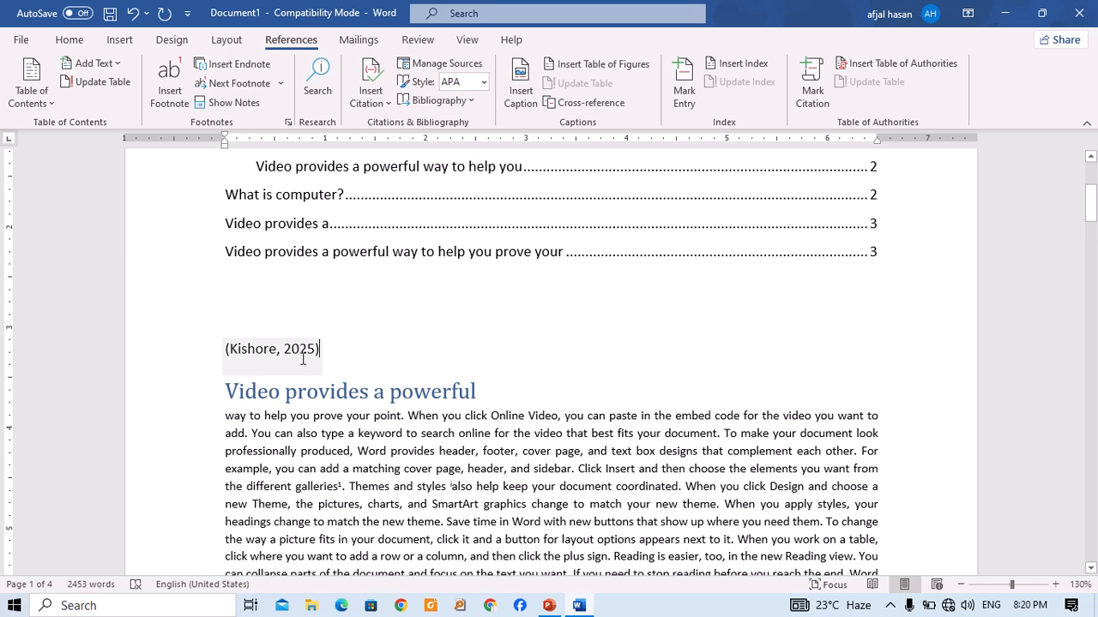
Step: Select the inserted citation and try the Chicago and ISO 690 - First Element and Date citation styles on it
{"action": "left_click", "coordinate": [309, 353]}
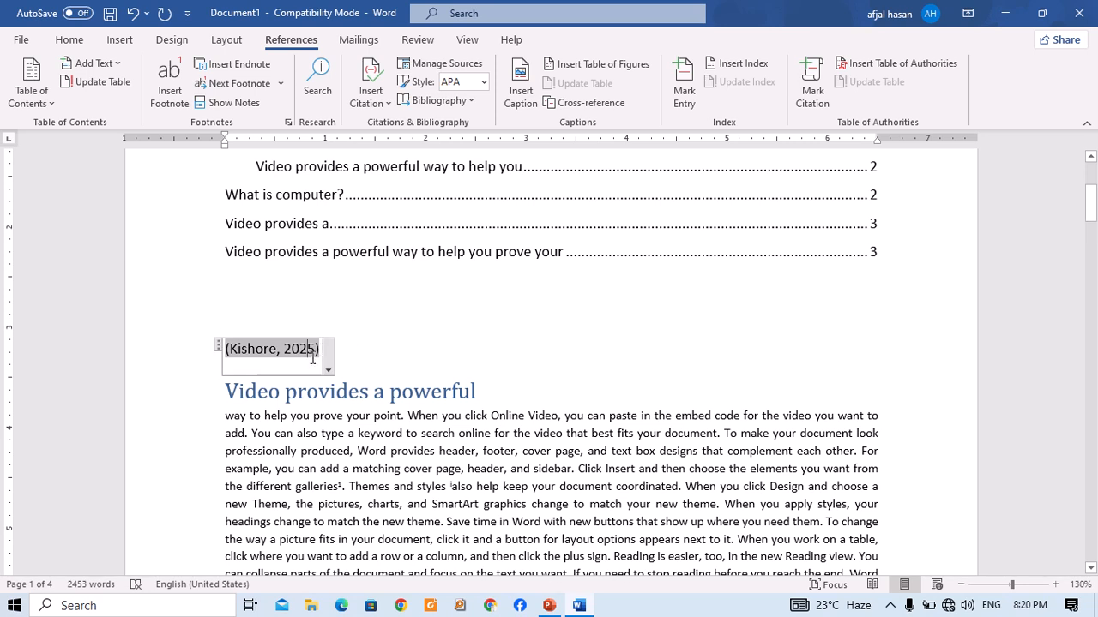
{"action": "left_click", "coordinate": [361, 350]}
{"action": "left_click", "coordinate": [299, 349]}
{"action": "left_click", "coordinate": [483, 82]}
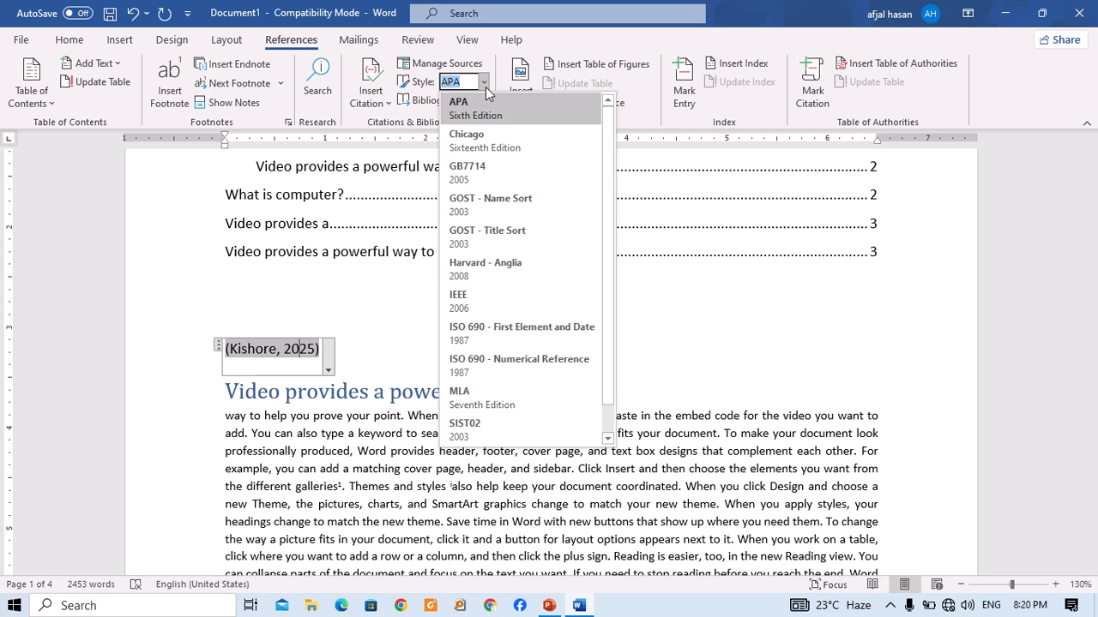
{"action": "left_click", "coordinate": [486, 137]}
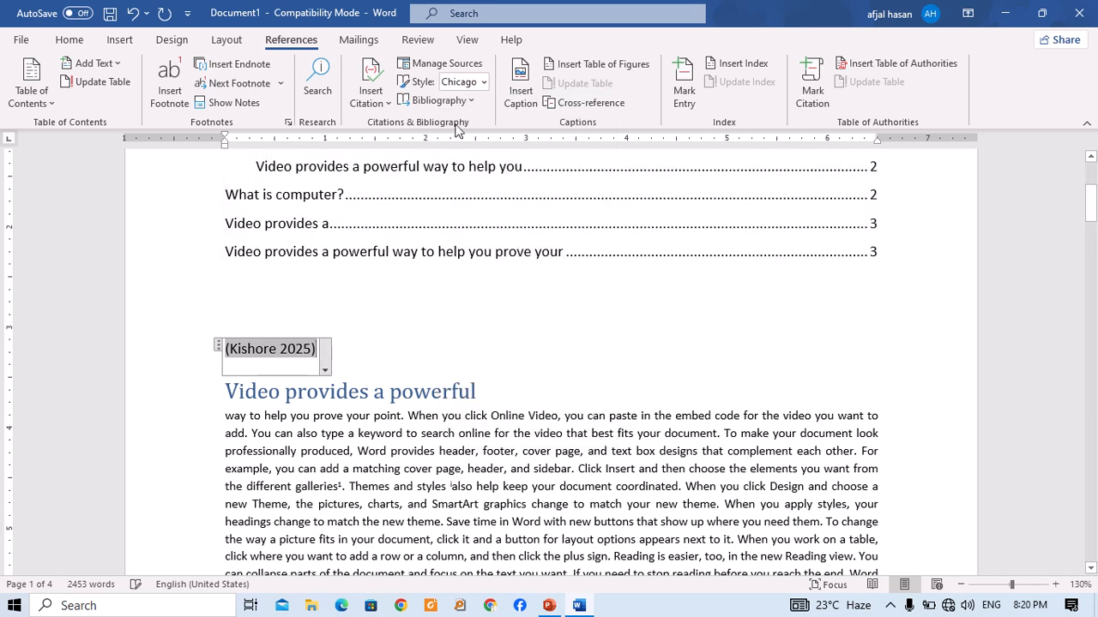
{"action": "left_click", "coordinate": [485, 82]}
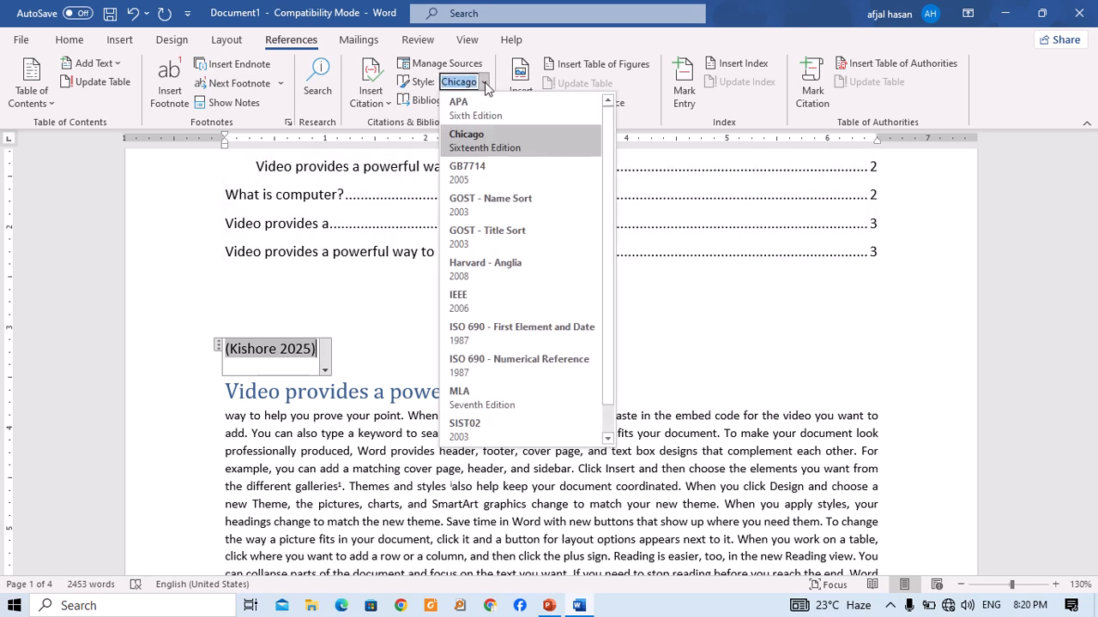
{"action": "left_click", "coordinate": [486, 333]}
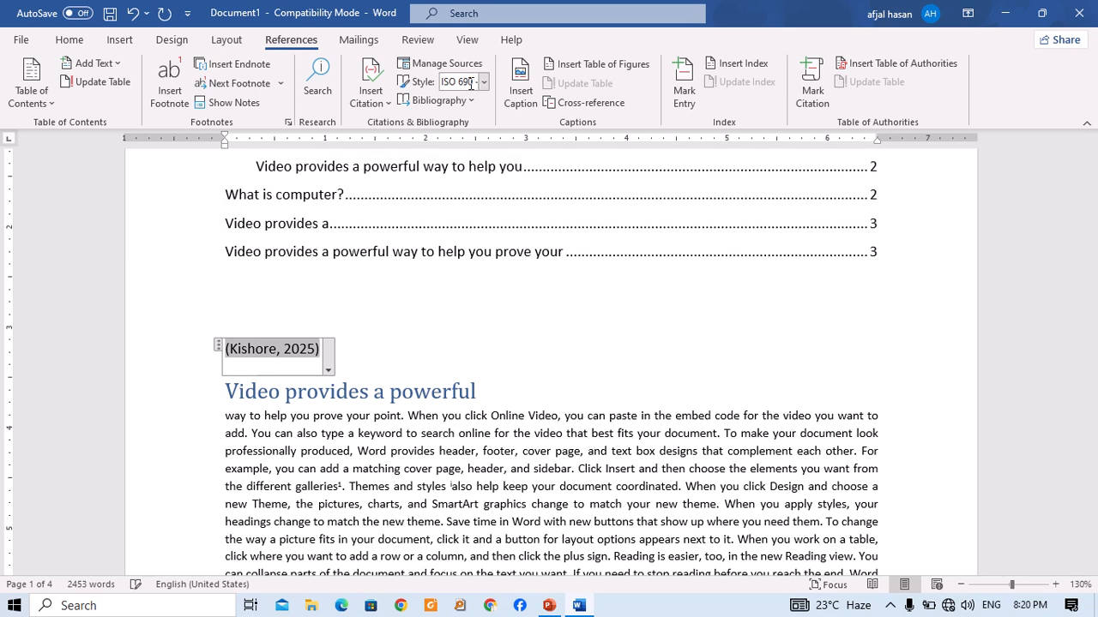
Step: Switch the citation style to GOST - Name Sort and back to ISO 690 - First Element and Date
{"action": "left_click", "coordinate": [470, 83]}
{"action": "left_click", "coordinate": [483, 82]}
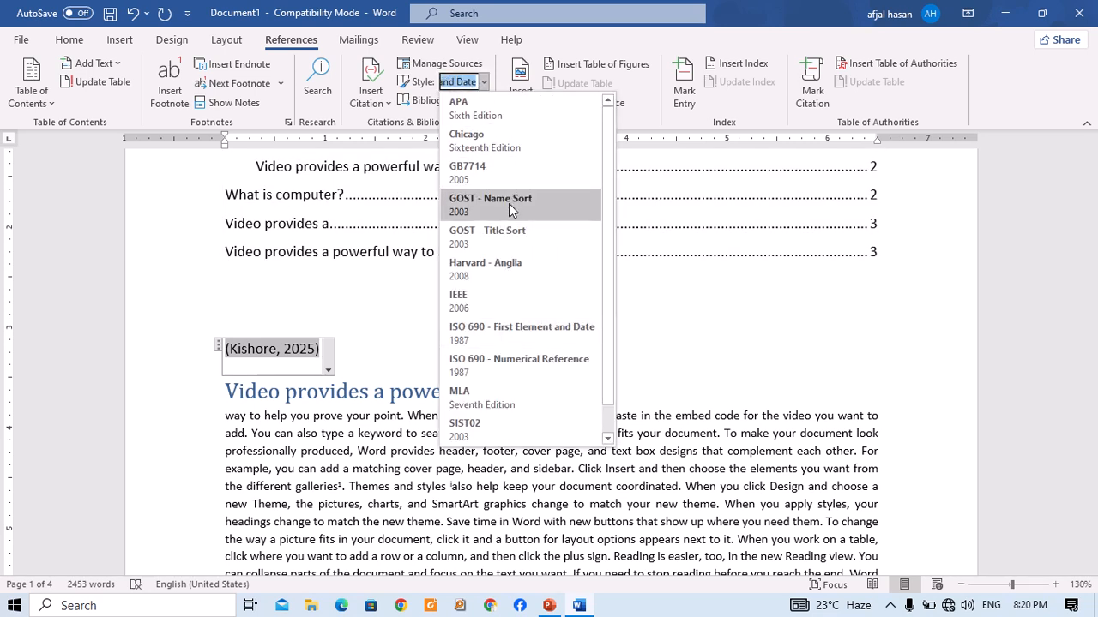
{"action": "left_click", "coordinate": [509, 203]}
{"action": "left_click", "coordinate": [470, 83]}
{"action": "left_click", "coordinate": [484, 82]}
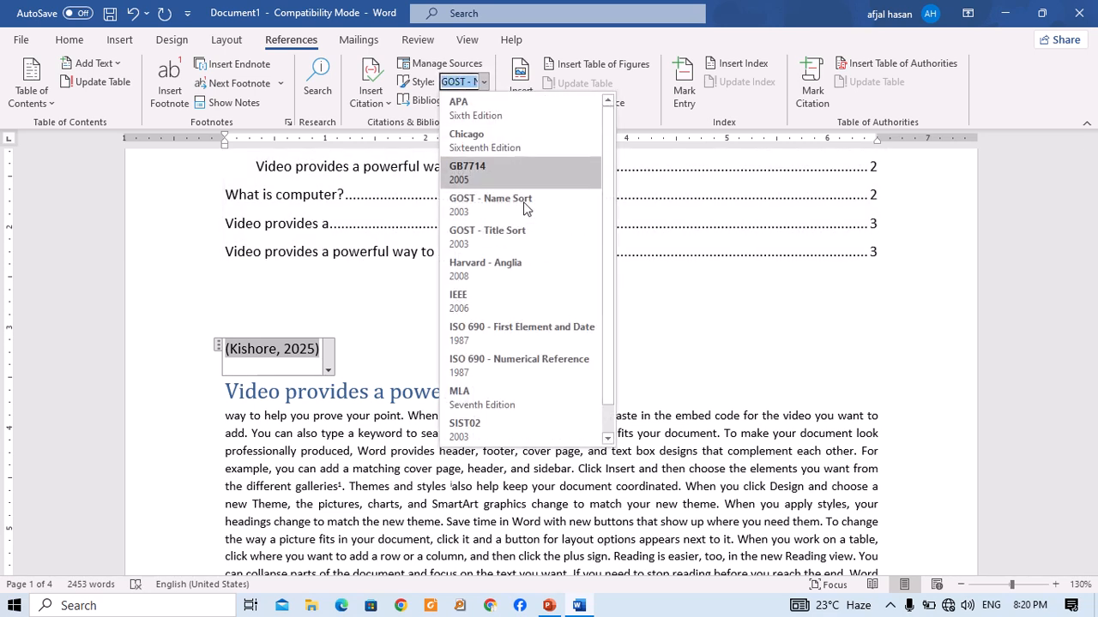
{"action": "left_click", "coordinate": [506, 331]}
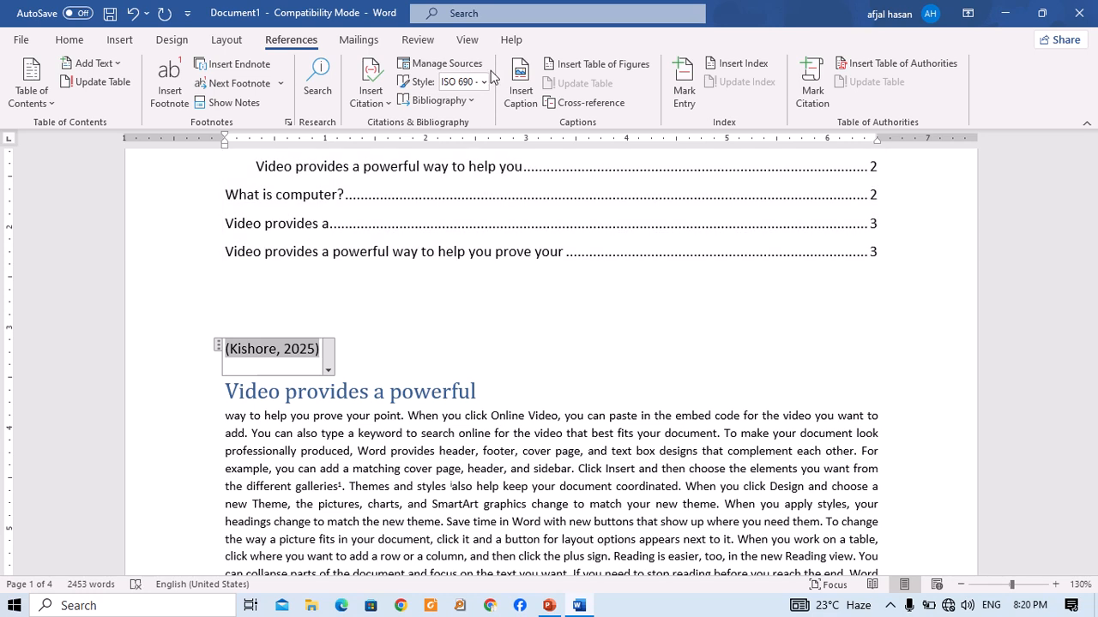
Step: Try the MLA citation style and switch the document's citation style to Turabian
{"action": "left_click", "coordinate": [440, 63]}
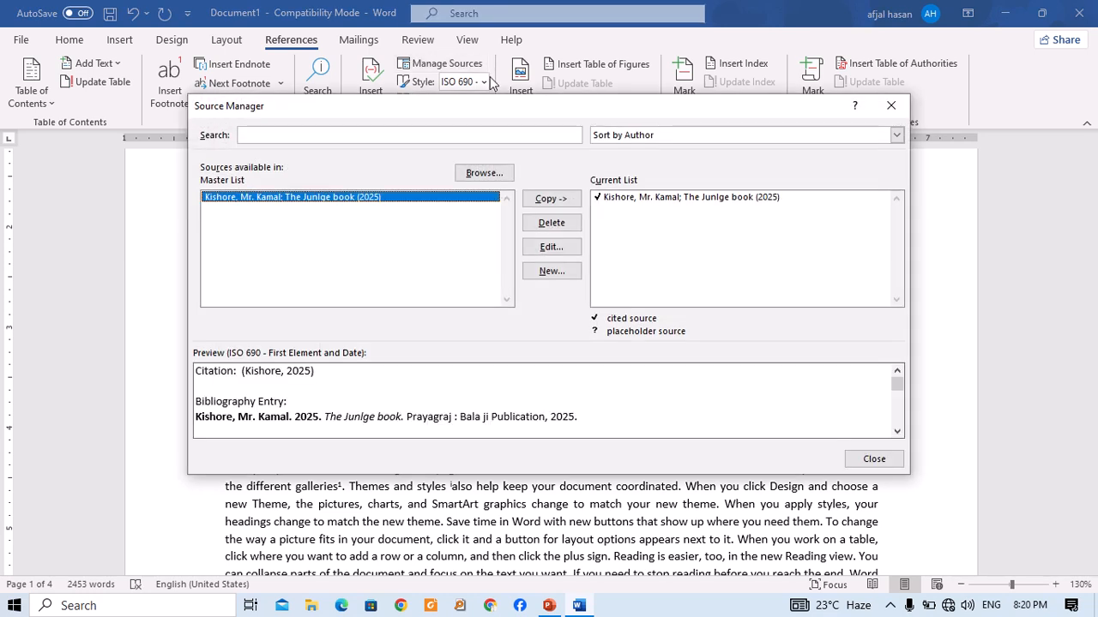
{"action": "key", "text": "Escape"}
{"action": "left_click", "coordinate": [484, 82]}
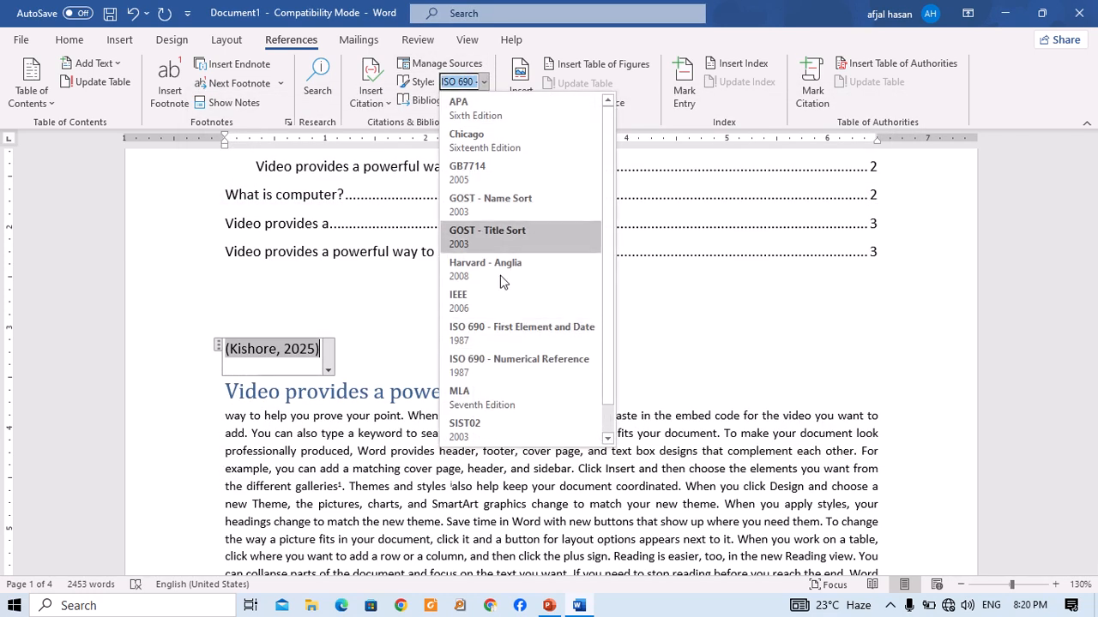
{"action": "left_click", "coordinate": [506, 369]}
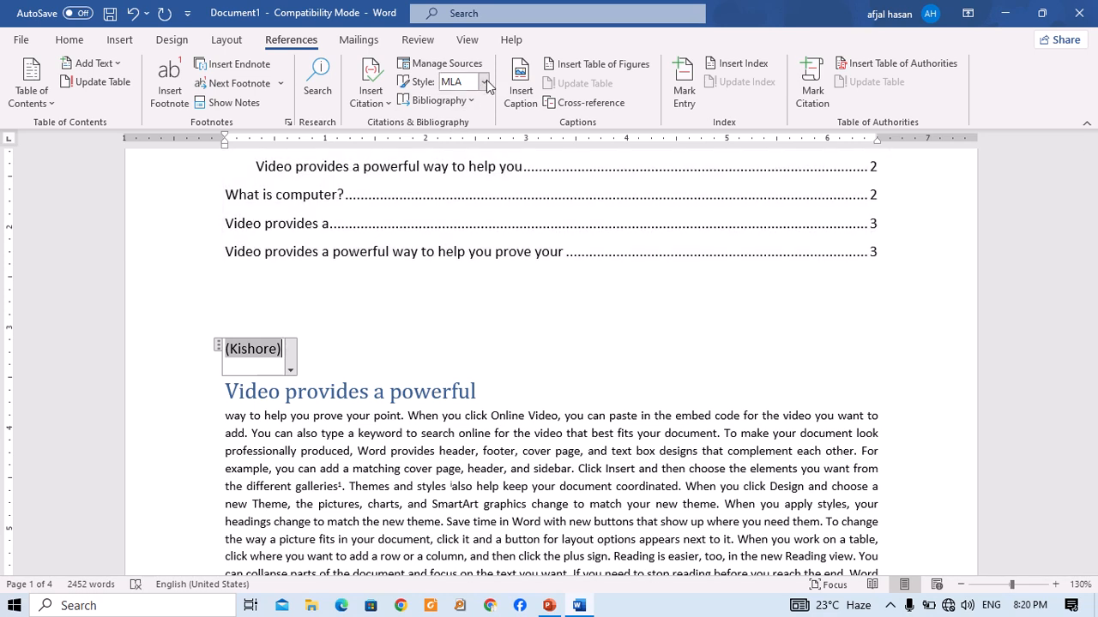
{"action": "left_click", "coordinate": [483, 82]}
{"action": "scroll", "coordinate": [499, 395], "scroll_direction": "down", "scroll_amount": 1}
{"action": "left_click", "coordinate": [497, 415]}
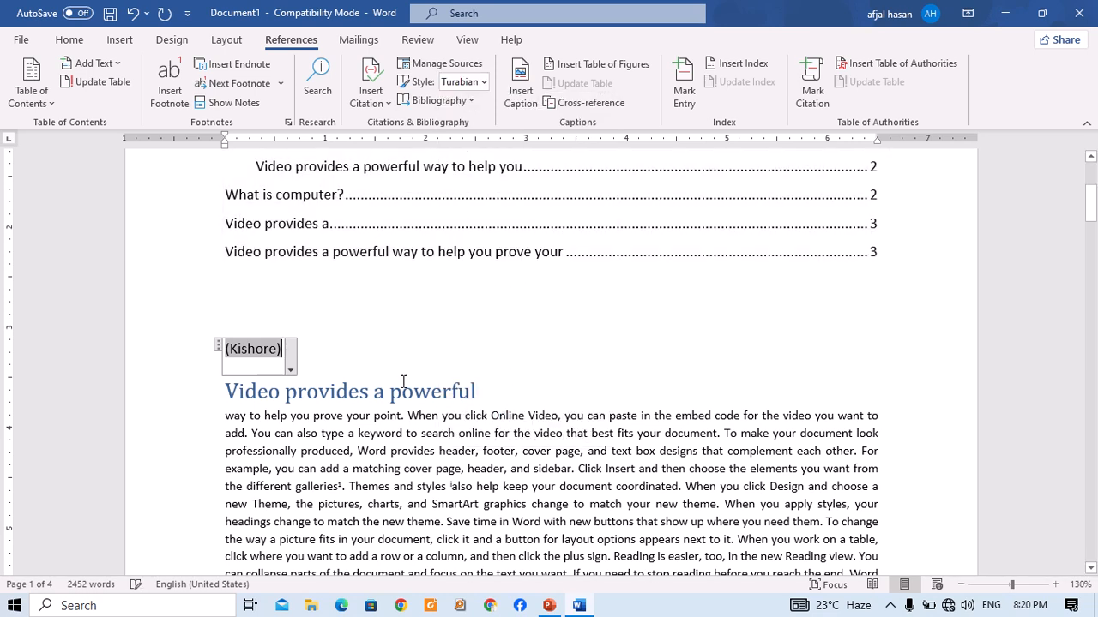
Step: Add an empty paragraph below the citation and insert the built-in Bibliography there
{"action": "left_click", "coordinate": [360, 390]}
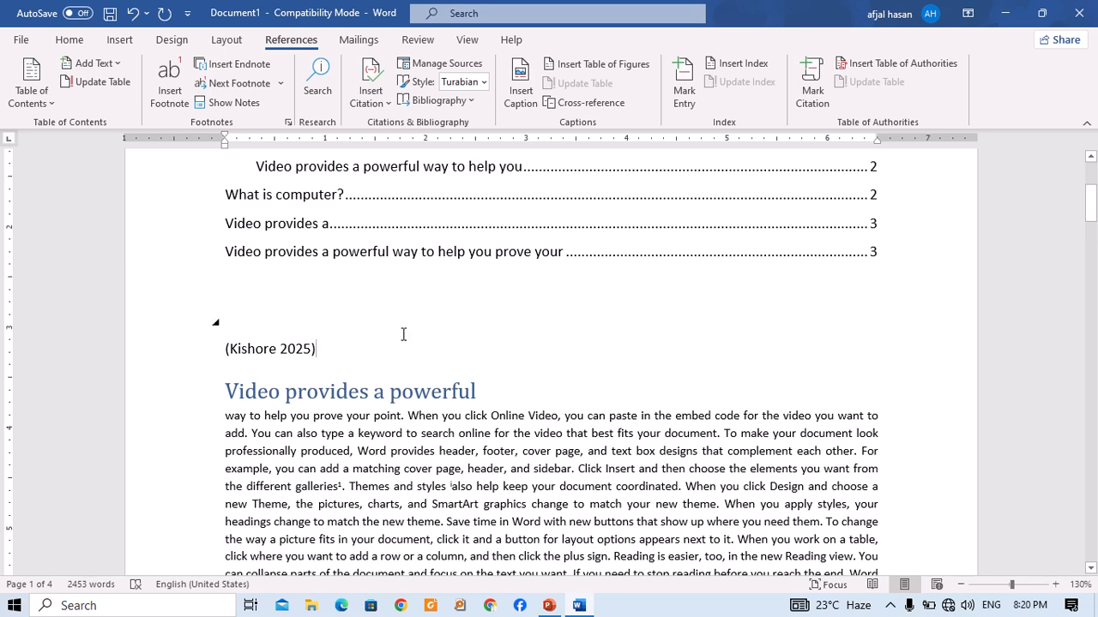
{"action": "key", "text": "Return"}
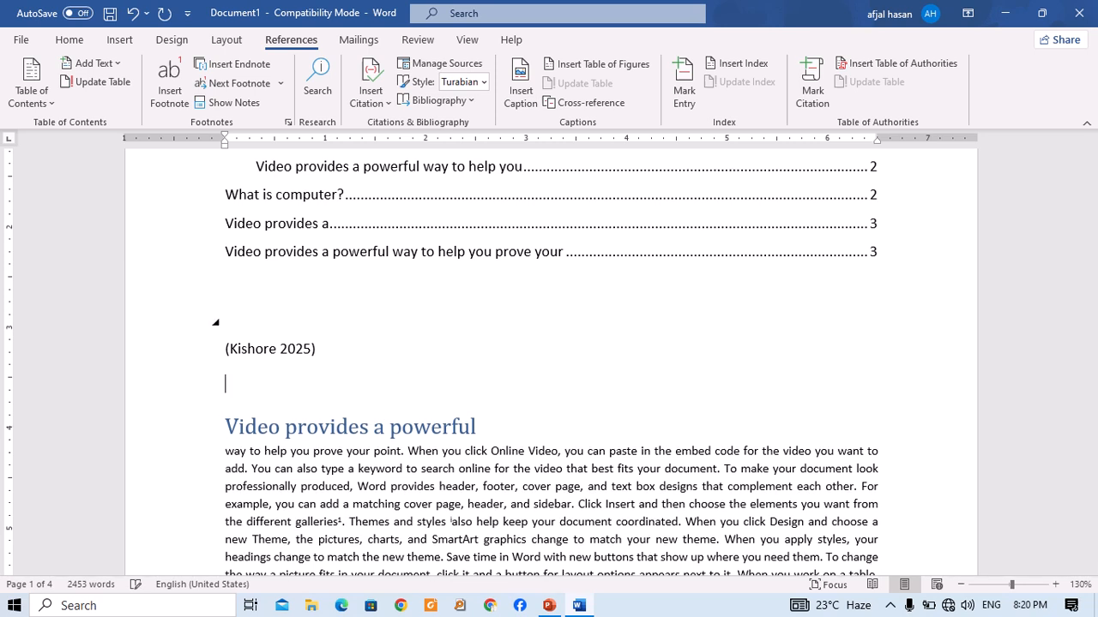
{"action": "left_click", "coordinate": [444, 102]}
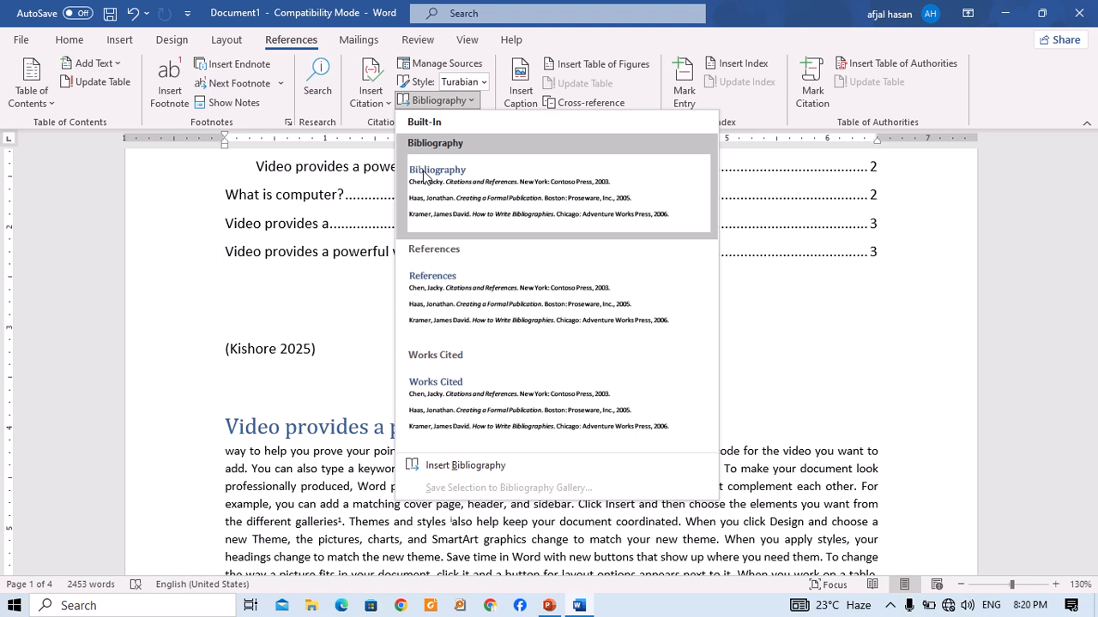
{"action": "left_click", "coordinate": [433, 177]}
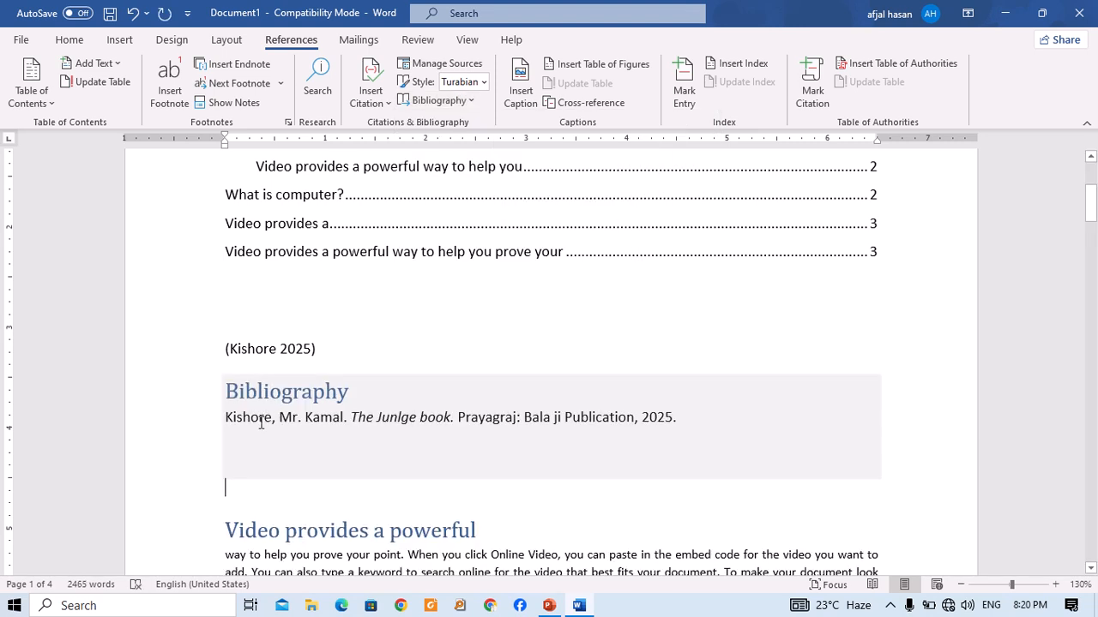
Step: Try the ISO 690 - Numerical Reference and GB7714 styles on the bibliography, and set the document's citation style to Chicago
{"action": "left_click", "coordinate": [260, 418]}
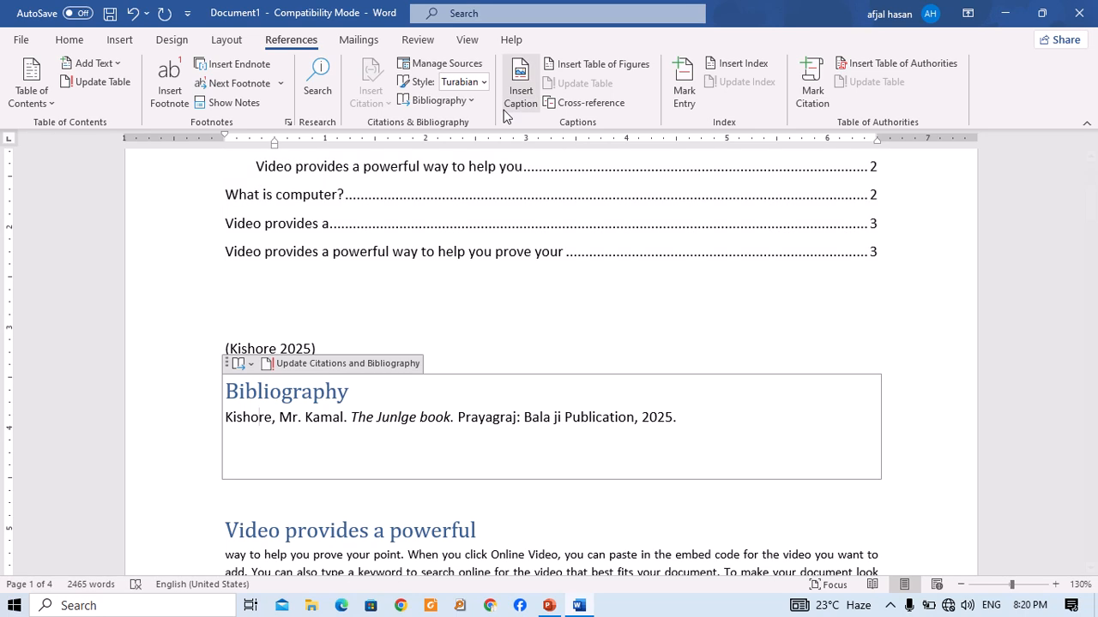
{"action": "left_click", "coordinate": [483, 81]}
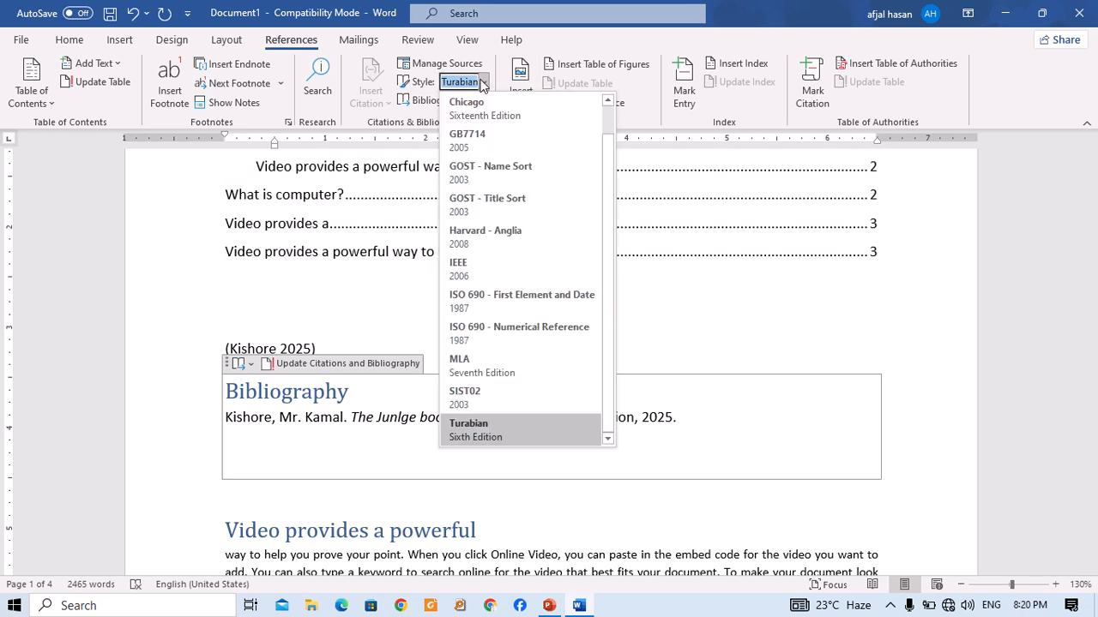
{"action": "left_click", "coordinate": [463, 330]}
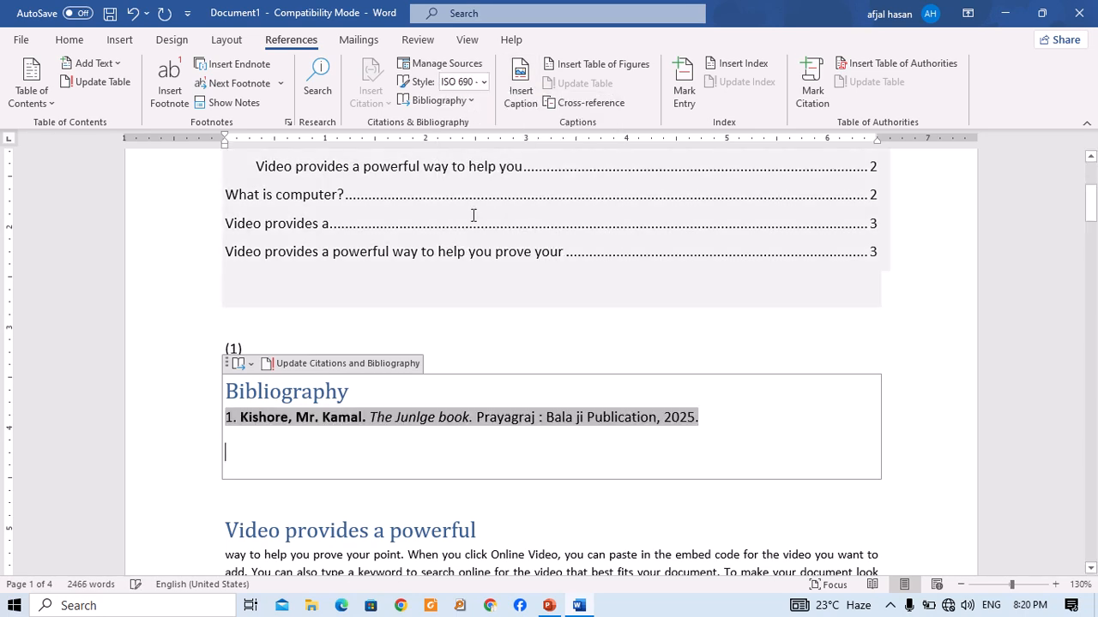
{"action": "left_click", "coordinate": [484, 81]}
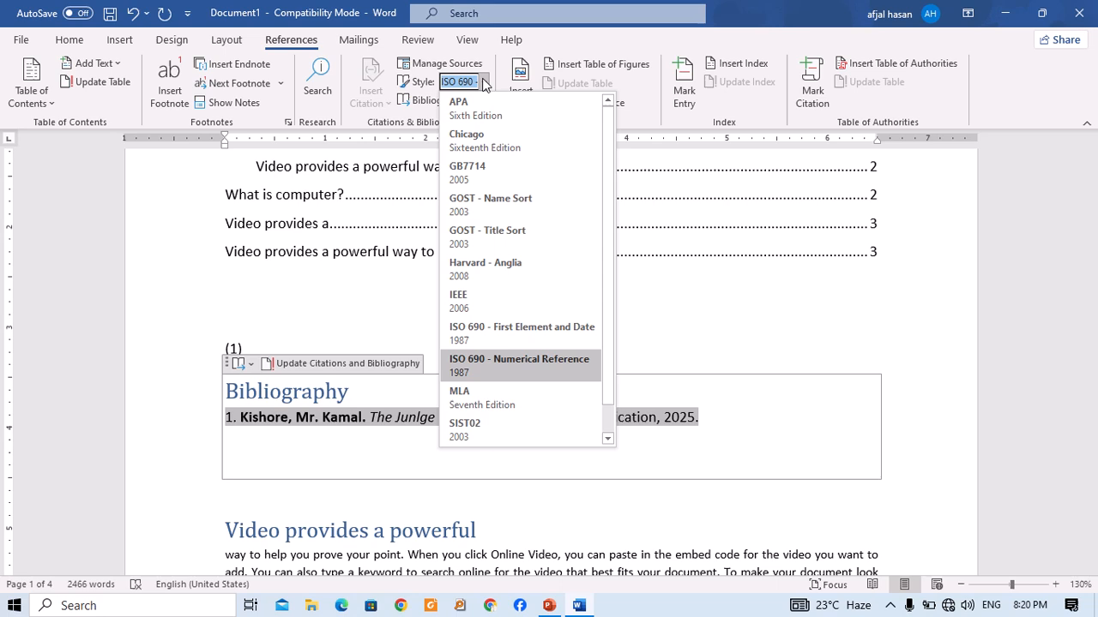
{"action": "left_click", "coordinate": [486, 181]}
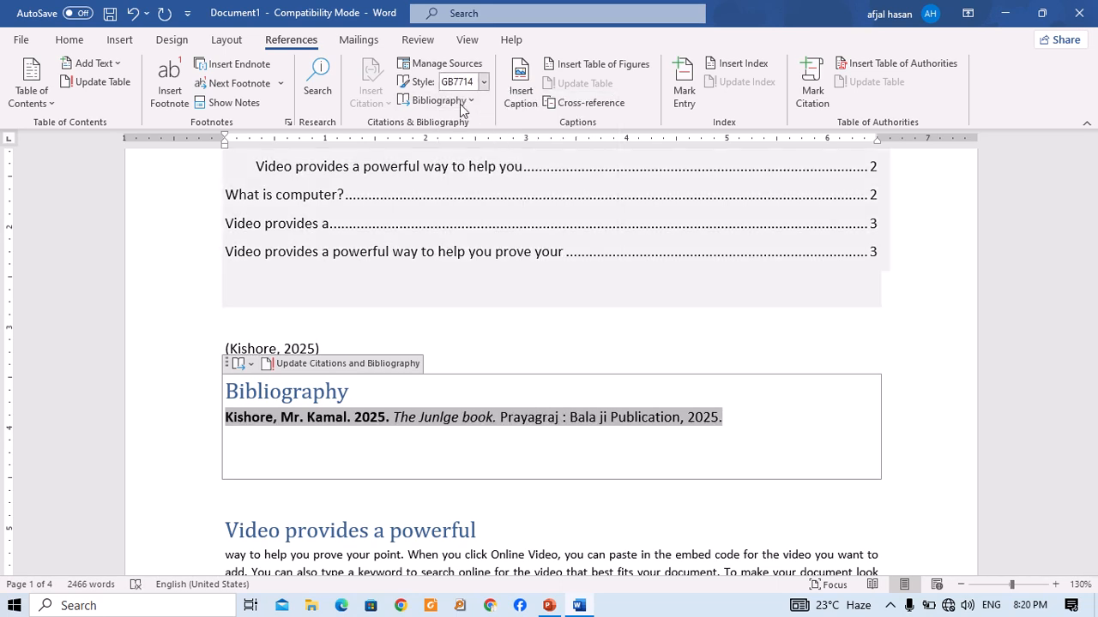
{"action": "left_click", "coordinate": [484, 82]}
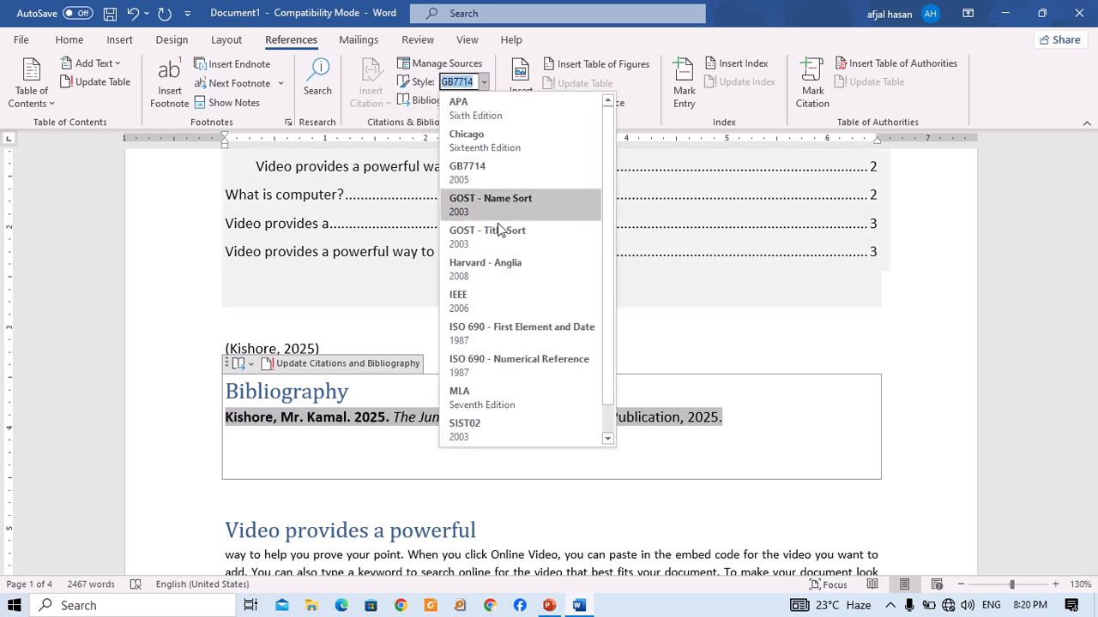
{"action": "left_click", "coordinate": [510, 144]}
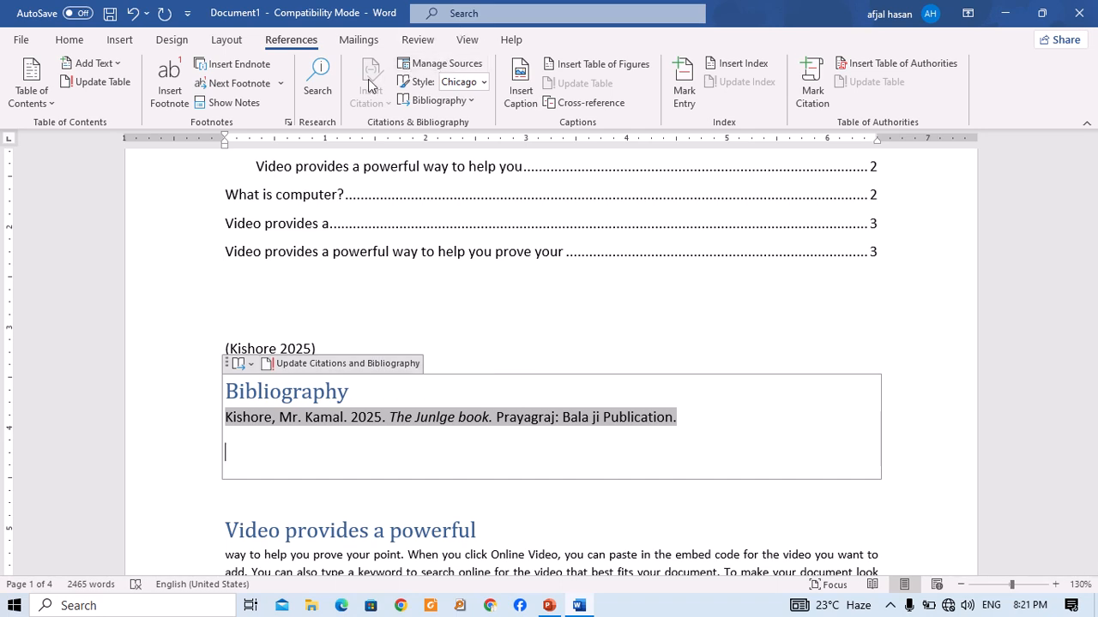
{"action": "left_click", "coordinate": [447, 99]}
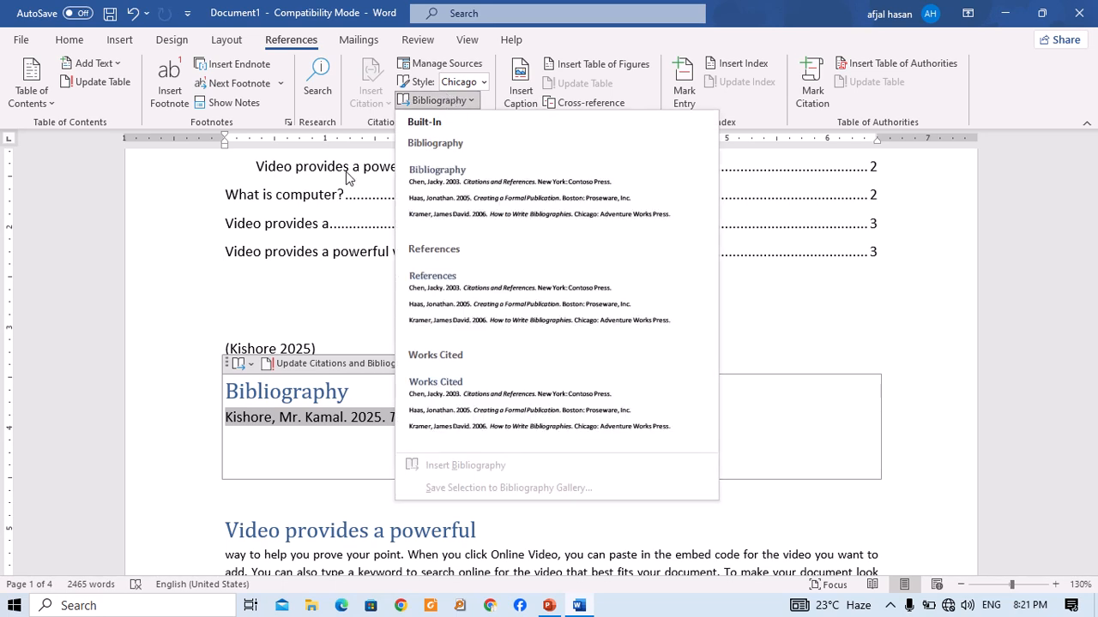
{"action": "left_click", "coordinate": [264, 326]}
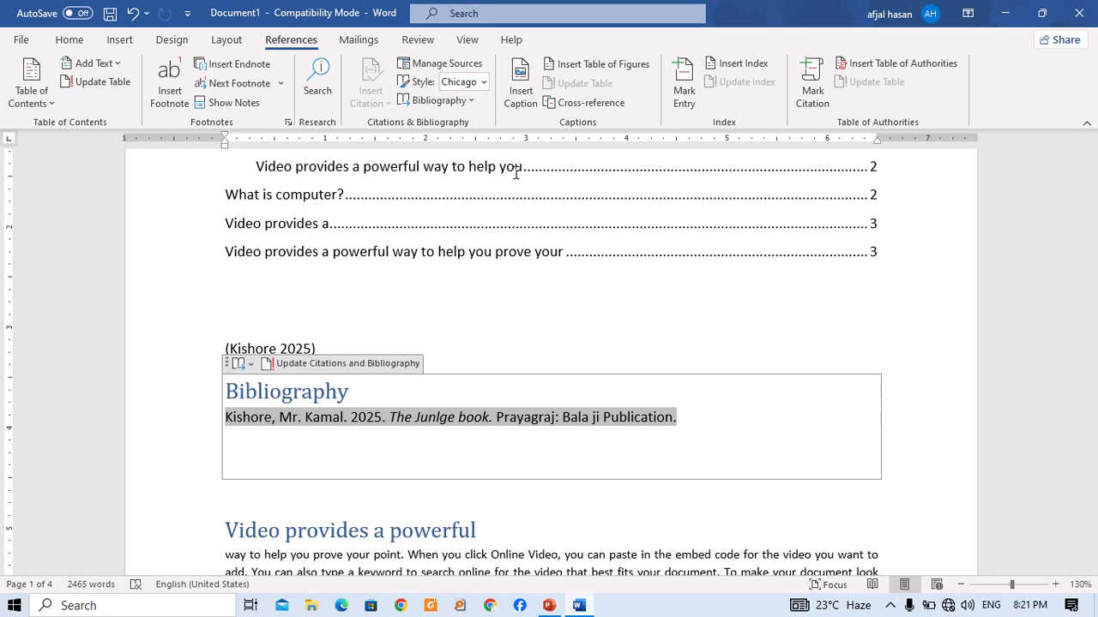
Step: Add an empty paragraph after the first section's body text and draw a rectangle about 1.34" wide and 1.07" high there
{"action": "scroll", "coordinate": [493, 292], "scroll_direction": "down", "scroll_amount": 5}
{"action": "scroll", "coordinate": [486, 292], "scroll_direction": "down", "scroll_amount": 1}
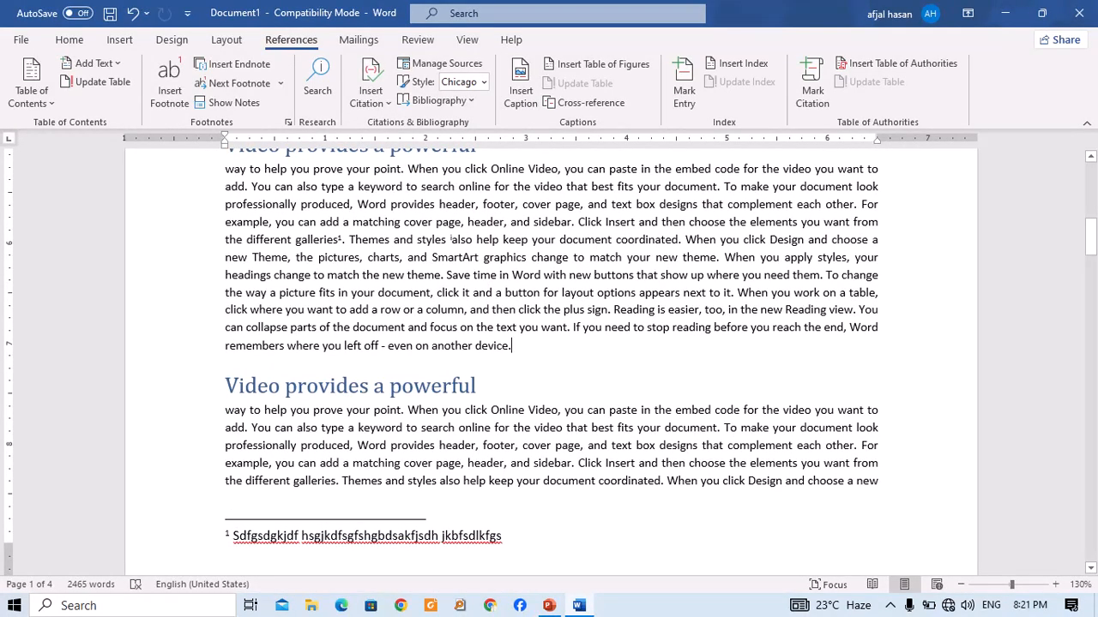
{"action": "key", "text": "Return"}
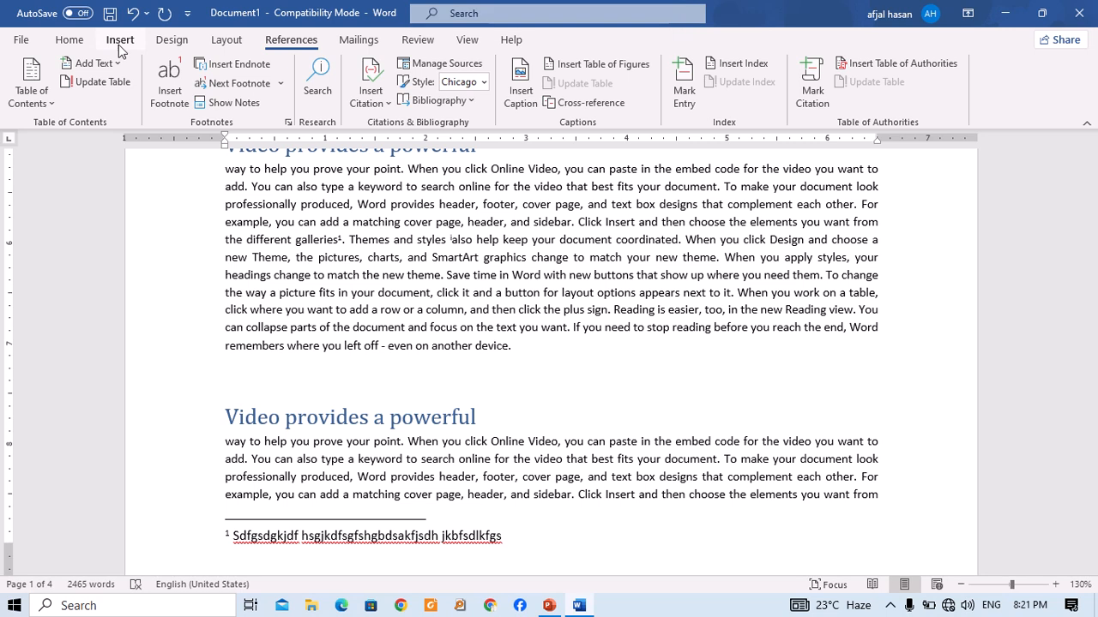
{"action": "left_click", "coordinate": [119, 39]}
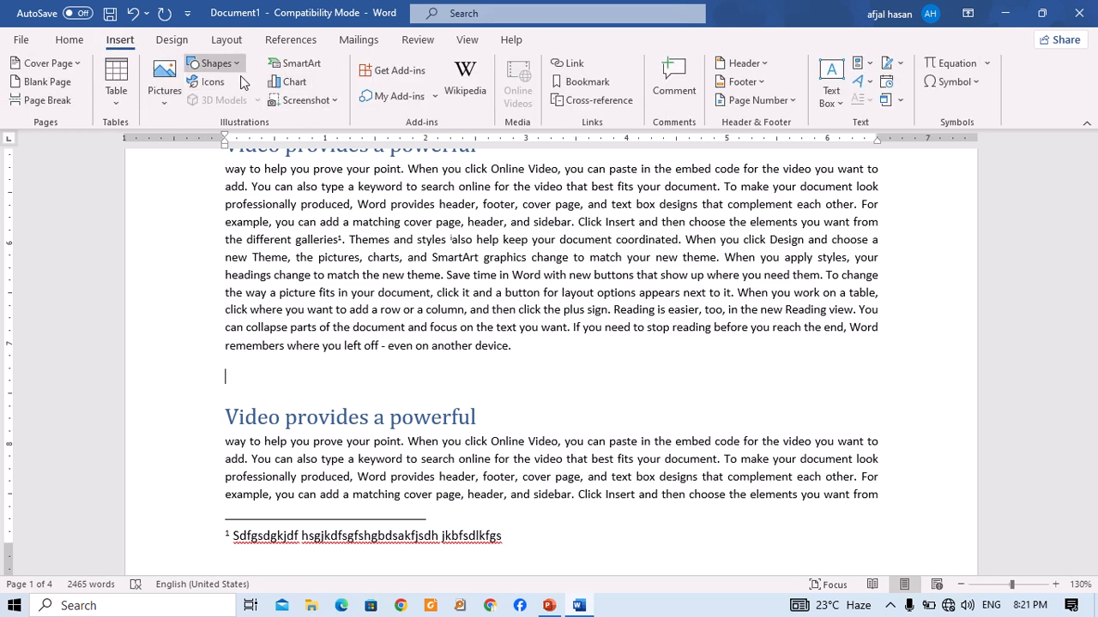
{"action": "left_click", "coordinate": [216, 64]}
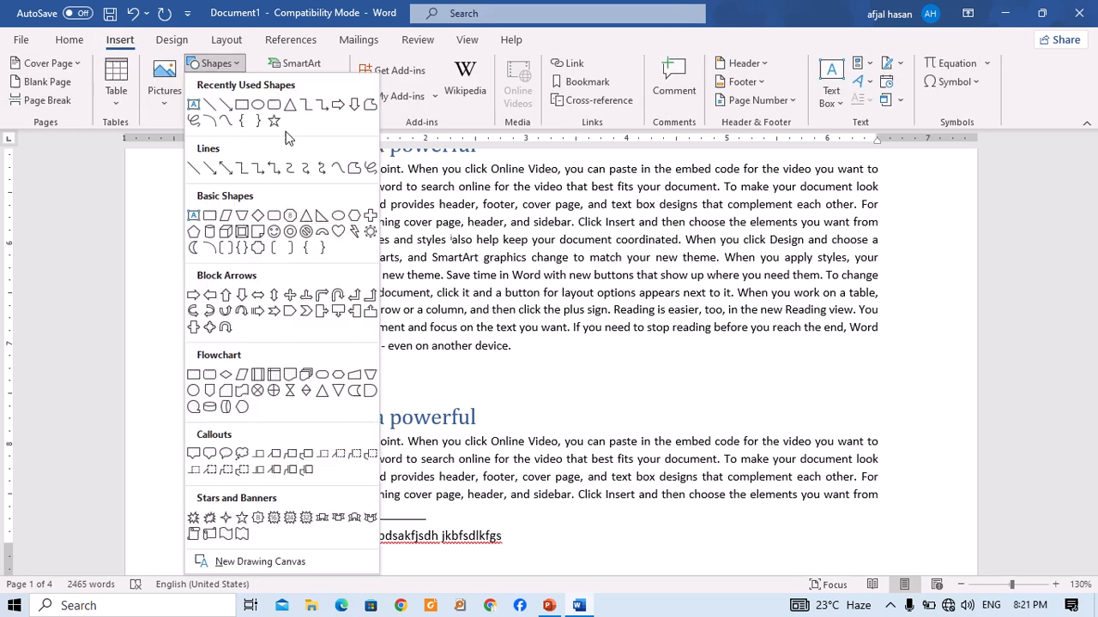
{"action": "left_click", "coordinate": [242, 104]}
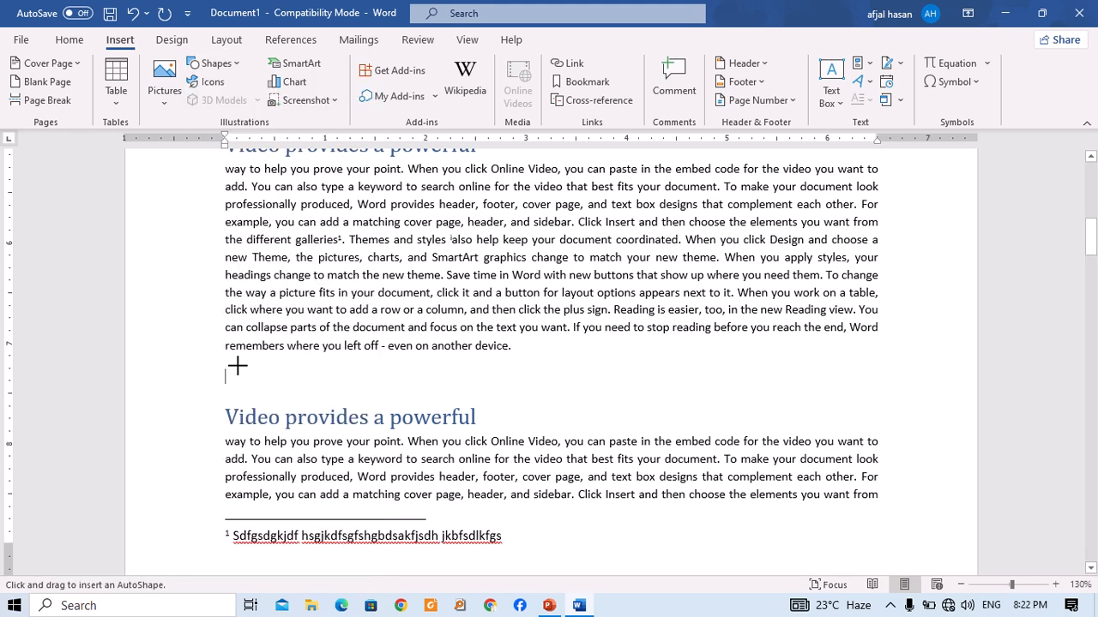
{"action": "left_click_drag", "start_coordinate": [237, 366], "coordinate": [372, 472]}
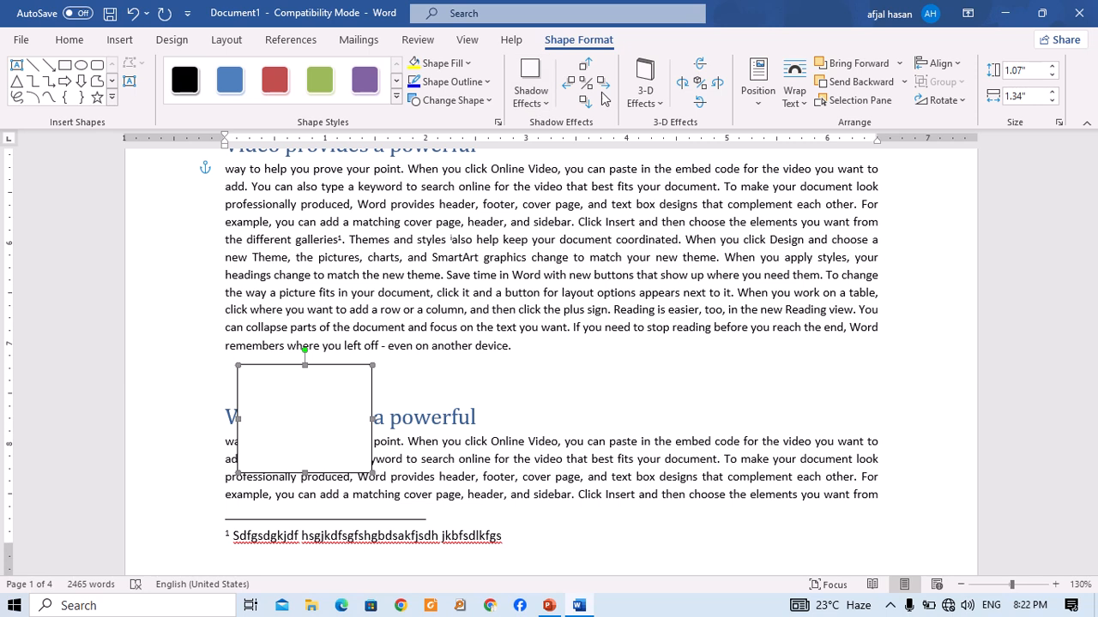
Step: Set the rectangle's text wrapping to In Line with Text and move the body text after it to a new paragraph
{"action": "left_click", "coordinate": [794, 93]}
{"action": "left_click", "coordinate": [829, 135]}
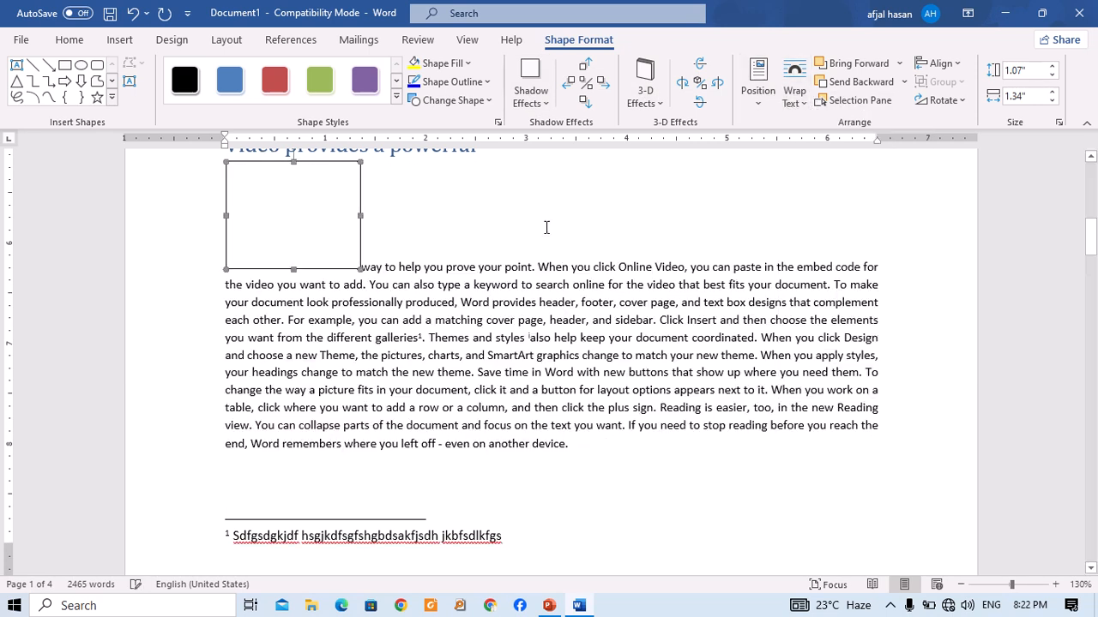
{"action": "left_click", "coordinate": [460, 171]}
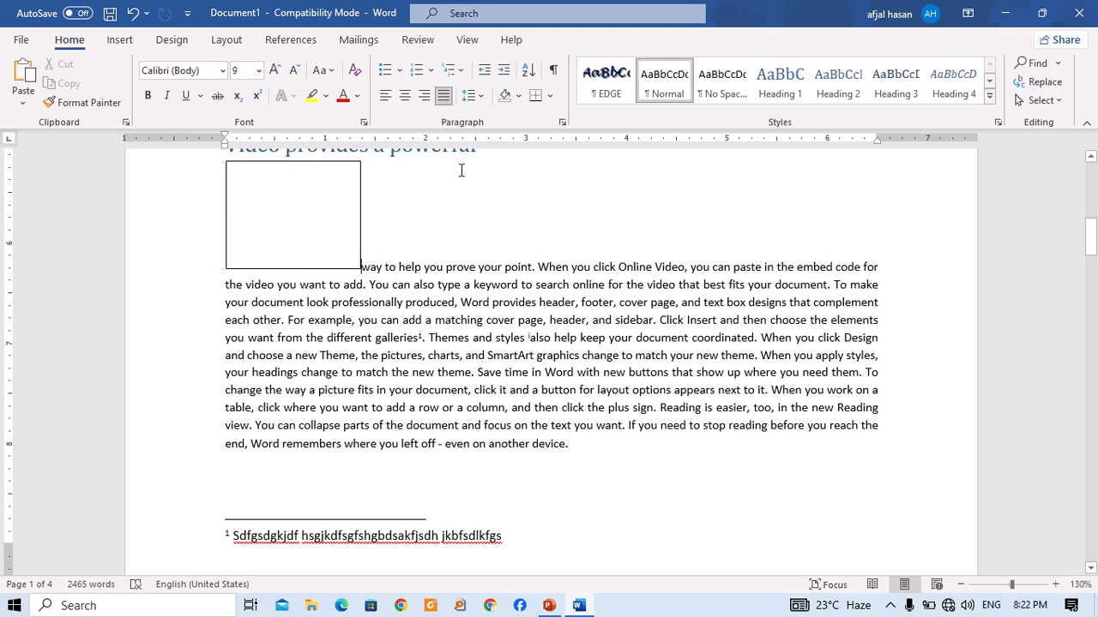
{"action": "left_click", "coordinate": [288, 238]}
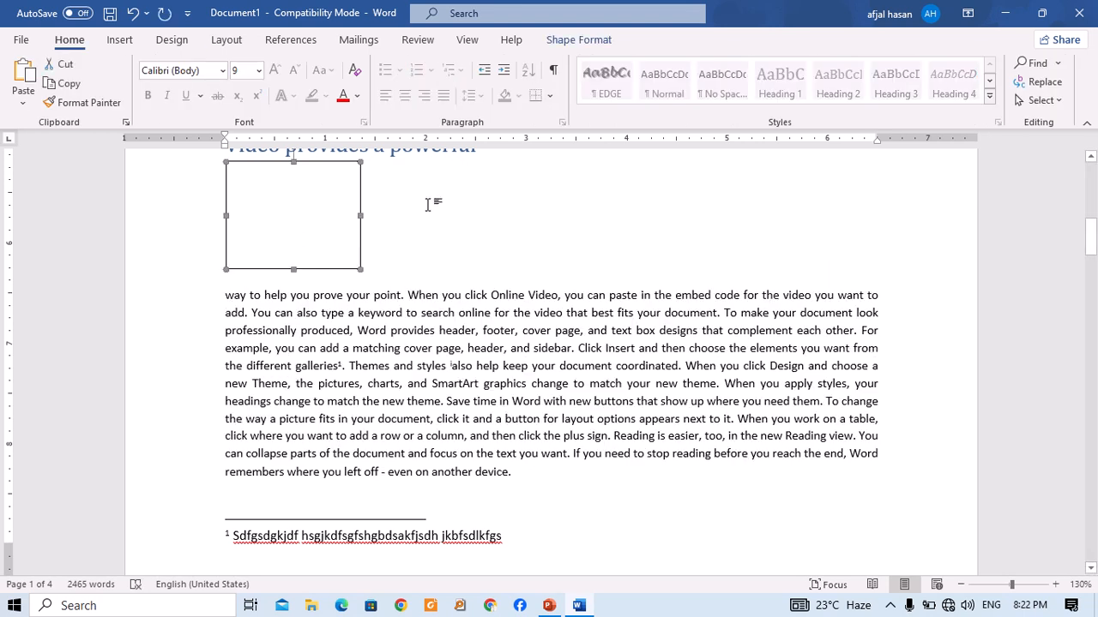
Step: Add an empty paragraph before the last paragraph on page 2 and draw a smiley face about 0.5" wide and 0.7" high there
{"action": "scroll", "coordinate": [426, 206], "scroll_direction": "up", "scroll_amount": 2}
{"action": "scroll", "coordinate": [410, 198], "scroll_direction": "down", "scroll_amount": 14}
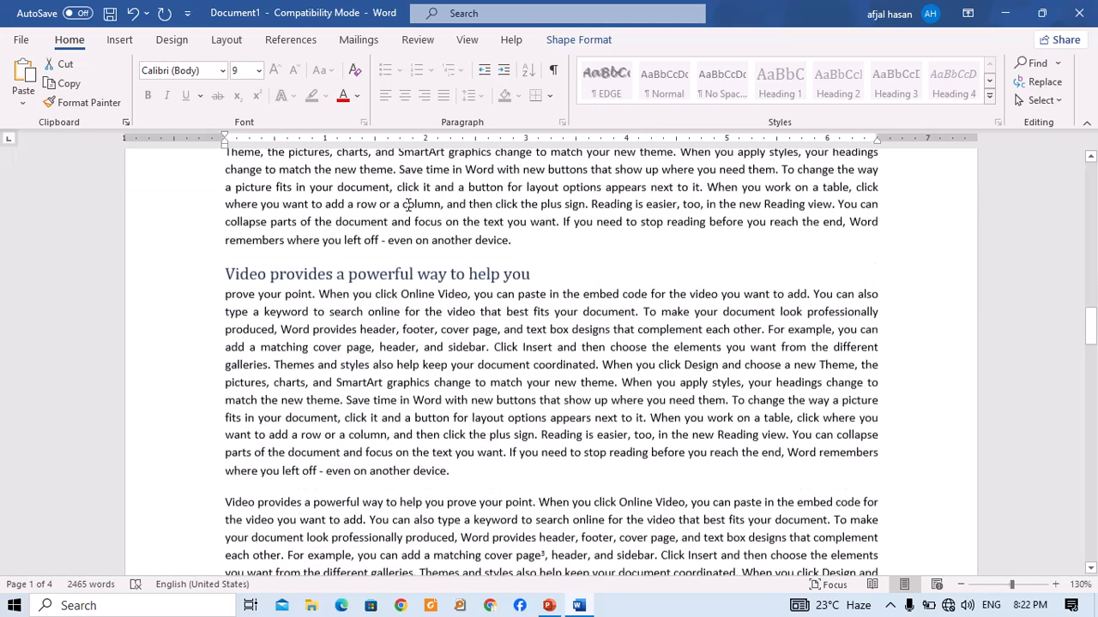
{"action": "scroll", "coordinate": [408, 204], "scroll_direction": "down", "scroll_amount": 5}
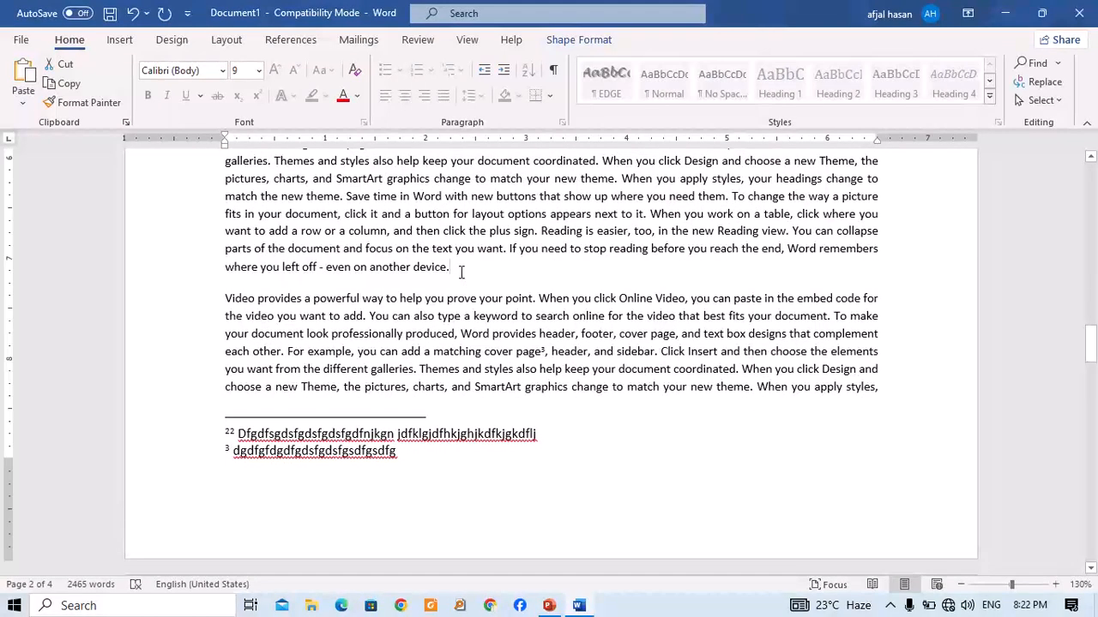
{"action": "left_click", "coordinate": [461, 271]}
{"action": "key", "text": "Return"}
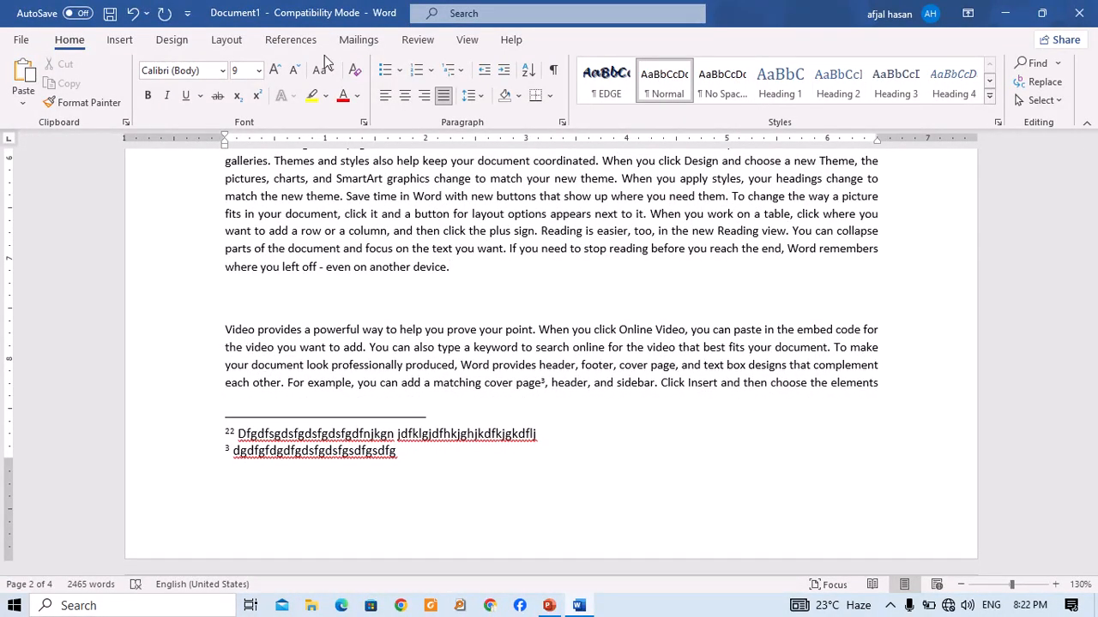
{"action": "left_click", "coordinate": [139, 43]}
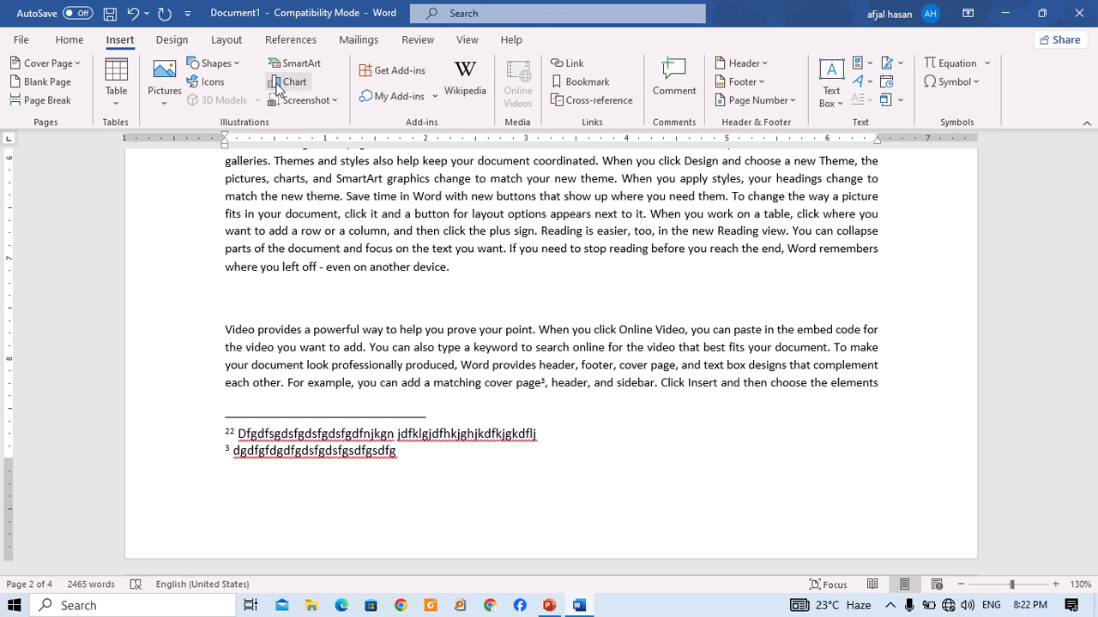
{"action": "left_click", "coordinate": [213, 64]}
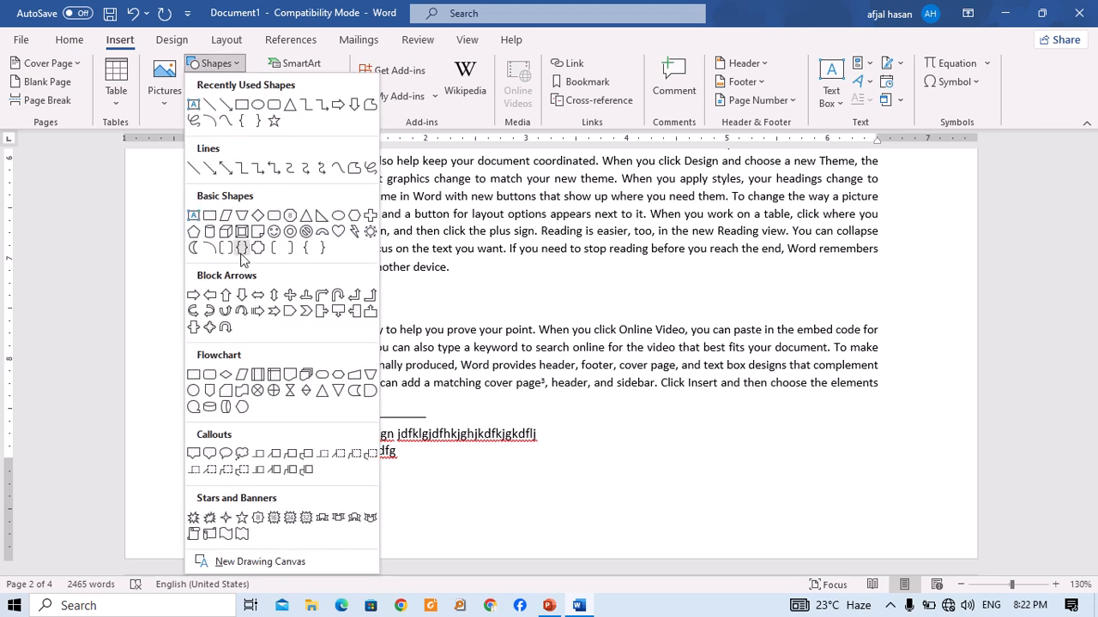
{"action": "left_click", "coordinate": [274, 232]}
{"action": "left_click_drag", "start_coordinate": [234, 286], "coordinate": [285, 355]}
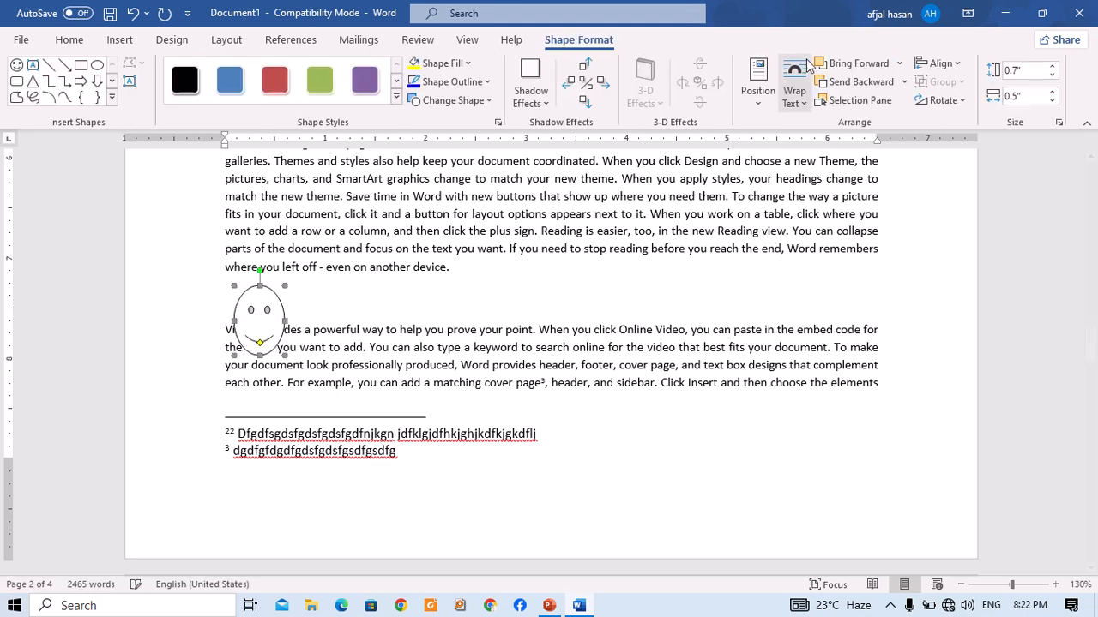
Step: Set the smiley face's text wrapping to In Line with Text and move the body text after it to a new paragraph
{"action": "left_click", "coordinate": [794, 95]}
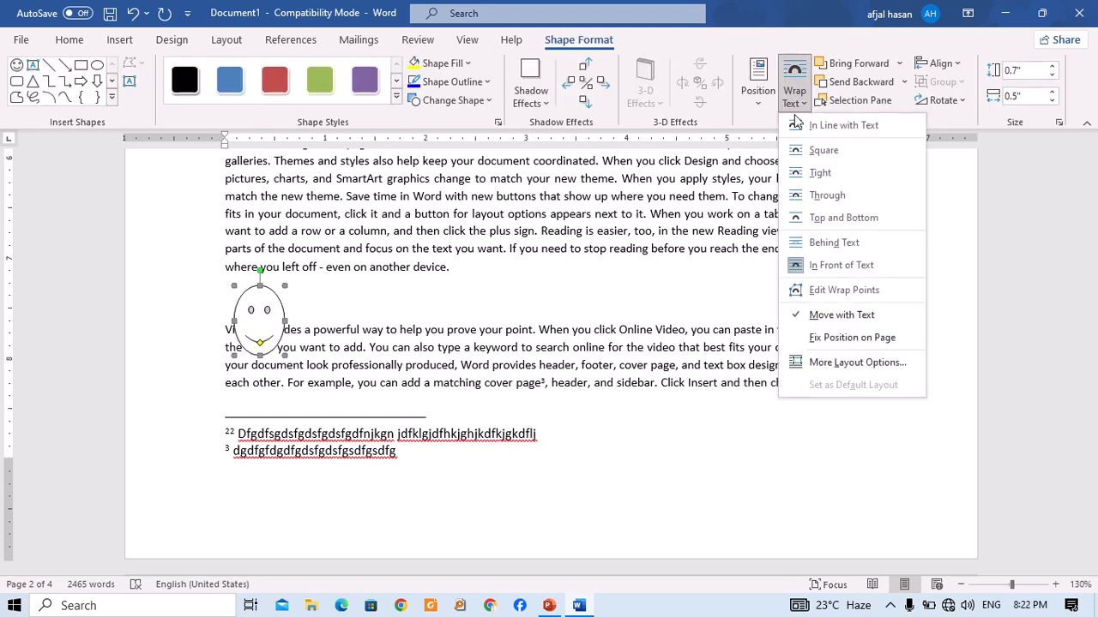
{"action": "left_click", "coordinate": [848, 115]}
{"action": "scroll", "coordinate": [339, 339], "scroll_direction": "up", "scroll_amount": 5}
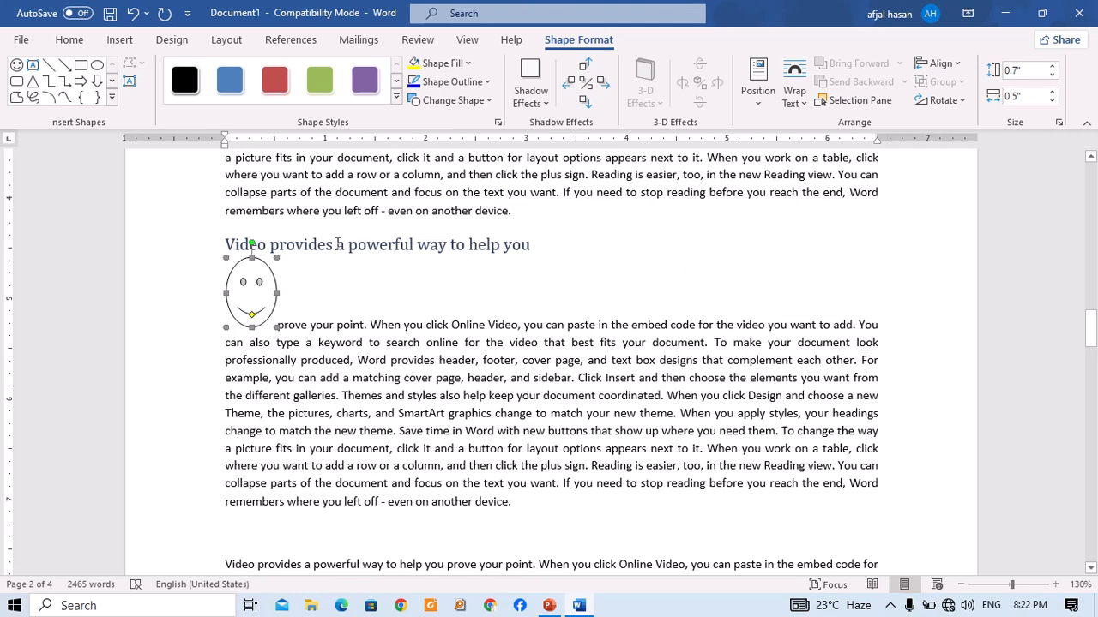
{"action": "left_click", "coordinate": [307, 411]}
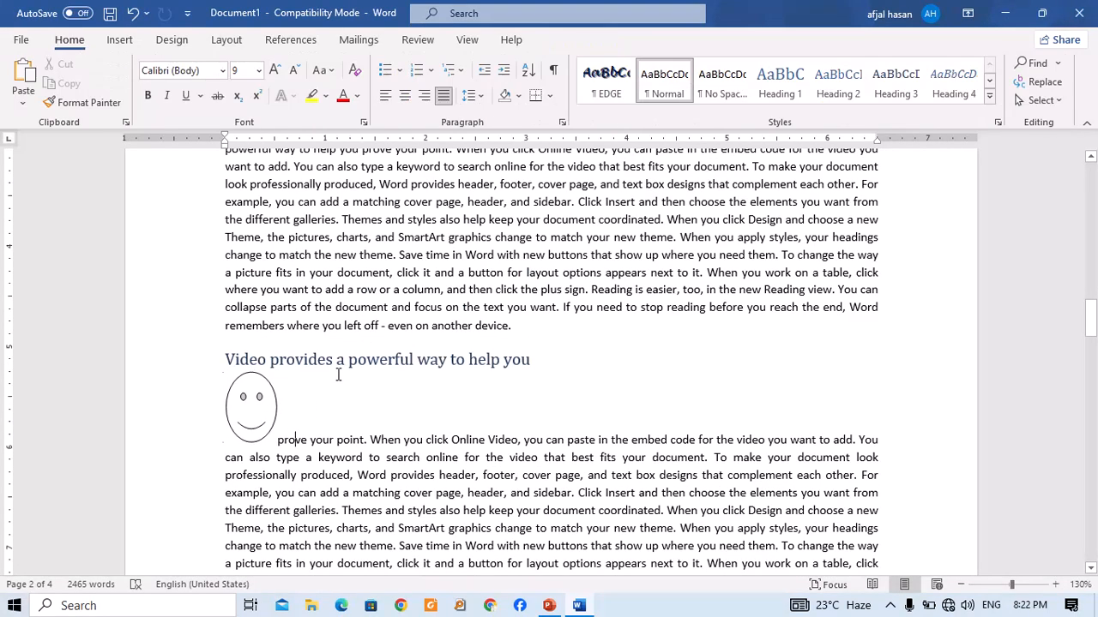
{"action": "key", "text": "Return"}
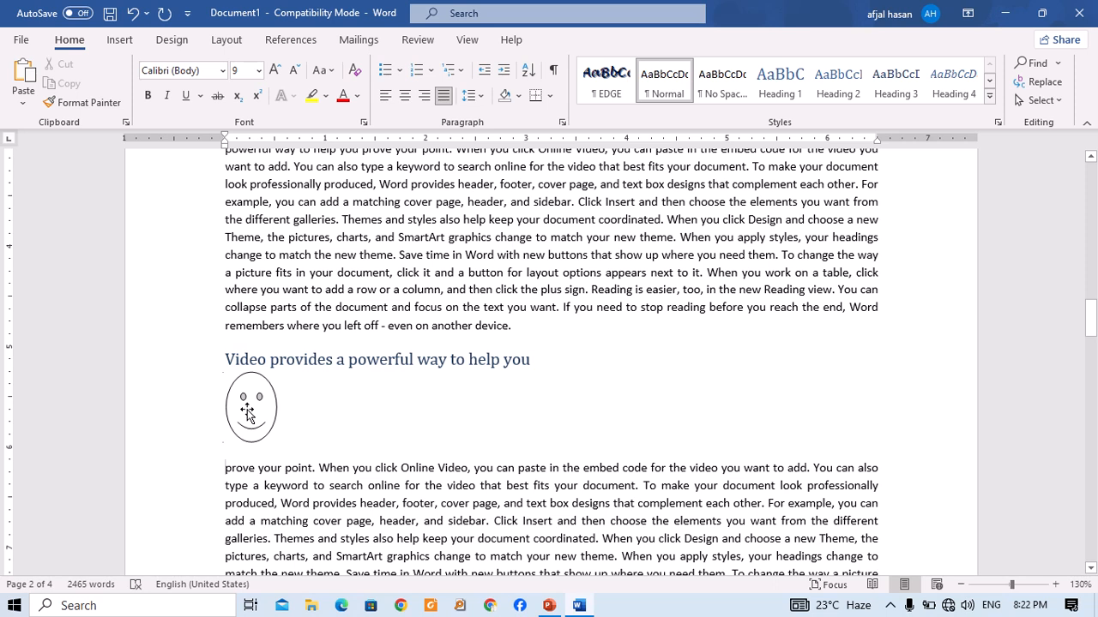
Step: Undo the paragraph break, text wrapping, smiley face and empty paragraph added on page 2
{"action": "key", "text": "ctrl+z"}
{"action": "key", "text": "ctrl+z"}
{"action": "key", "text": "ctrl+z"}
{"action": "key", "text": "ctrl+z"}
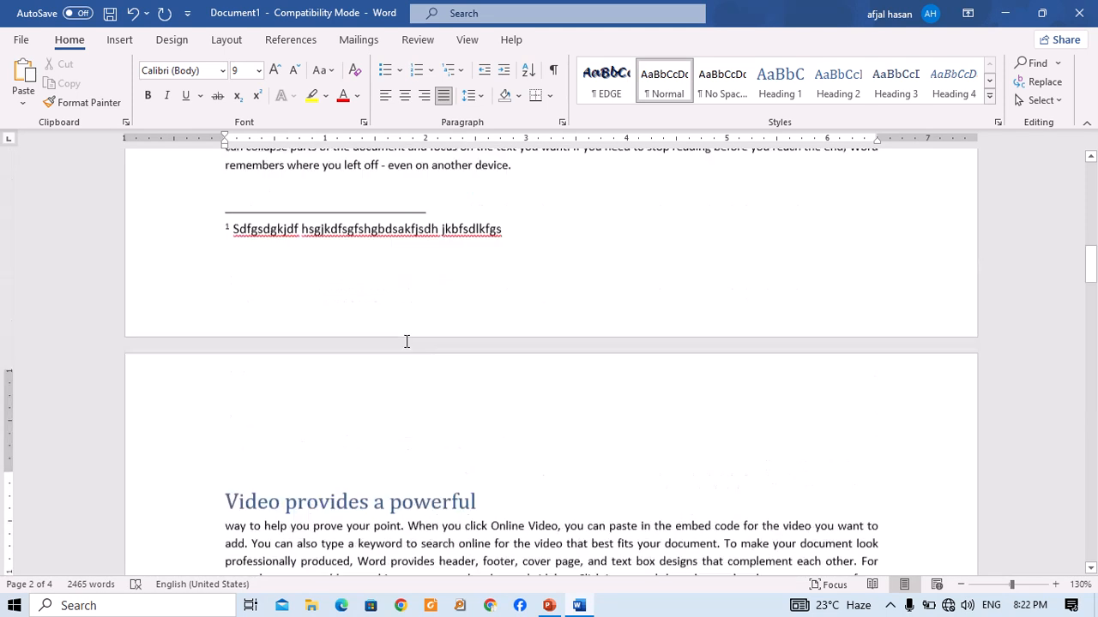
Step: Start a caption for the rectangle under the "Video provides a powerful" heading and review the available caption labels
{"action": "scroll", "coordinate": [343, 343], "scroll_direction": "up", "scroll_amount": 3}
{"action": "left_click", "coordinate": [333, 336]}
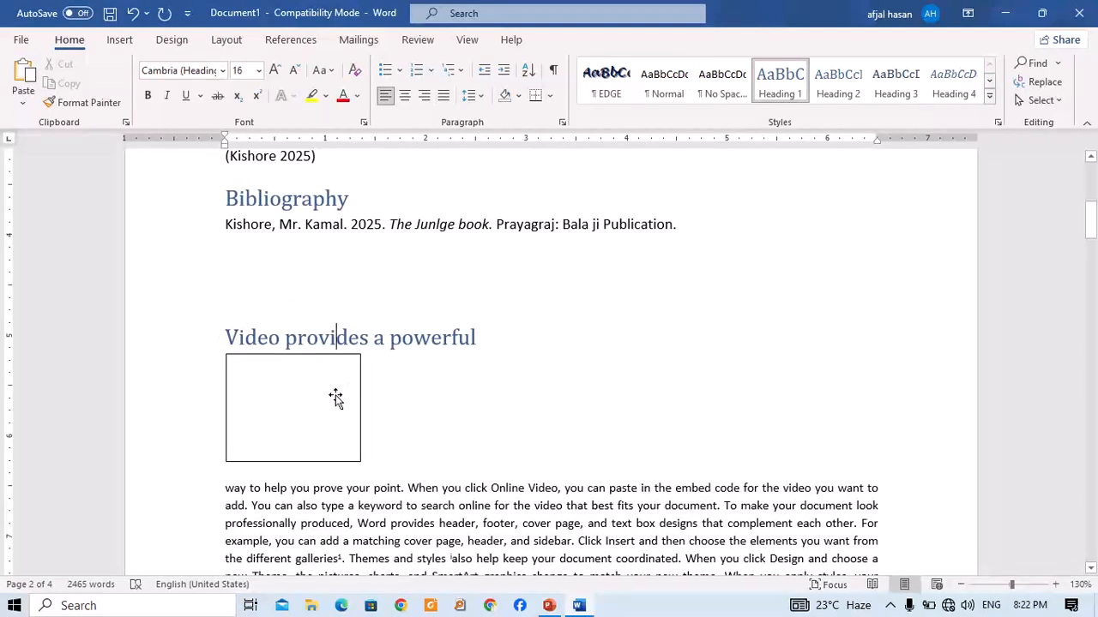
{"action": "left_click", "coordinate": [336, 400]}
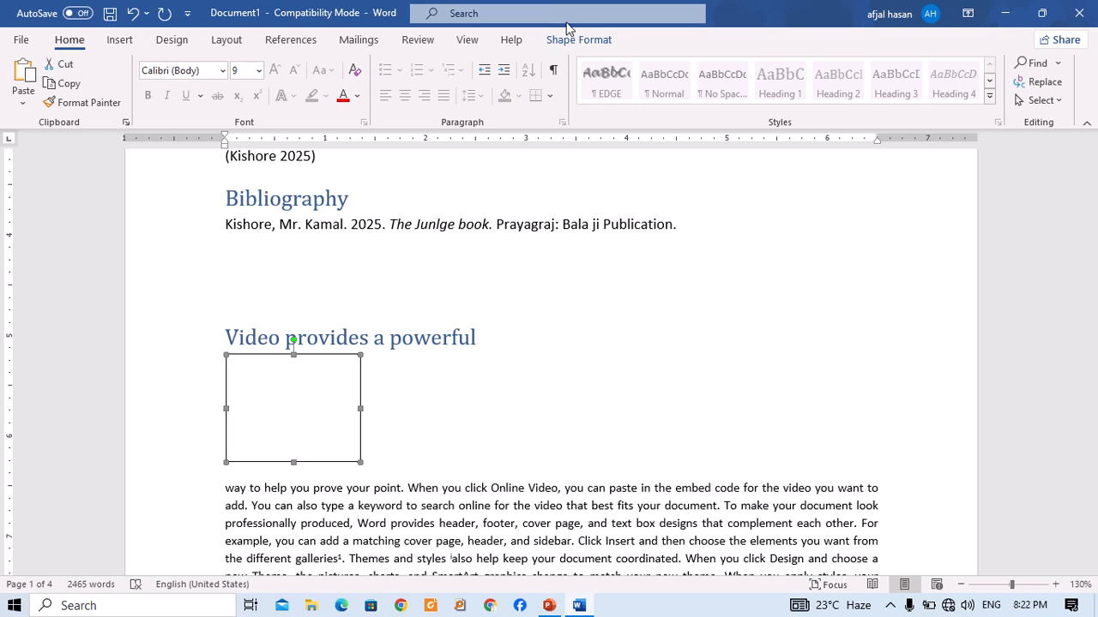
{"action": "left_click", "coordinate": [291, 40]}
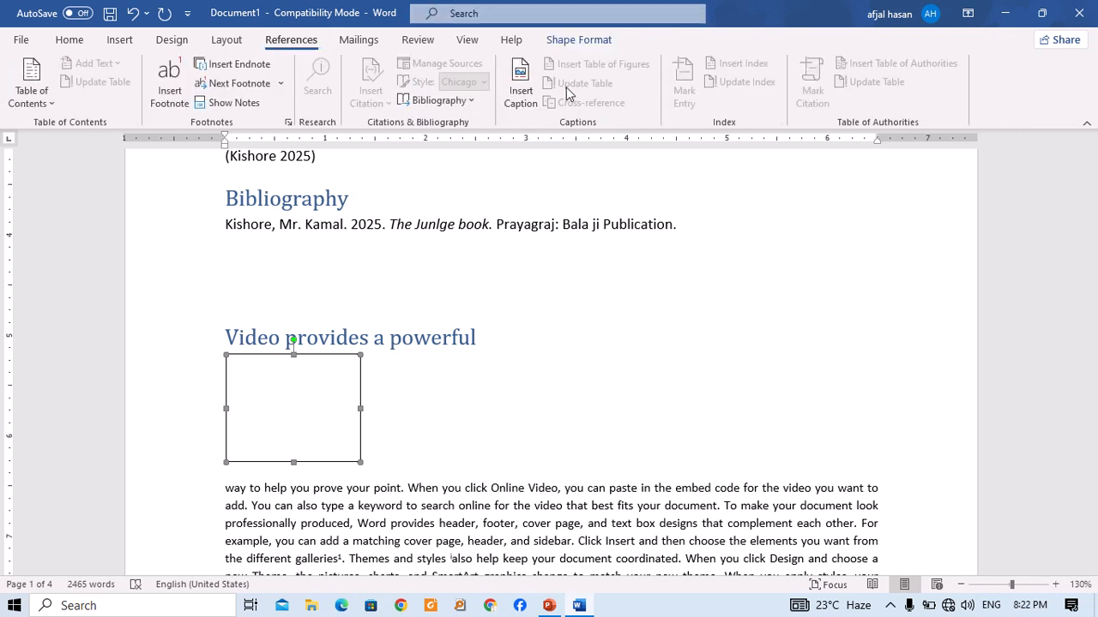
{"action": "left_click", "coordinate": [521, 92]}
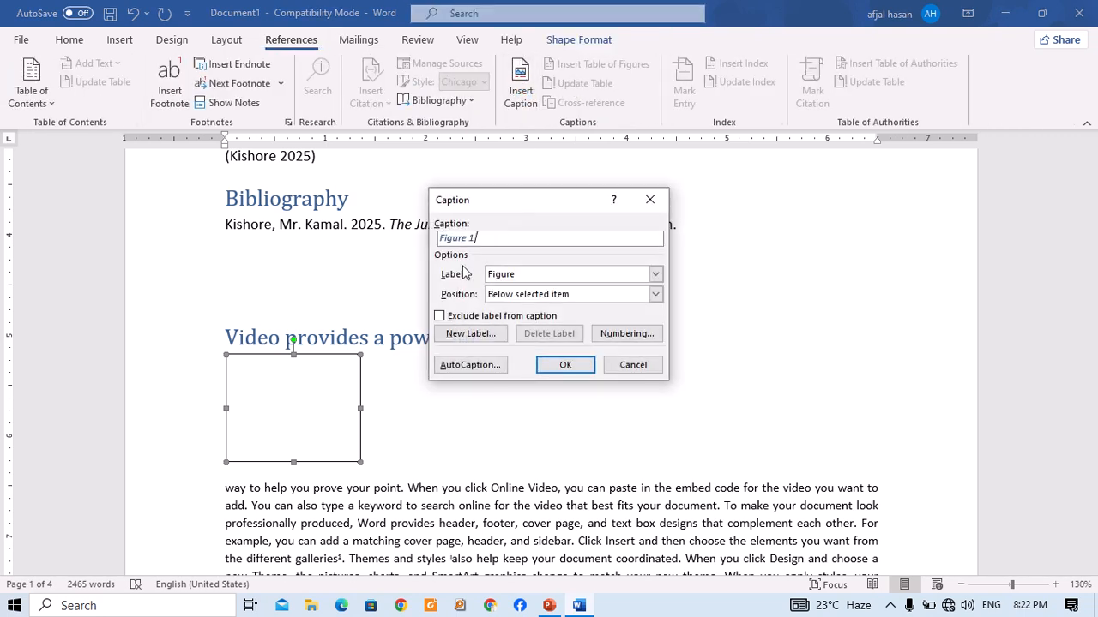
{"action": "left_click", "coordinate": [521, 274]}
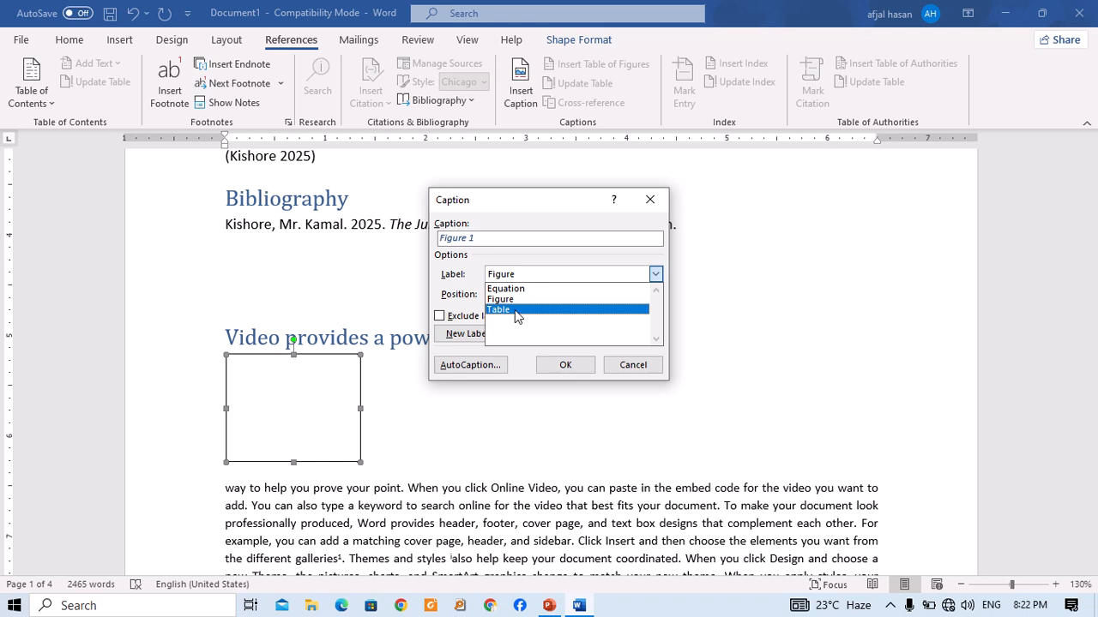
{"action": "left_click", "coordinate": [472, 304]}
Step: Create the caption label "chitra sankhya" and insert the caption "chitra sankhya 1" below the rectangle
{"action": "left_click", "coordinate": [470, 333]}
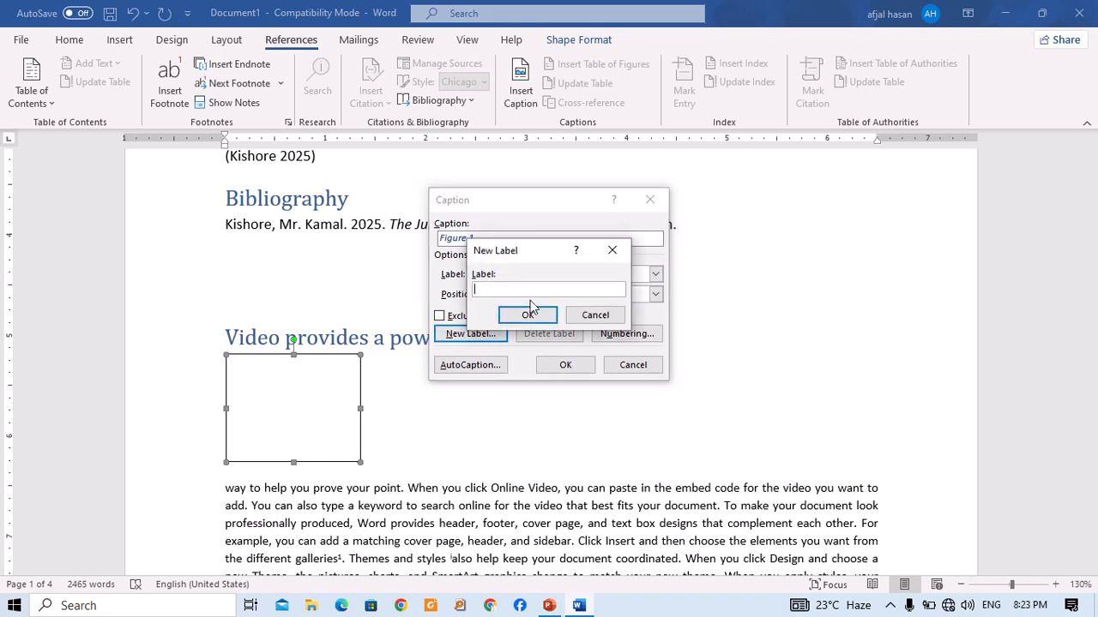
{"action": "key", "text": "super+space"}
{"action": "key", "text": "super+space"}
{"action": "key", "text": "super+space"}
{"action": "key", "text": "super+space"}
{"action": "left_click", "coordinate": [524, 314]}
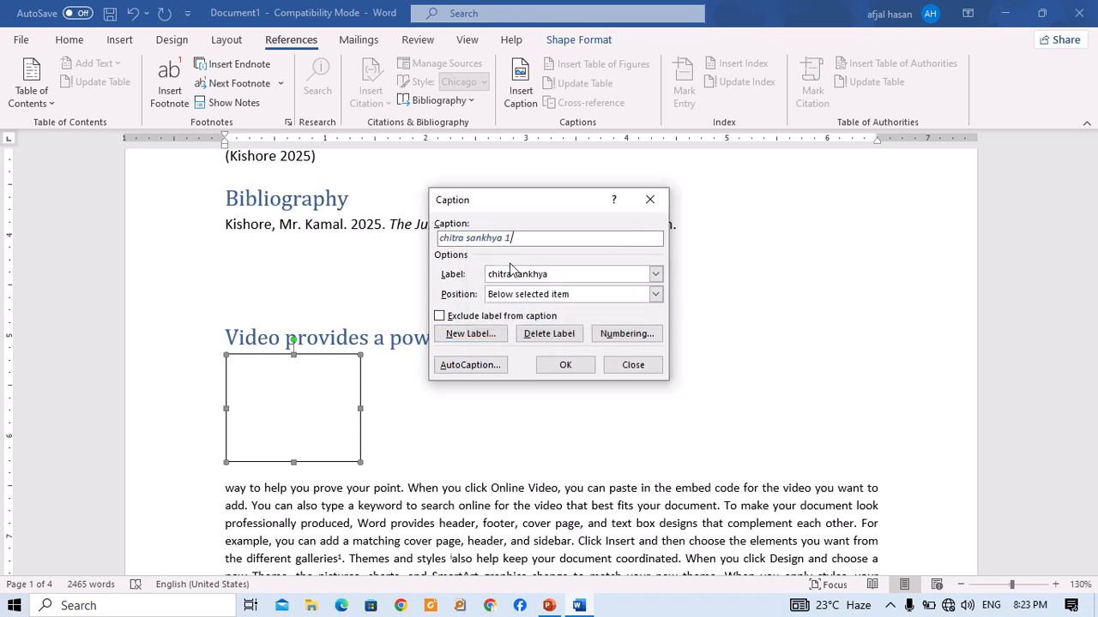
{"action": "left_click", "coordinate": [565, 365]}
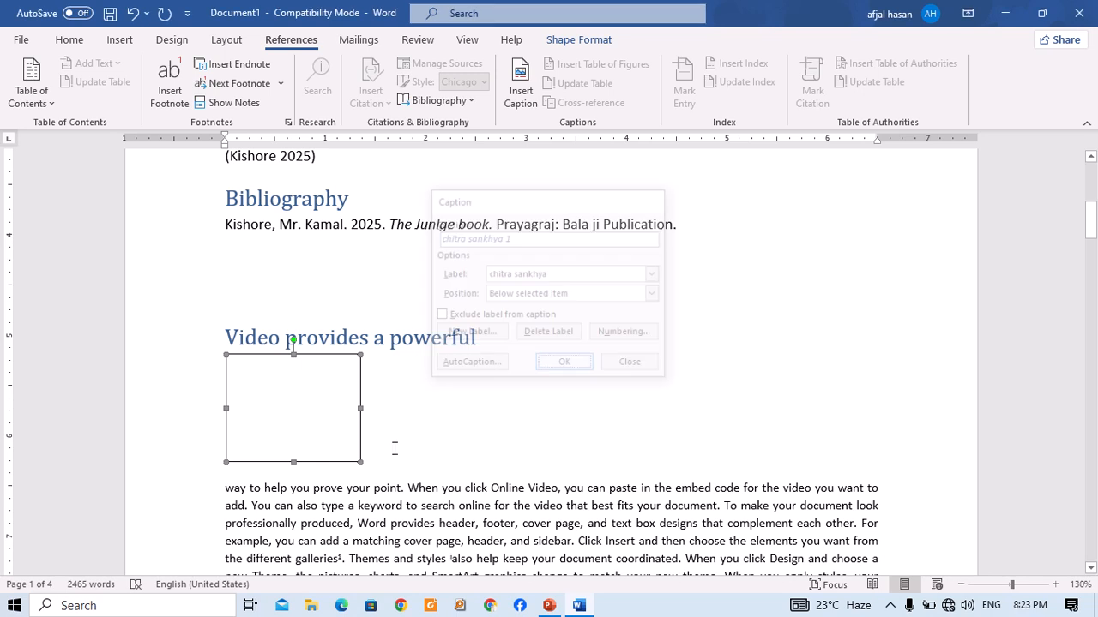
{"action": "left_click", "coordinate": [400, 436]}
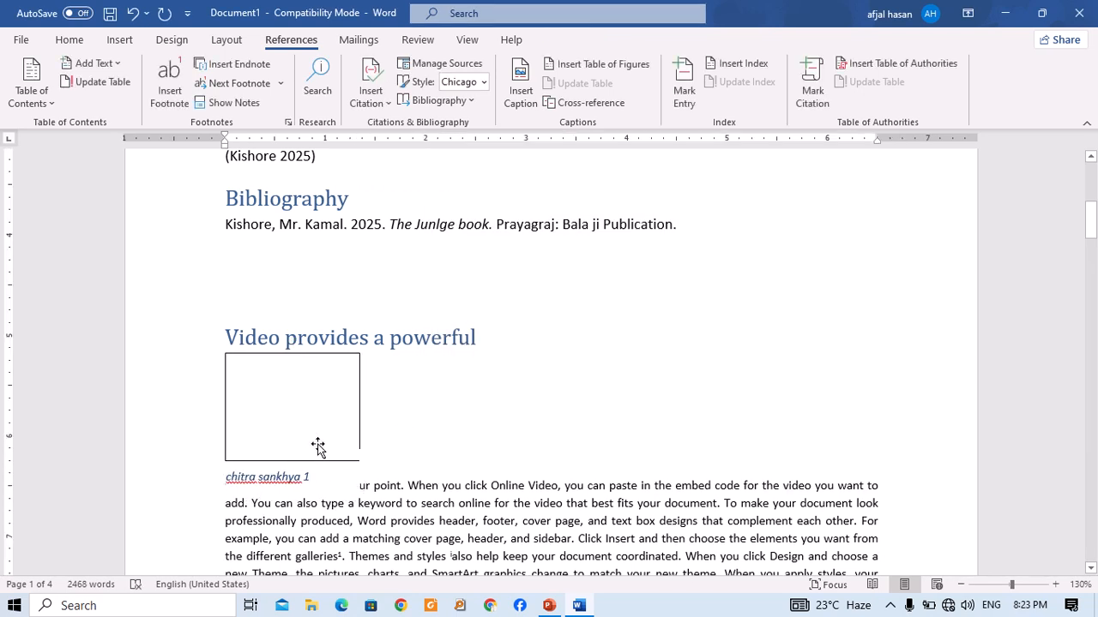
Step: Insert the caption "chitra sankhya 2" below the smiley face on page 2
{"action": "scroll", "coordinate": [316, 446], "scroll_direction": "down", "scroll_amount": 7}
{"action": "scroll", "coordinate": [316, 390], "scroll_direction": "down", "scroll_amount": 10}
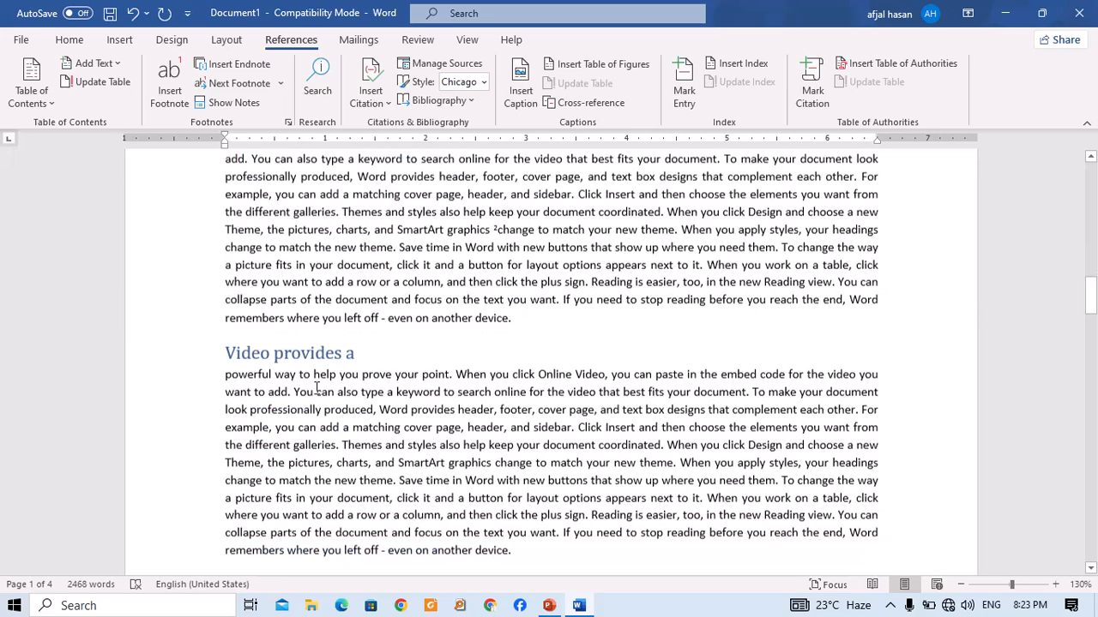
{"action": "left_click", "coordinate": [253, 380]}
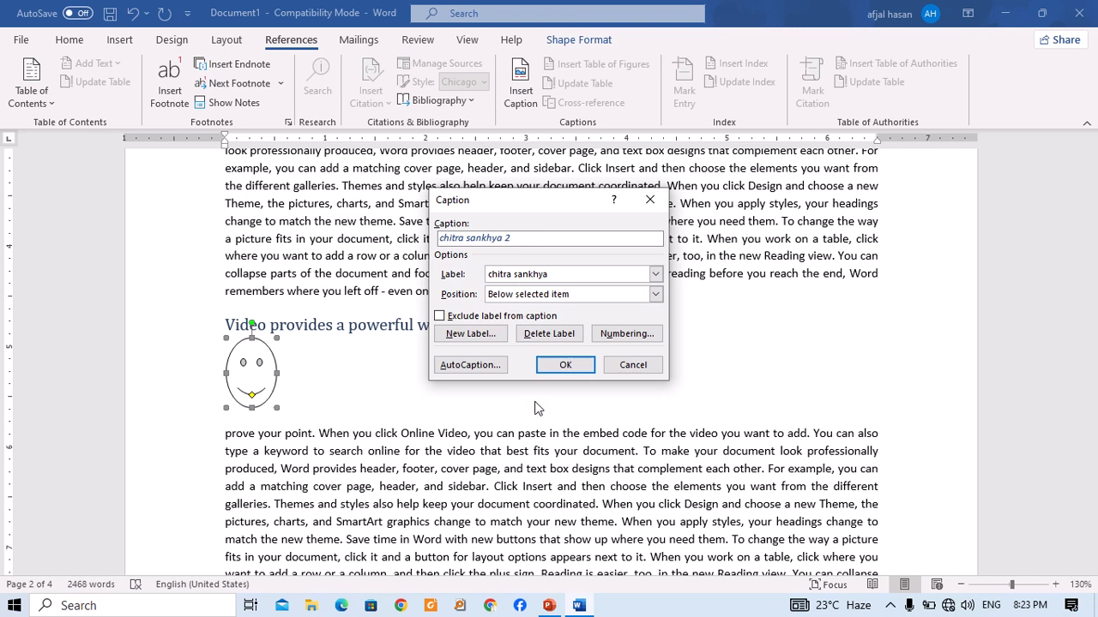
{"action": "left_click", "coordinate": [562, 366]}
{"action": "left_click", "coordinate": [307, 375]}
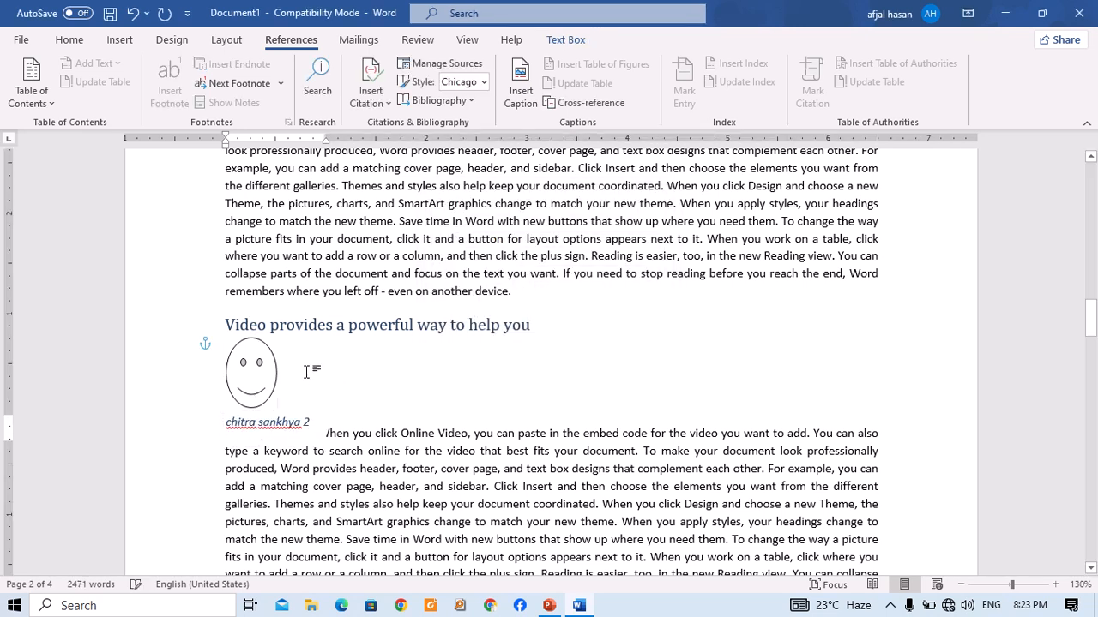
Step: Add an empty paragraph before the paragraph preceding page 3's "Video provides a" heading and draw a triangle about 1.16" wide and 1" high there
{"action": "scroll", "coordinate": [307, 375], "scroll_direction": "down", "scroll_amount": 12}
{"action": "scroll", "coordinate": [378, 299], "scroll_direction": "down", "scroll_amount": 6}
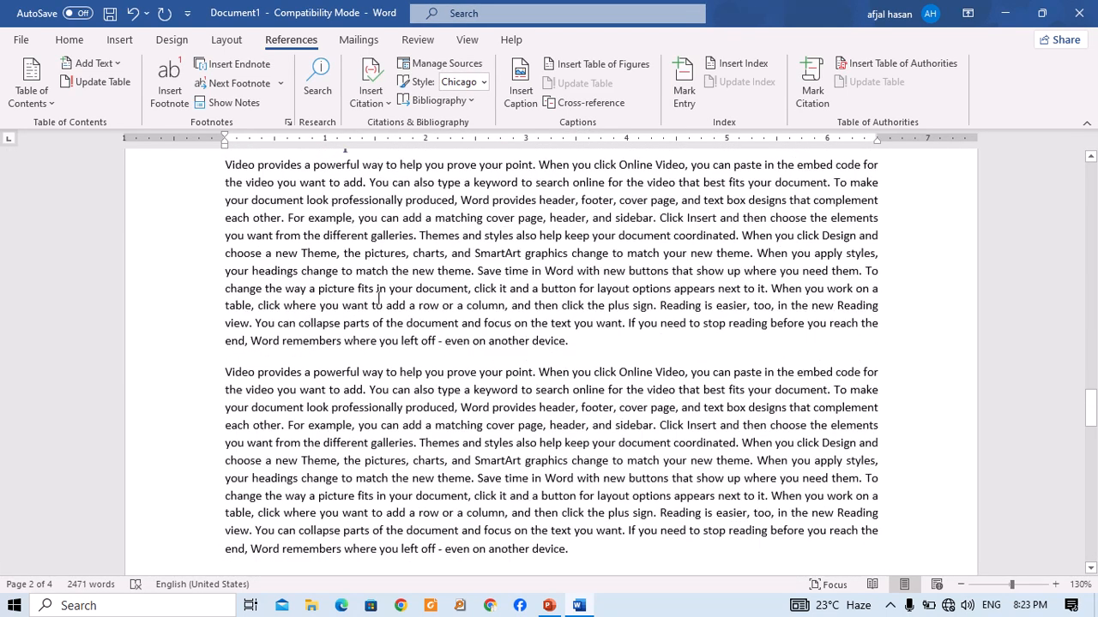
{"action": "scroll", "coordinate": [392, 280], "scroll_direction": "down", "scroll_amount": 10}
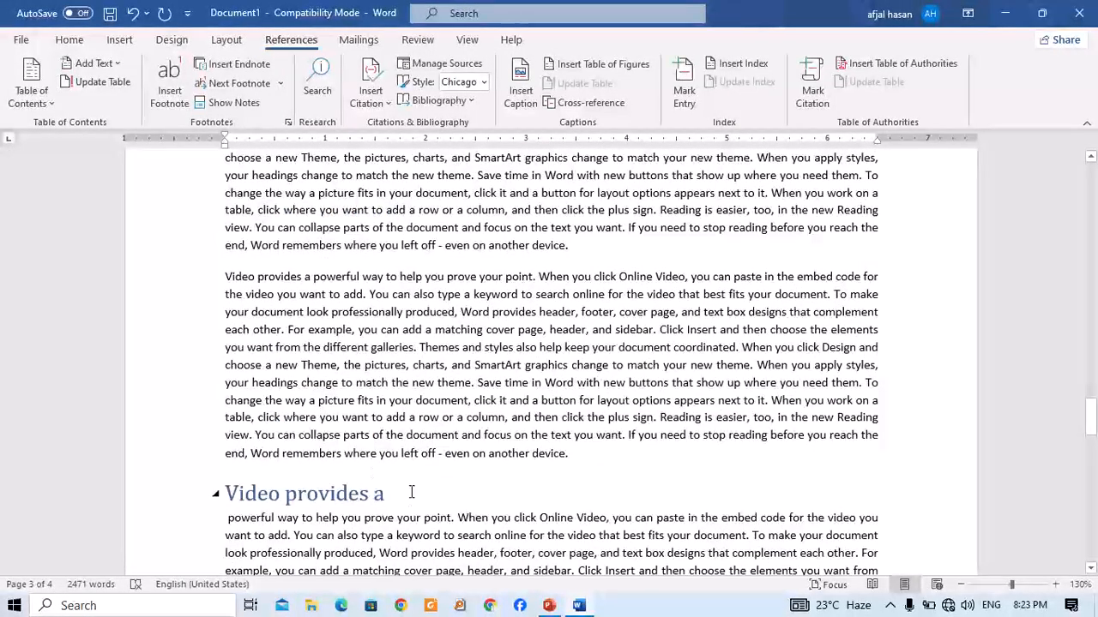
{"action": "scroll", "coordinate": [411, 490], "scroll_direction": "down", "scroll_amount": 5}
{"action": "scroll", "coordinate": [432, 408], "scroll_direction": "up", "scroll_amount": 5}
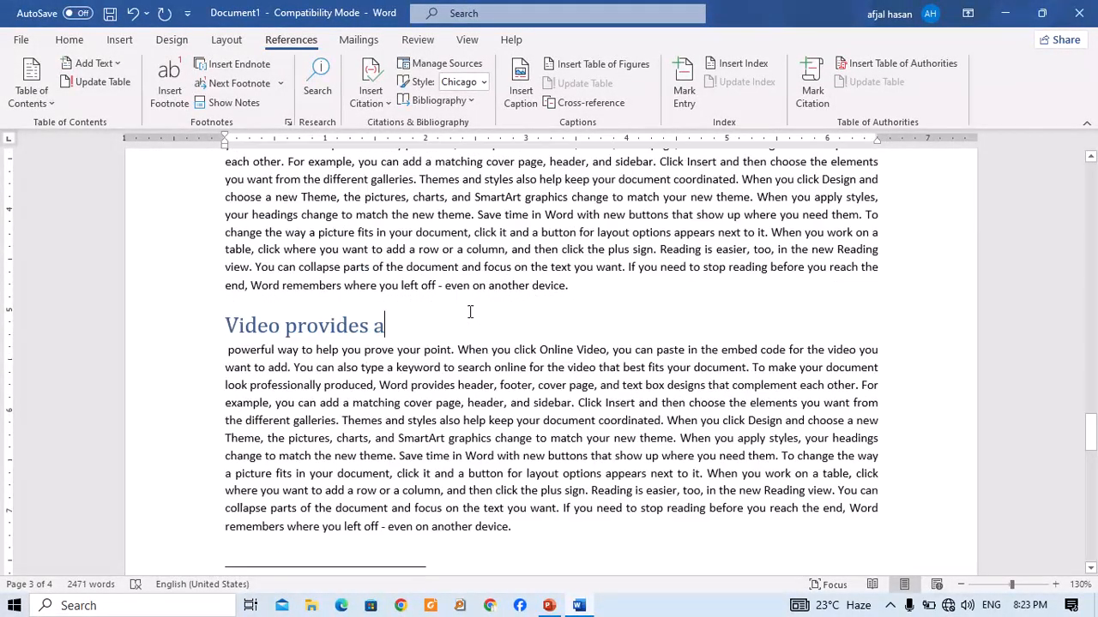
{"action": "left_click", "coordinate": [600, 246]}
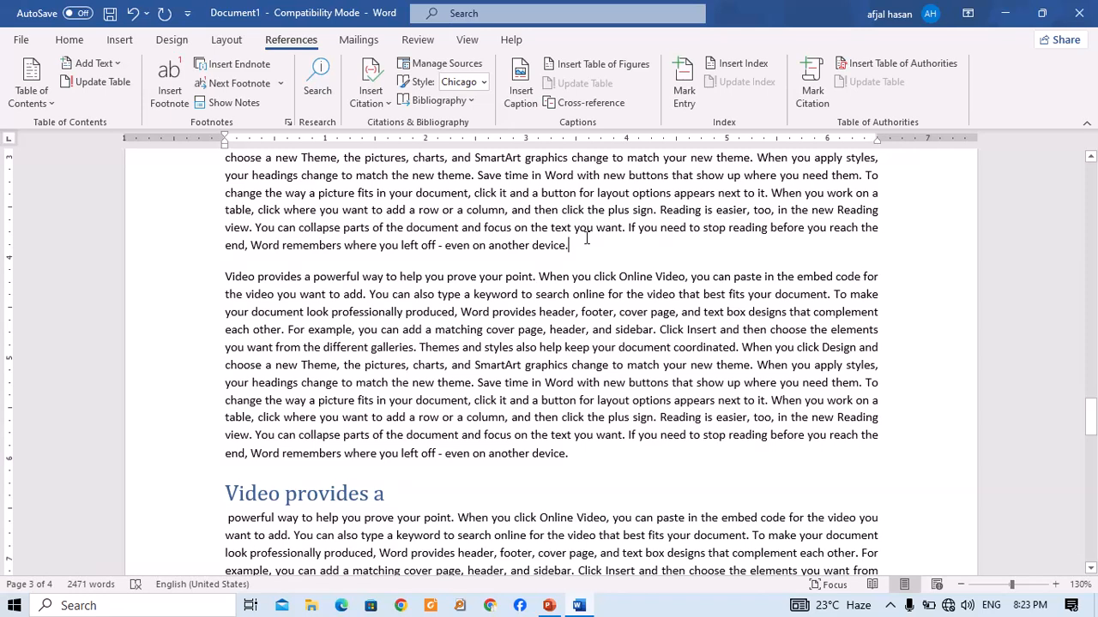
{"action": "key", "text": "Return"}
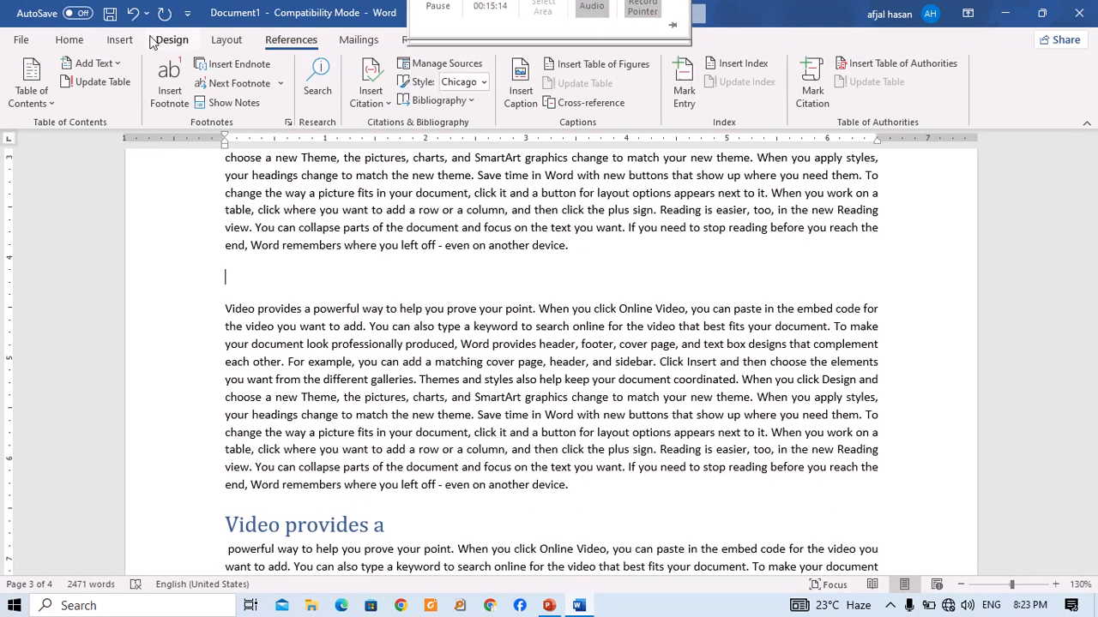
{"action": "left_click", "coordinate": [120, 40]}
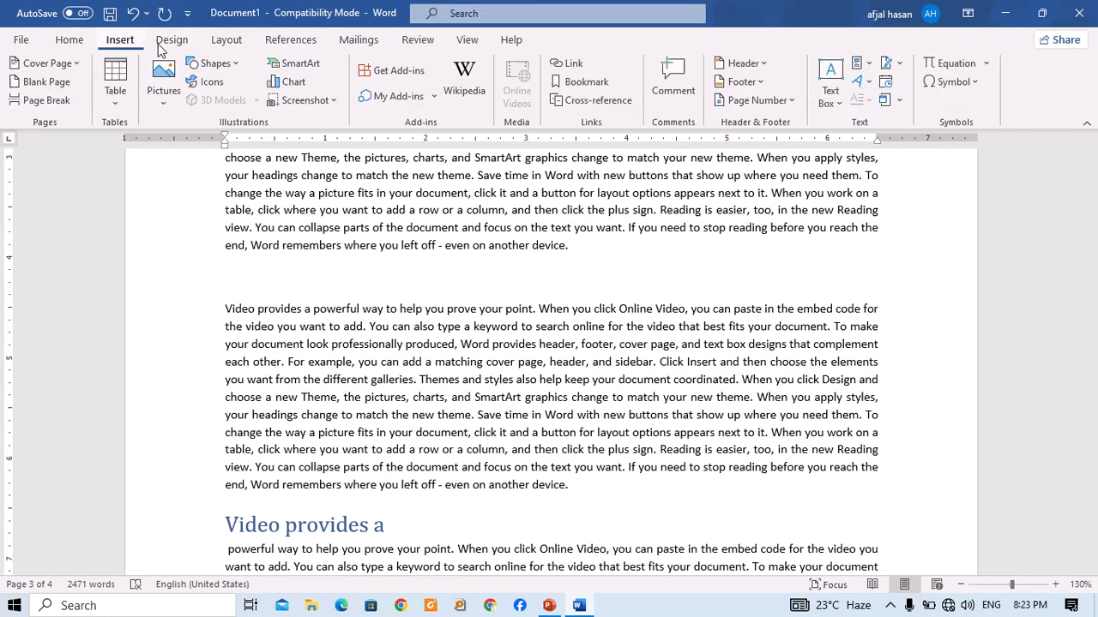
{"action": "left_click", "coordinate": [196, 69]}
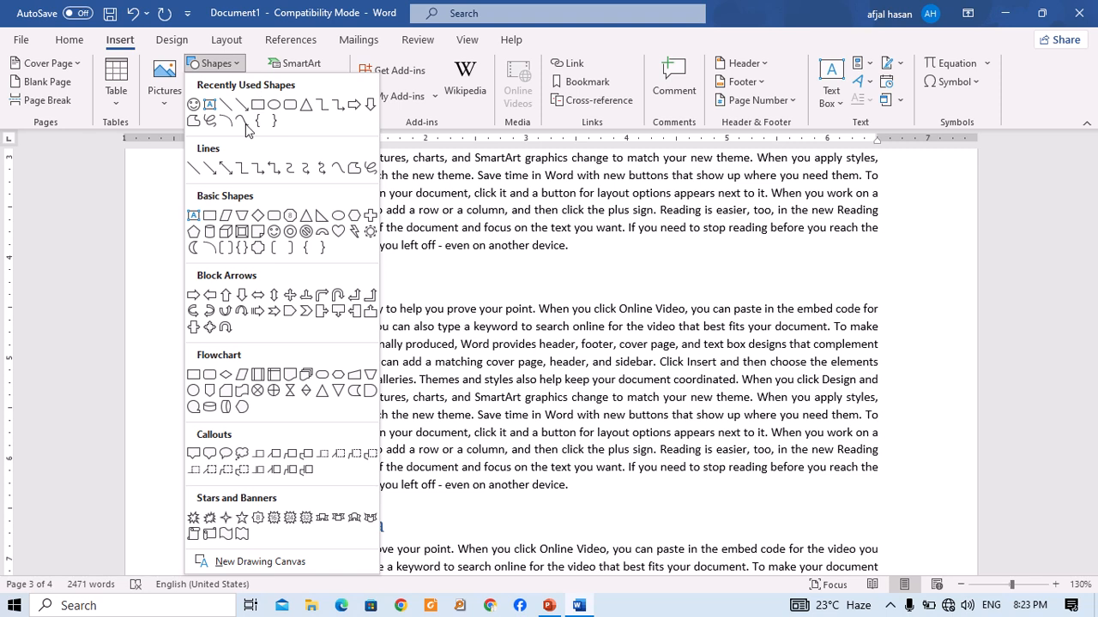
{"action": "left_click", "coordinate": [290, 104]}
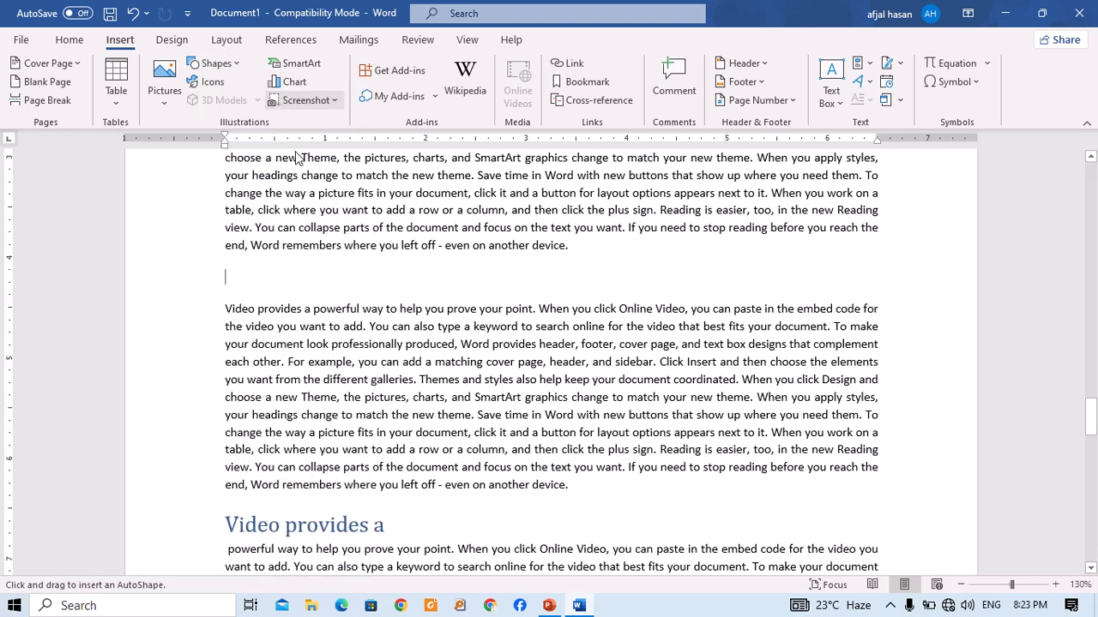
{"action": "left_click_drag", "start_coordinate": [225, 249], "coordinate": [340, 350]}
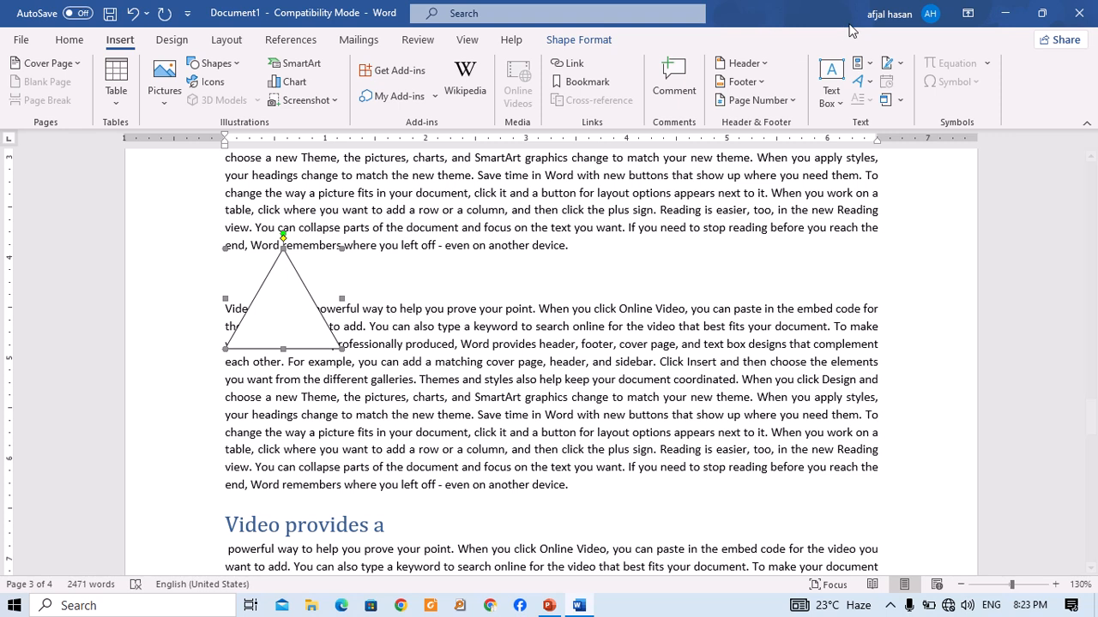
Step: Set the triangle's text wrapping to In Line with Text
{"action": "left_click", "coordinate": [579, 40]}
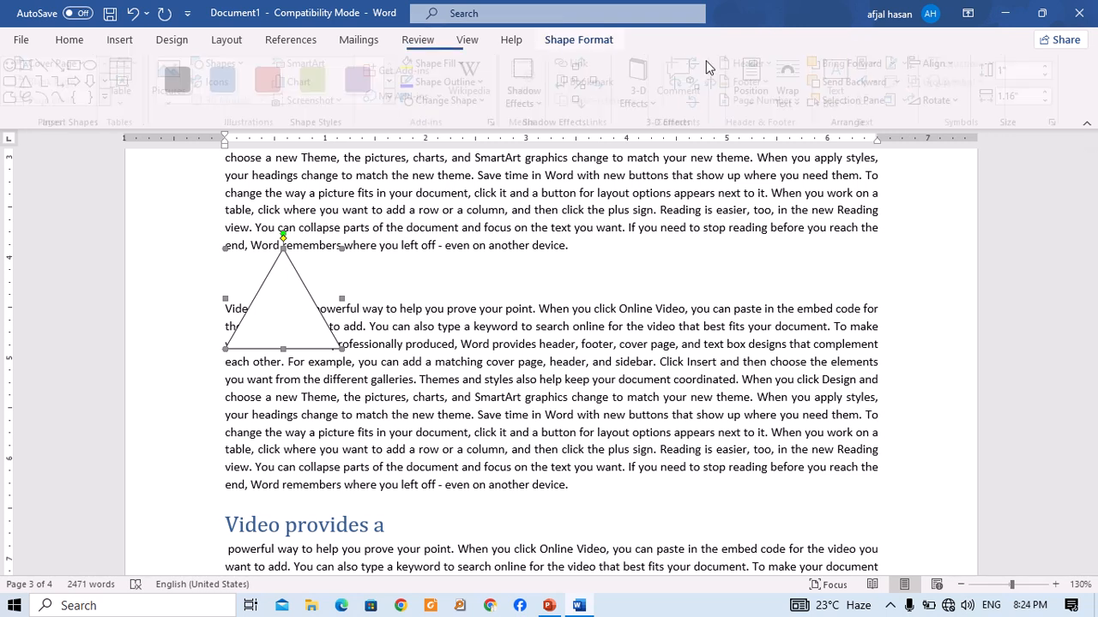
{"action": "left_click", "coordinate": [794, 86]}
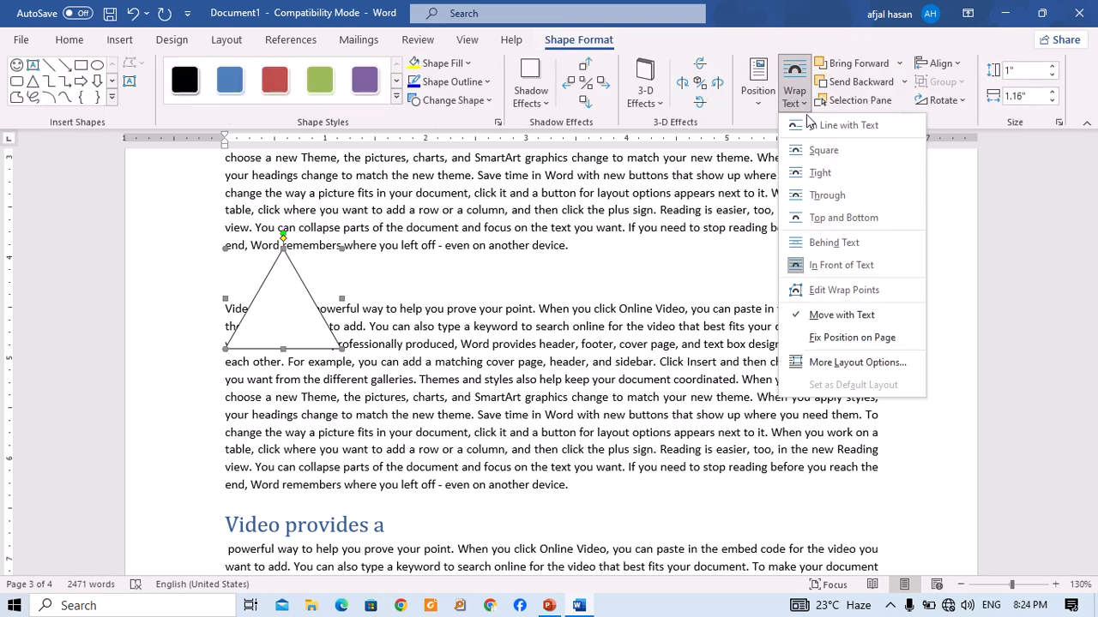
{"action": "left_click", "coordinate": [793, 140]}
{"action": "scroll", "coordinate": [330, 218], "scroll_direction": "up", "scroll_amount": 3}
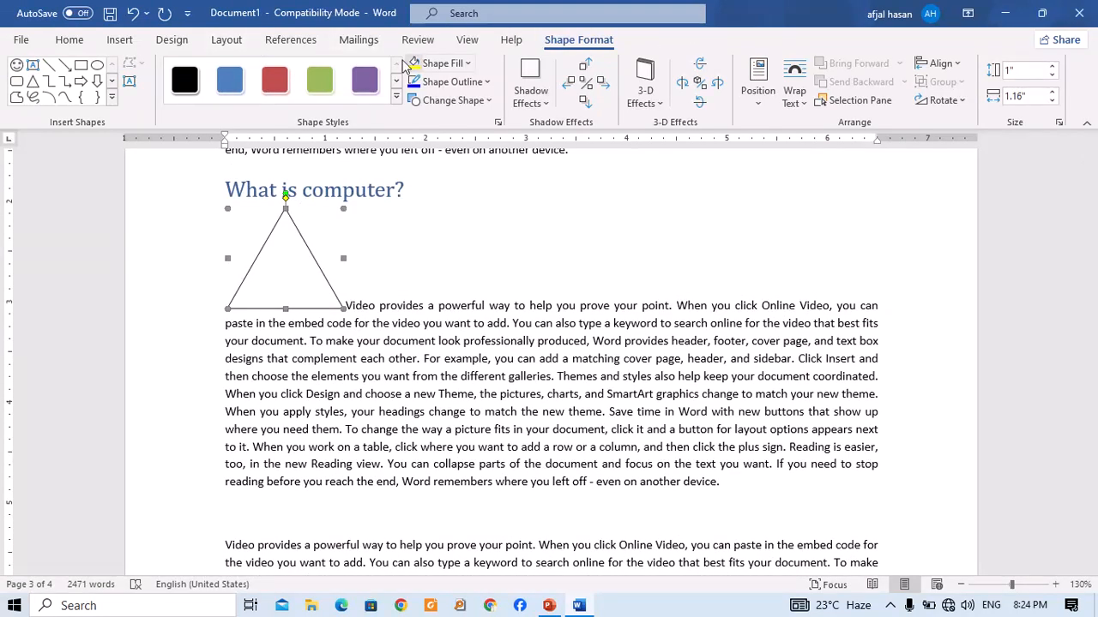
Step: Insert the caption "chitra sankhya 3" below the triangle under the "What is computer?" heading
{"action": "left_click", "coordinate": [314, 43]}
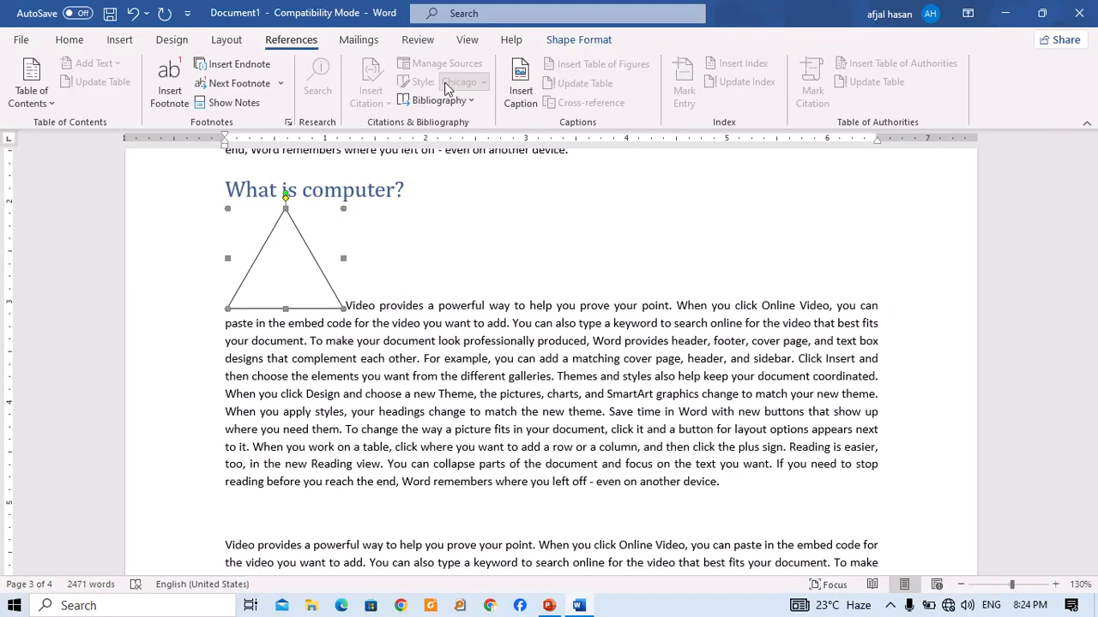
{"action": "left_click", "coordinate": [521, 95]}
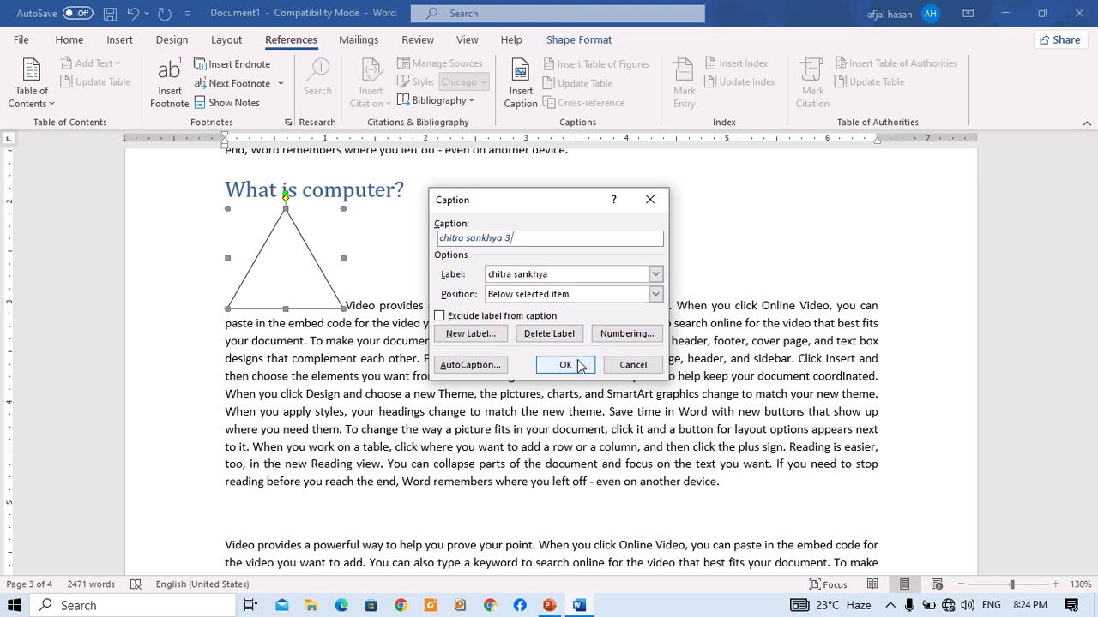
{"action": "left_click", "coordinate": [566, 365]}
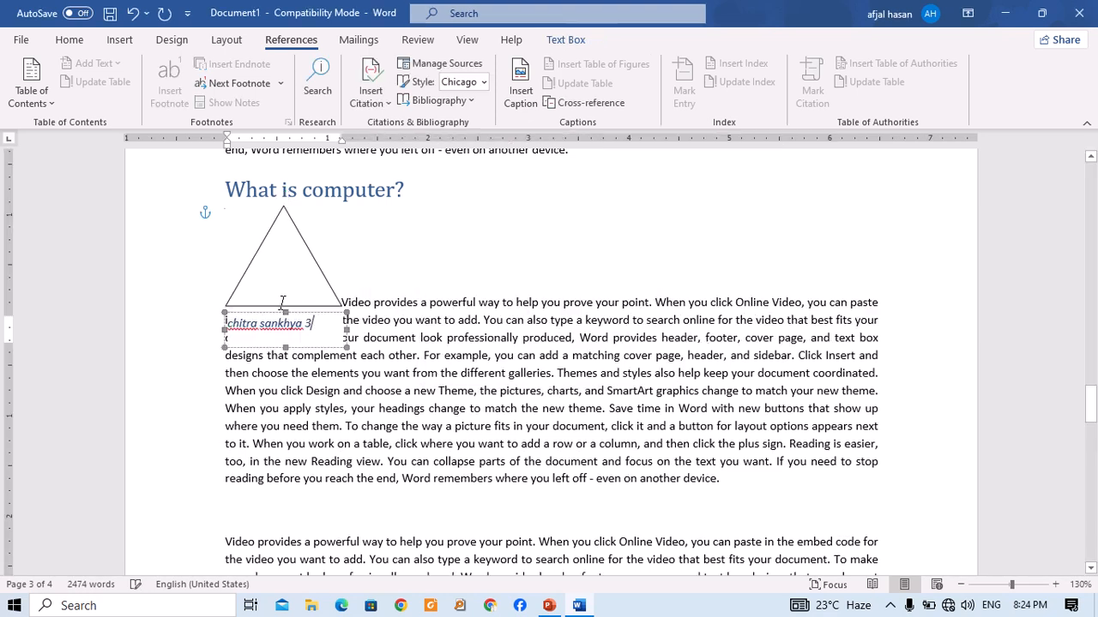
{"action": "left_click", "coordinate": [361, 259]}
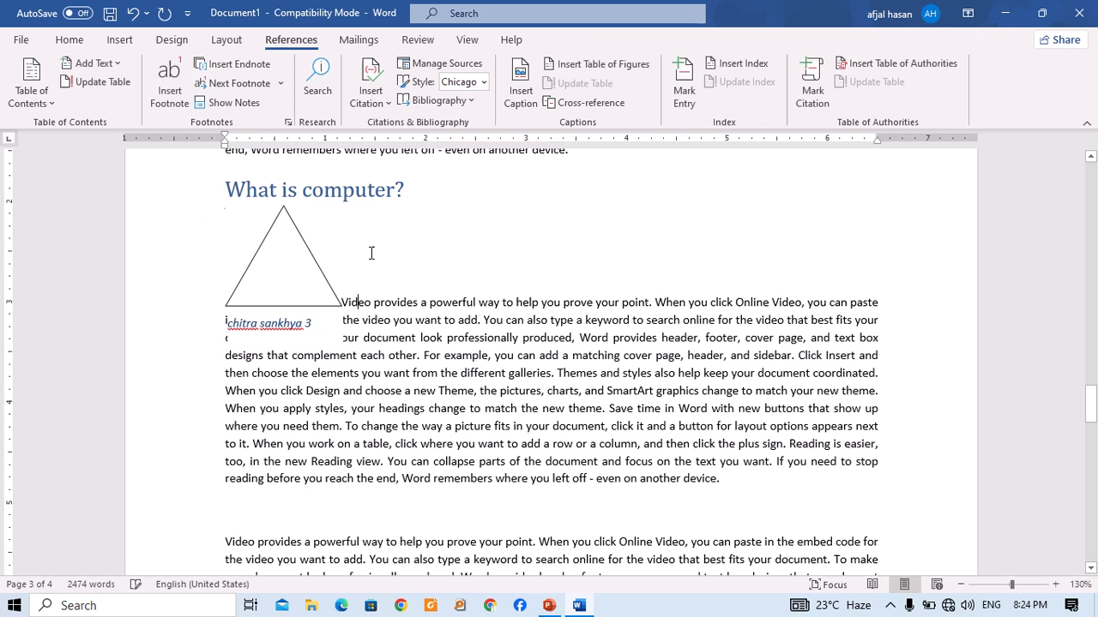
{"action": "left_click", "coordinate": [276, 336]}
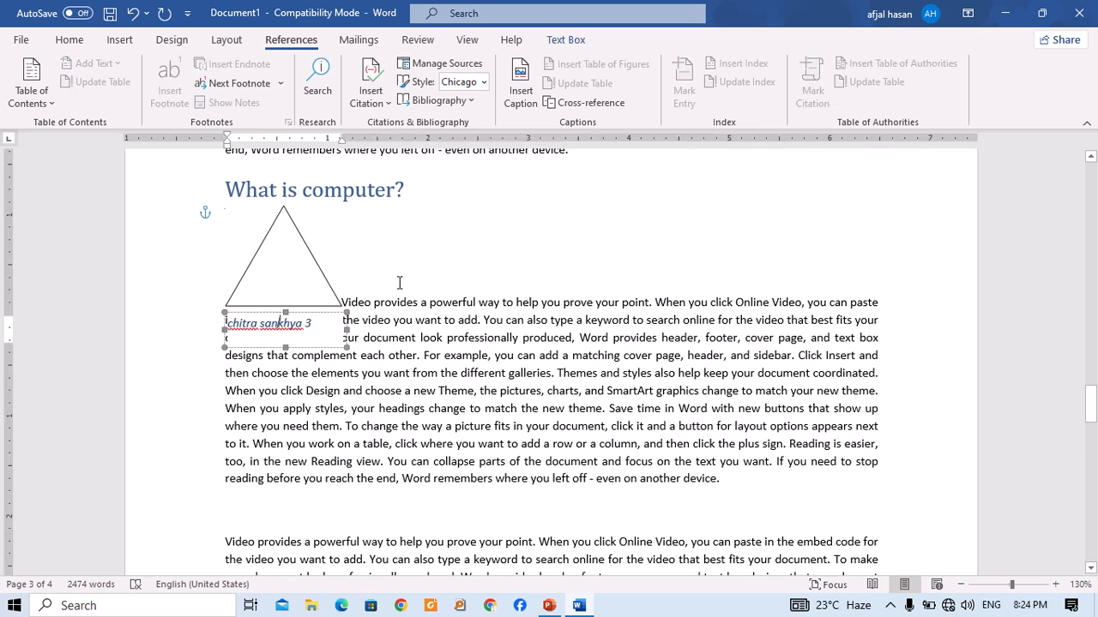
Step: Add an empty paragraph between the table of contents and the citation and insert a table of figures for the chitra sankhya captions there
{"action": "scroll", "coordinate": [399, 283], "scroll_direction": "down", "scroll_amount": 5}
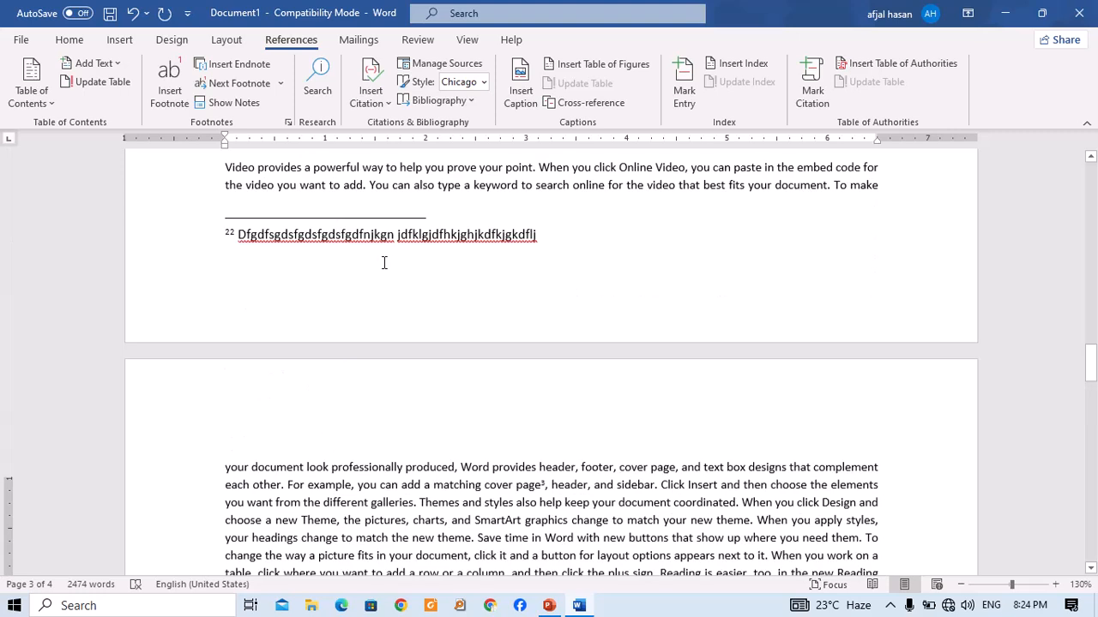
{"action": "scroll", "coordinate": [377, 283], "scroll_direction": "up", "scroll_amount": 15}
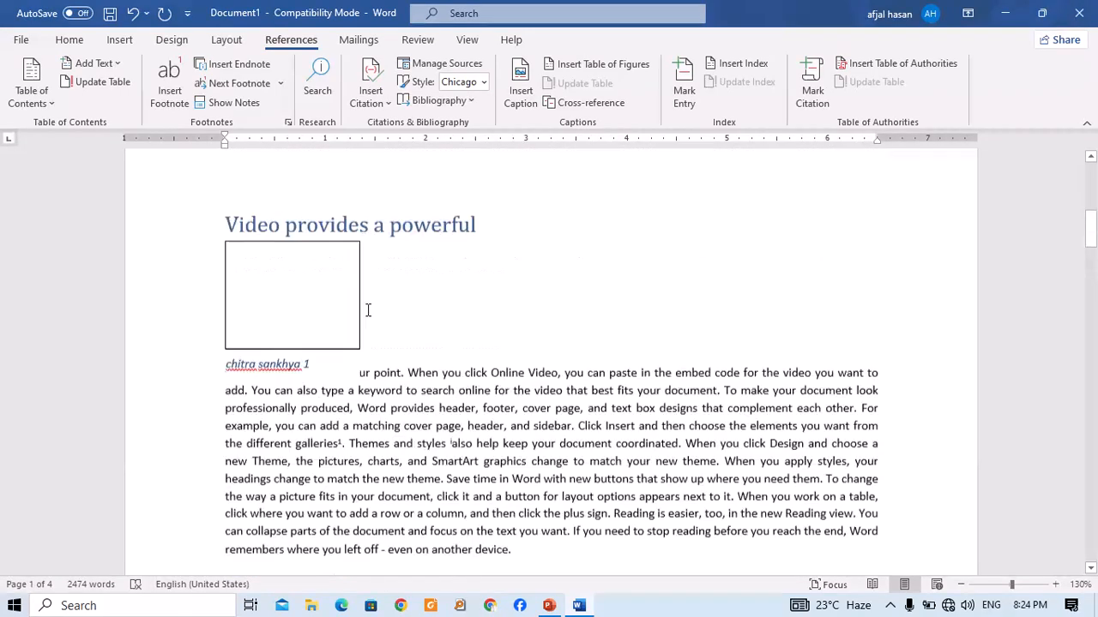
{"action": "scroll", "coordinate": [364, 296], "scroll_direction": "up", "scroll_amount": 5}
{"action": "scroll", "coordinate": [365, 289], "scroll_direction": "down", "scroll_amount": 7}
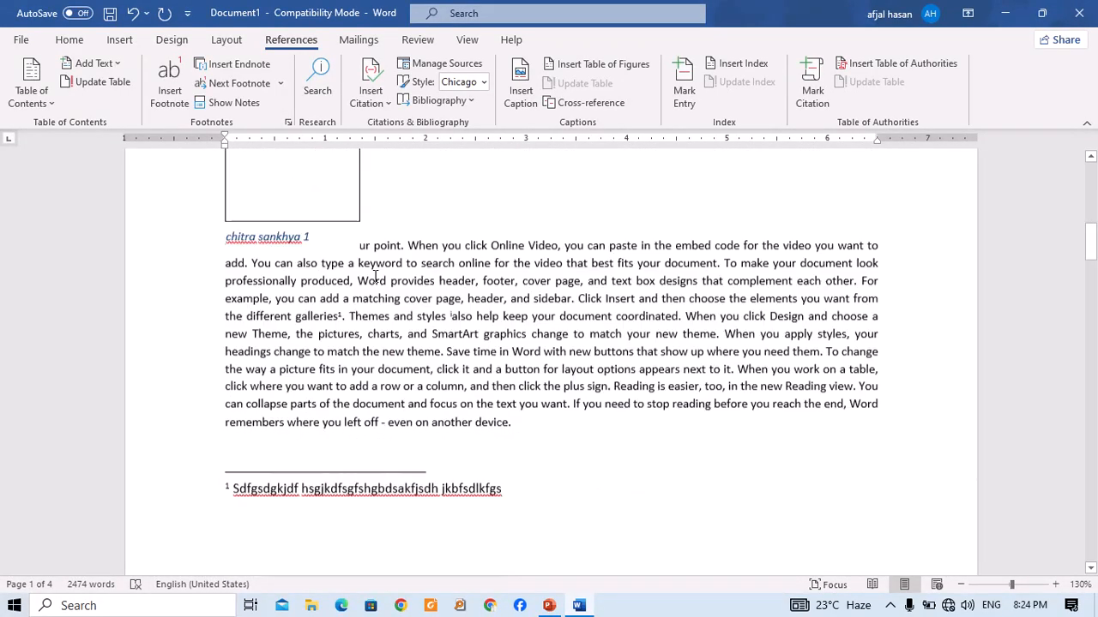
{"action": "scroll", "coordinate": [375, 277], "scroll_direction": "down", "scroll_amount": 4}
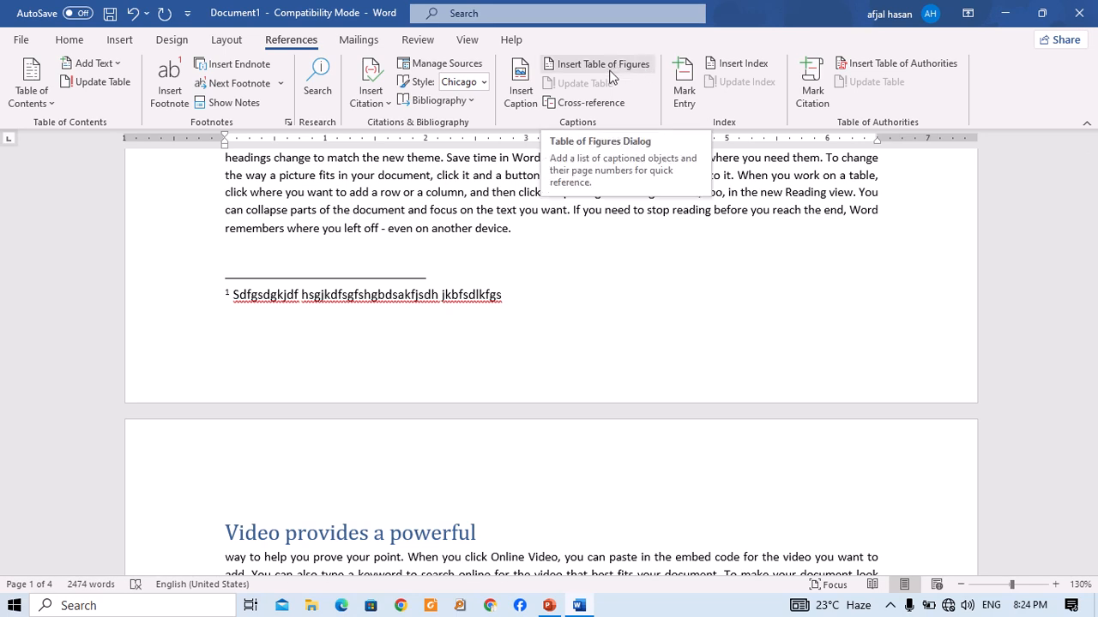
{"action": "scroll", "coordinate": [424, 233], "scroll_direction": "up", "scroll_amount": 10}
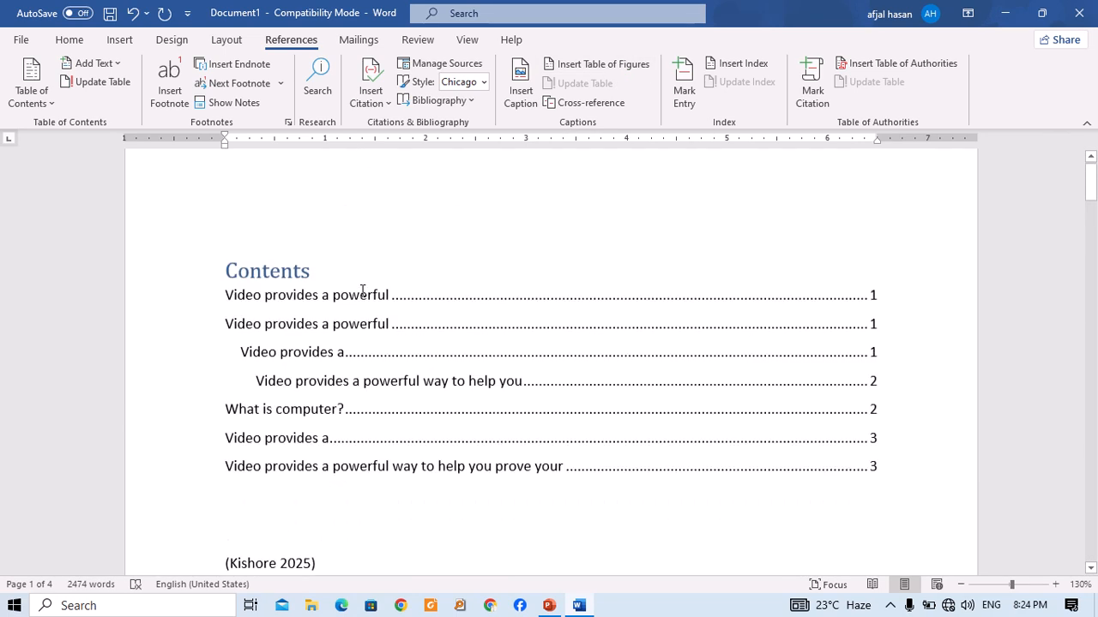
{"action": "scroll", "coordinate": [857, 343], "scroll_direction": "down", "scroll_amount": 3}
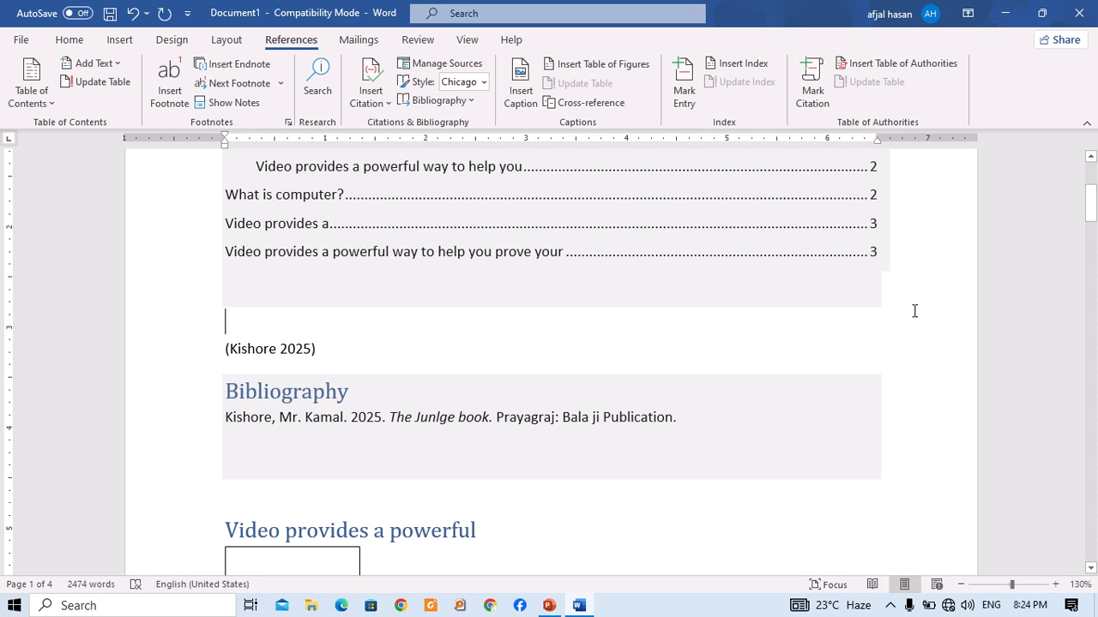
{"action": "left_click", "coordinate": [909, 284]}
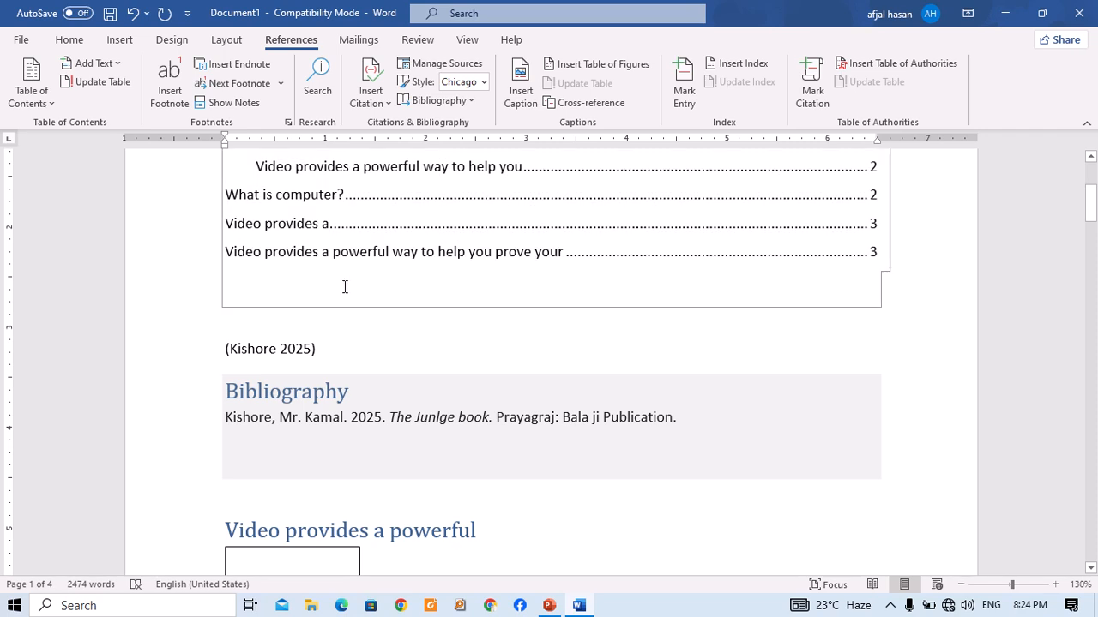
{"action": "triple_click", "coordinate": [227, 342]}
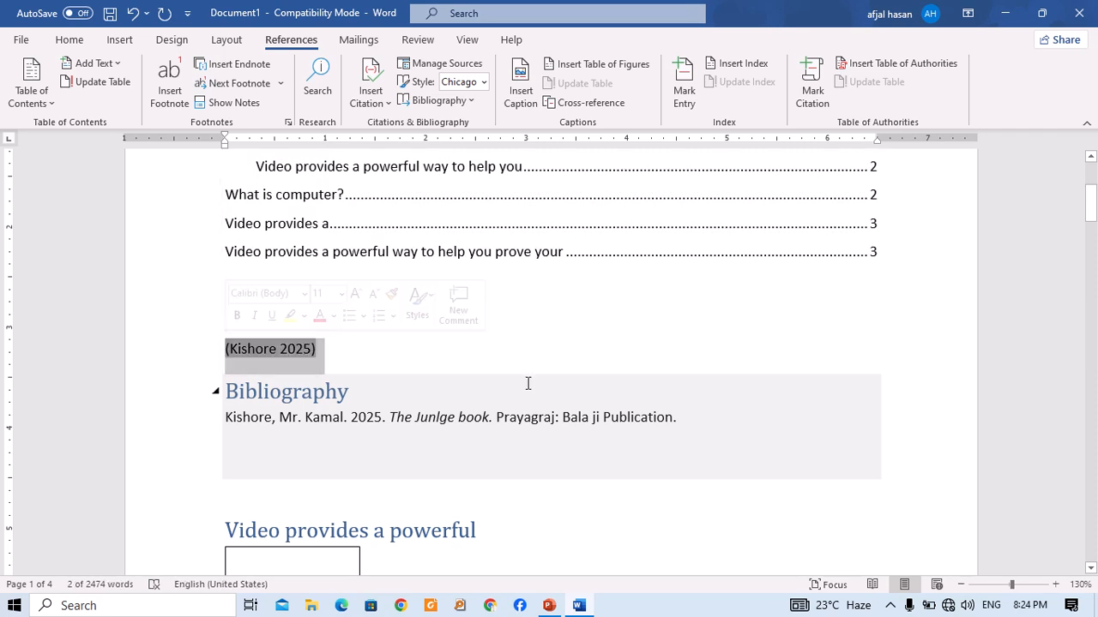
{"action": "key", "text": "Up"}
{"action": "key", "text": "Return"}
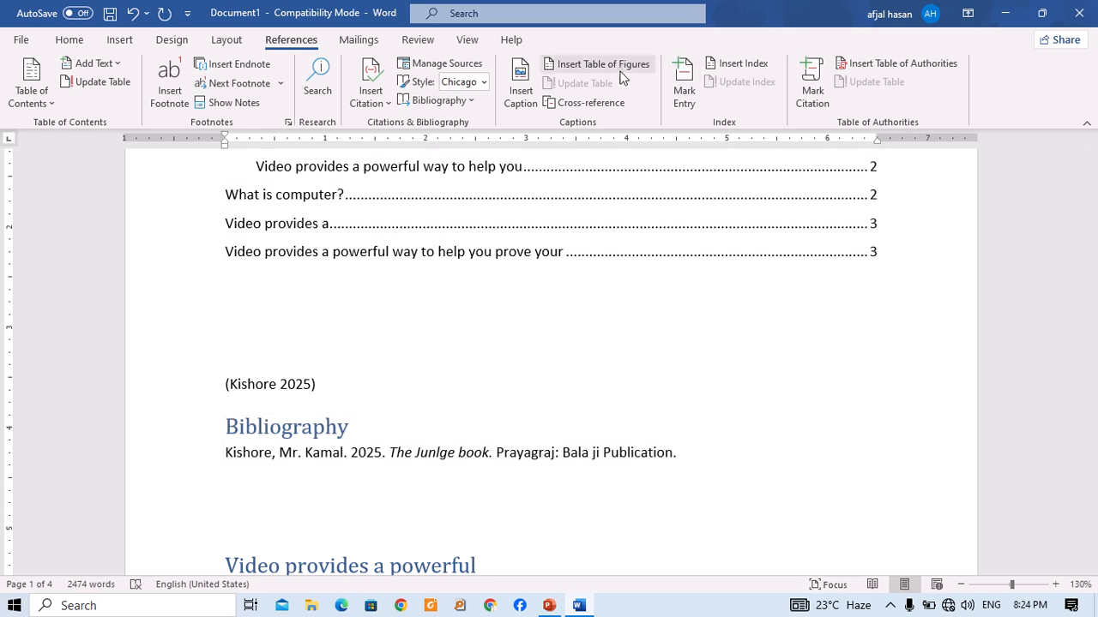
{"action": "left_click", "coordinate": [618, 66]}
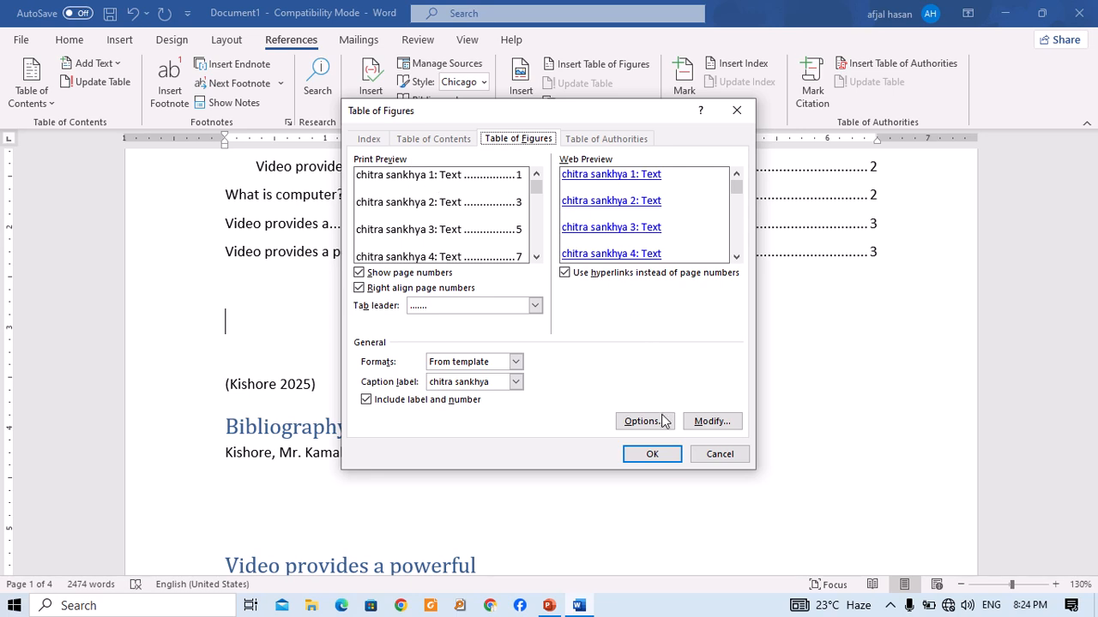
{"action": "left_click", "coordinate": [652, 453]}
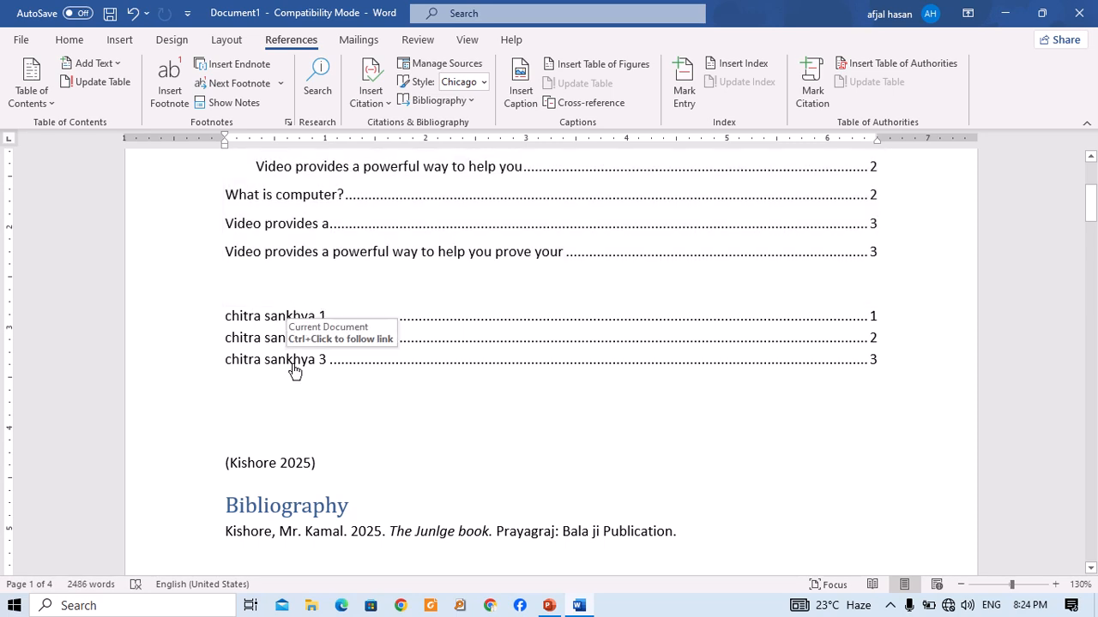
Step: Follow the table of figures entries chitra sankhya 3 and chitra sankhya 2 to their captions, returning to the table after each
{"action": "left_click", "coordinate": [291, 364], "text": "ctrl"}
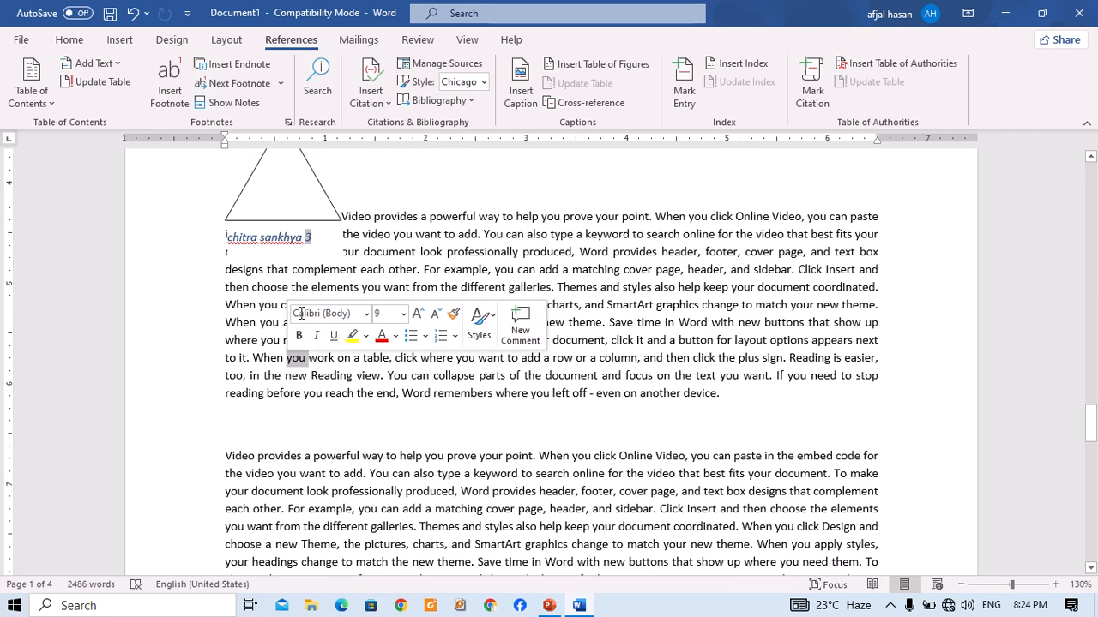
{"action": "scroll", "coordinate": [275, 258], "scroll_direction": "up", "scroll_amount": 10}
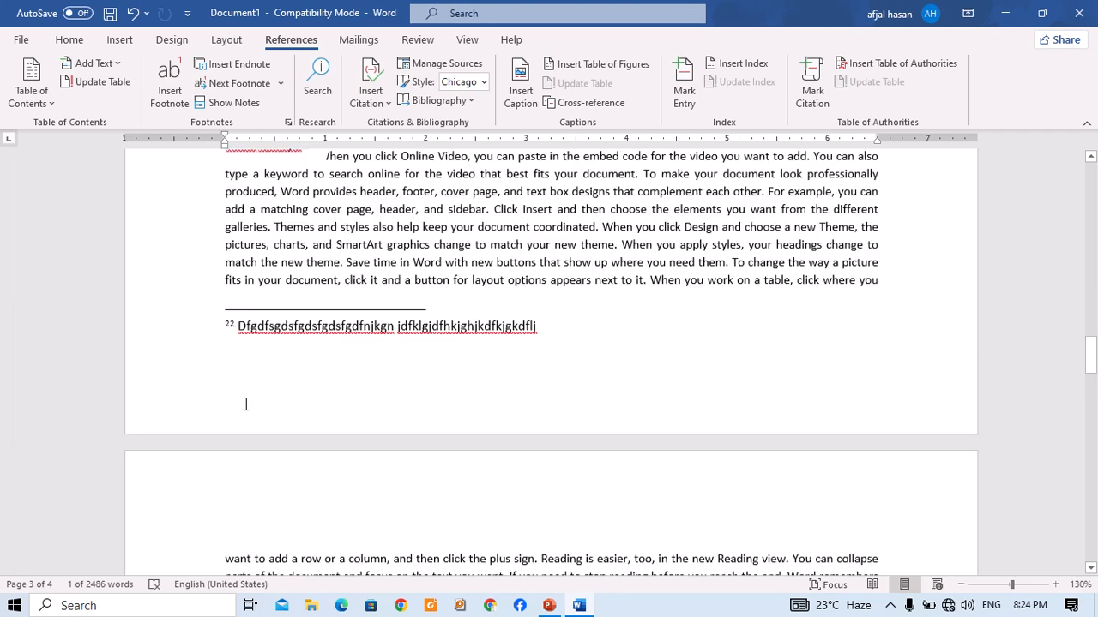
{"action": "scroll", "coordinate": [246, 404], "scroll_direction": "up", "scroll_amount": 20}
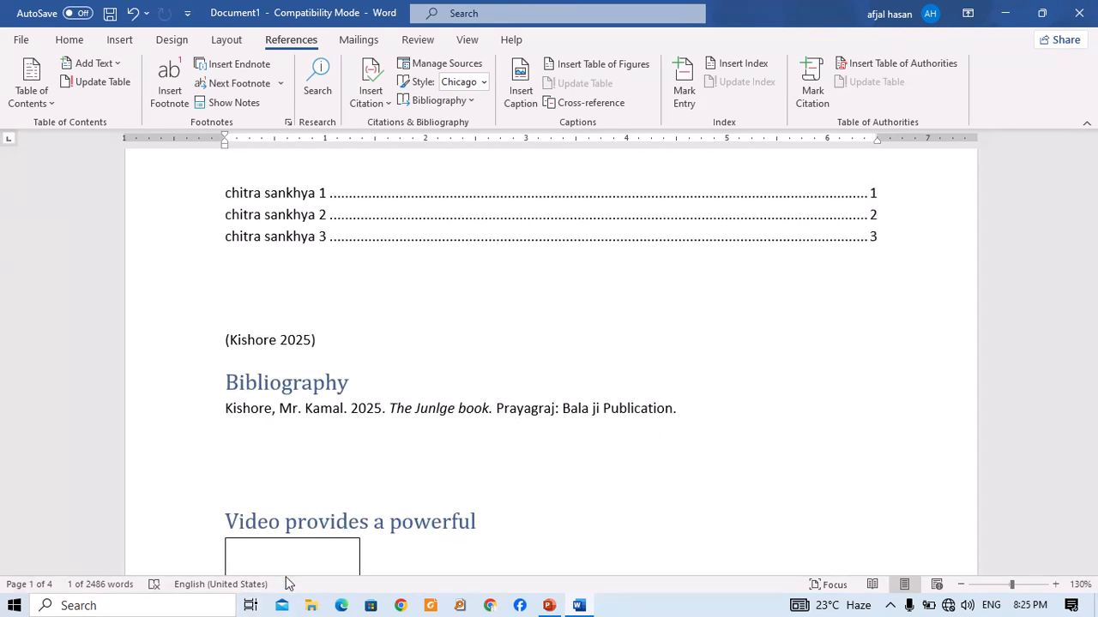
{"action": "scroll", "coordinate": [300, 411], "scroll_direction": "up", "scroll_amount": 5}
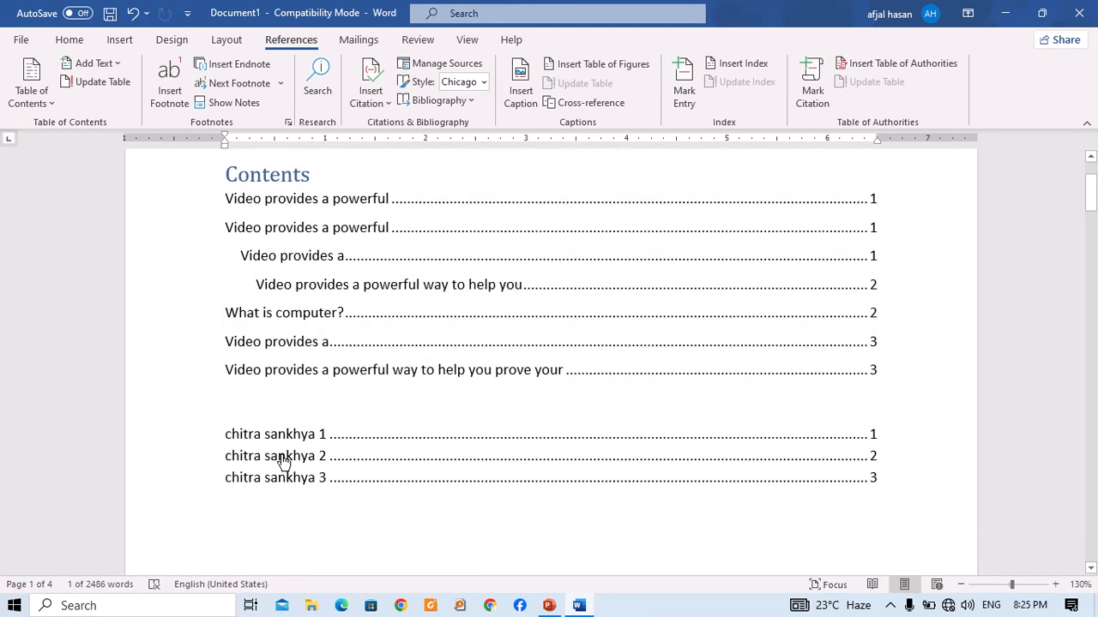
{"action": "left_click", "coordinate": [283, 455], "text": "ctrl"}
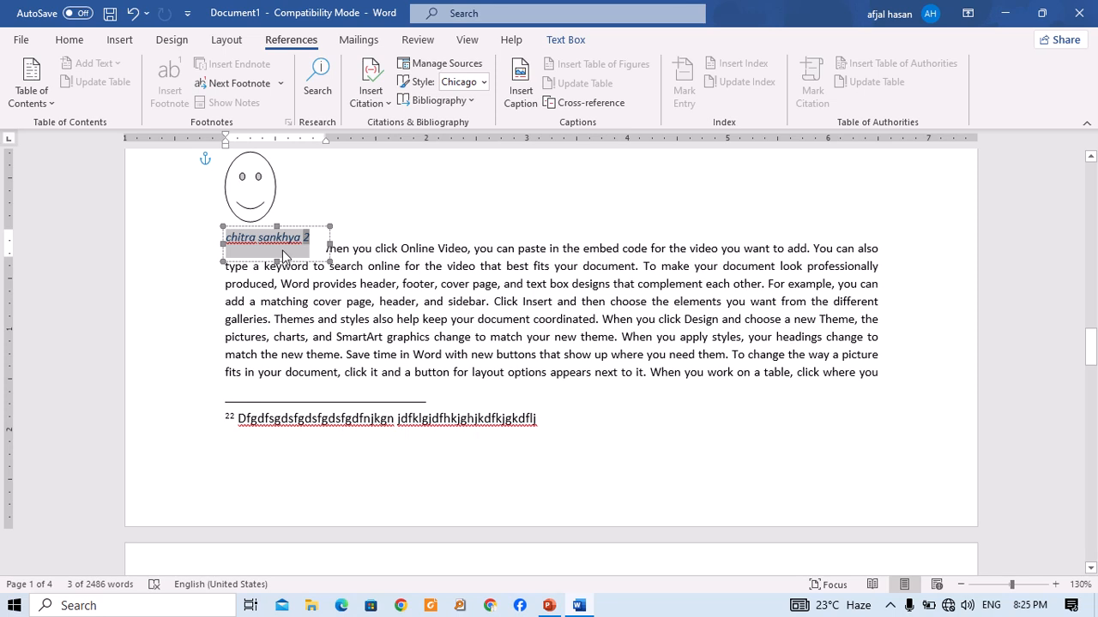
{"action": "scroll", "coordinate": [463, 315], "scroll_direction": "up", "scroll_amount": 6}
{"action": "scroll", "coordinate": [463, 315], "scroll_direction": "up", "scroll_amount": 15}
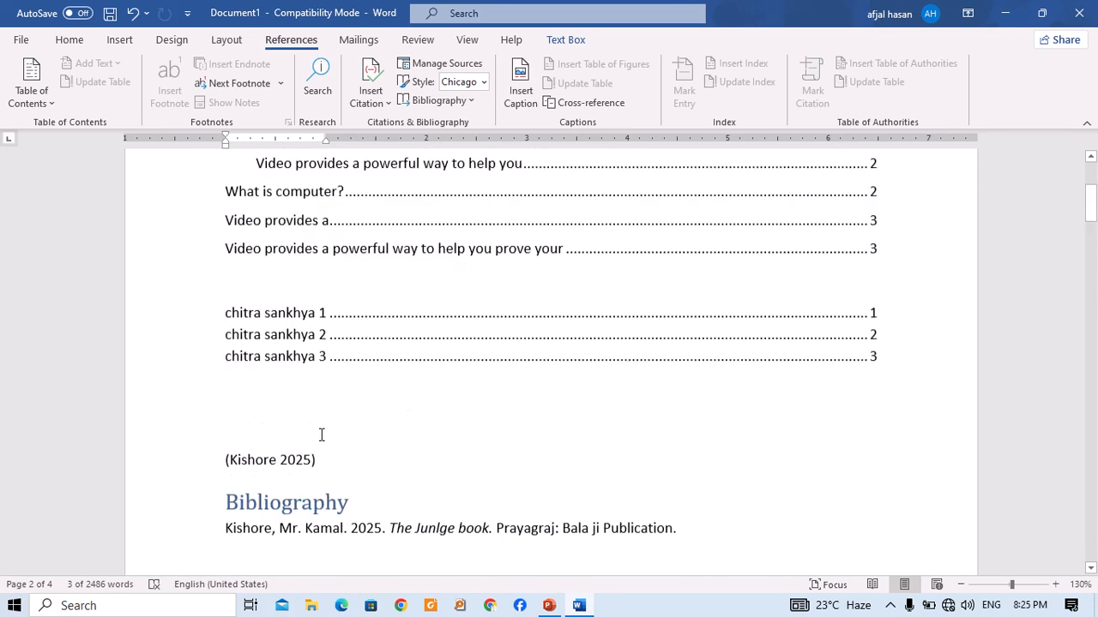
{"action": "scroll", "coordinate": [403, 360], "scroll_direction": "down", "scroll_amount": 3}
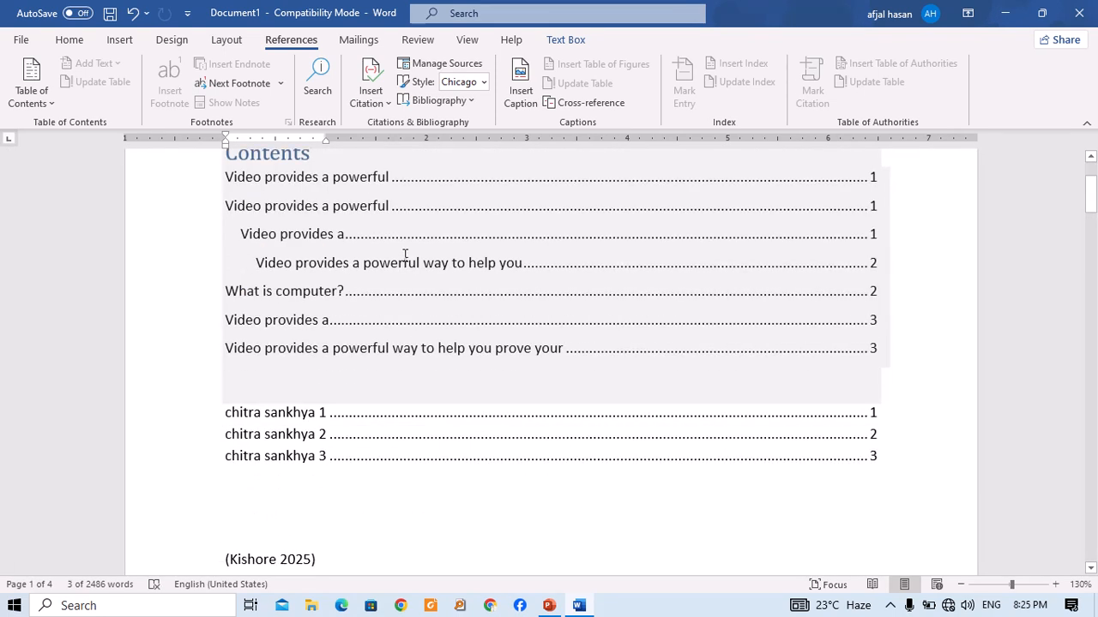
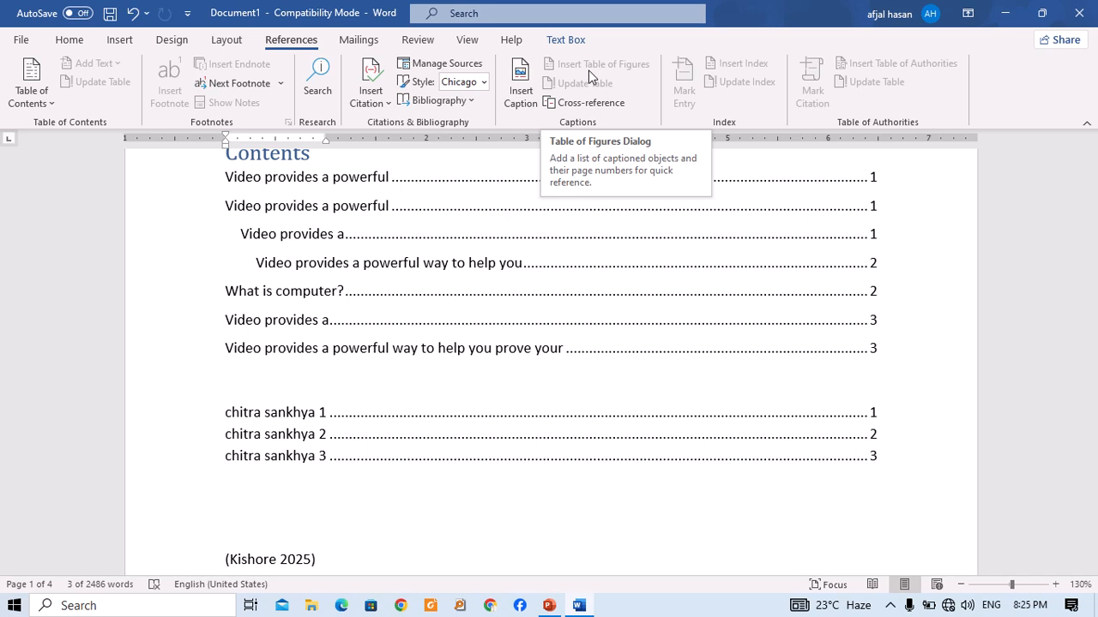
Step: Add an empty paragraph after the paragraph beside the triangle under the "What is computer?" heading
{"action": "left_click", "coordinate": [590, 187]}
{"action": "scroll", "coordinate": [590, 197], "scroll_direction": "down", "scroll_amount": 3}
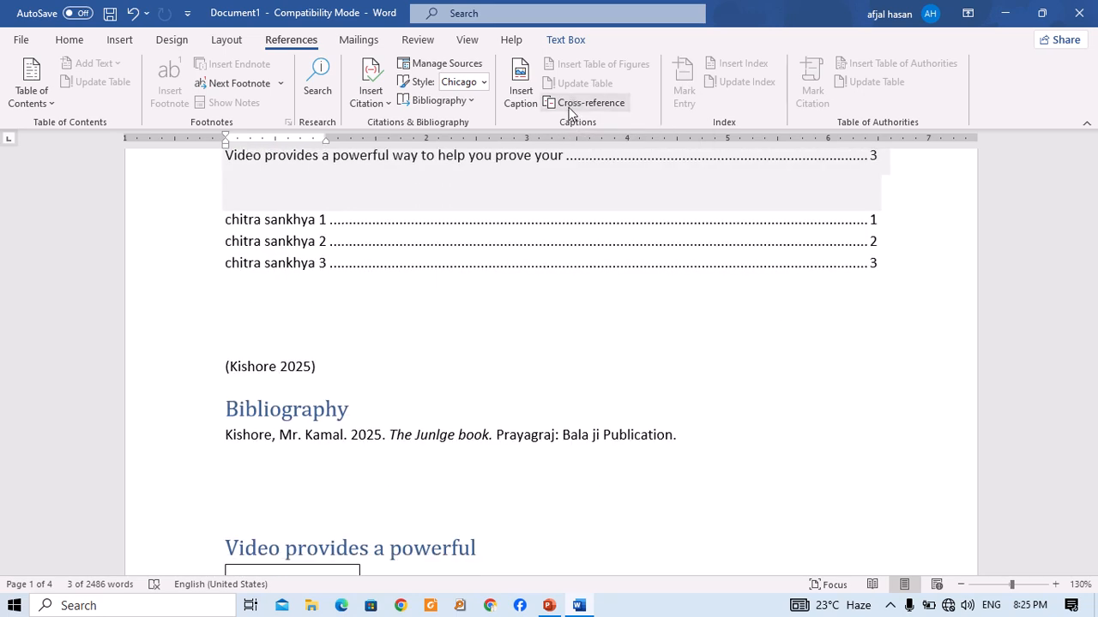
{"action": "scroll", "coordinate": [565, 257], "scroll_direction": "down", "scroll_amount": 15}
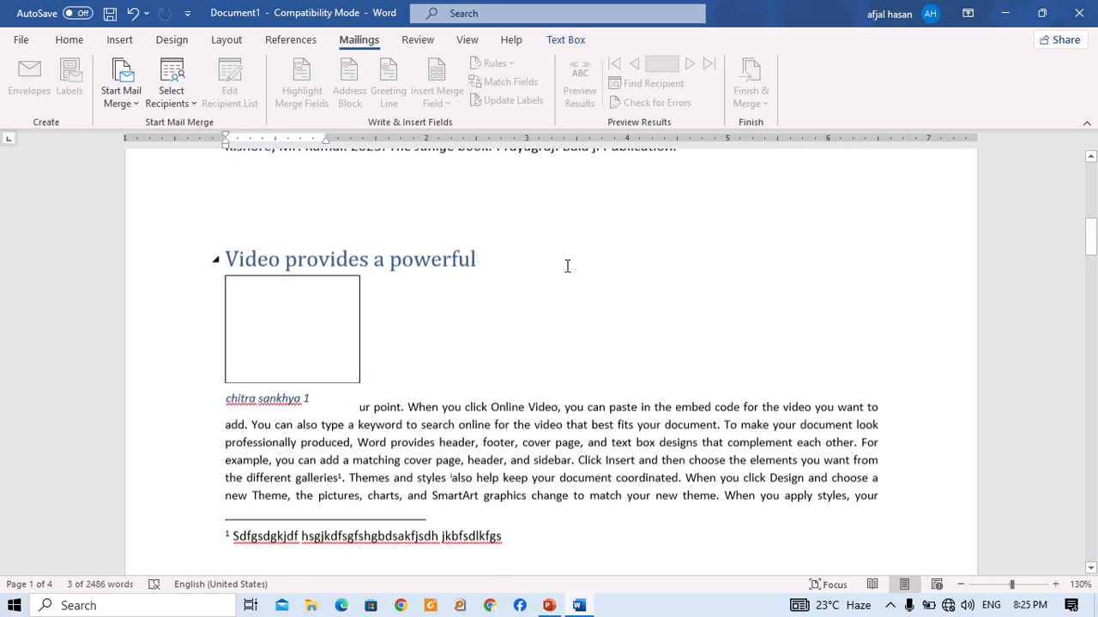
{"action": "scroll", "coordinate": [527, 261], "scroll_direction": "down", "scroll_amount": 15}
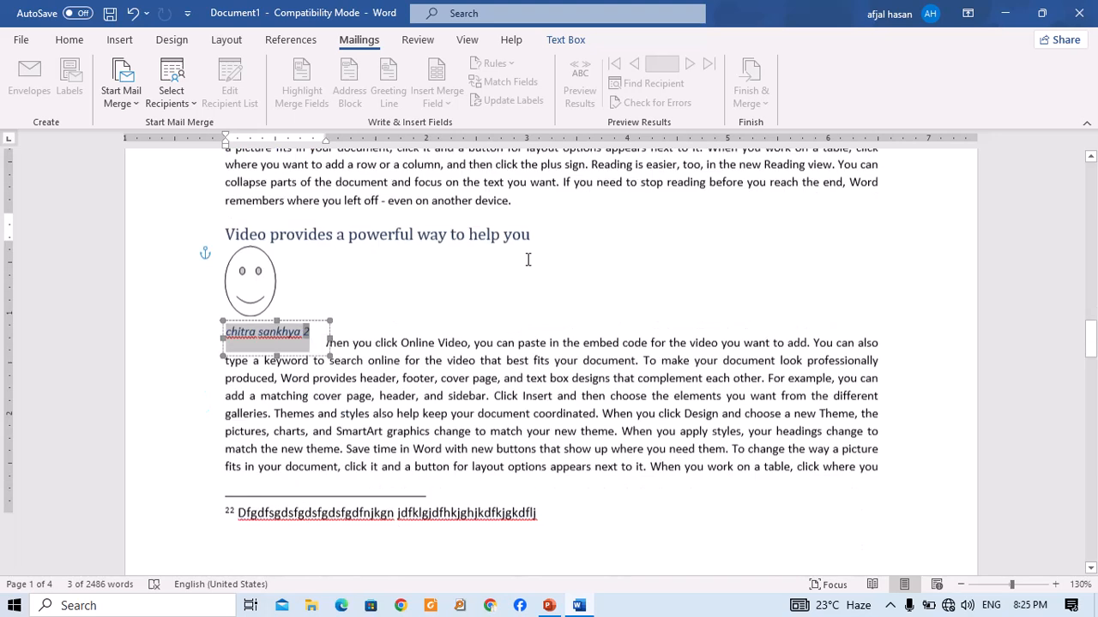
{"action": "scroll", "coordinate": [526, 258], "scroll_direction": "down", "scroll_amount": 15}
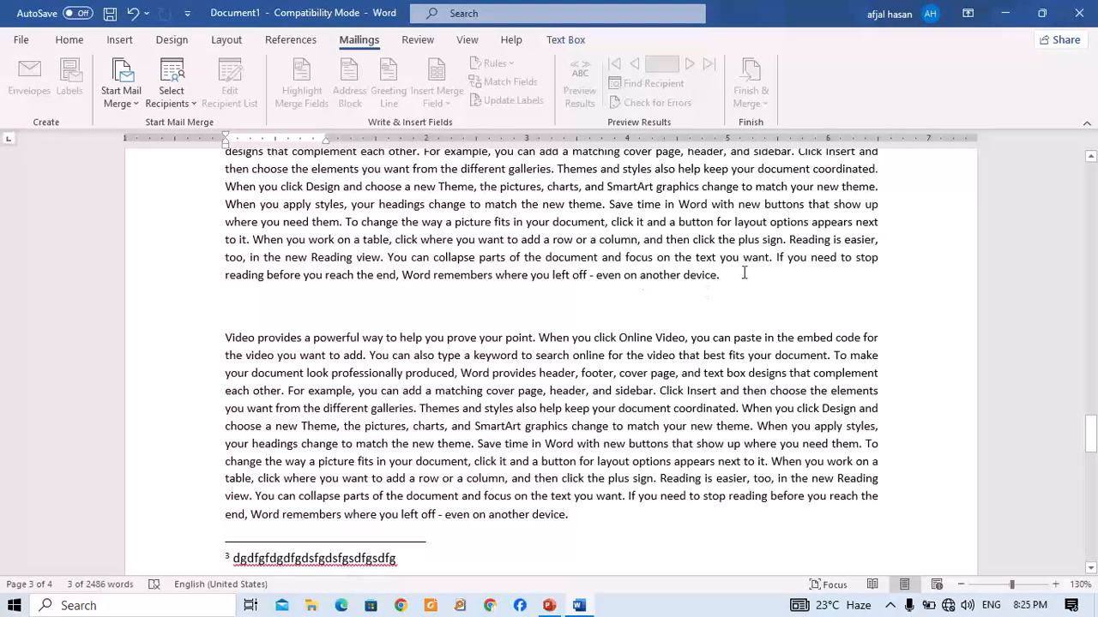
{"action": "left_click", "coordinate": [743, 273]}
{"action": "key", "text": "Return"}
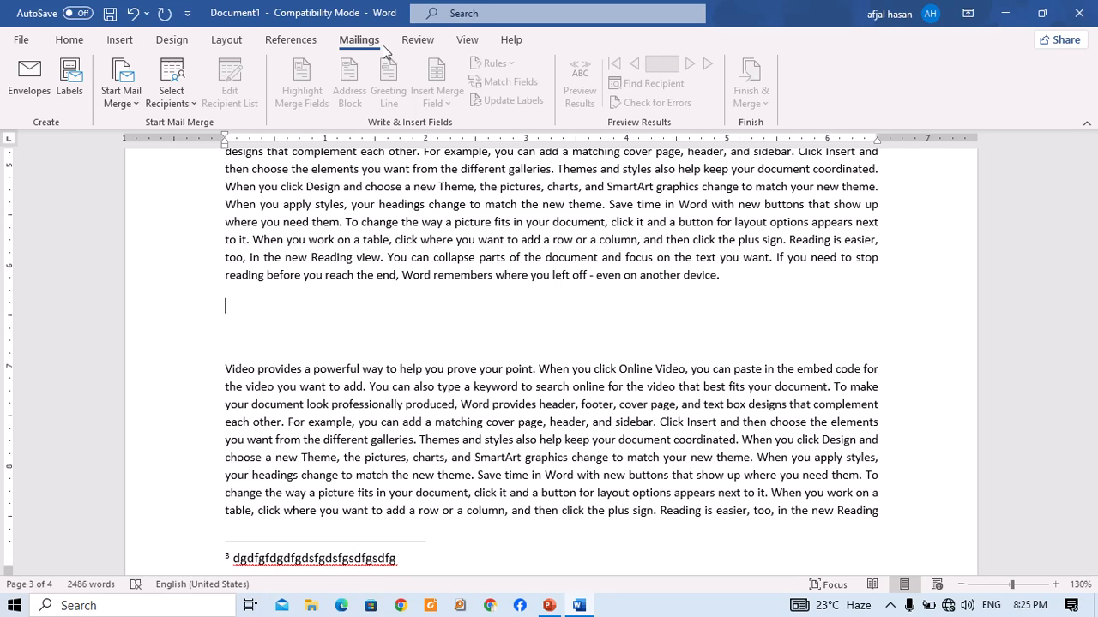
Step: Start a cross-reference in the new empty paragraph with chitra sankhya as the reference type
{"action": "left_click", "coordinate": [295, 40]}
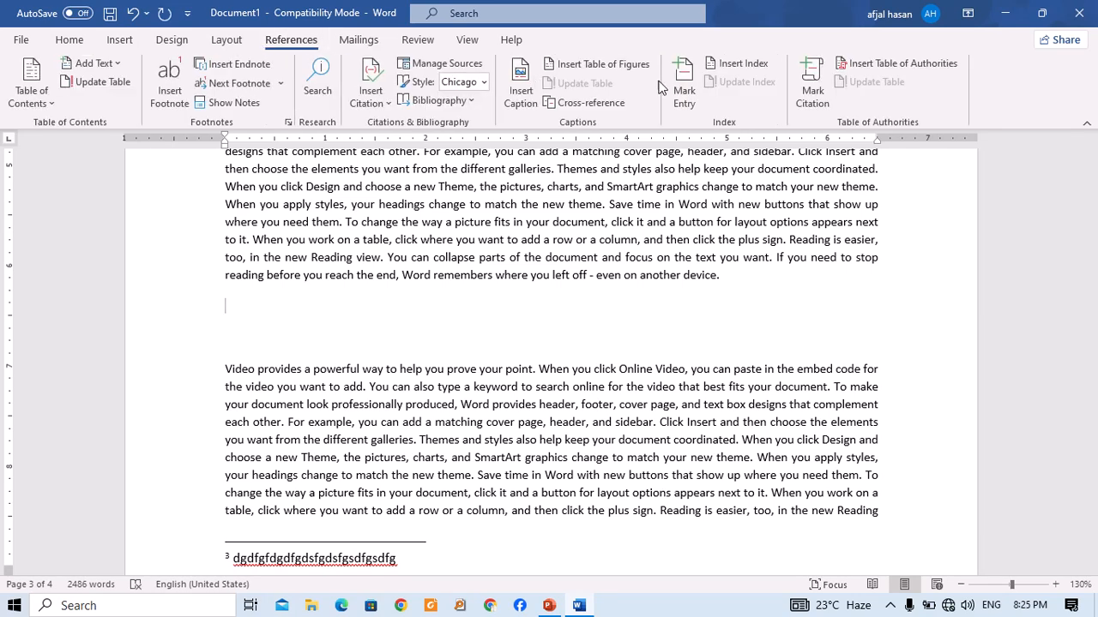
{"action": "left_click", "coordinate": [591, 103]}
{"action": "left_click", "coordinate": [540, 200]}
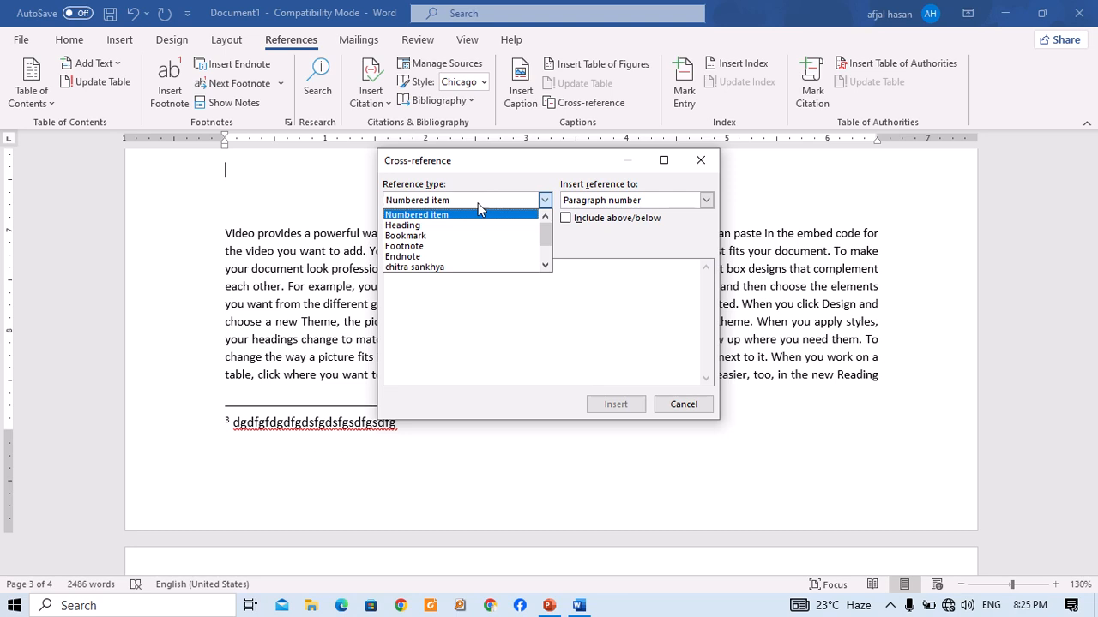
{"action": "scroll", "coordinate": [412, 258], "scroll_direction": "down", "scroll_amount": 1}
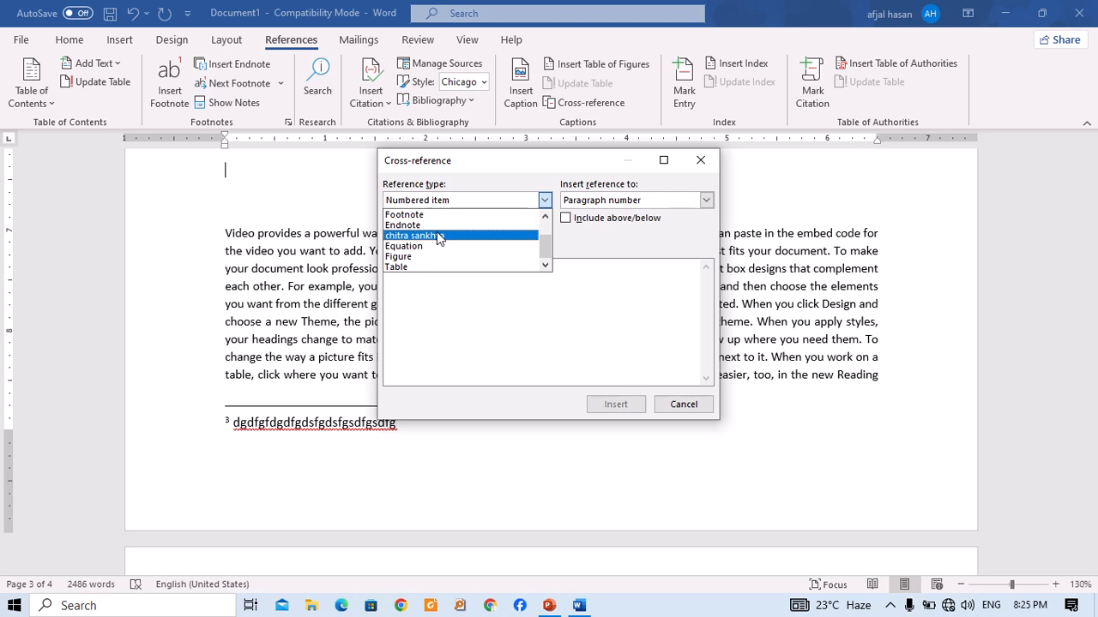
{"action": "left_click", "coordinate": [438, 235]}
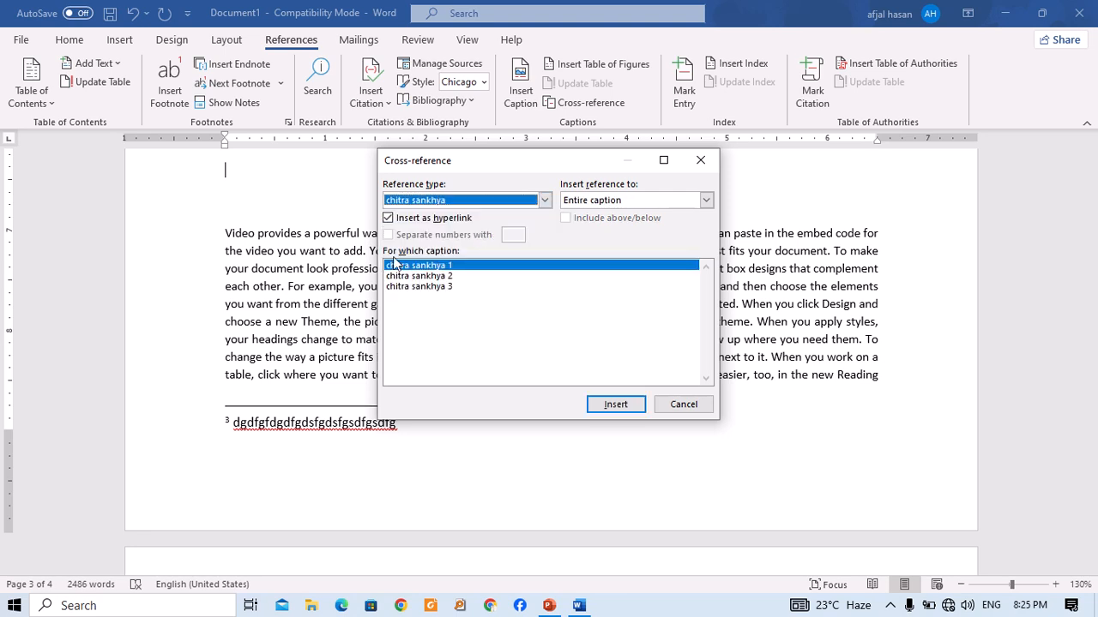
Step: Try to insert a hyperlinked cross-reference to chitra sankhya 1 using Only caption text
{"action": "left_click", "coordinate": [437, 220]}
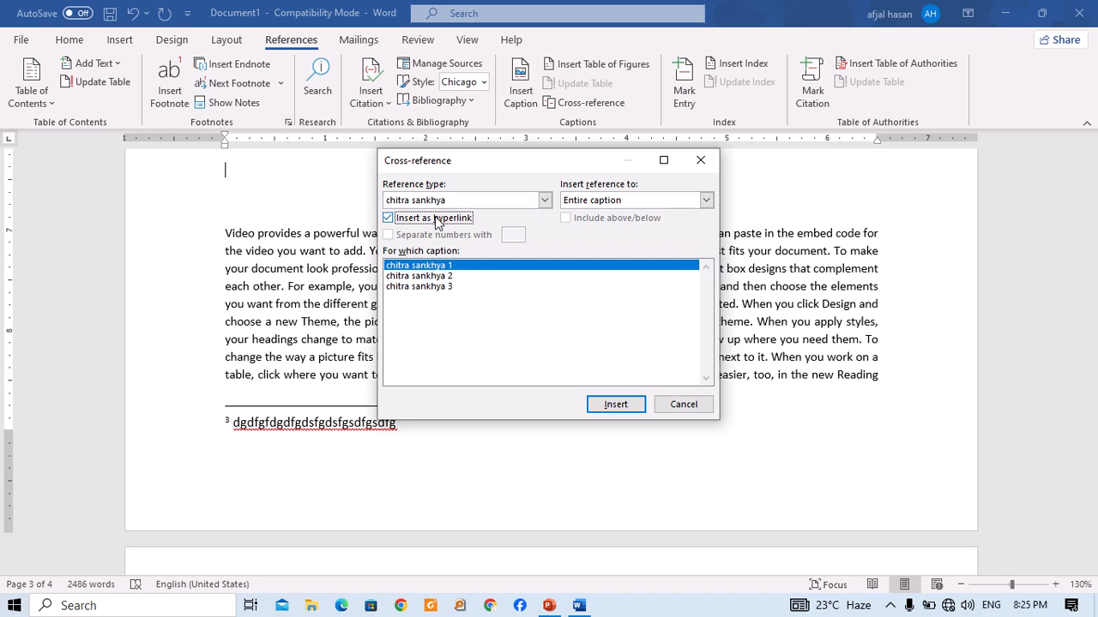
{"action": "left_click", "coordinate": [706, 200]}
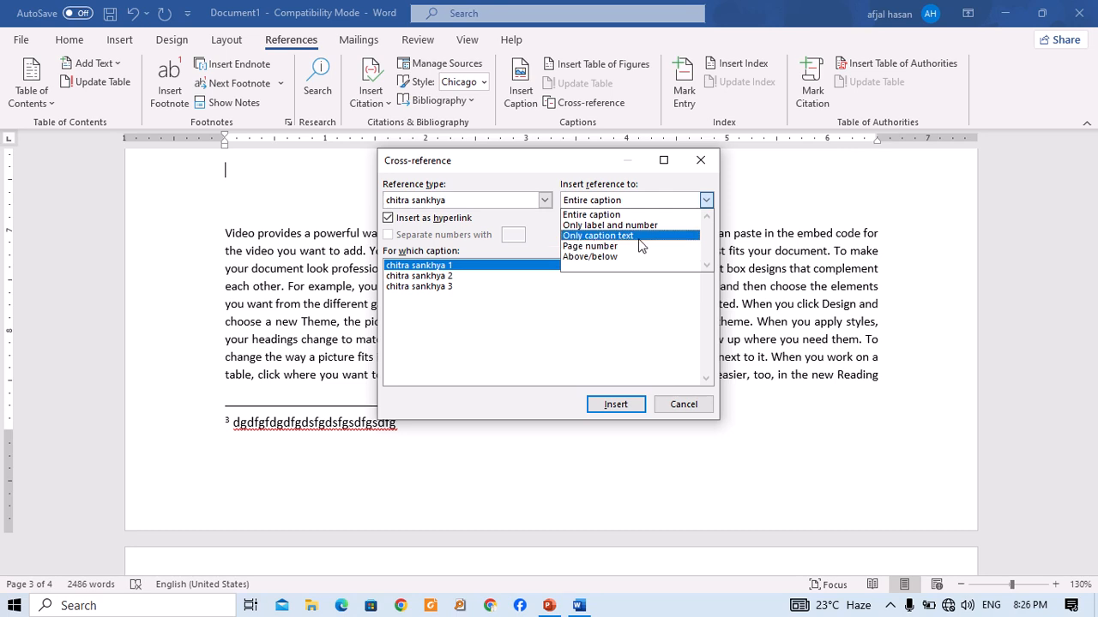
{"action": "left_click", "coordinate": [639, 236]}
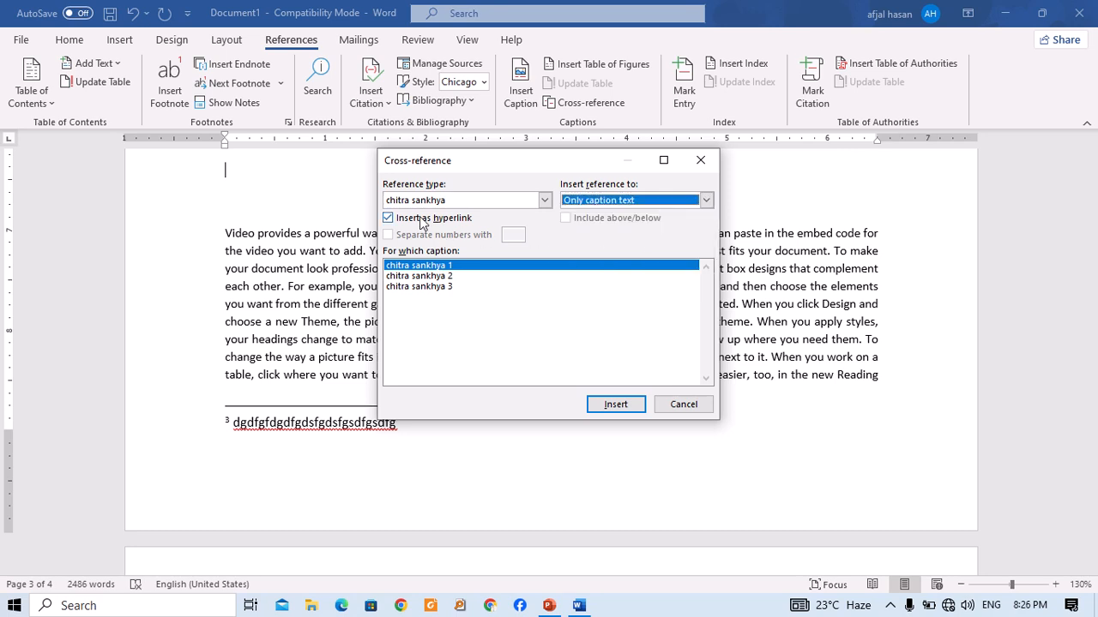
{"action": "left_click", "coordinate": [614, 405]}
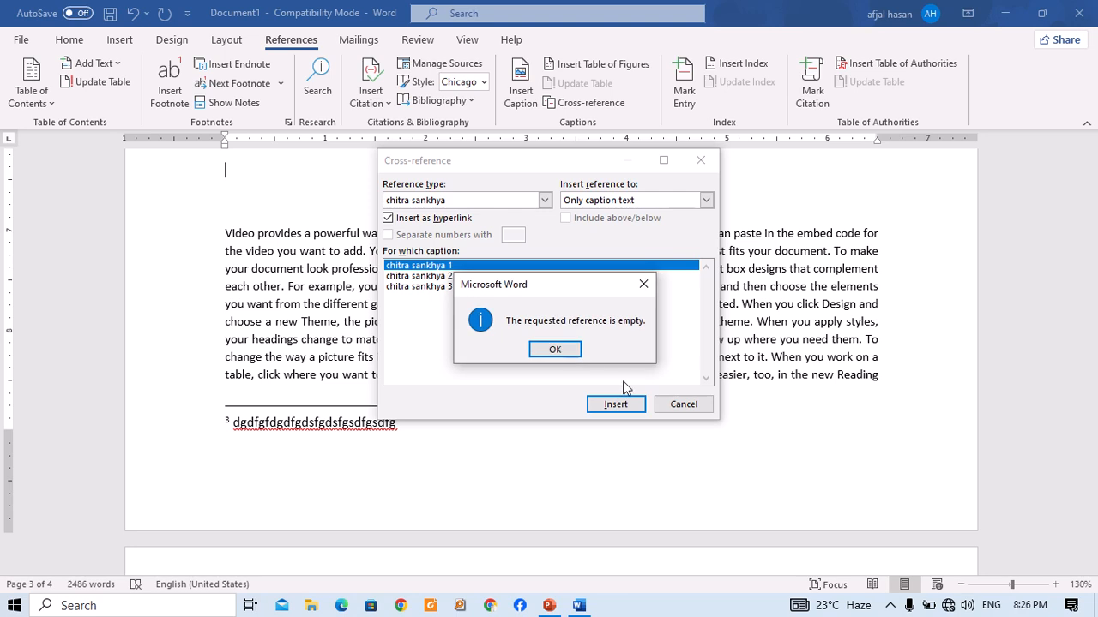
{"action": "left_click", "coordinate": [579, 355]}
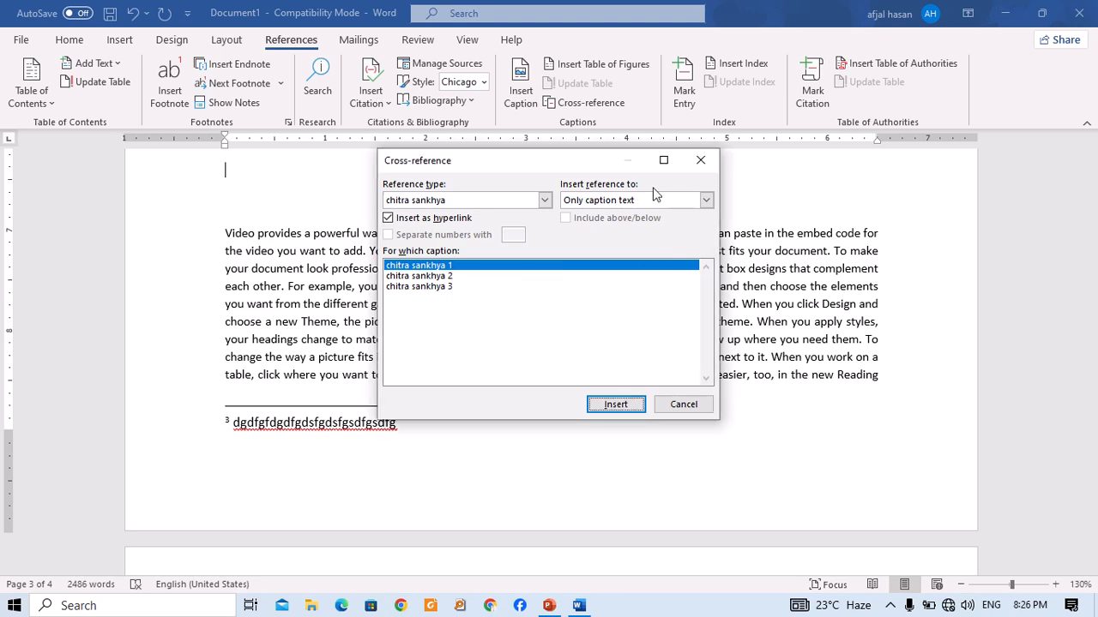
Step: Set the reference content to Entire caption and insert the hyperlinked cross-reference to chitra sankhya 1
{"action": "left_click", "coordinate": [626, 199]}
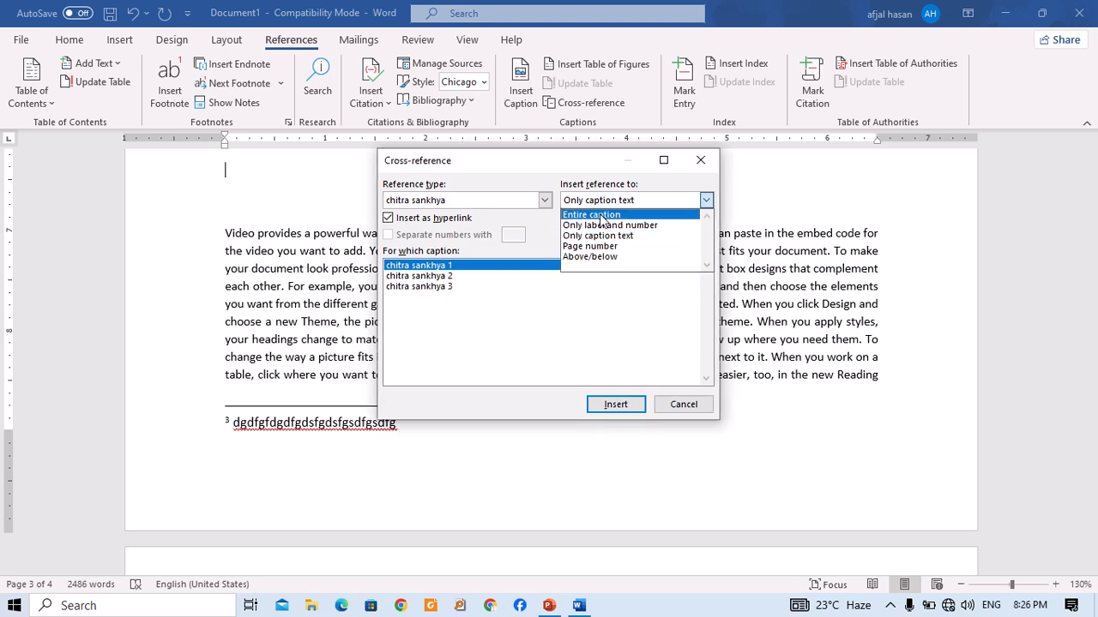
{"action": "left_click", "coordinate": [609, 213]}
{"action": "left_click", "coordinate": [615, 404]}
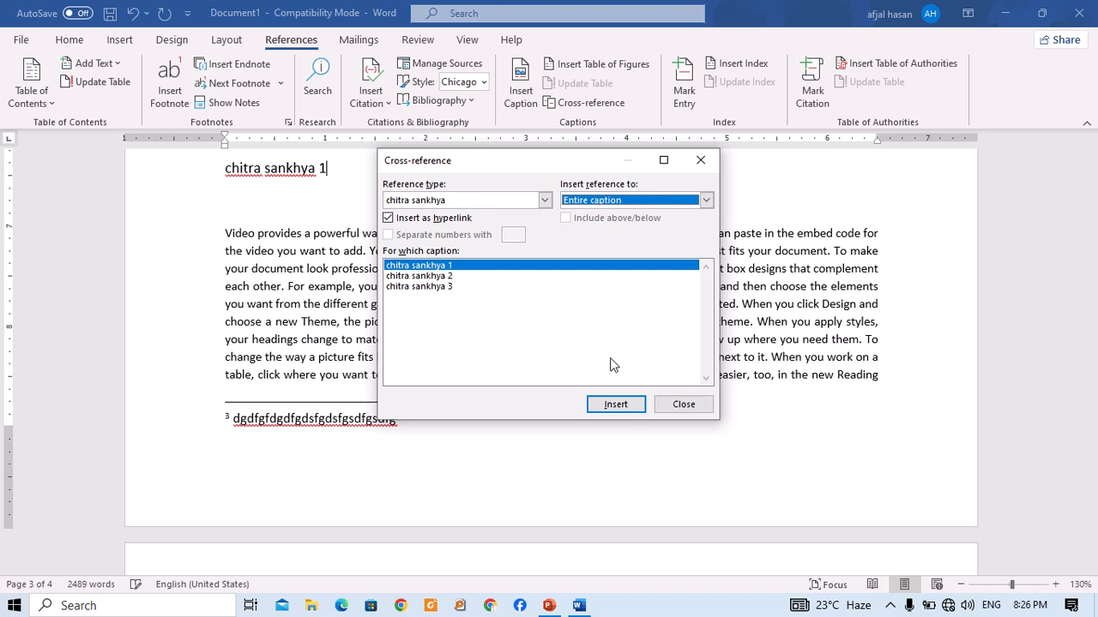
Step: Close the cross-reference dialog and examine the inserted reference against the chitra sankhya 1 caption under the rectangle on page 1
{"action": "left_click", "coordinate": [695, 408]}
{"action": "scroll", "coordinate": [302, 367], "scroll_direction": "up", "scroll_amount": 4}
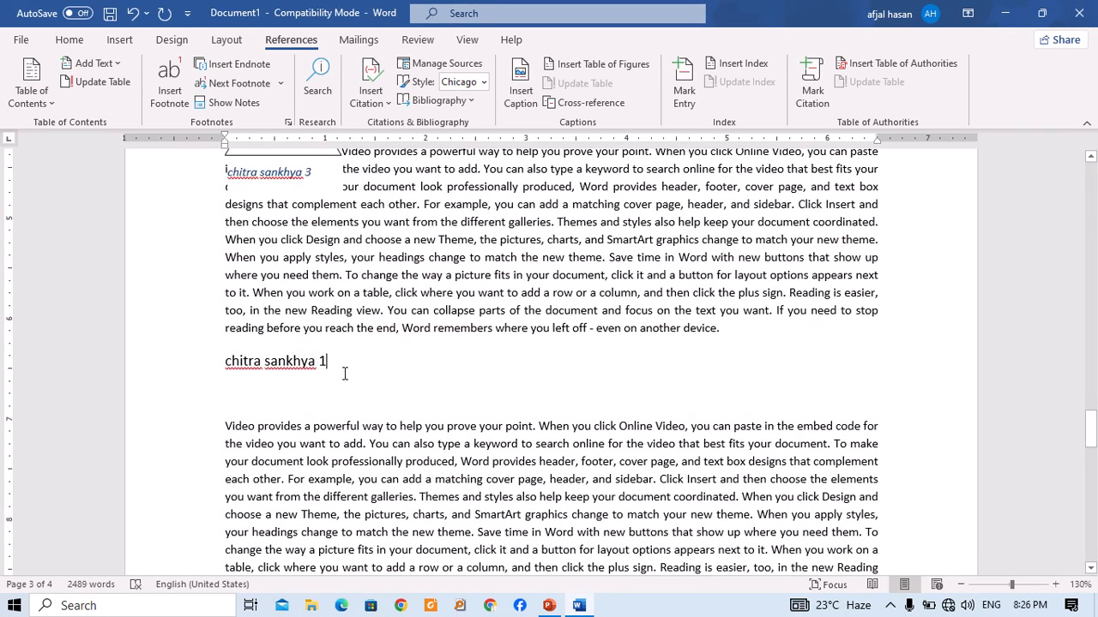
{"action": "scroll", "coordinate": [360, 344], "scroll_direction": "up", "scroll_amount": 5}
{"action": "scroll", "coordinate": [377, 286], "scroll_direction": "up", "scroll_amount": 10}
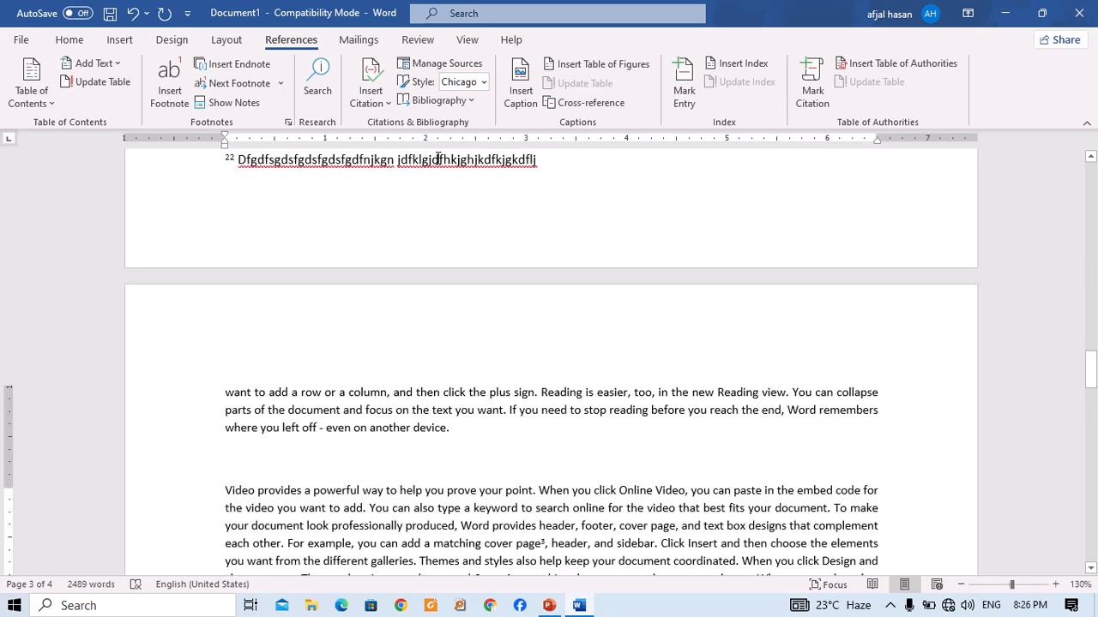
{"action": "scroll", "coordinate": [354, 388], "scroll_direction": "up", "scroll_amount": 10}
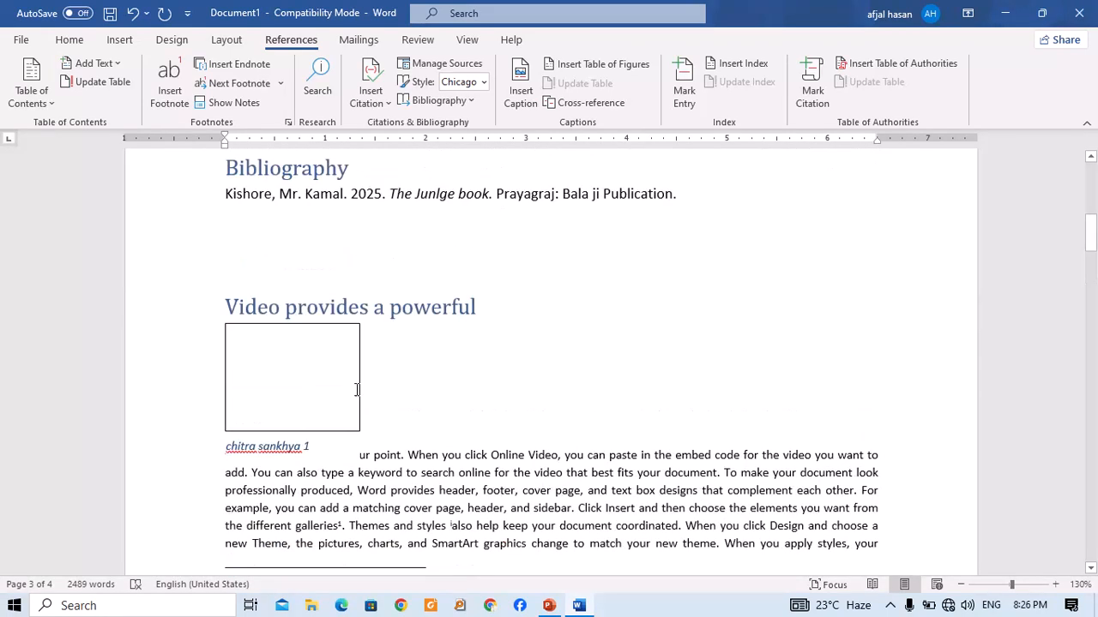
{"action": "scroll", "coordinate": [309, 388], "scroll_direction": "down", "scroll_amount": 4}
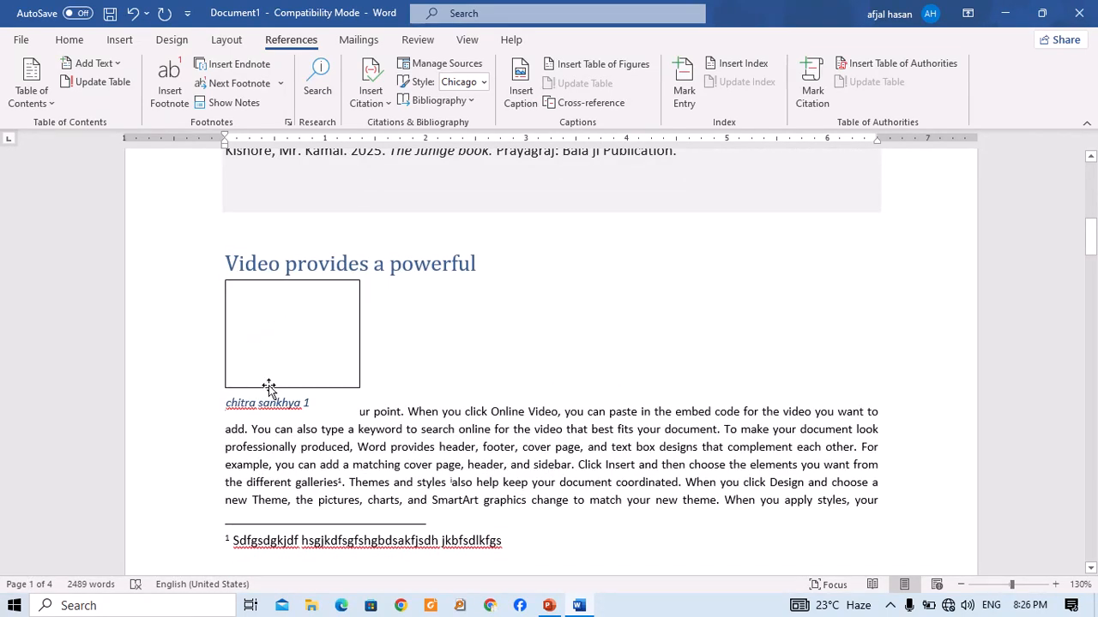
{"action": "scroll", "coordinate": [272, 377], "scroll_direction": "down", "scroll_amount": 5}
{"action": "scroll", "coordinate": [283, 382], "scroll_direction": "down", "scroll_amount": 15}
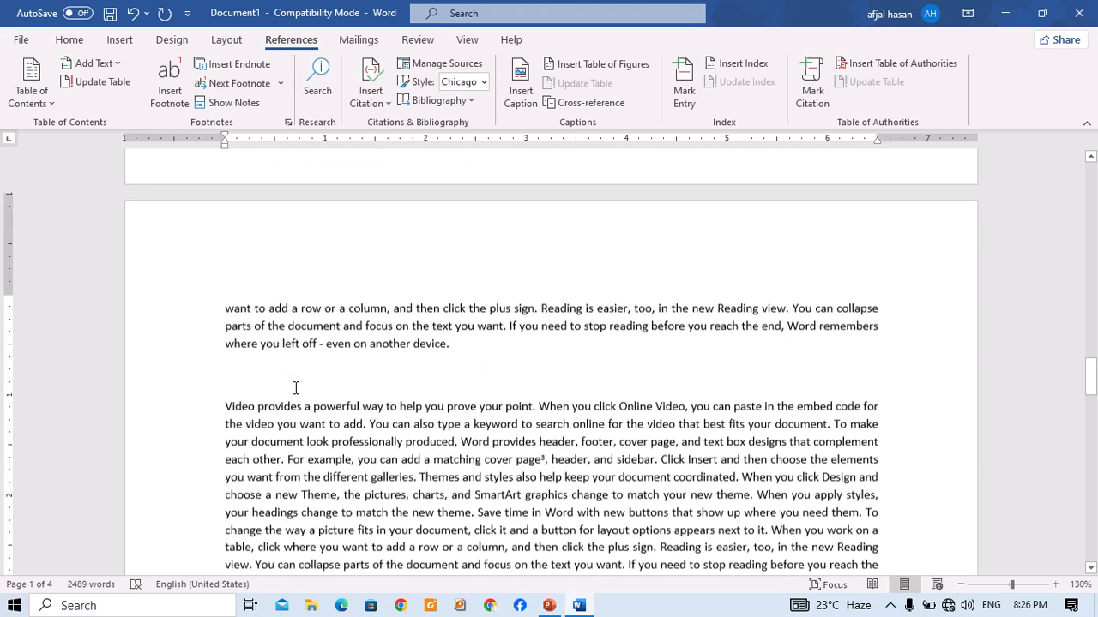
{"action": "scroll", "coordinate": [296, 384], "scroll_direction": "up", "scroll_amount": 6}
{"action": "scroll", "coordinate": [301, 385], "scroll_direction": "down", "scroll_amount": 9}
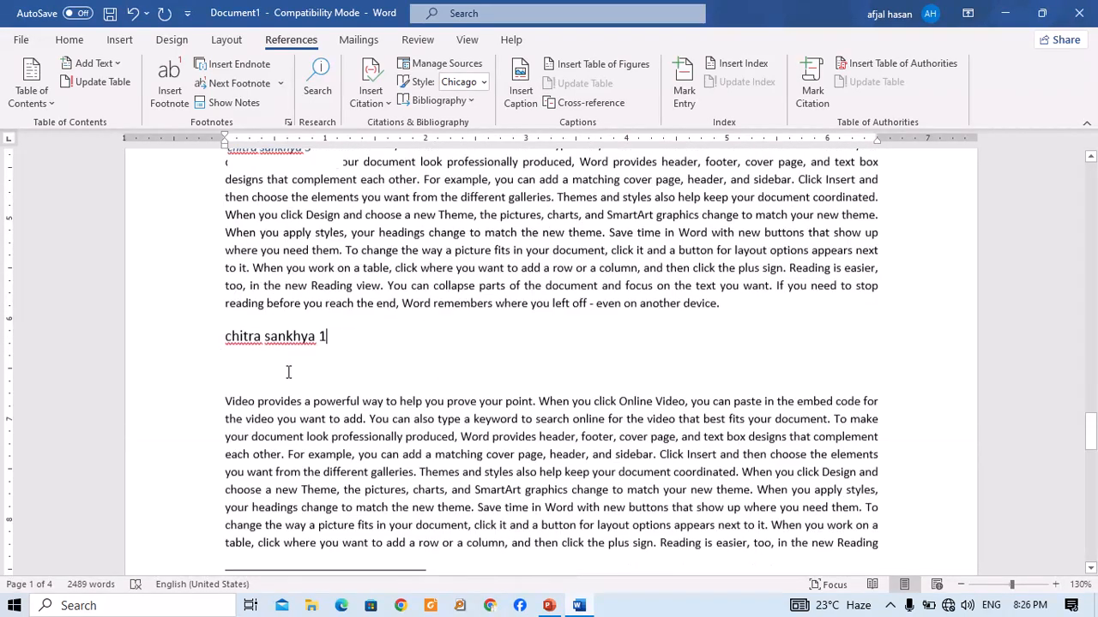
Step: Follow the inserted chitra sankhya 1 cross-reference below the triangle's paragraph to its linked caption
{"action": "scroll", "coordinate": [288, 373], "scroll_direction": "up", "scroll_amount": 2}
{"action": "left_click", "coordinate": [307, 391]}
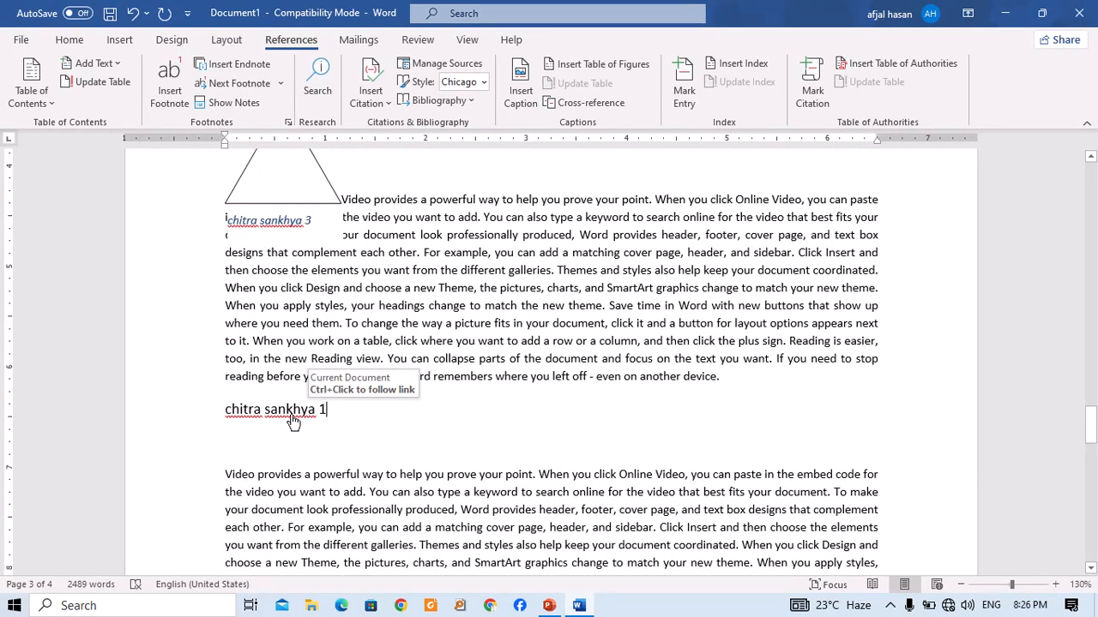
{"action": "left_click", "coordinate": [293, 421], "text": "ctrl"}
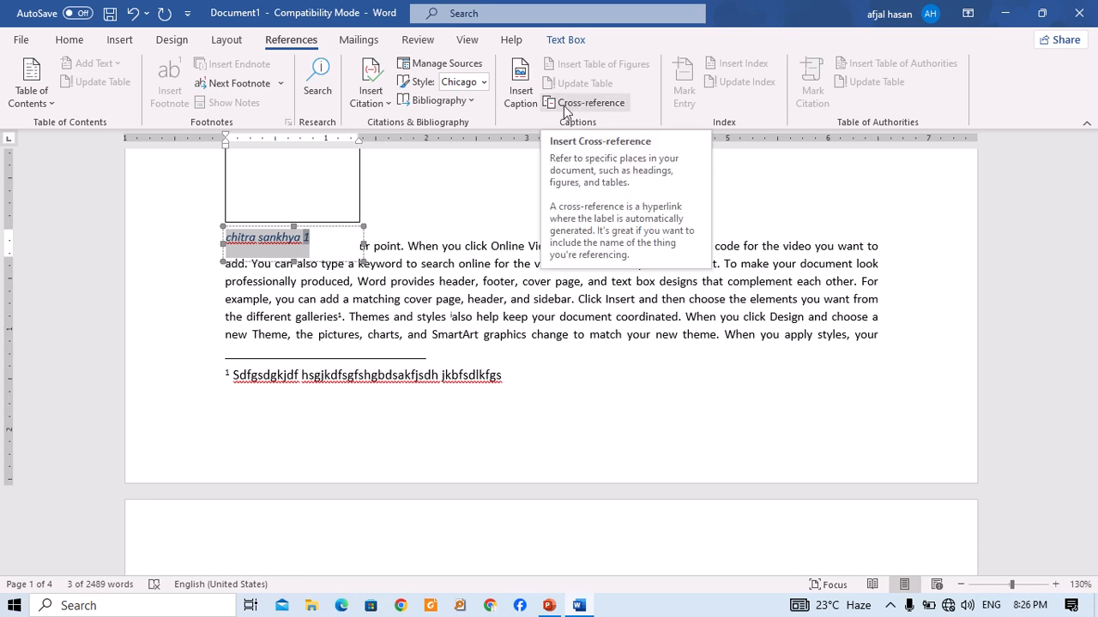
Step: View the cross-reference options with the rectangle's caption selected, and close them without inserting anything
{"action": "left_click", "coordinate": [120, 39]}
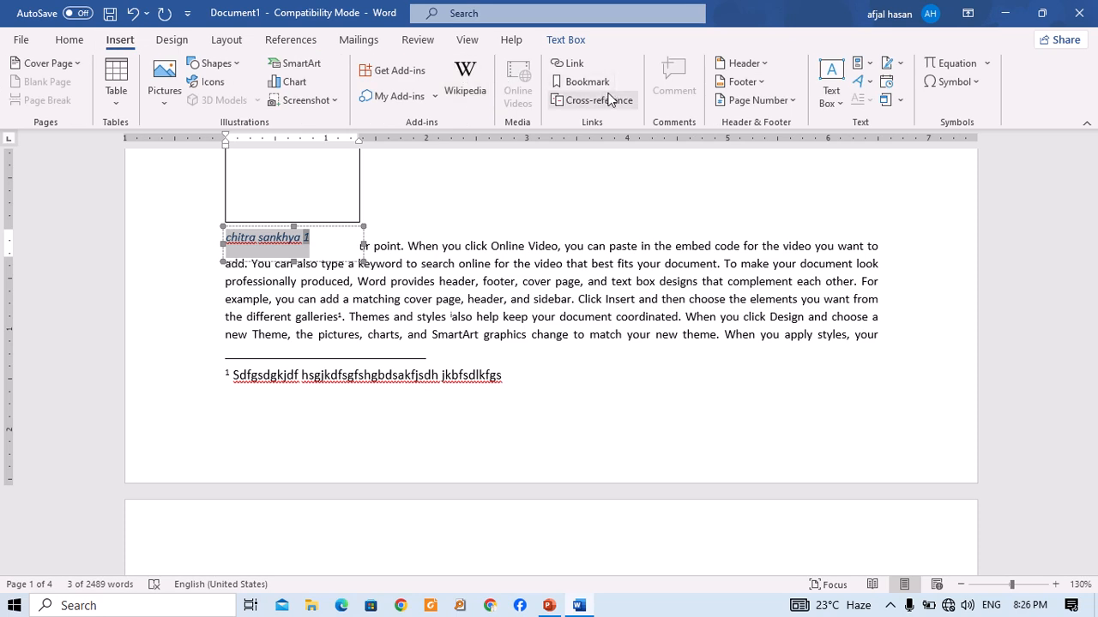
{"action": "left_click", "coordinate": [609, 100]}
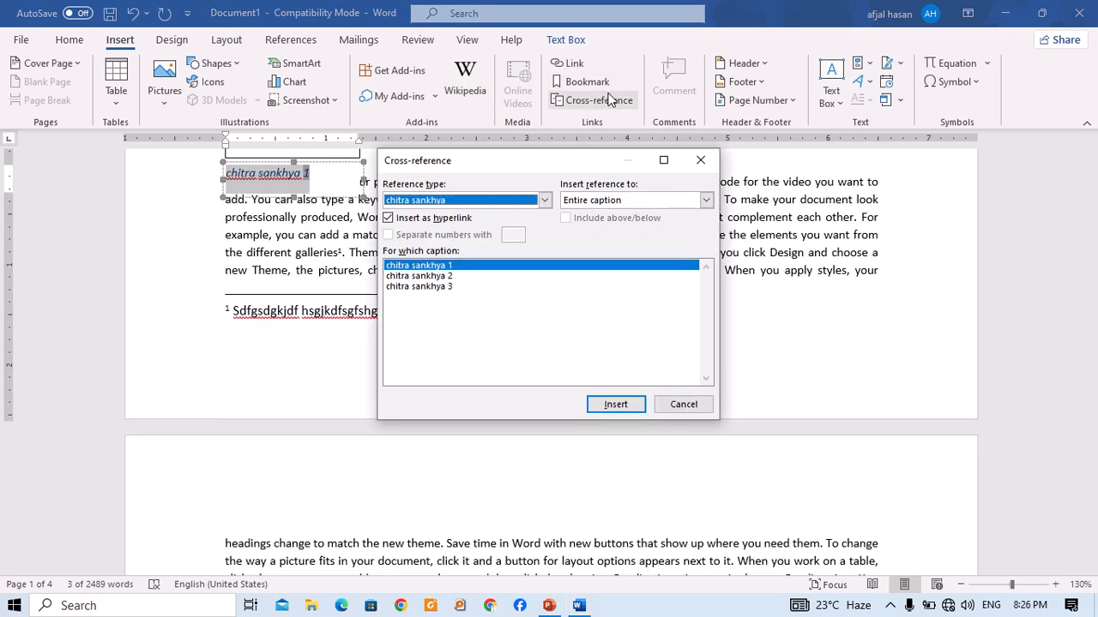
{"action": "left_click", "coordinate": [693, 406]}
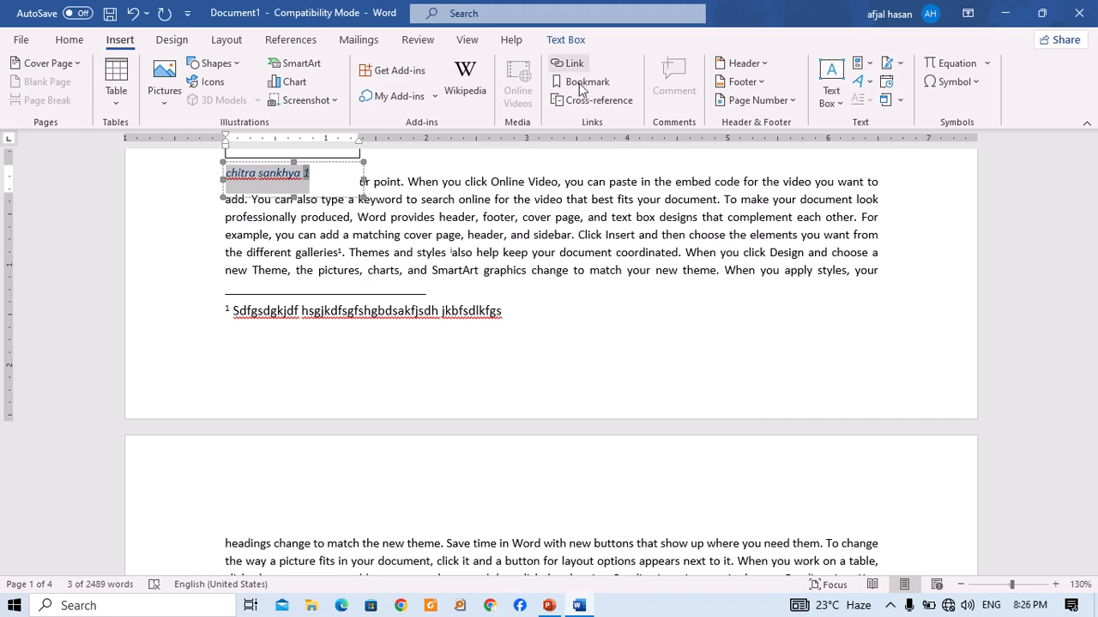
{"action": "scroll", "coordinate": [396, 239], "scroll_direction": "up", "scroll_amount": 2}
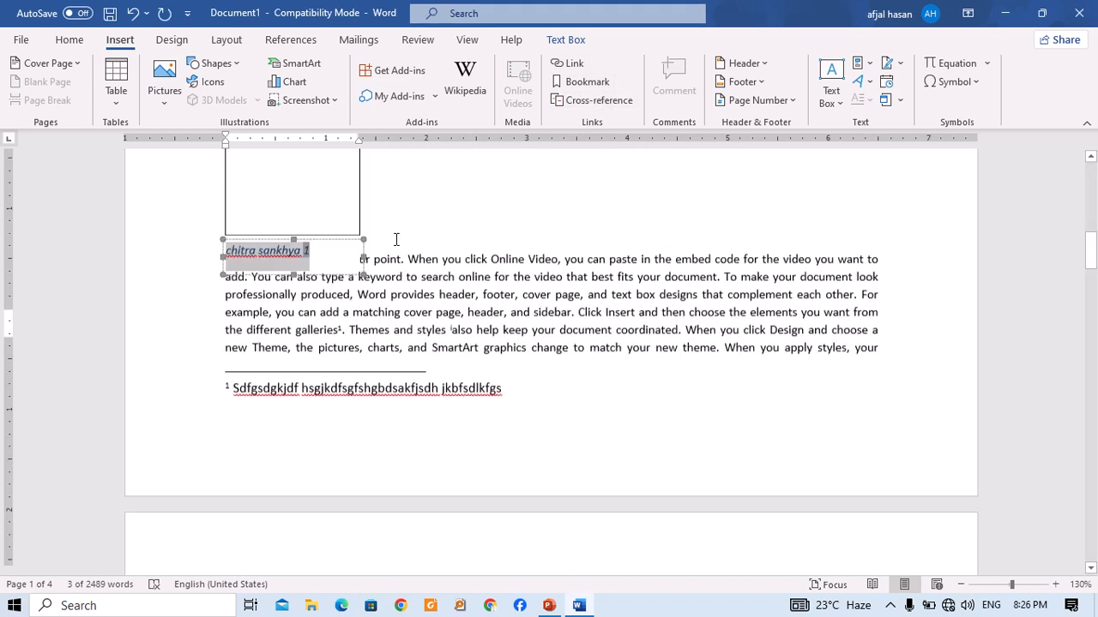
{"action": "scroll", "coordinate": [396, 239], "scroll_direction": "up", "scroll_amount": 10}
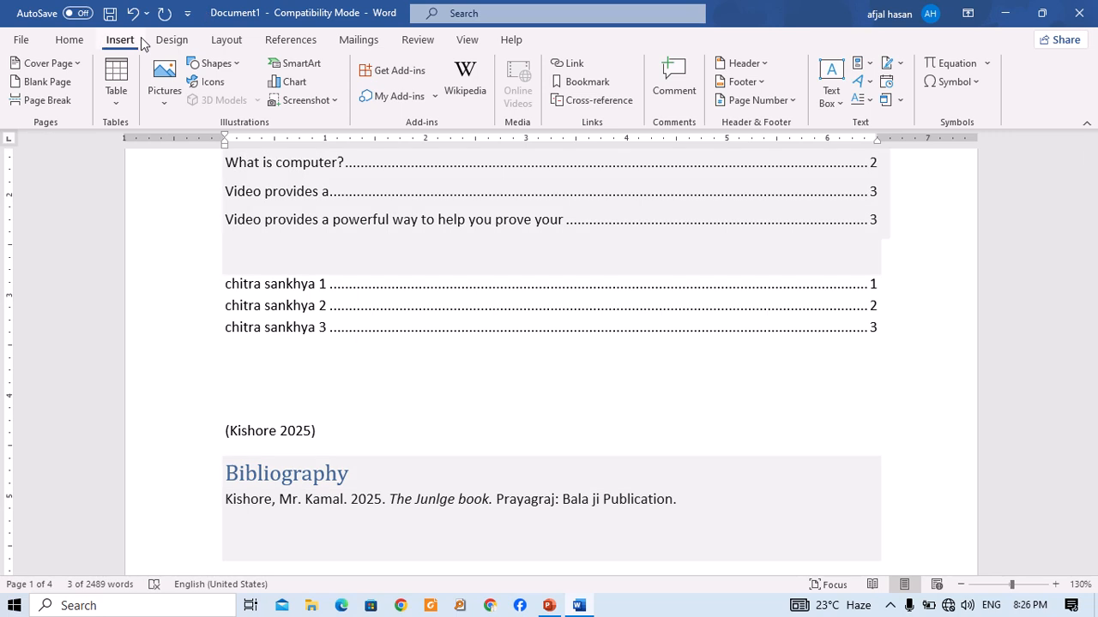
{"action": "left_click", "coordinate": [296, 41]}
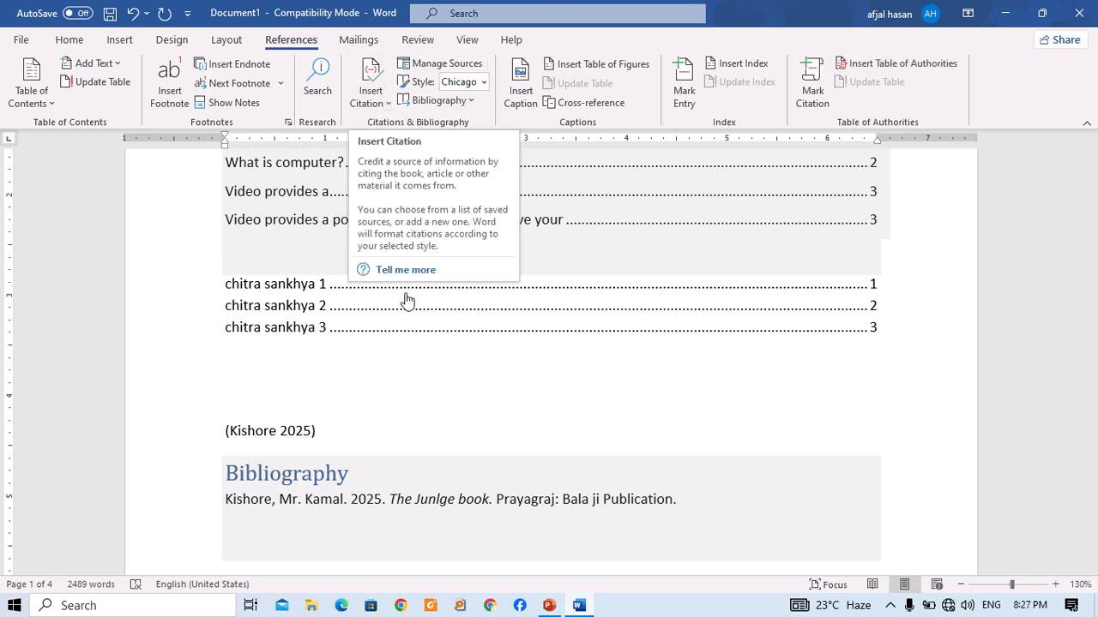
{"action": "scroll", "coordinate": [301, 334], "scroll_direction": "down", "scroll_amount": 3}
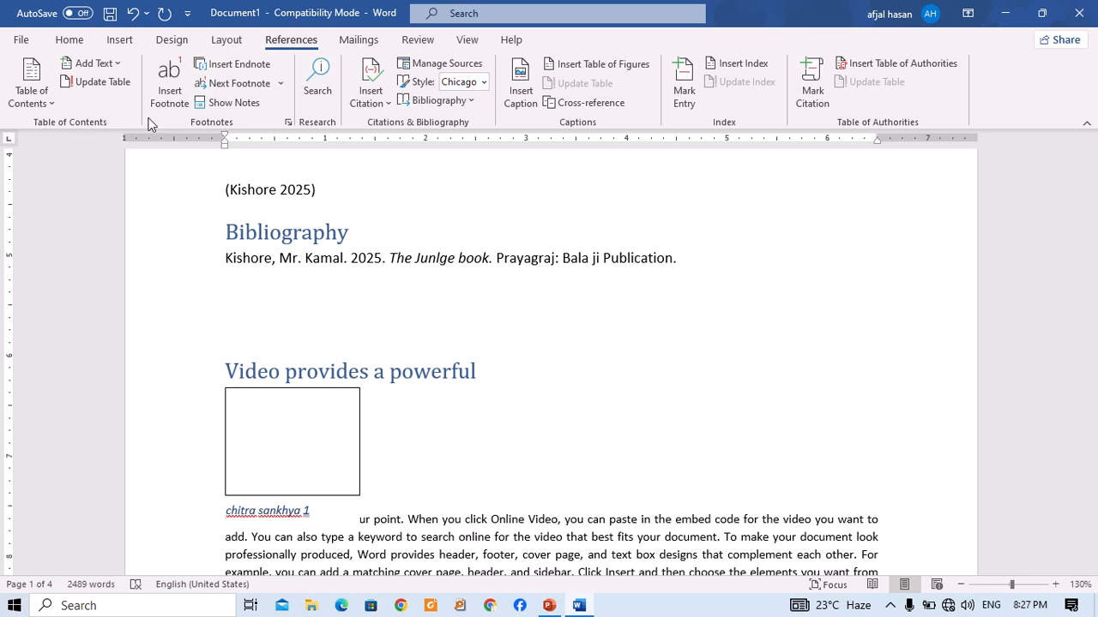
{"action": "mouse_move", "coordinate": [426, 7]}
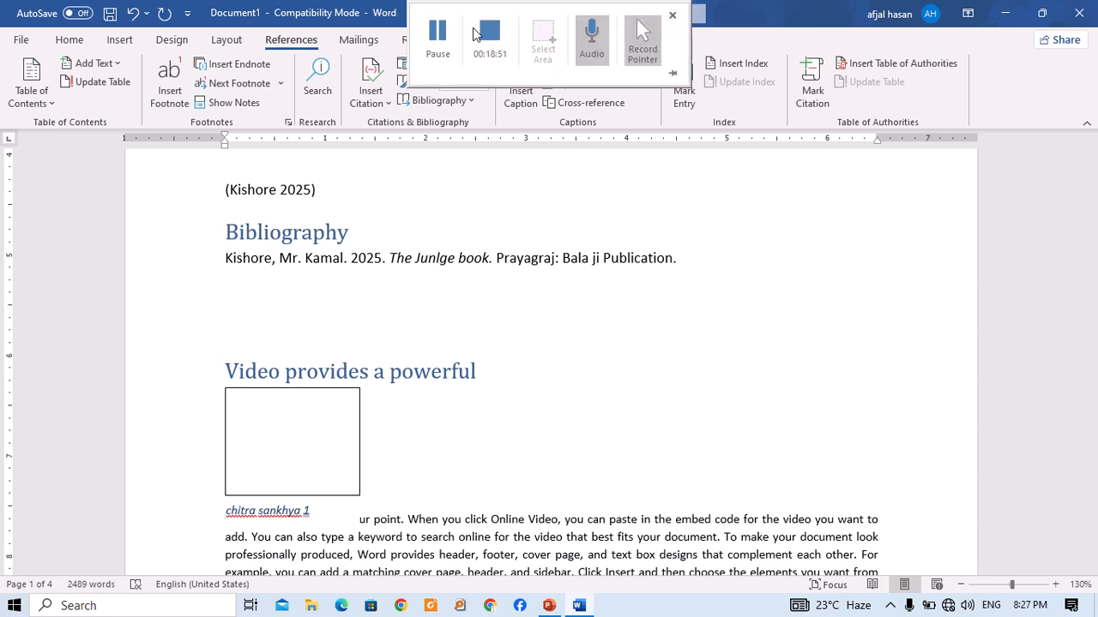